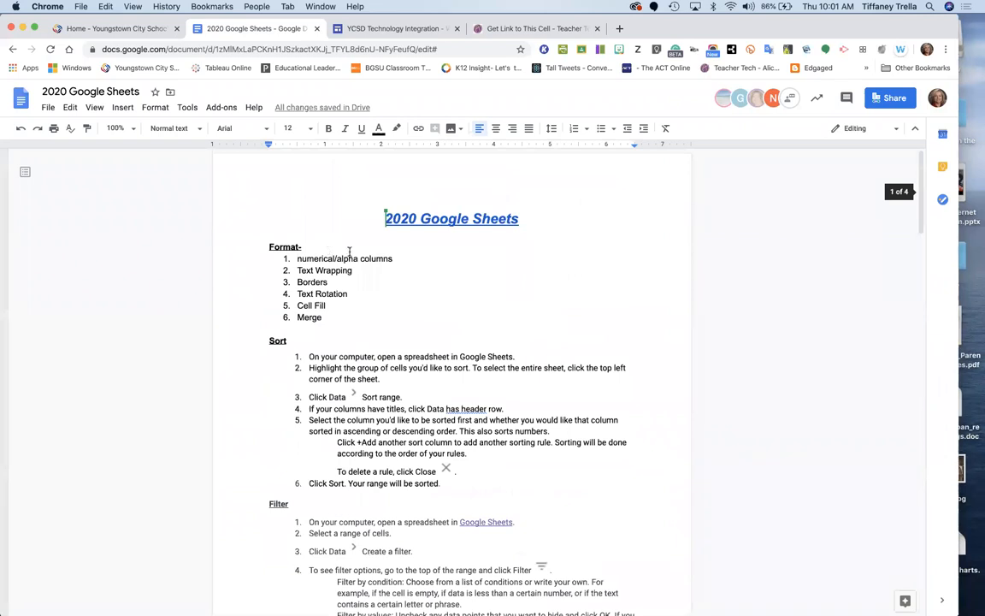
# Open the Technology Integration site from the Information Technology department of the Youngstown City School District website.
pyautogui.click(107, 29)
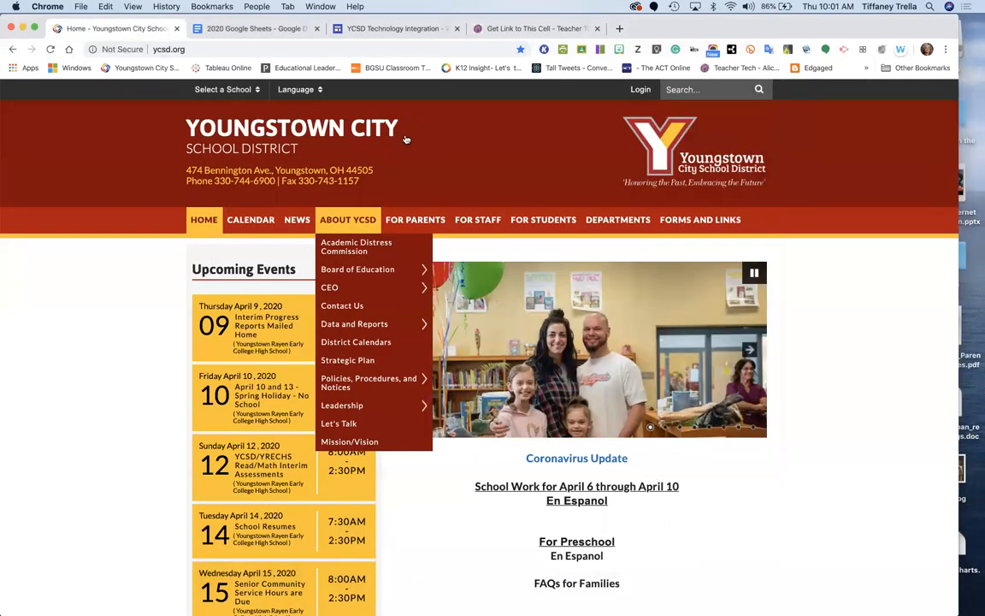
pyautogui.moveTo(633, 224)
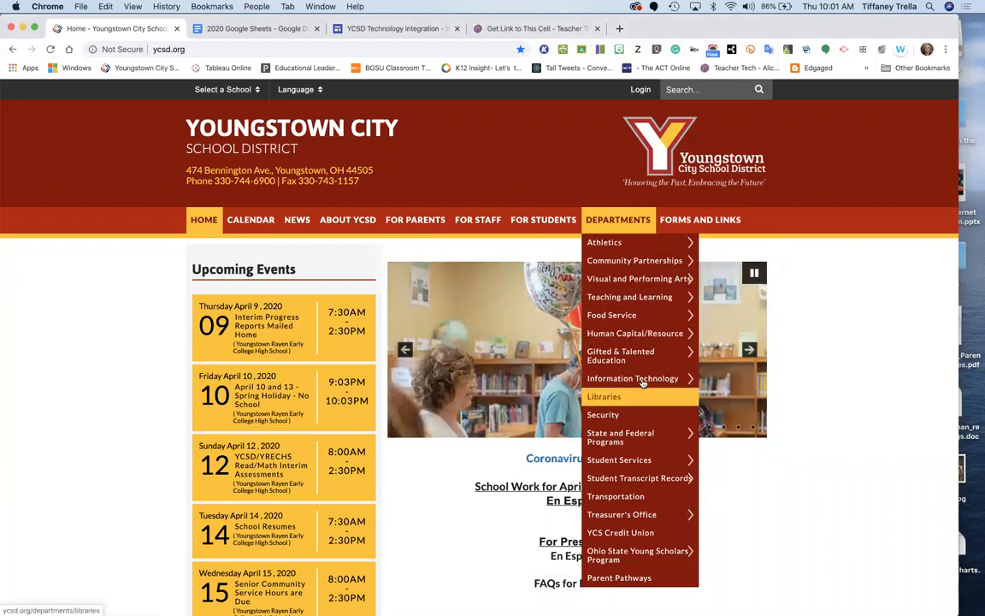
pyautogui.moveTo(643, 381)
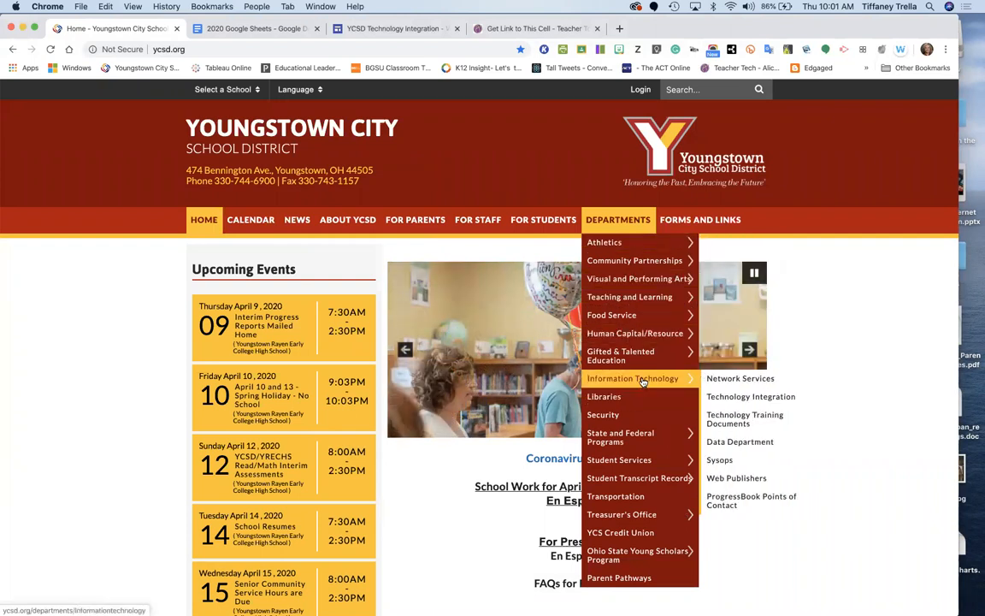
pyautogui.click(721, 397)
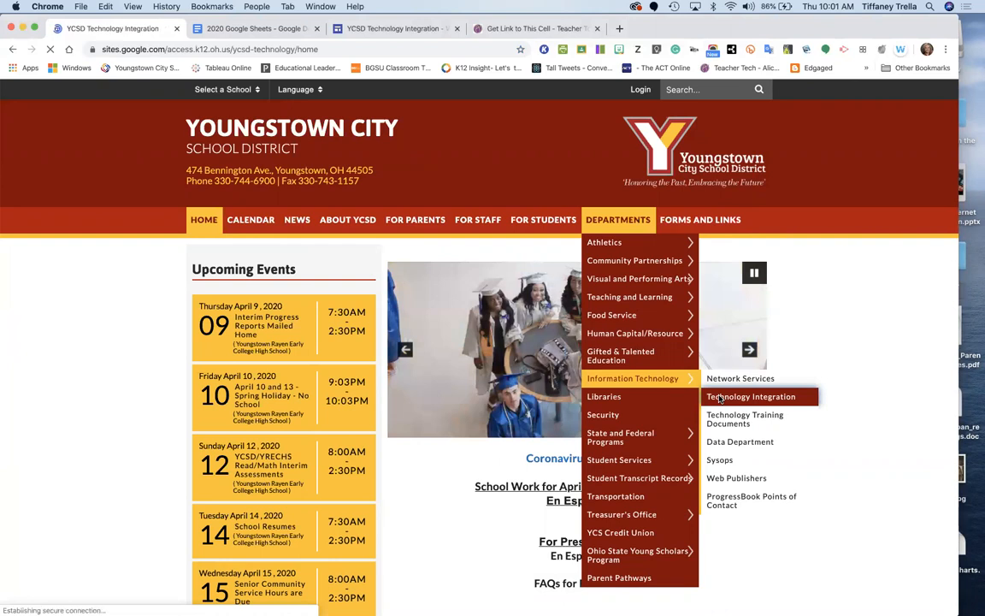
# Open the Webinars page and look through the teacher webinar schedule down to the 4/9/2020 Google Sheets session.
pyautogui.click(384, 98)
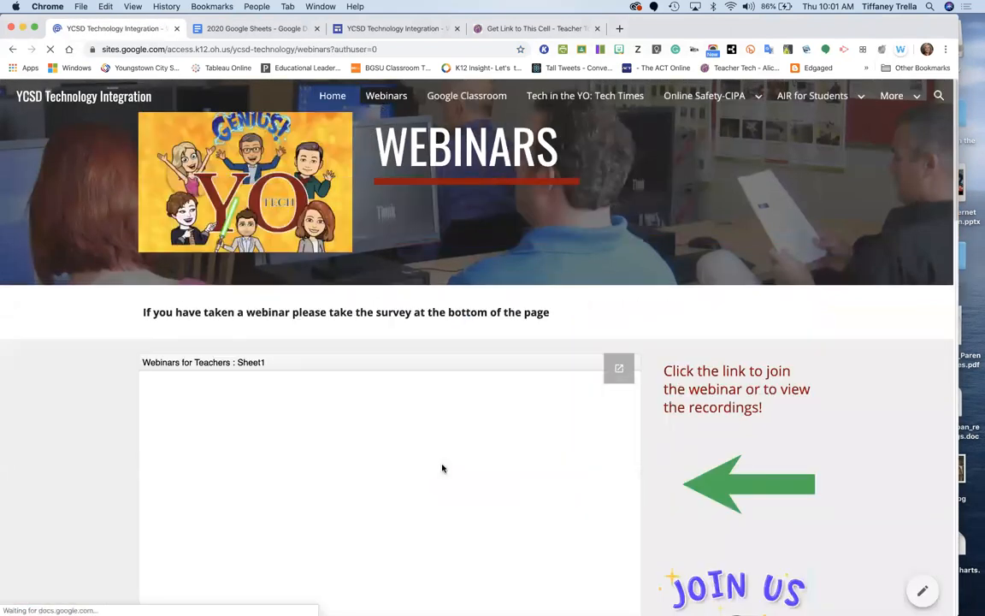
pyautogui.scroll(-2, 443, 468)
pyautogui.scroll(-5, 443, 468)
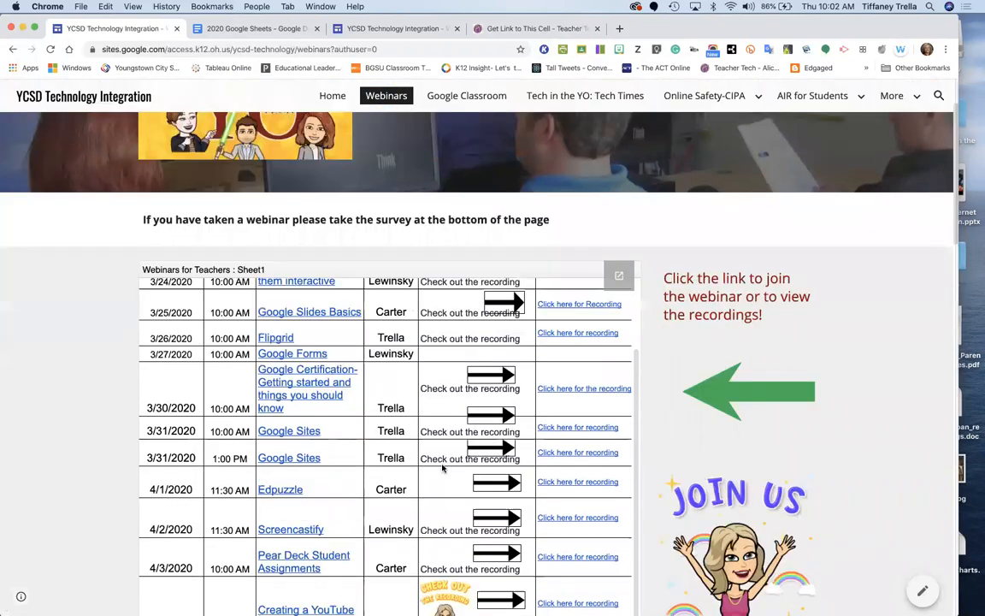
pyautogui.scroll(-5, 443, 468)
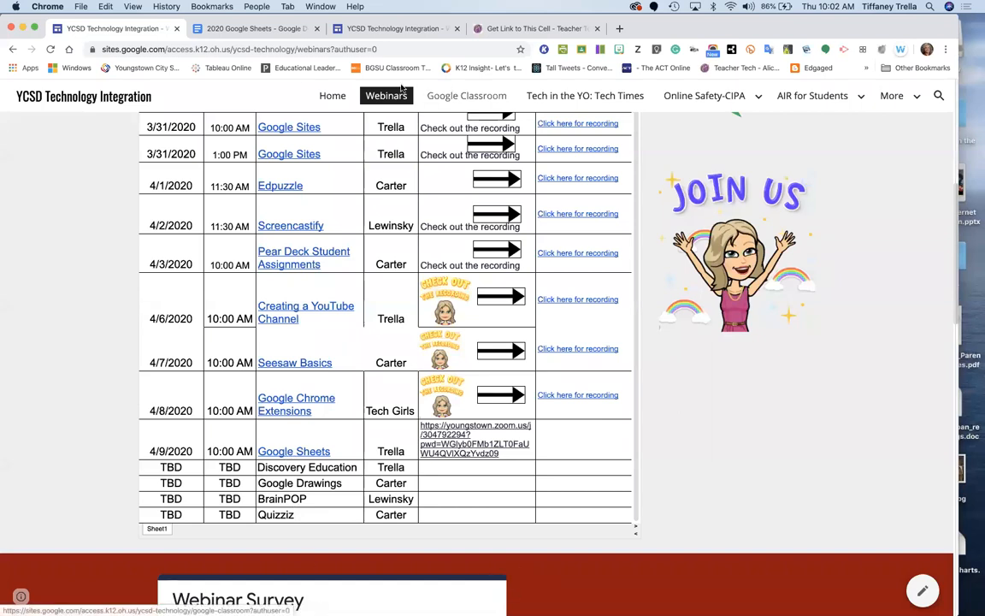
# Return to the 2020 Google Sheets document, select its shareable link, and close the sharing settings.
pyautogui.click(251, 28)
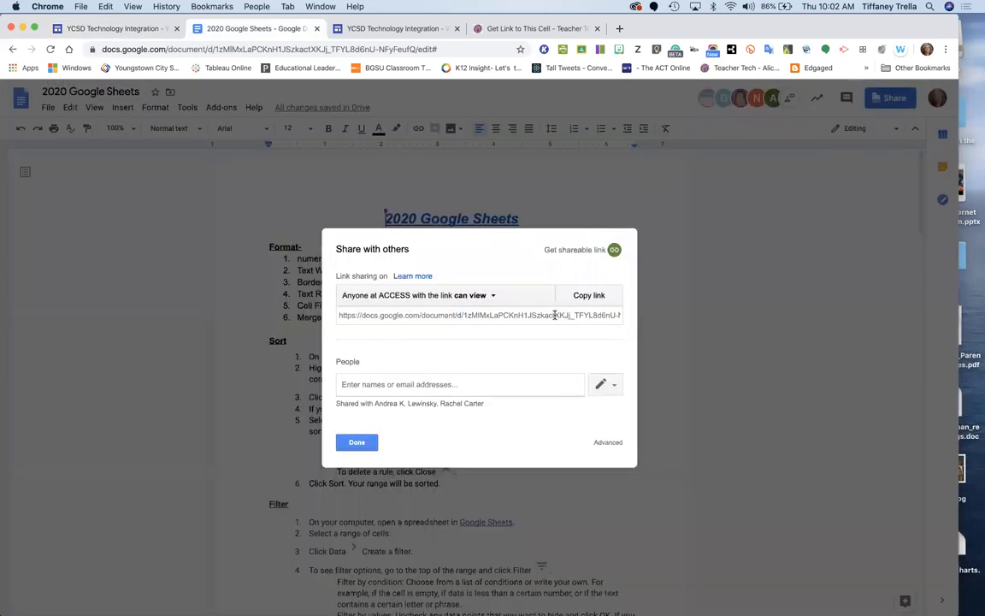
pyautogui.click(555, 315)
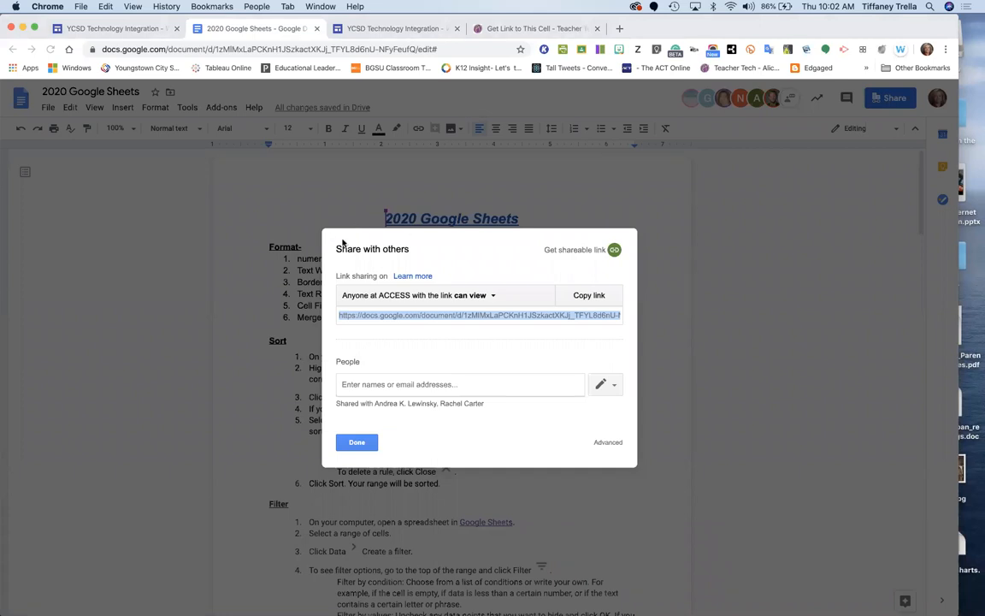
pyautogui.click(357, 441)
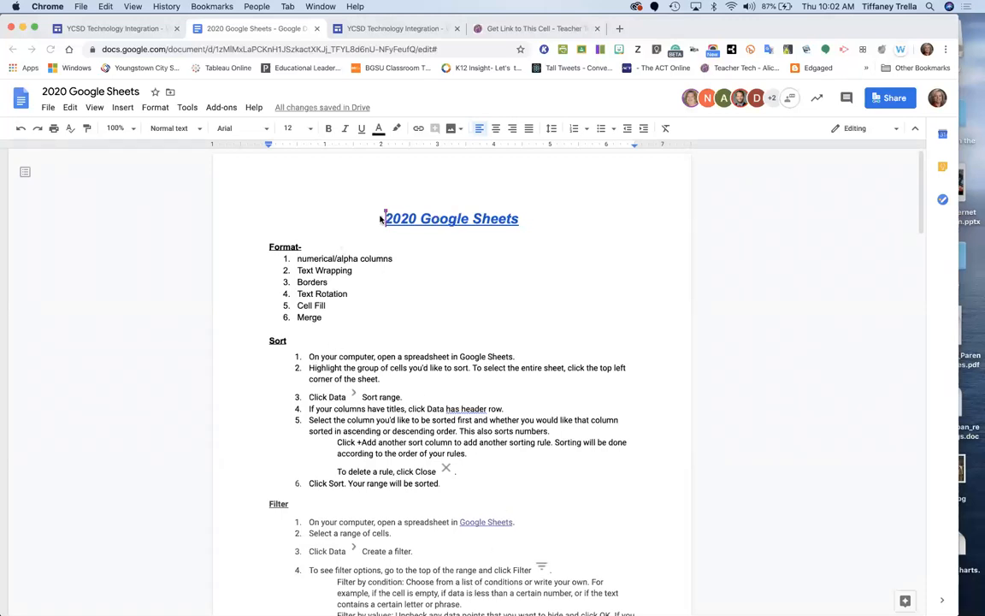
# Open the Google Sheets Practice Data spreadsheet linked from the document's title.
pyautogui.click(445, 221)
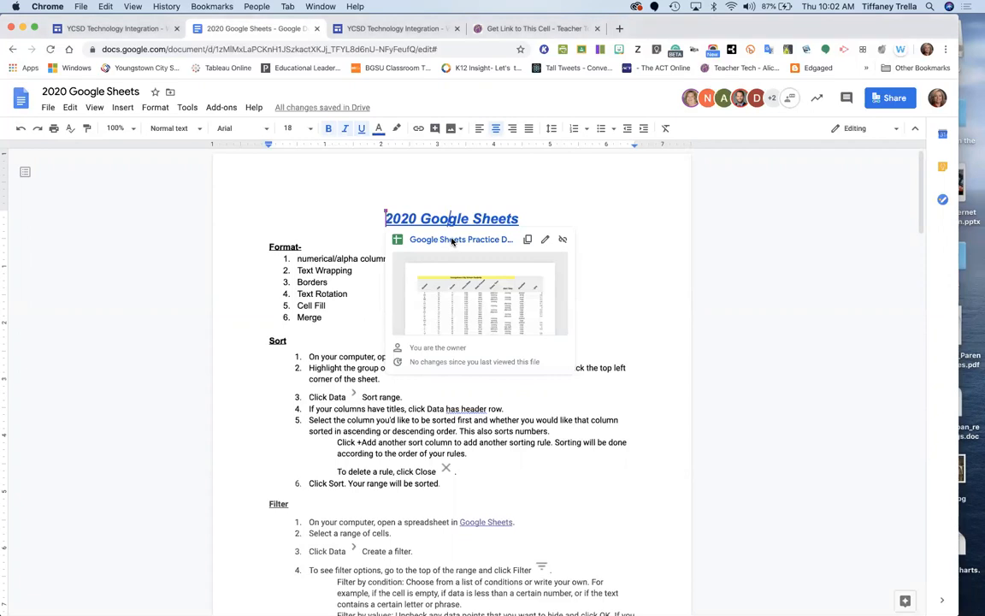
pyautogui.click(452, 240)
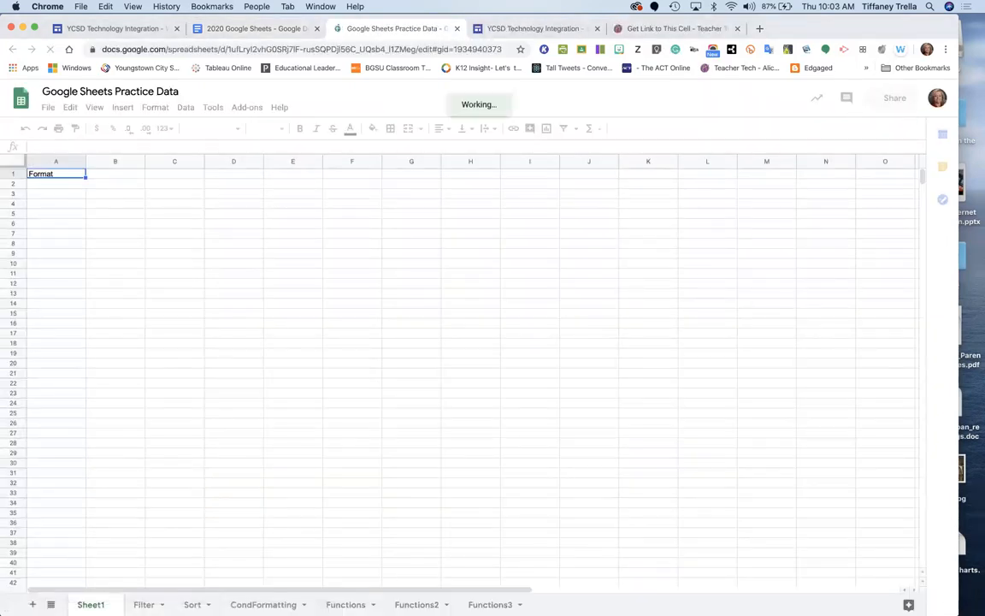
pyautogui.moveTo(690, 598)
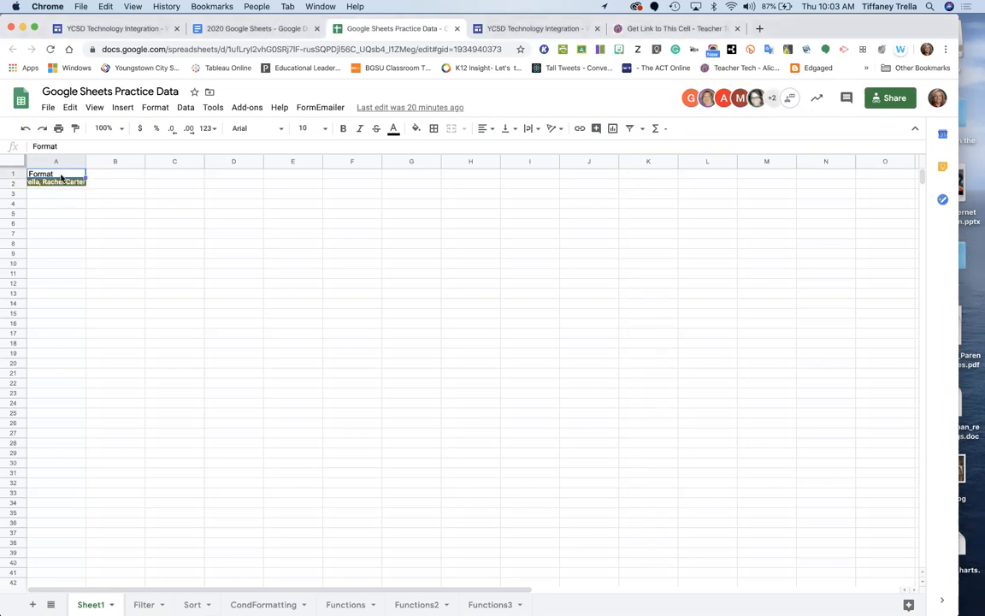
# Enter the headers Date, last name and first name in cells A1 to C1, and highlight the header row through D1.
pyautogui.write('Date')
pyautogui.press('Tab')
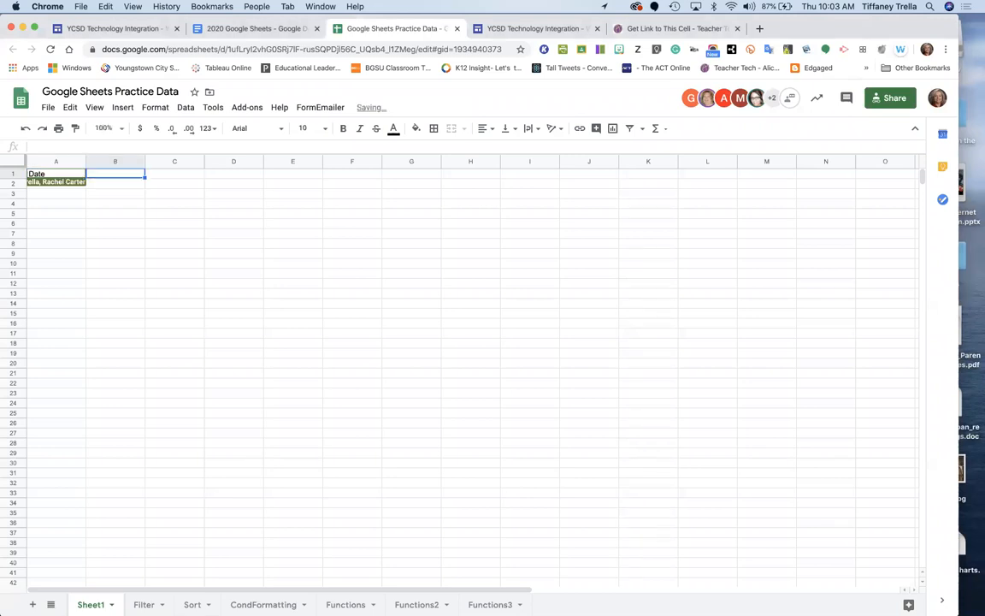
pyautogui.write('last')
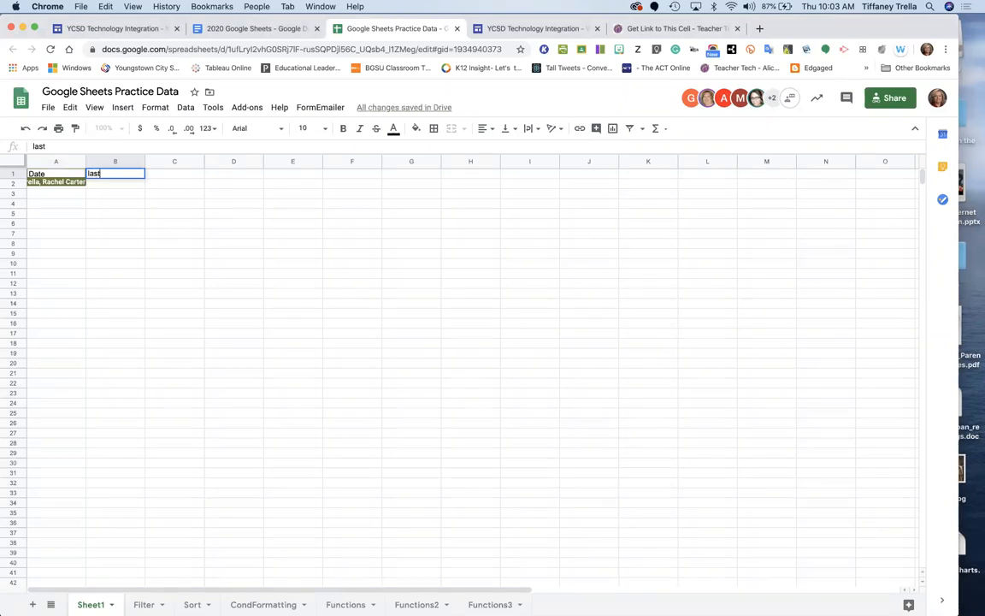
pyautogui.write(' name')
pyautogui.press('Tab')
pyautogui.write('first name')
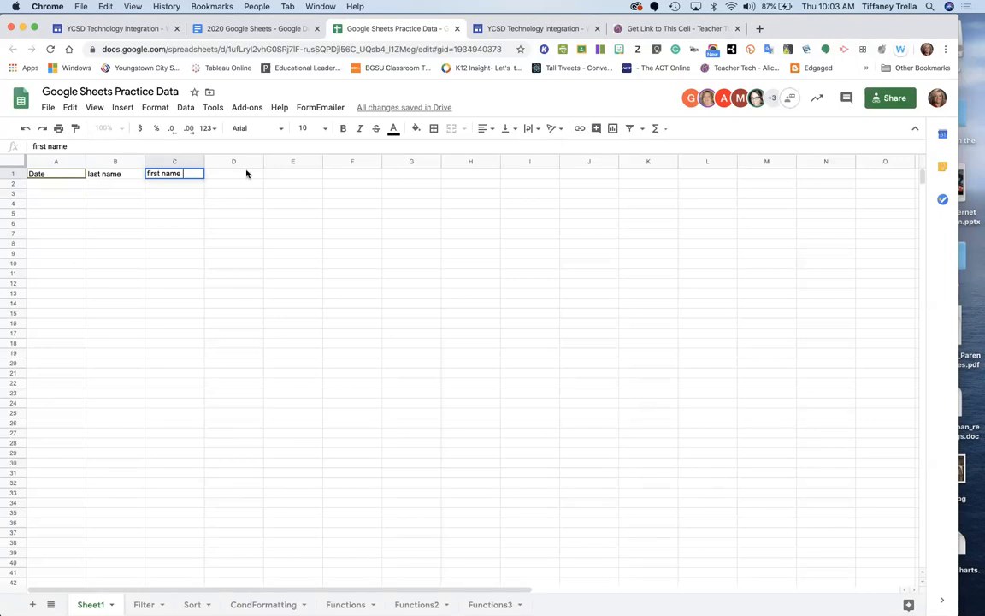
pyautogui.press('Tab')
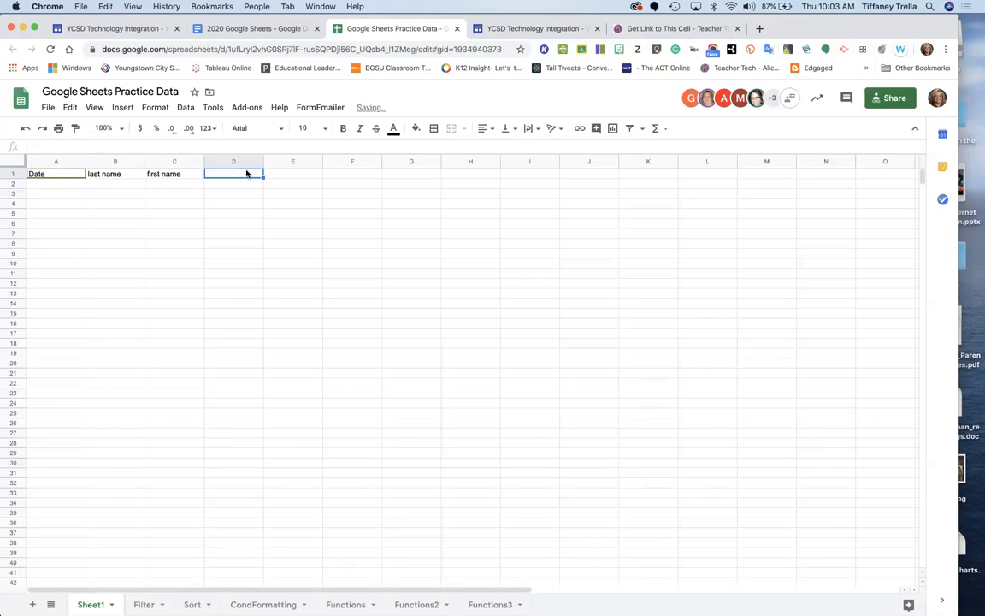
pyautogui.click(55, 171)
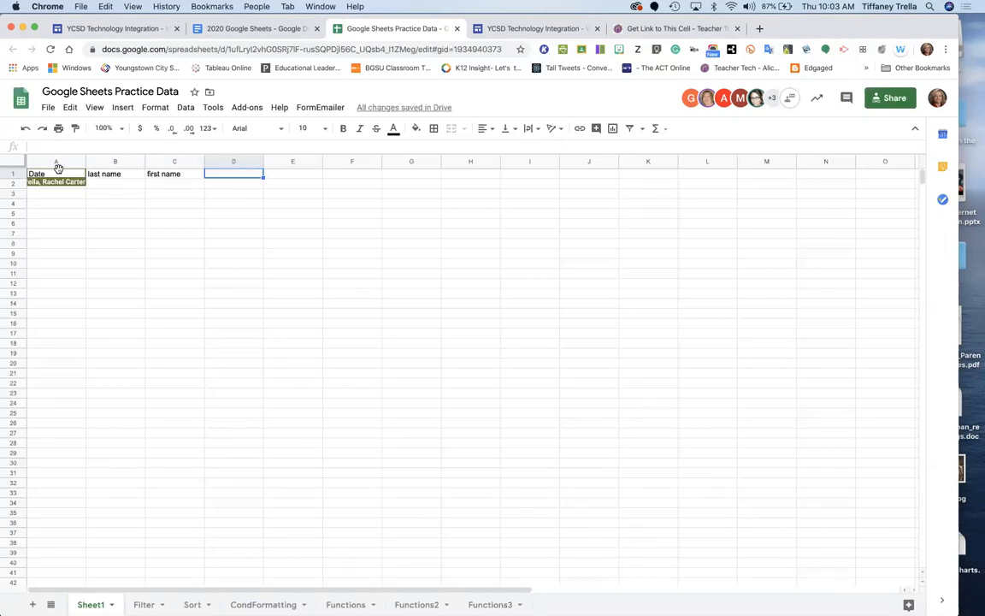
pyautogui.moveTo(171, 182); pyautogui.dragTo(214, 179)
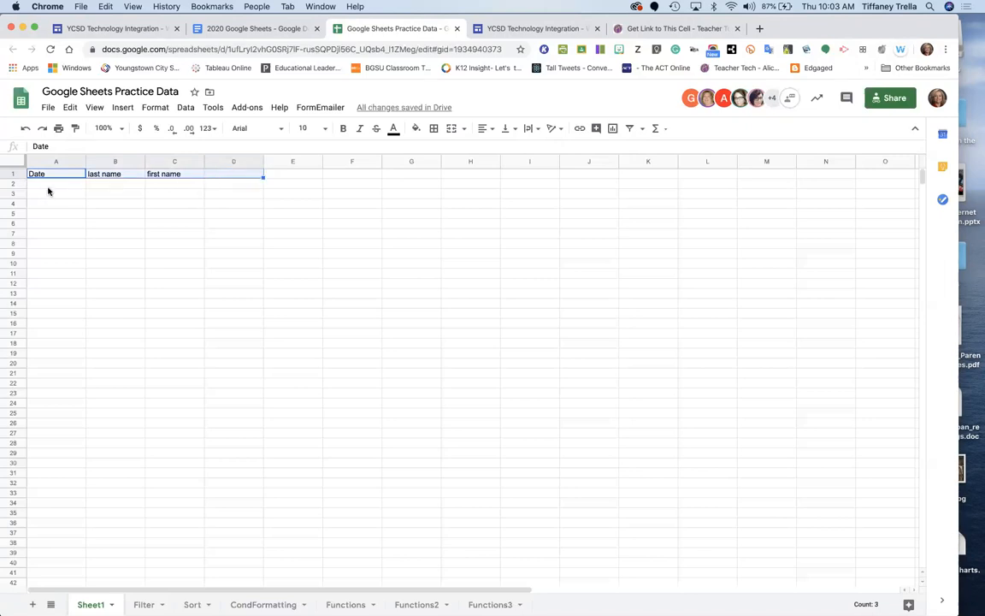
# Enter 1 in cell A2 and 2 in cell A3 under the Date header.
pyautogui.click(48, 185)
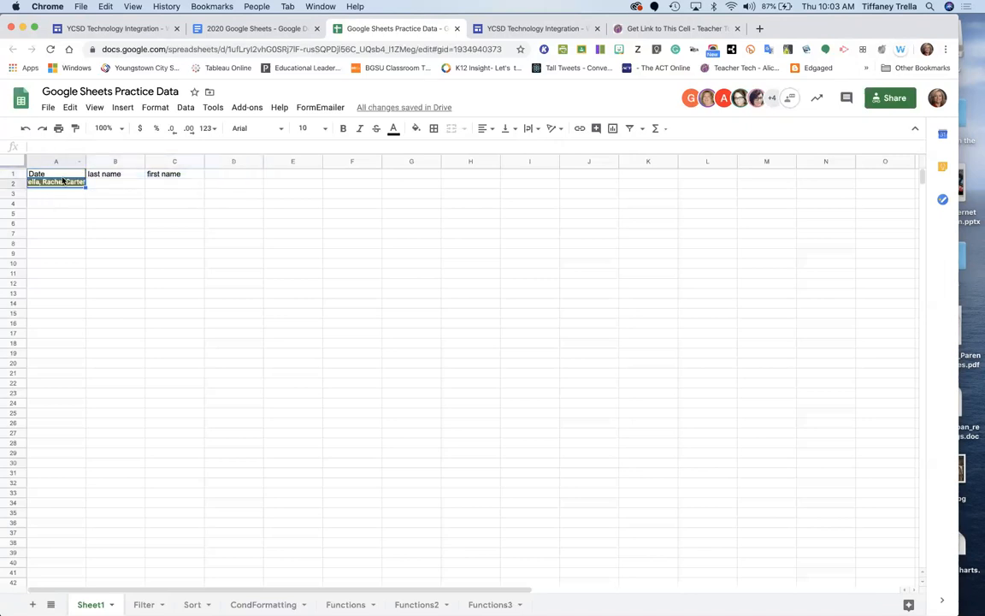
pyautogui.write('1')
pyautogui.press('Return')
pyautogui.write('2')
pyautogui.press('Return')
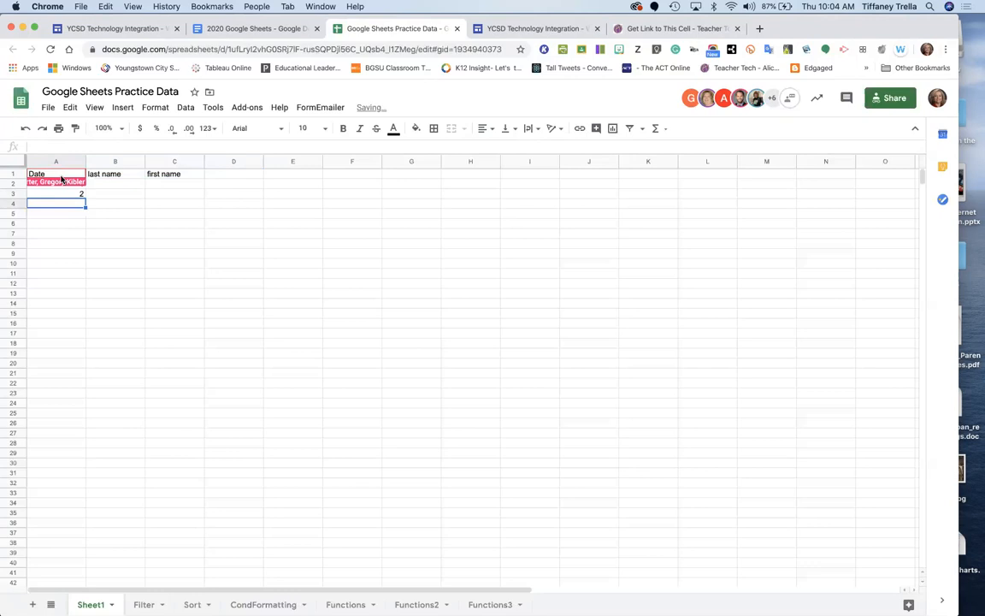
# Set the font size of cells A1 to A19 to 18.
pyautogui.moveTo(47, 174); pyautogui.dragTo(57, 354)
pyautogui.click(323, 130)
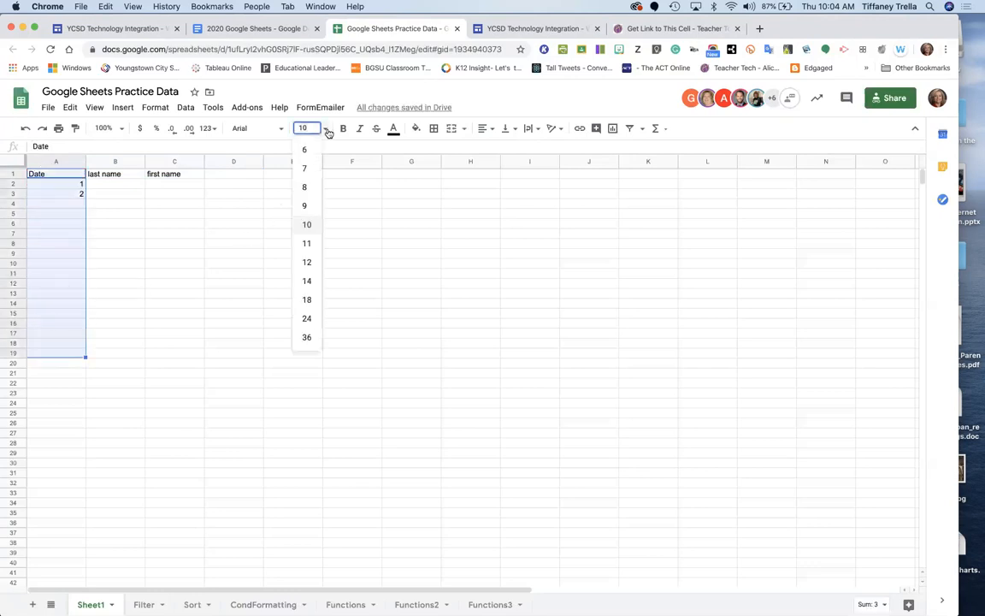
pyautogui.click(309, 298)
pyautogui.click(175, 270)
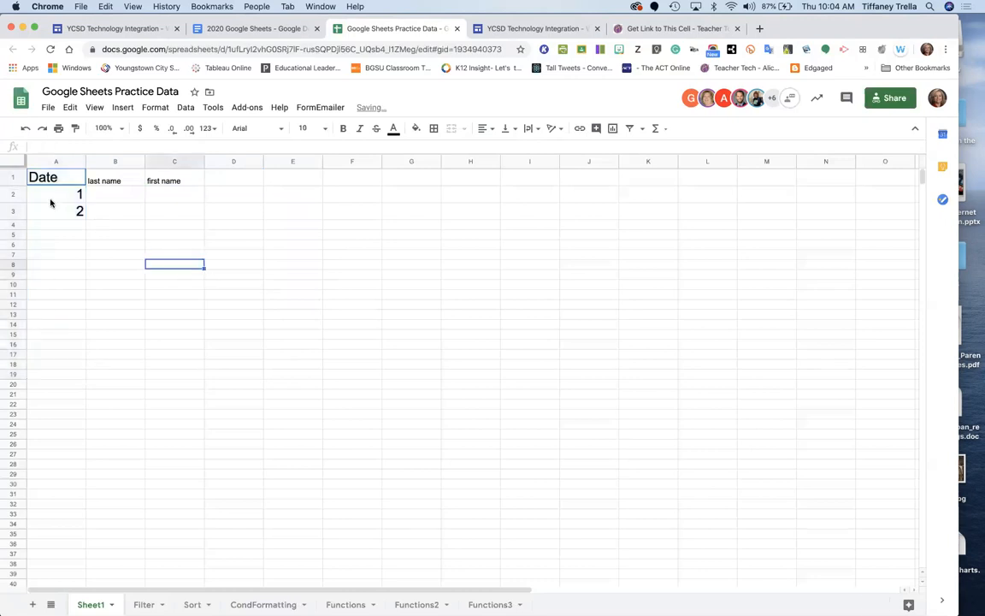
# Set the font size of the entire sheet to 18.
pyautogui.click(30, 162)
pyautogui.click(312, 129)
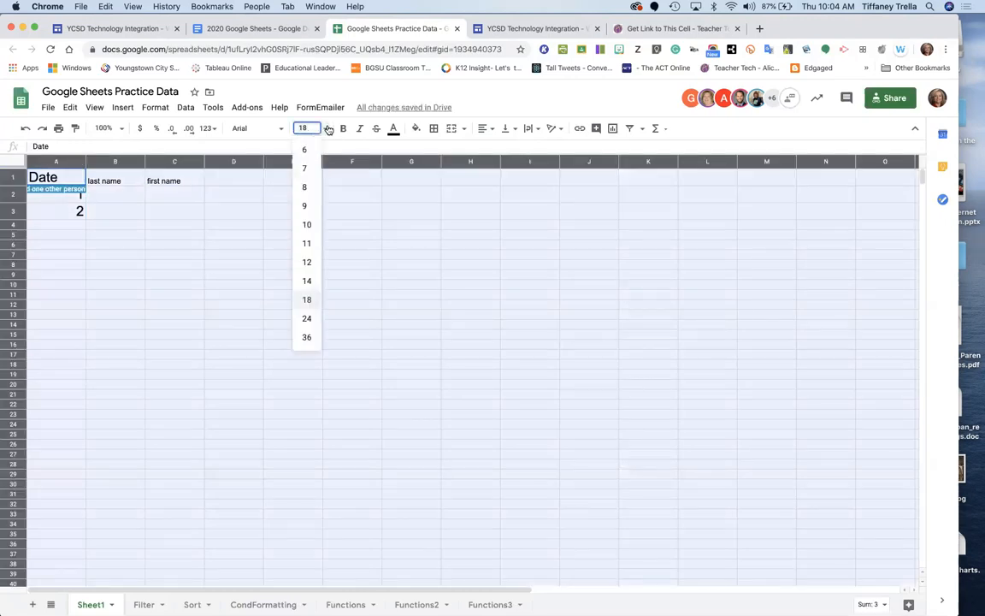
pyautogui.click(308, 301)
pyautogui.click(221, 261)
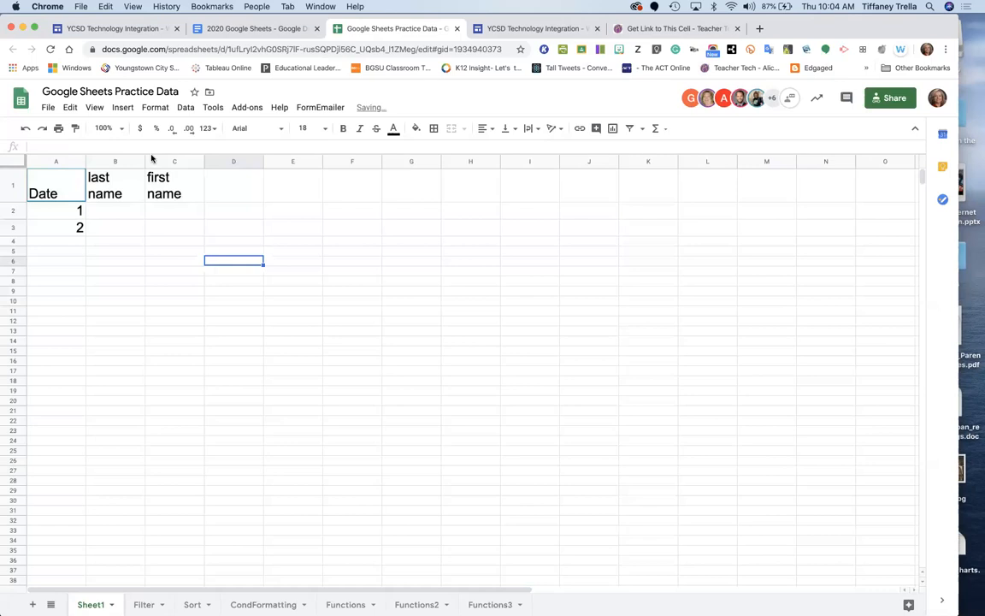
# Enter 3 in cell A4 and fill that single value down column A to row 18.
pyautogui.click(71, 242)
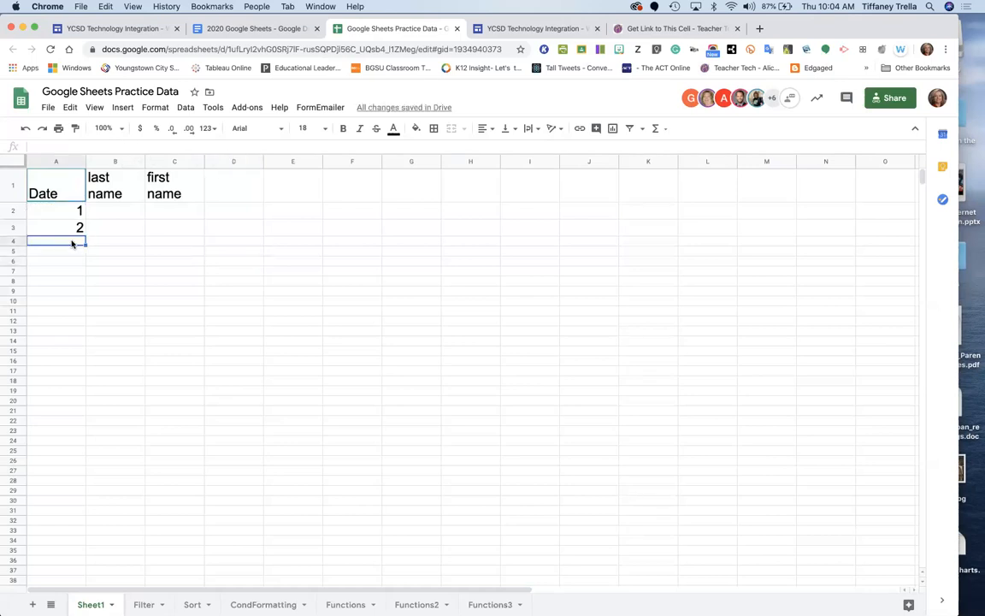
pyautogui.write('3')
pyautogui.click(78, 280)
pyautogui.click(75, 245)
pyautogui.moveTo(85, 253); pyautogui.dragTo(99, 392)
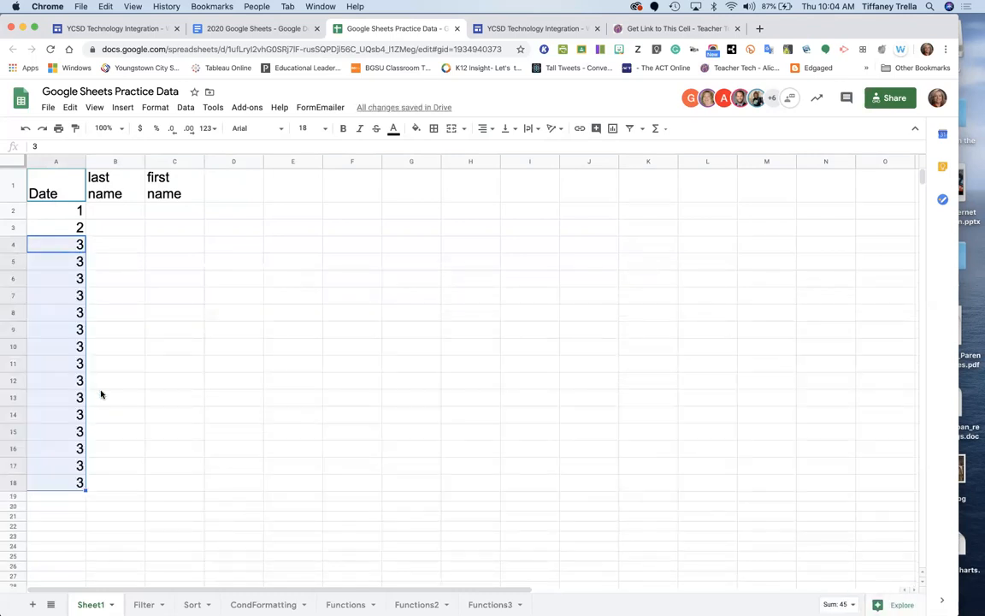
pyautogui.click(101, 393)
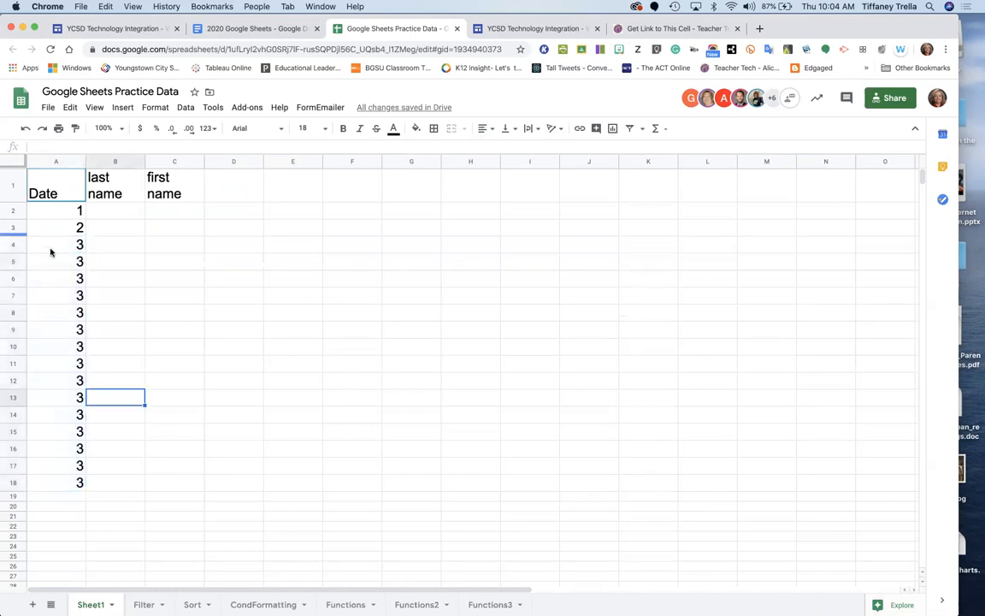
# Undo the fill of repeated 3s and clear cell A4.
pyautogui.click(26, 128)
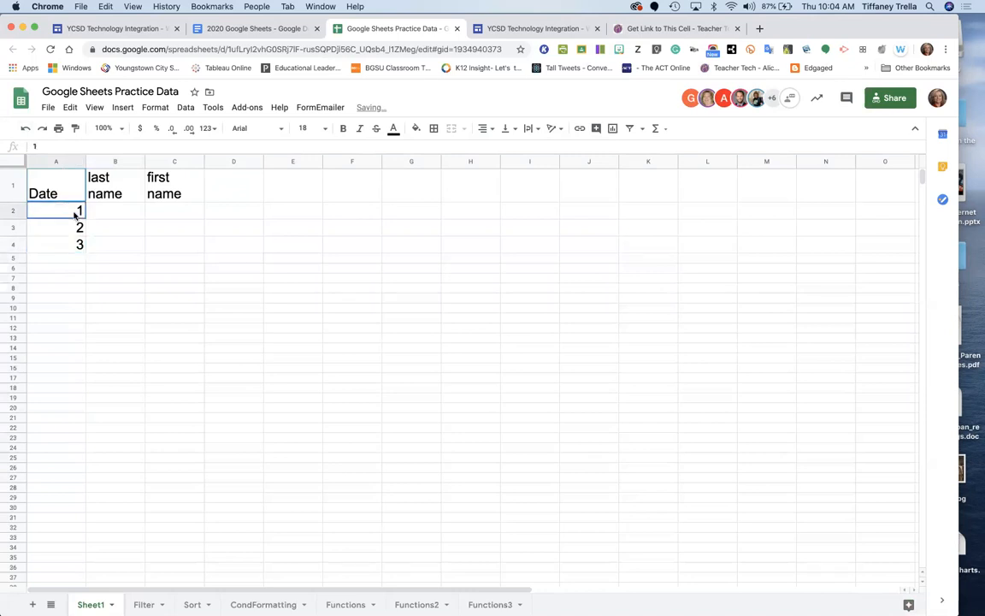
pyautogui.press('Delete')
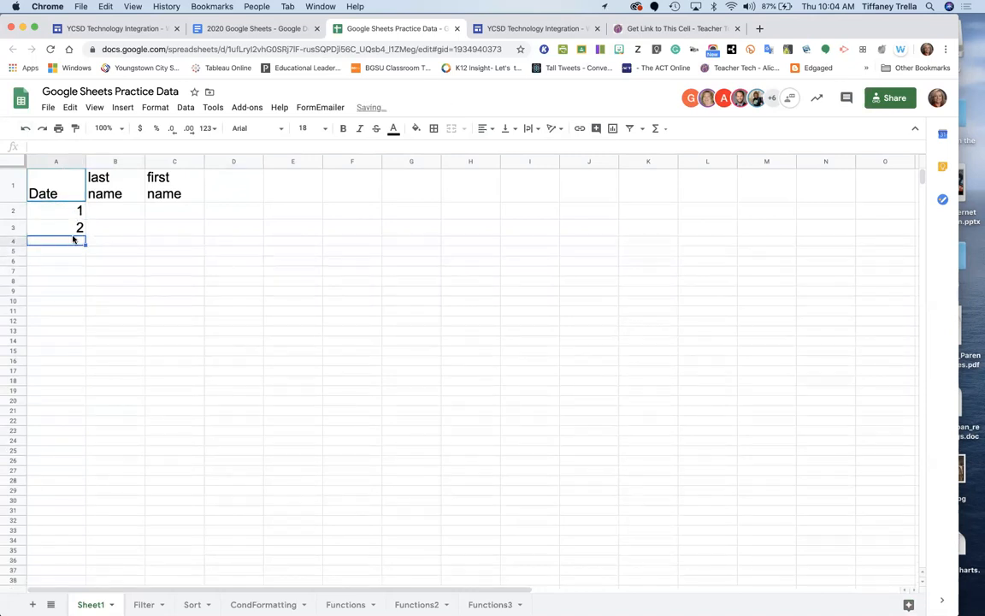
# Select the 1 and 2 in column A and extend them as a number series down to row 17.
pyautogui.click(66, 211)
pyautogui.moveTo(65, 212); pyautogui.dragTo(82, 296)
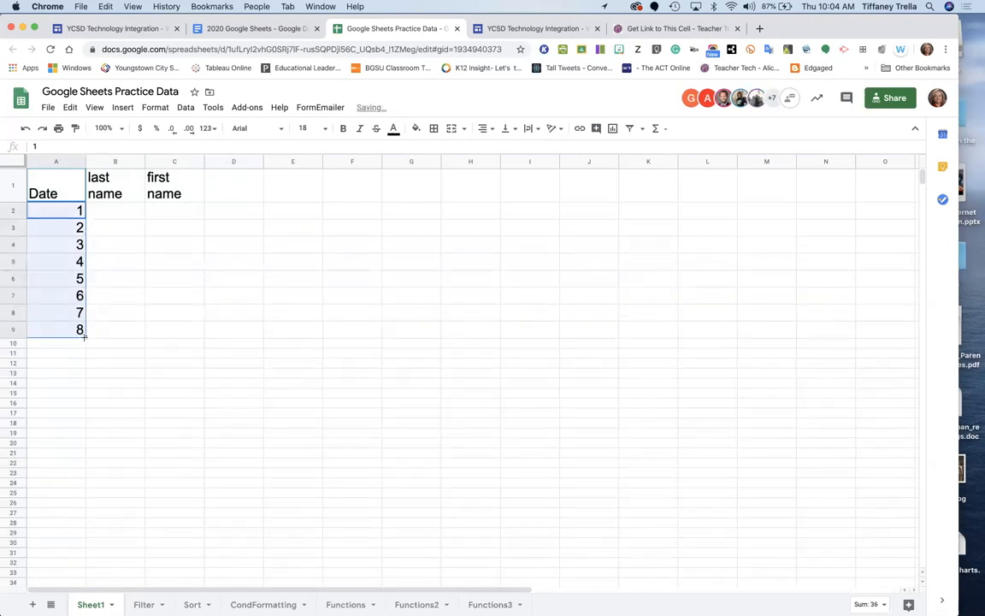
pyautogui.moveTo(84, 336); pyautogui.dragTo(84, 417)
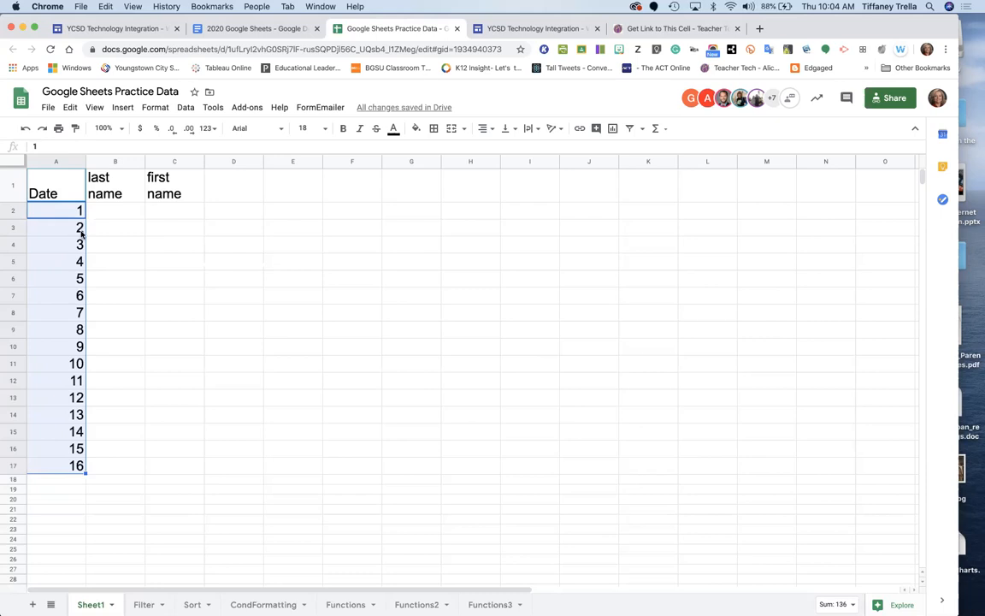
# Undo the number series fills in column A.
pyautogui.click(25, 129)
pyautogui.click(25, 128)
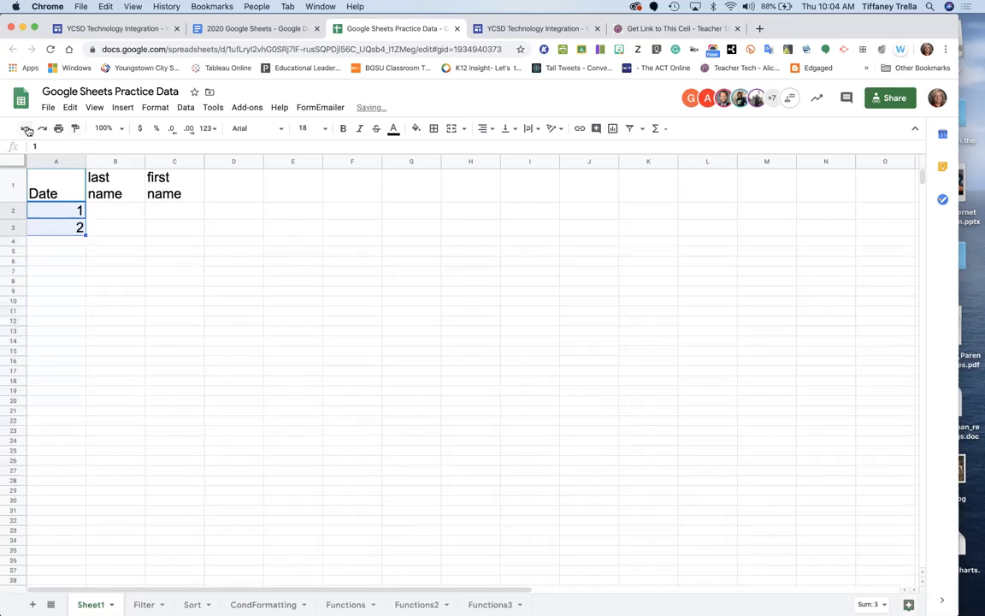
pyautogui.click(26, 128)
pyautogui.click(26, 128)
# Enter January in cell A2 and February in A3, and fill the month series down column A to row 17.
pyautogui.click(62, 221)
pyautogui.write('January')
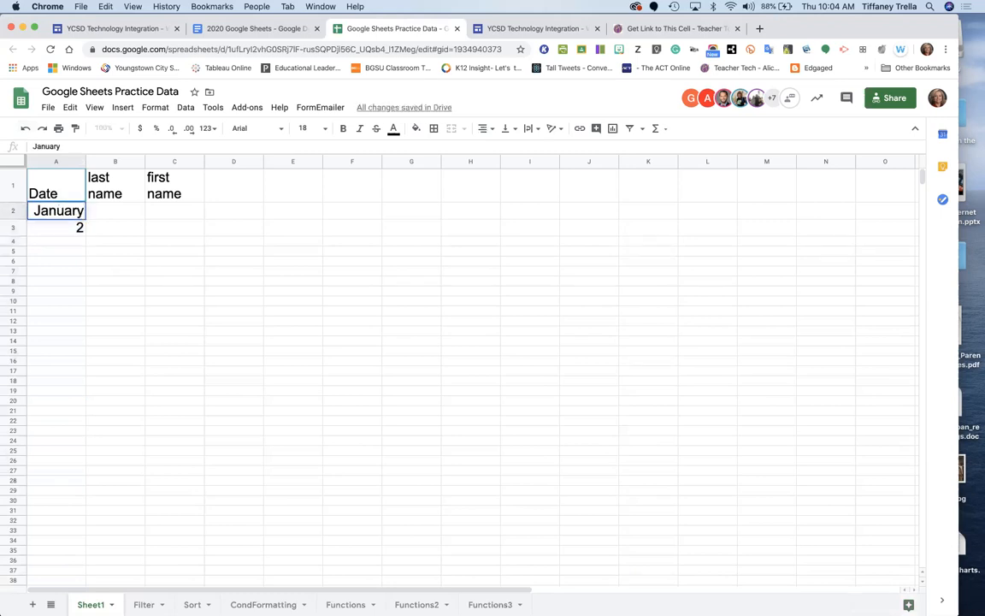
pyautogui.press('Return')
pyautogui.write('Februar')
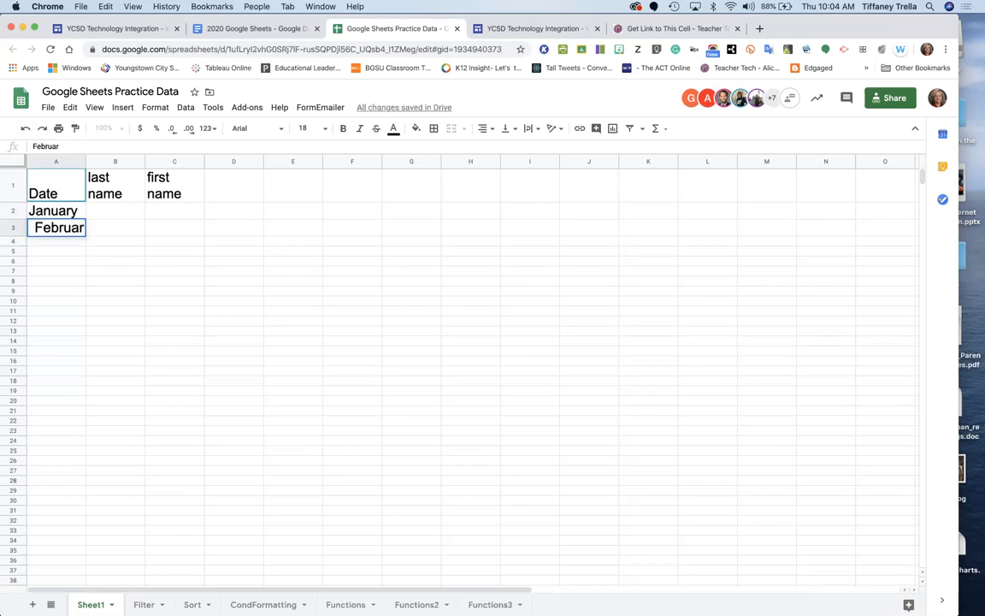
pyautogui.write('y')
pyautogui.click(116, 289)
pyautogui.click(72, 212)
pyautogui.moveTo(72, 212); pyautogui.dragTo(74, 369)
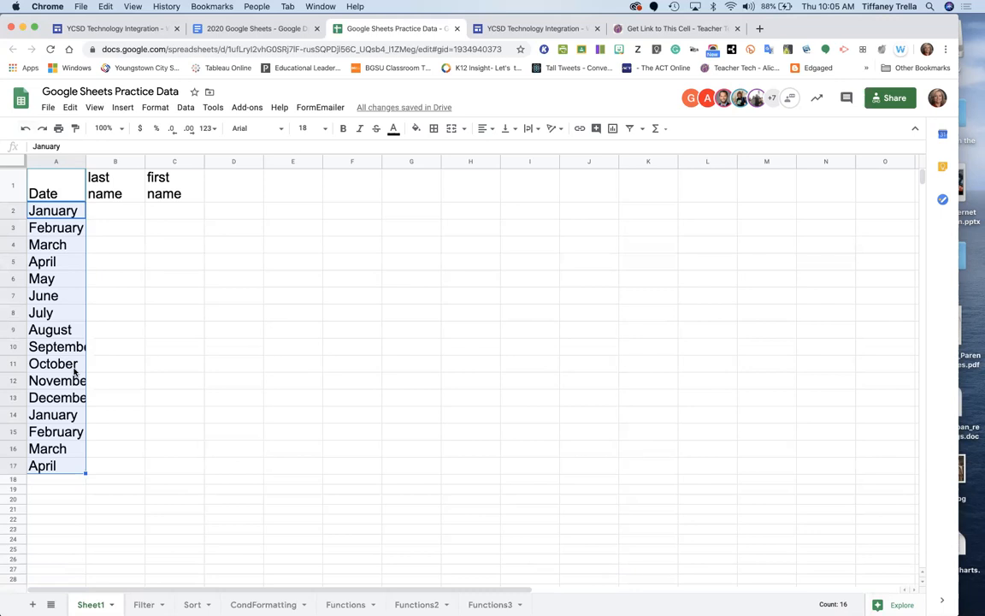
# Undo the month series fill and both month entries in column A.
pyautogui.click(24, 130)
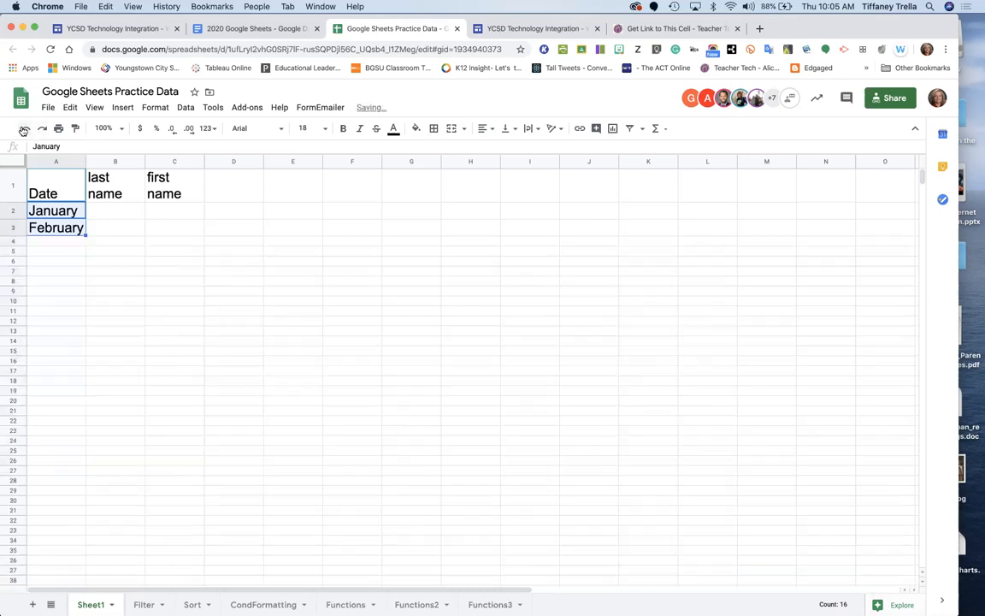
pyautogui.click(24, 130)
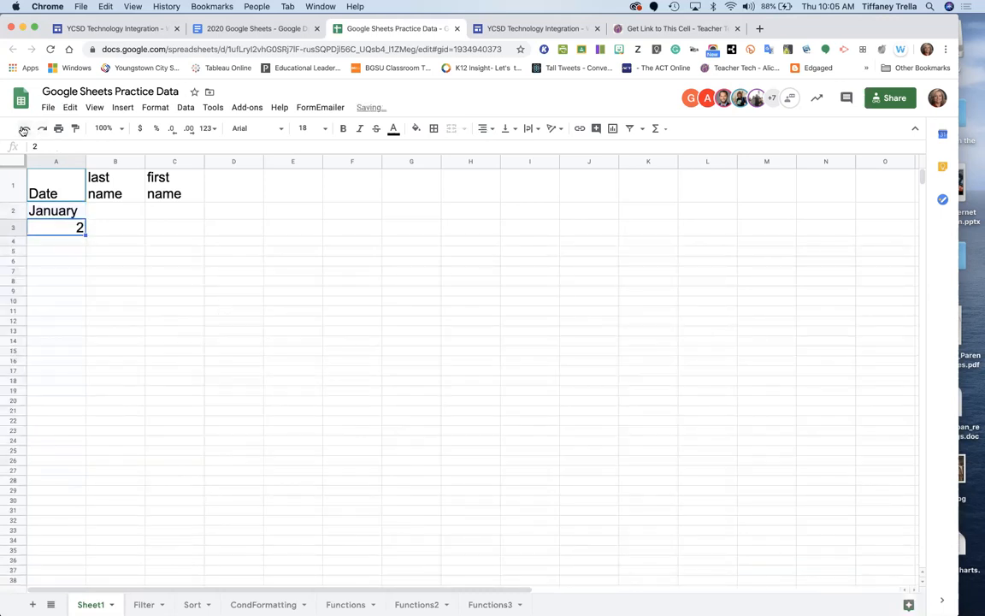
pyautogui.click(24, 130)
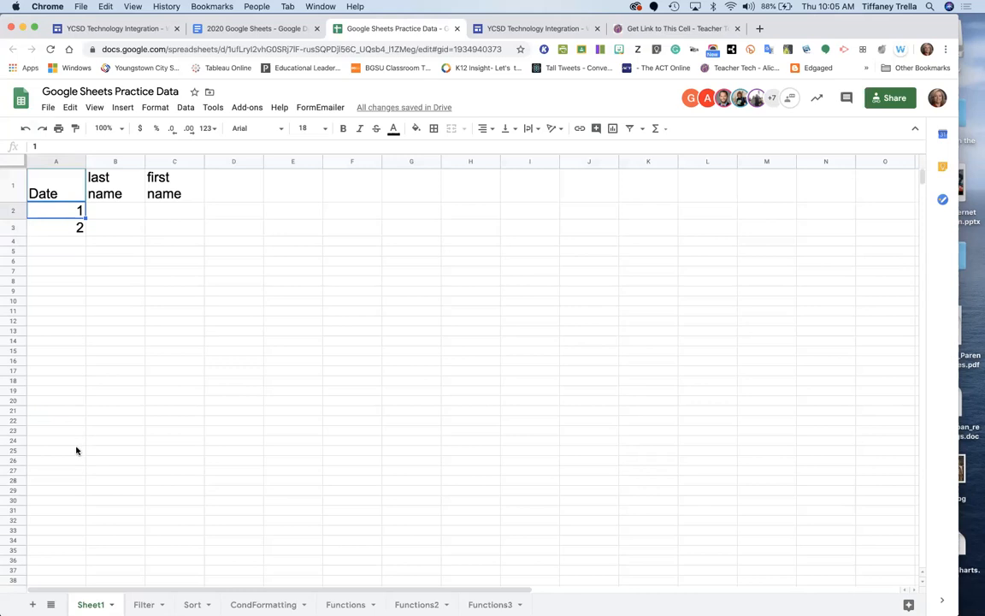
# Clear the numbers in cells A2 and A3 and enter January and February there instead.
pyautogui.click(77, 229)
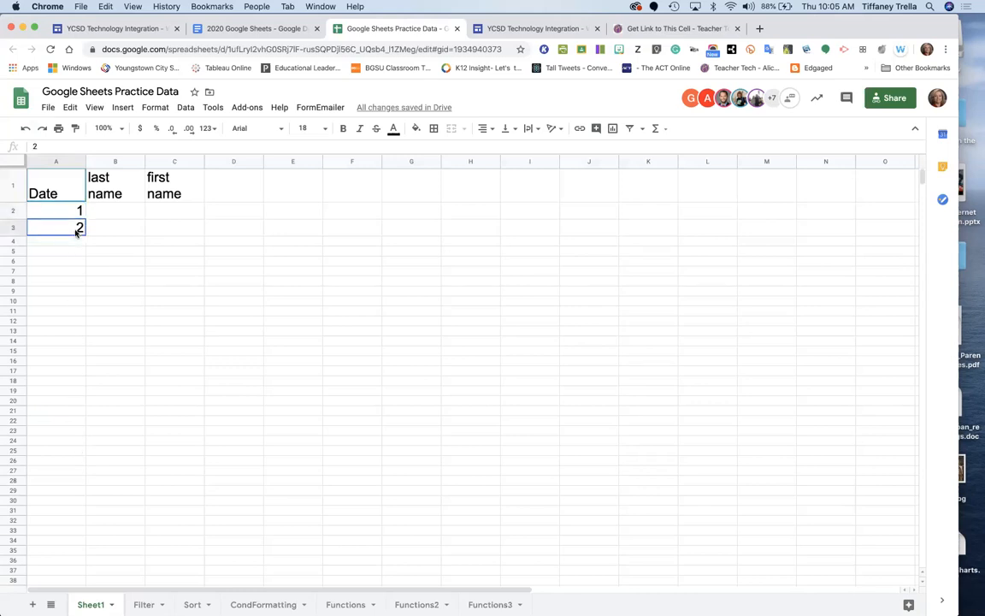
pyautogui.press('Delete')
pyautogui.press('Up')
pyautogui.press('Delete')
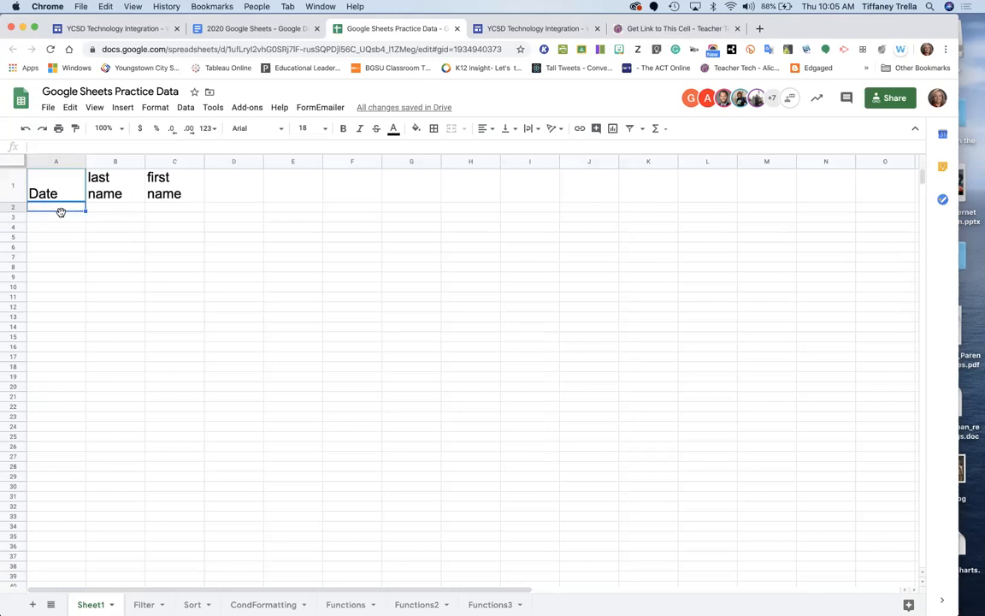
pyautogui.write('January')
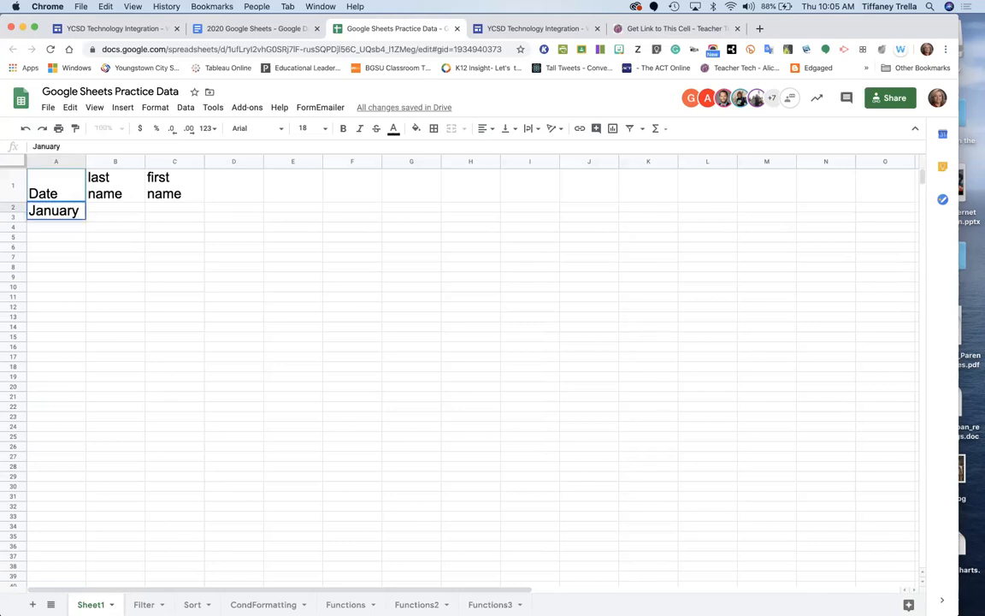
pyautogui.press('Return')
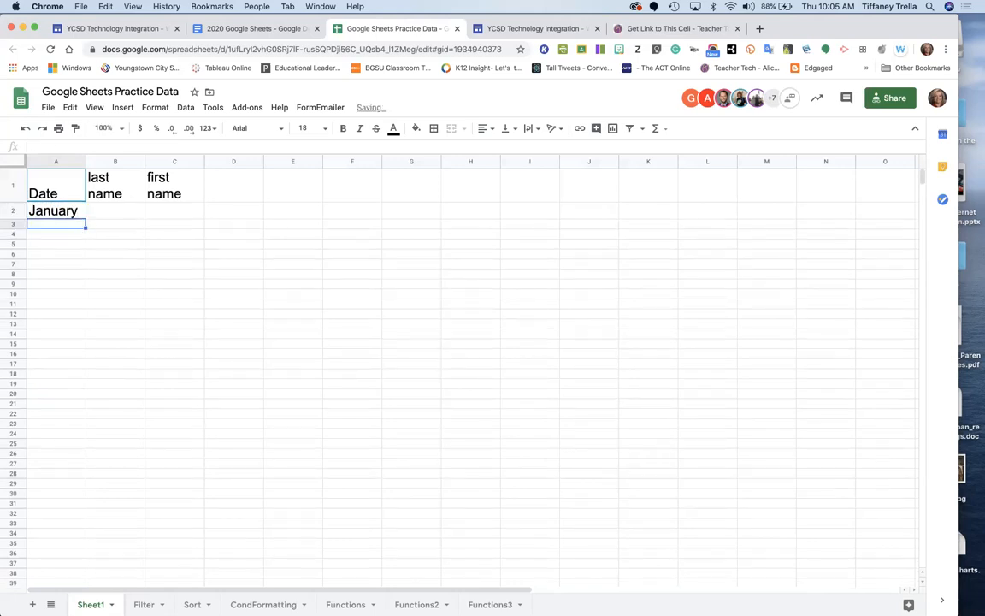
pyautogui.write('February')
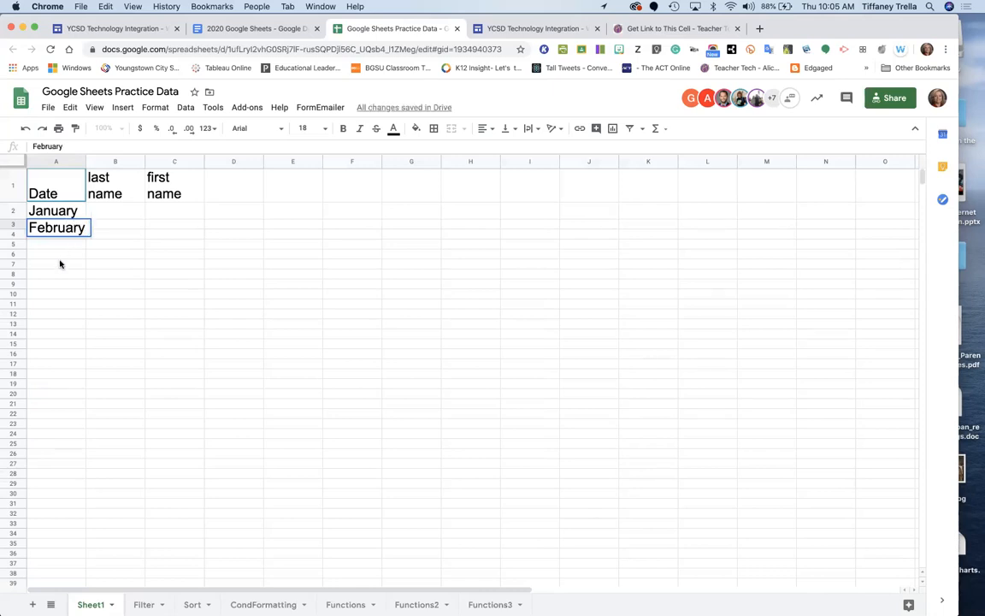
pyautogui.click(60, 264)
# Narrow column A slightly and set the whole column's text to wrap.
pyautogui.moveTo(85, 160); pyautogui.dragTo(79, 161)
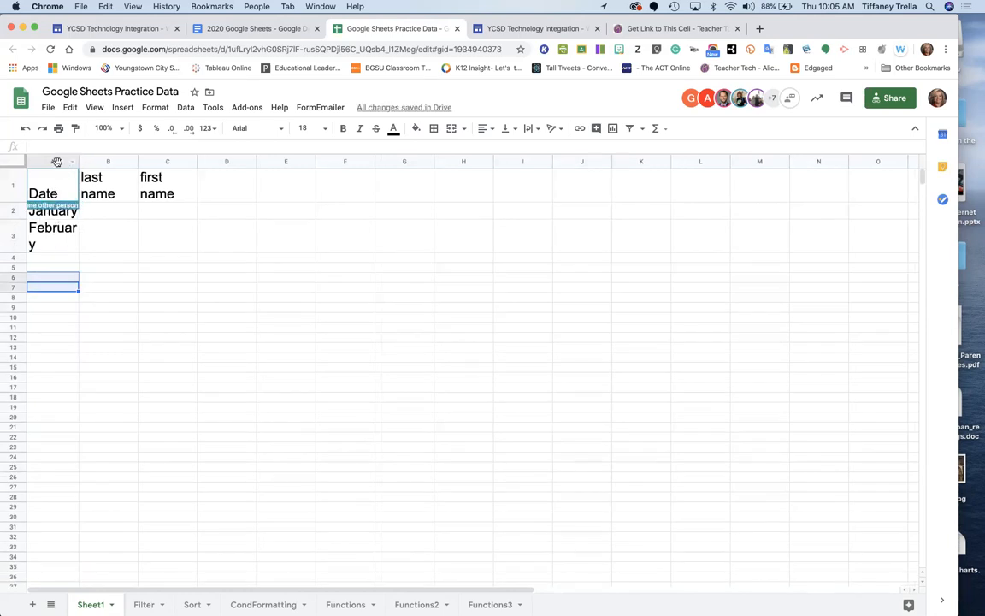
pyautogui.click(56, 162)
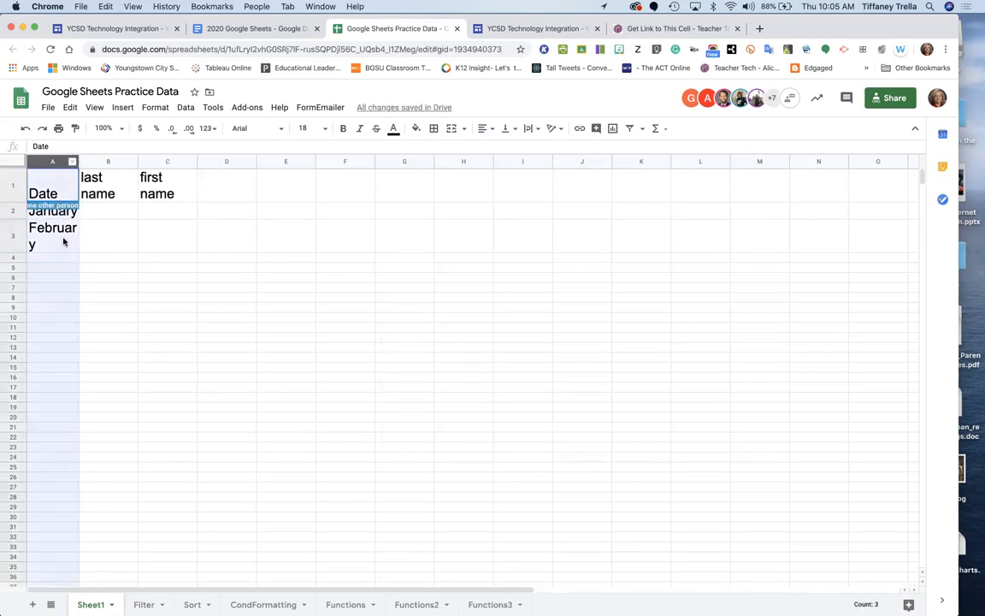
pyautogui.click(538, 129)
pyautogui.click(543, 148)
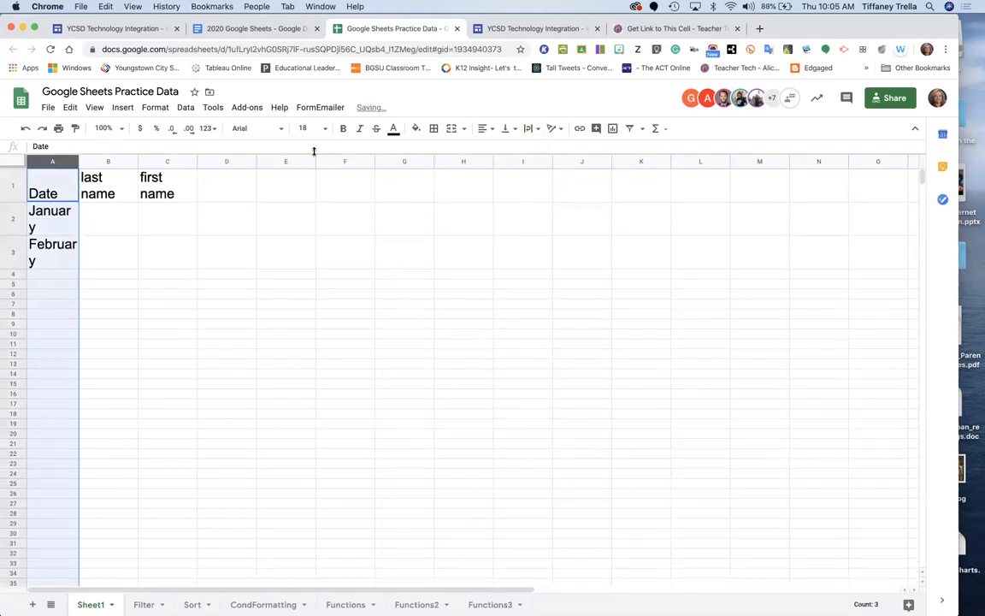
# Widen column A so each month name fits on one line, and view the text wrapping options without changing them.
pyautogui.moveTo(78, 161); pyautogui.dragTo(96, 163)
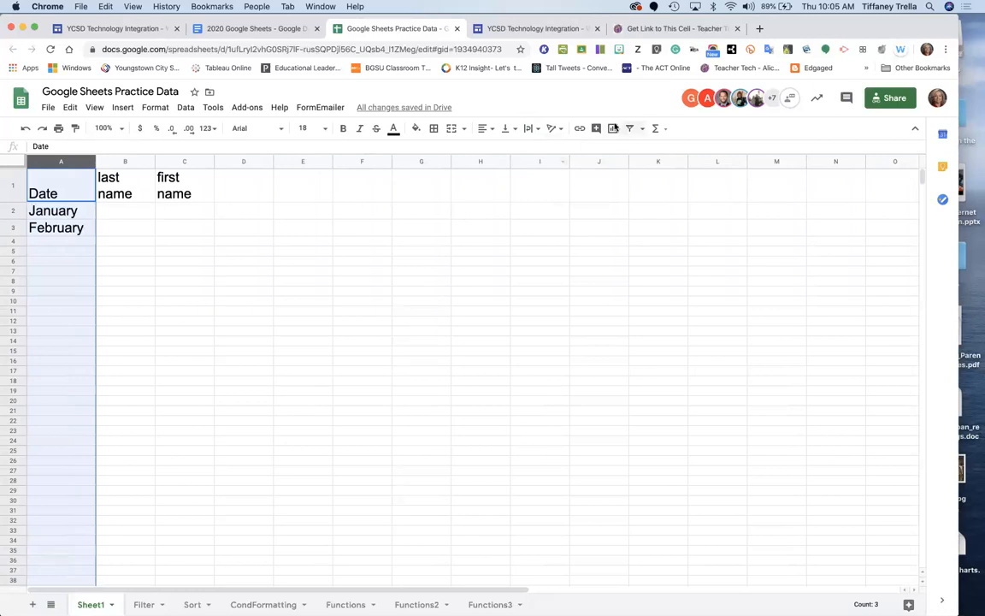
pyautogui.click(531, 129)
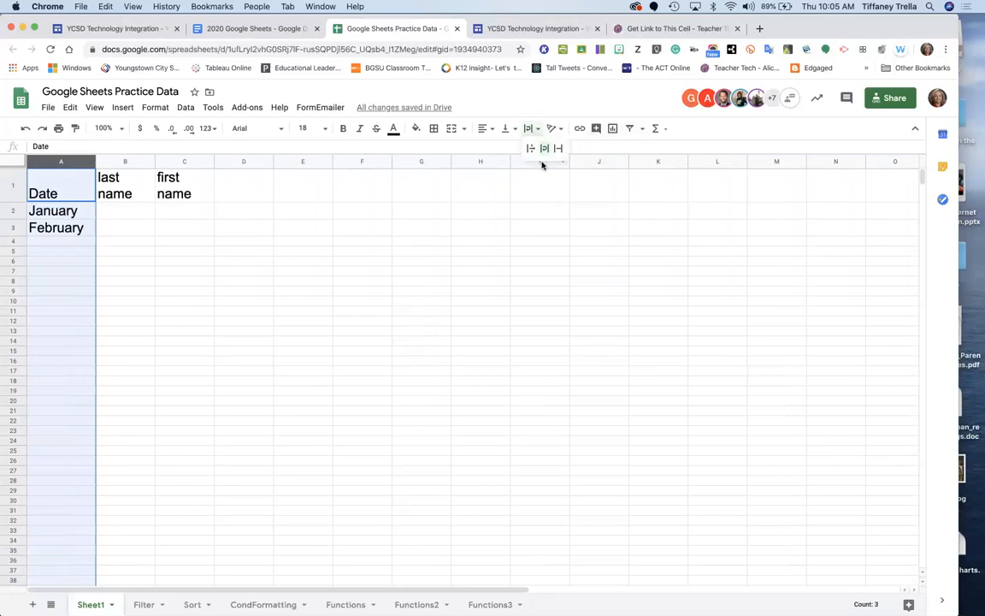
pyautogui.click(426, 241)
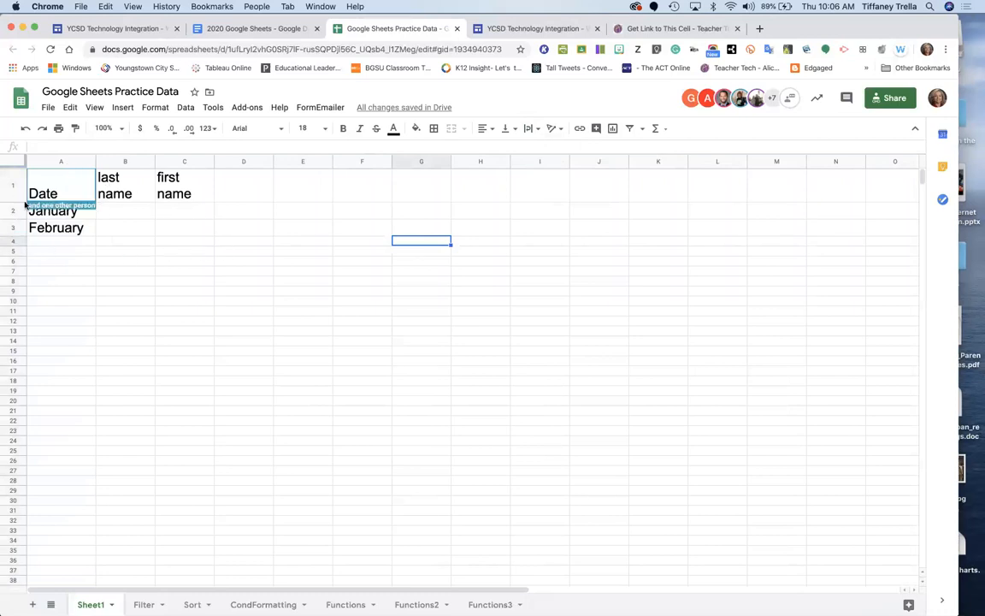
# Preview how the current sheet prints and cancel without printing.
pyautogui.click(47, 106)
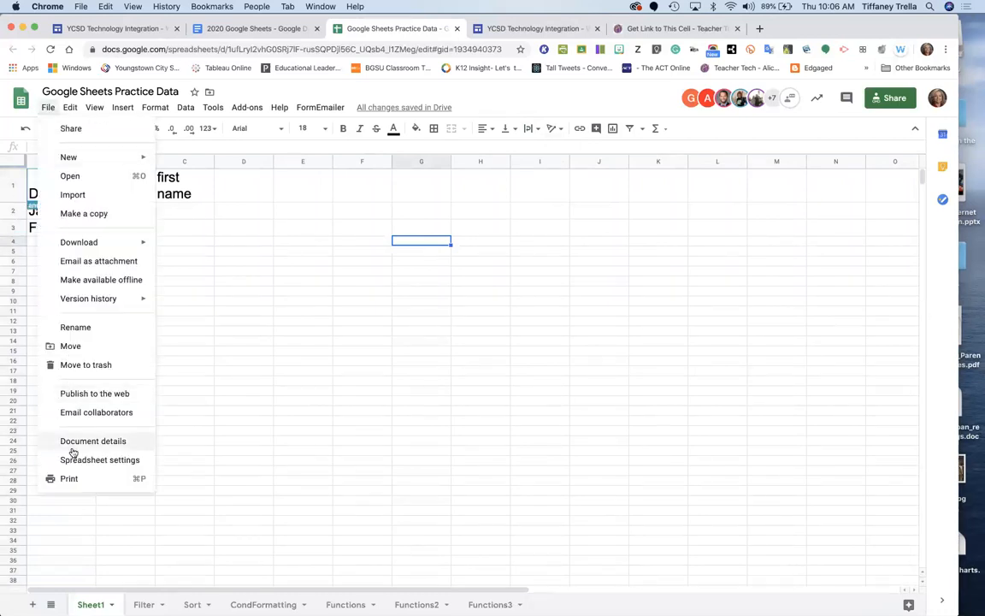
pyautogui.click(75, 475)
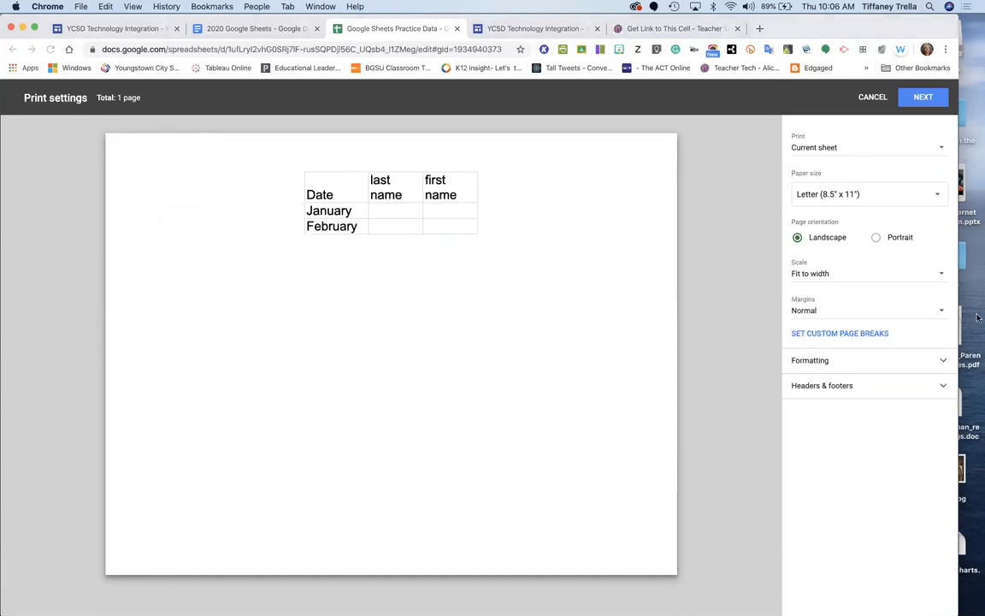
pyautogui.click(875, 97)
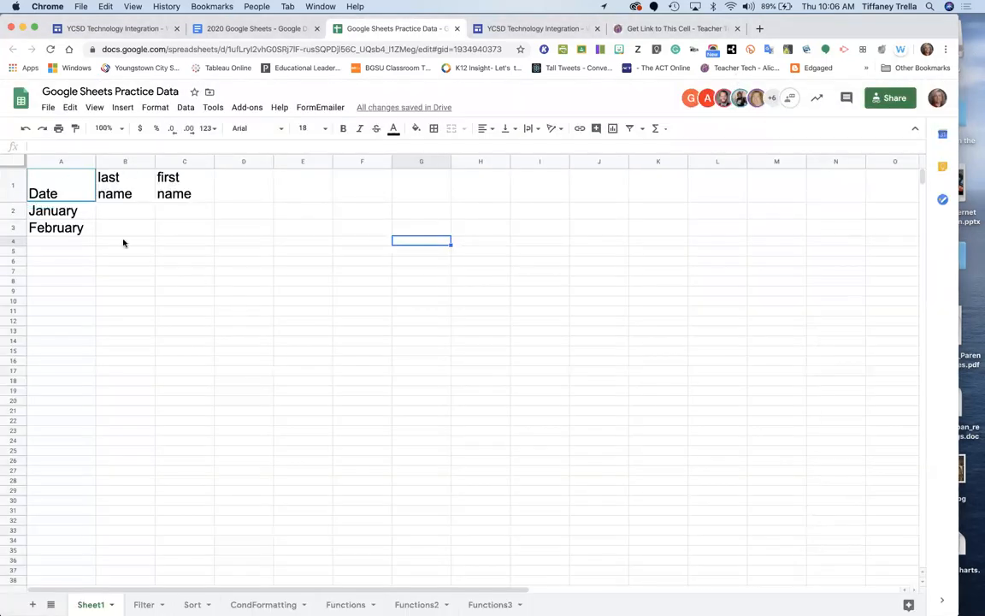
# Apply all borders to every cell of the sheet.
pyautogui.click(12, 163)
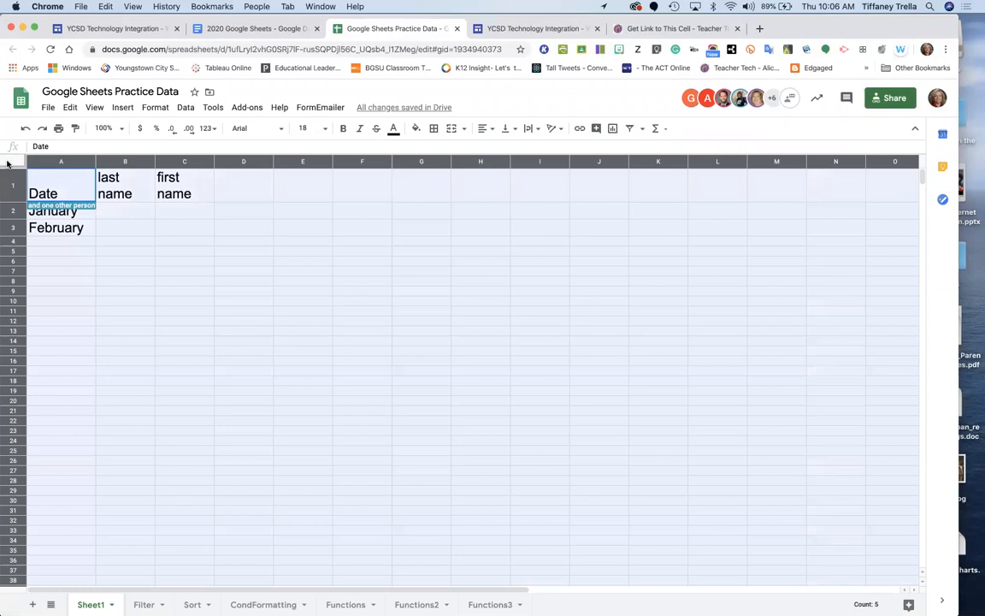
pyautogui.click(435, 130)
pyautogui.click(438, 154)
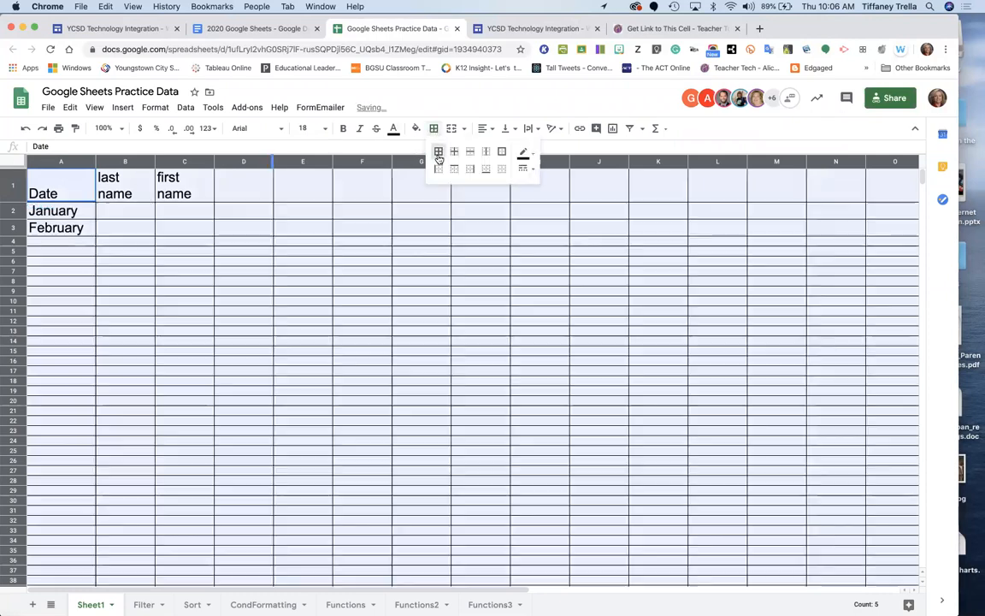
pyautogui.click(174, 353)
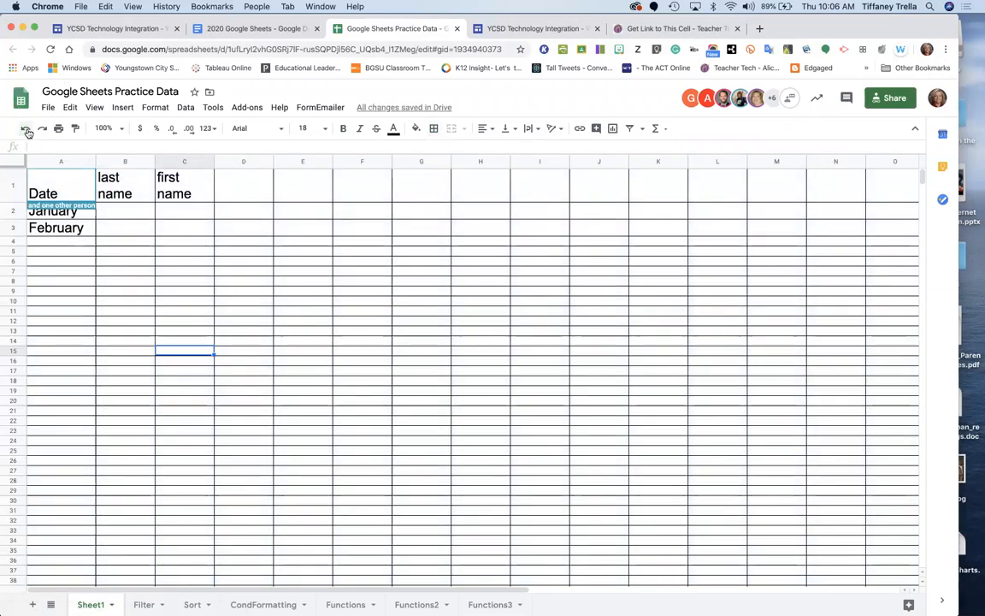
# Undo the borders applied to the whole sheet.
pyautogui.click(26, 127)
pyautogui.click(103, 246)
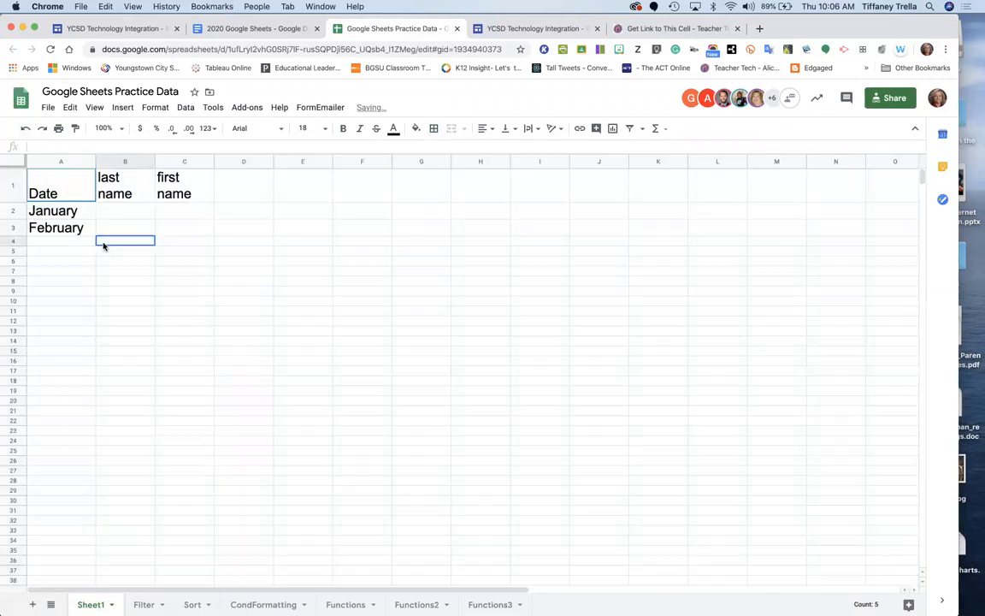
# Apply all borders to the header row cells A1 to M1.
pyautogui.click(49, 184)
pyautogui.moveTo(144, 218); pyautogui.dragTo(785, 200)
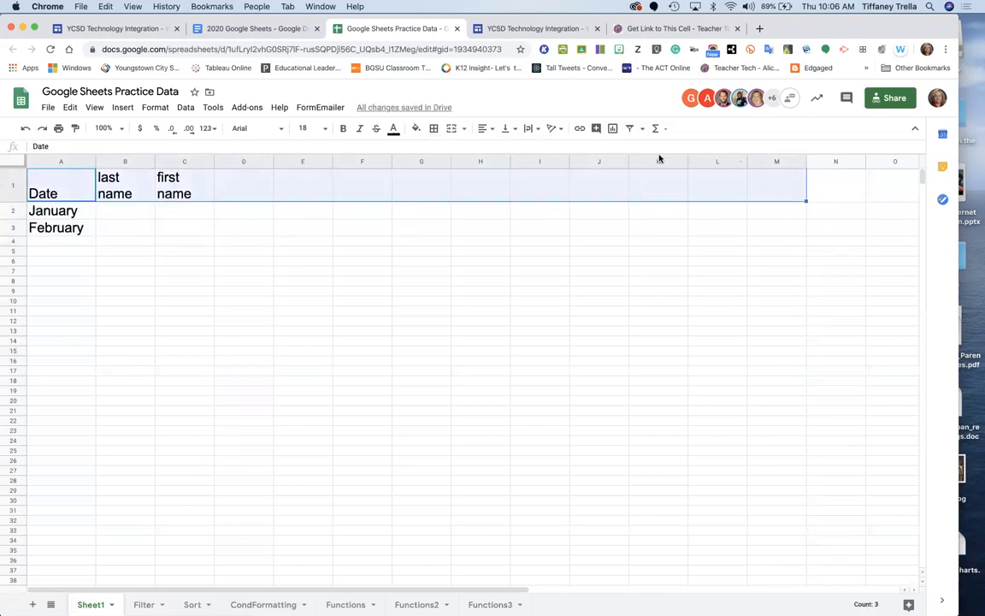
pyautogui.click(432, 130)
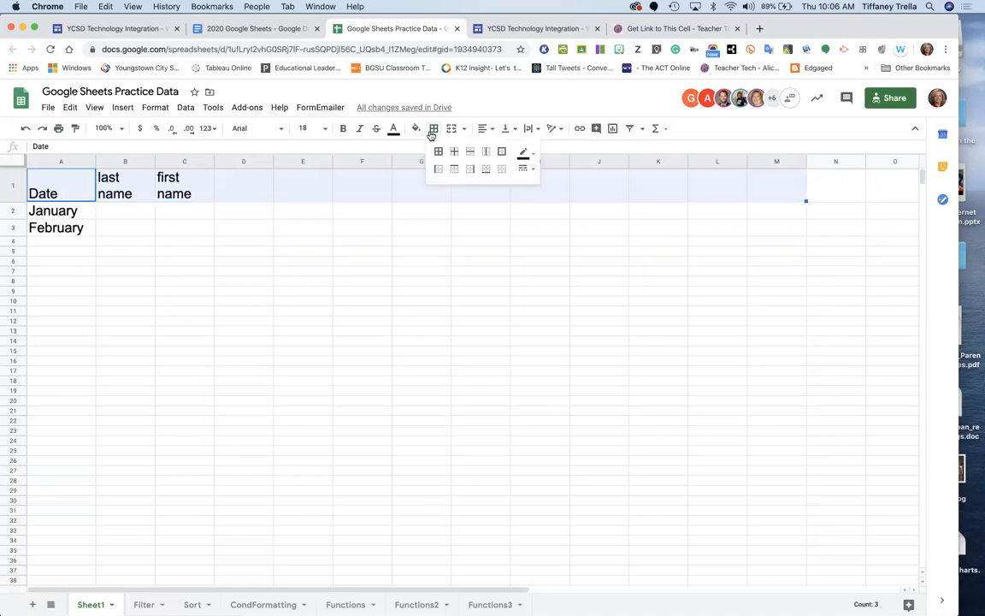
pyautogui.click(436, 153)
pyautogui.click(417, 217)
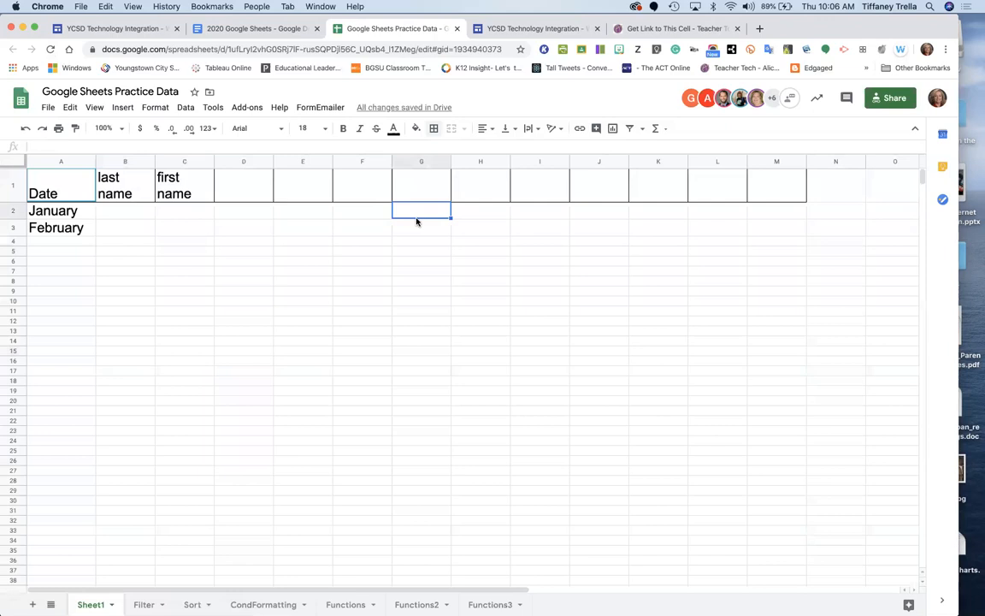
# Apply all borders to the cell range A1 to D27.
pyautogui.moveTo(34, 191); pyautogui.dragTo(231, 468)
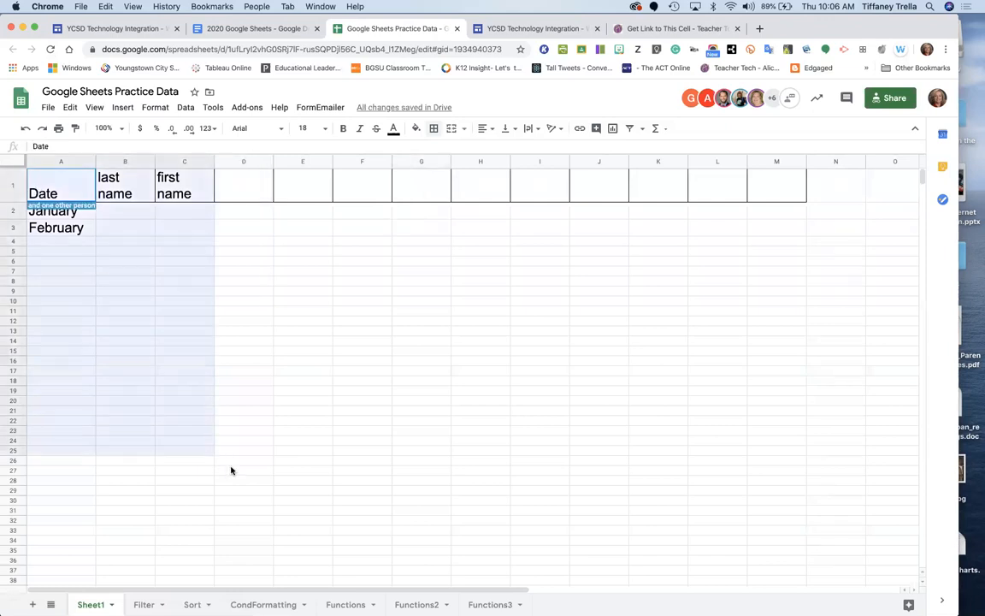
pyautogui.click(434, 133)
pyautogui.click(438, 150)
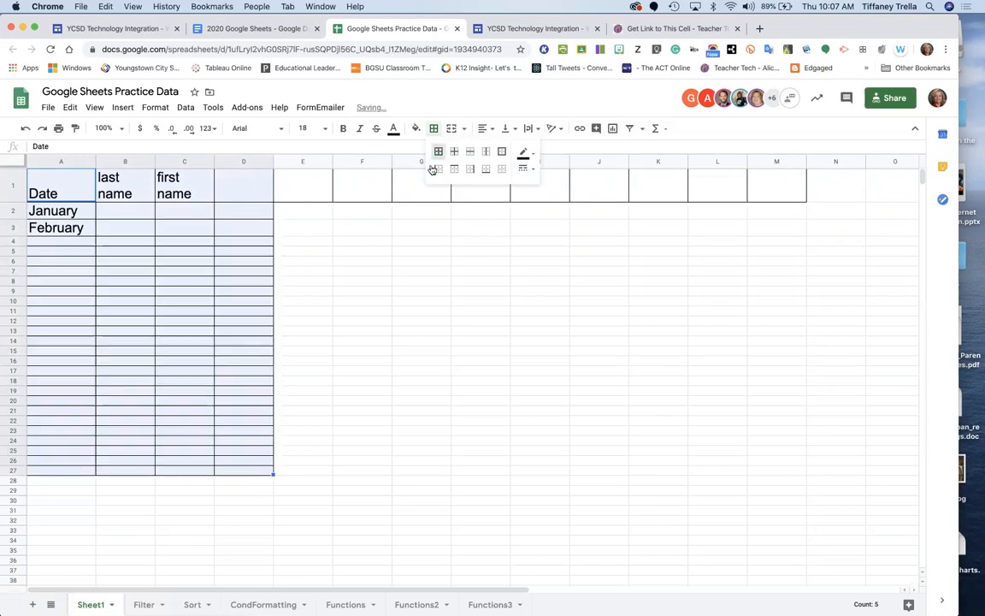
pyautogui.click(395, 333)
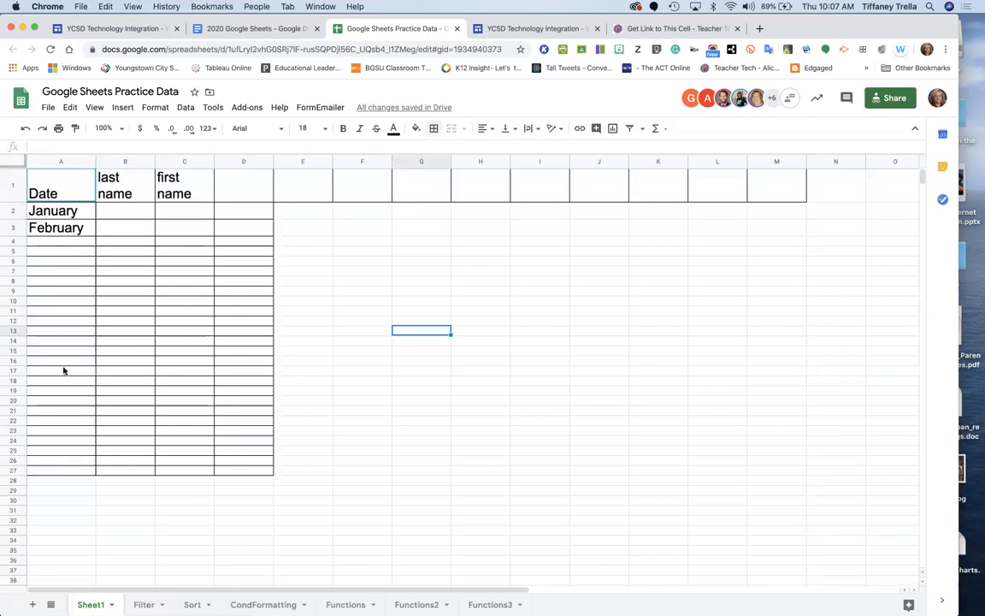
# Tilt the text in header cells A1 to E1 upward and make row 1 taller so the angled headings fit.
pyautogui.click(53, 194)
pyautogui.moveTo(54, 194); pyautogui.dragTo(324, 200)
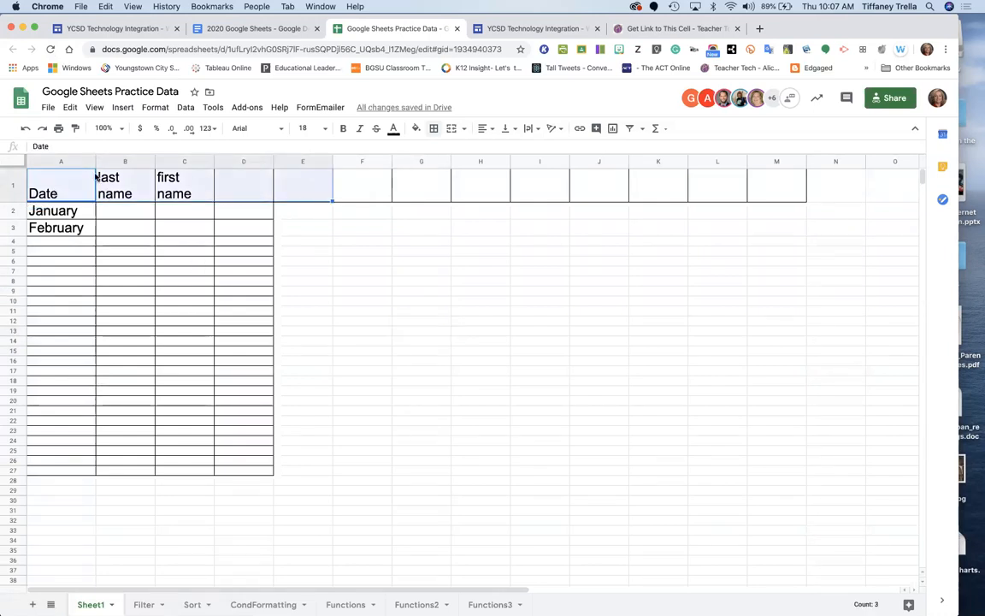
pyautogui.click(560, 130)
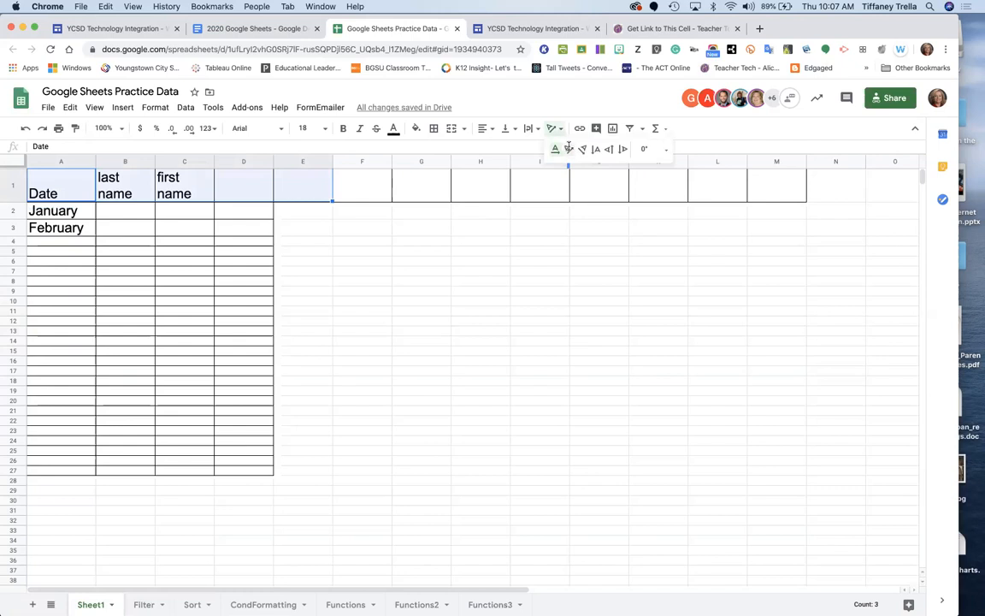
pyautogui.click(568, 148)
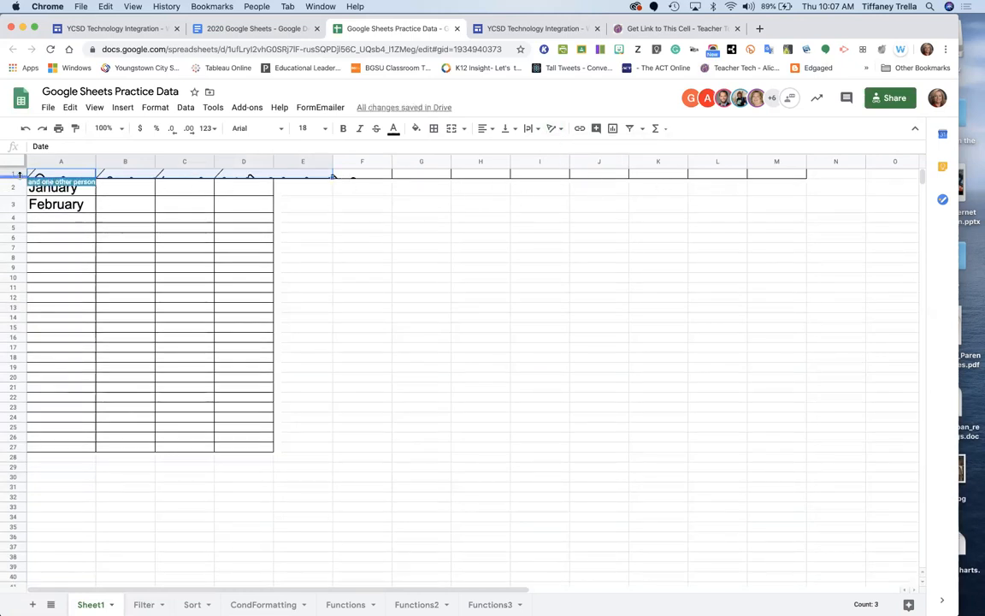
pyautogui.moveTo(19, 175); pyautogui.dragTo(20, 218)
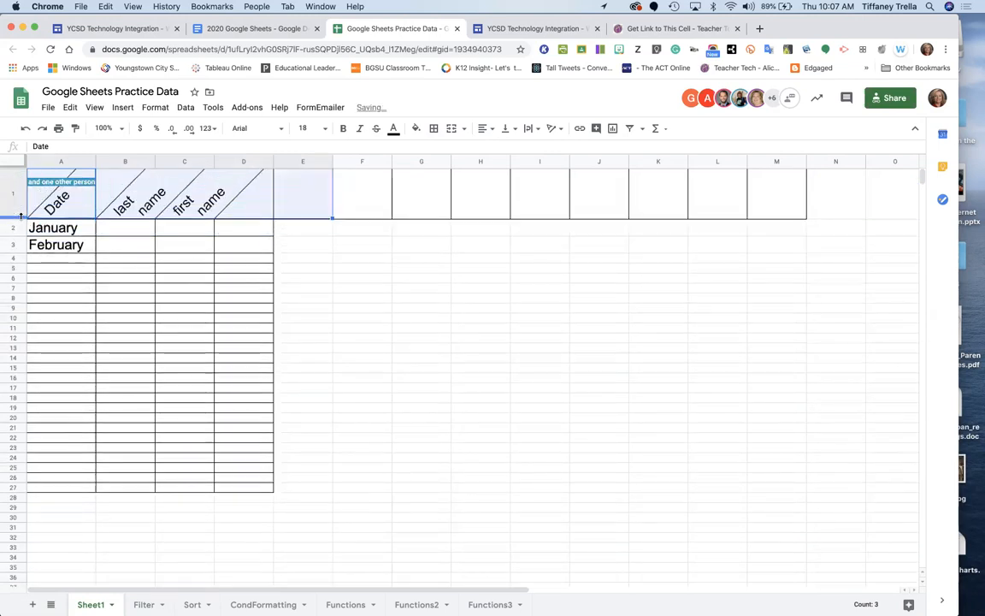
pyautogui.click(421, 229)
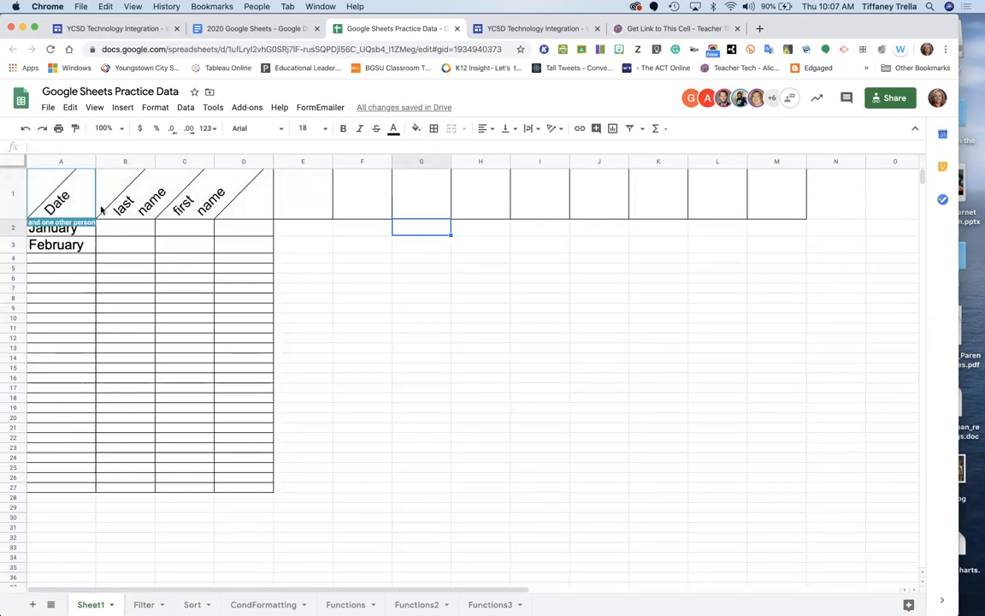
# Fill the header cells A1 to D1 with grey.
pyautogui.moveTo(42, 191); pyautogui.dragTo(275, 180)
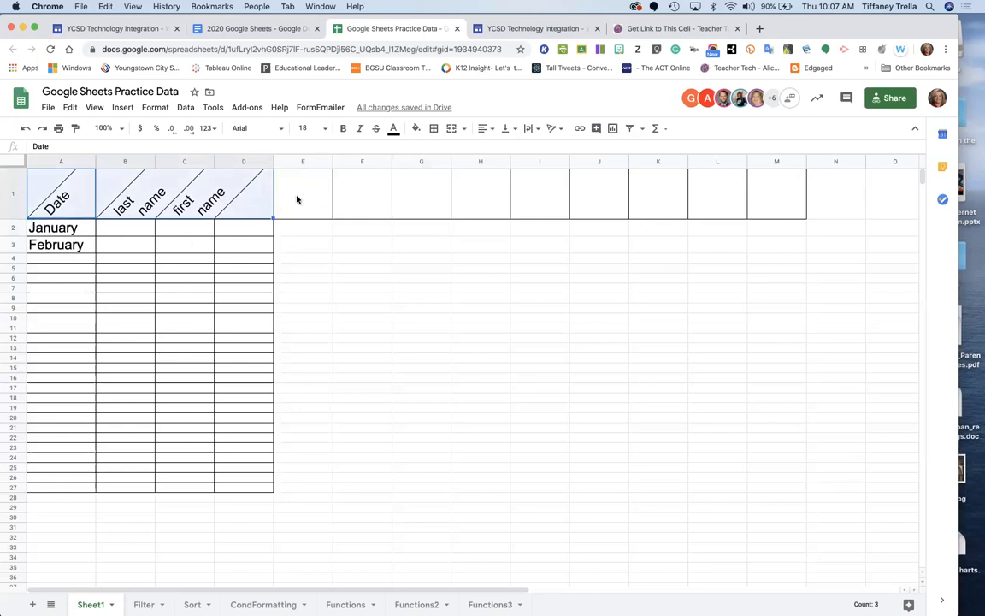
pyautogui.click(418, 130)
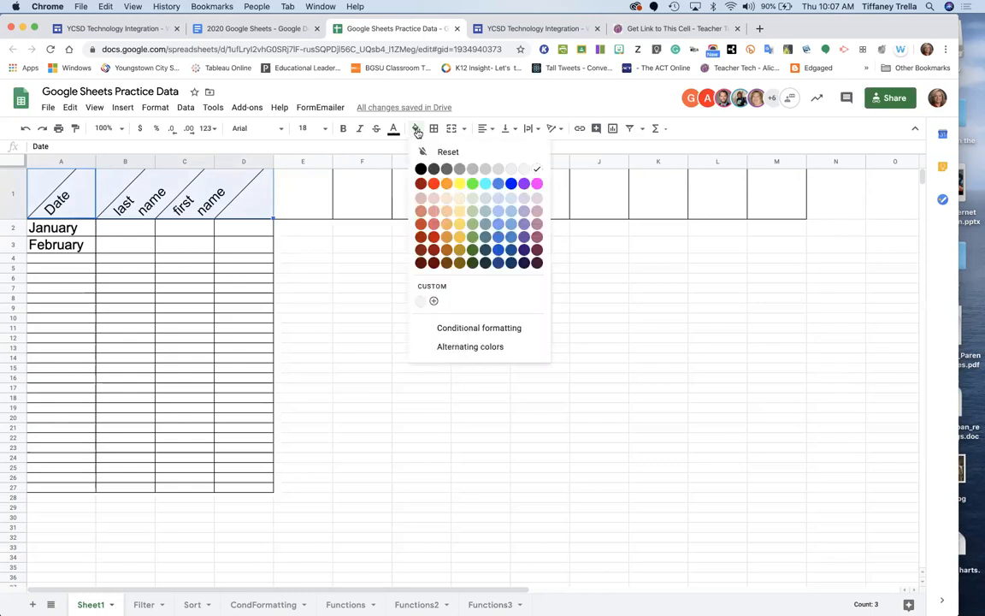
pyautogui.click(473, 167)
pyautogui.click(448, 226)
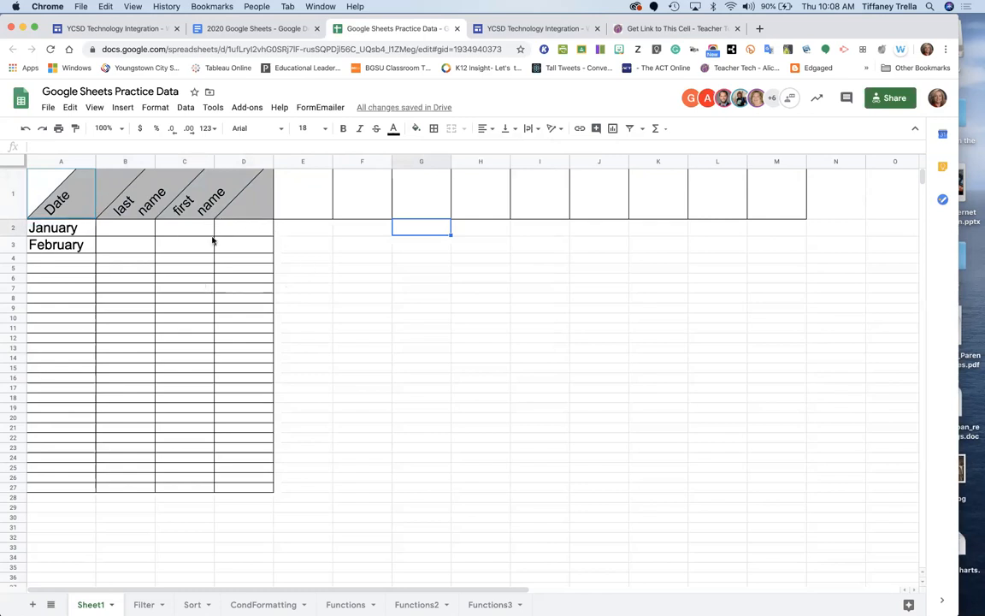
# Insert one row above header row 1.
pyautogui.click(41, 200)
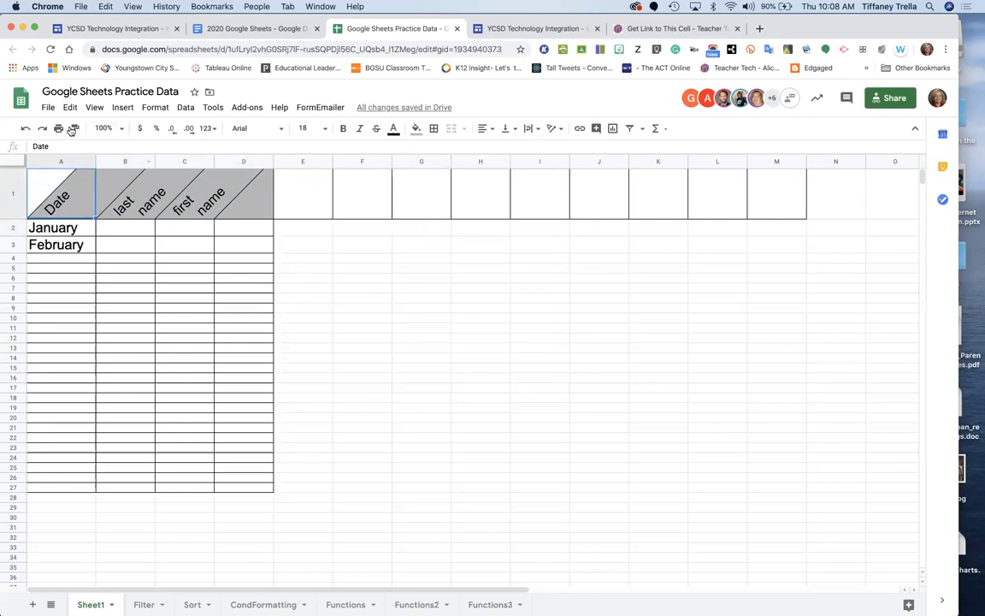
pyautogui.click(27, 225)
pyautogui.click(11, 196)
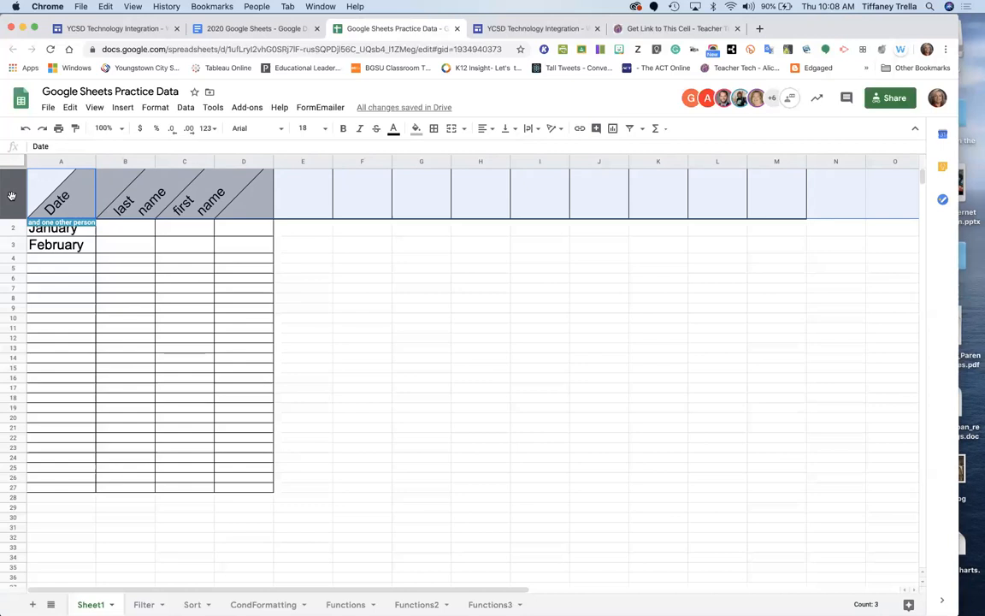
pyautogui.rightClick(11, 196)
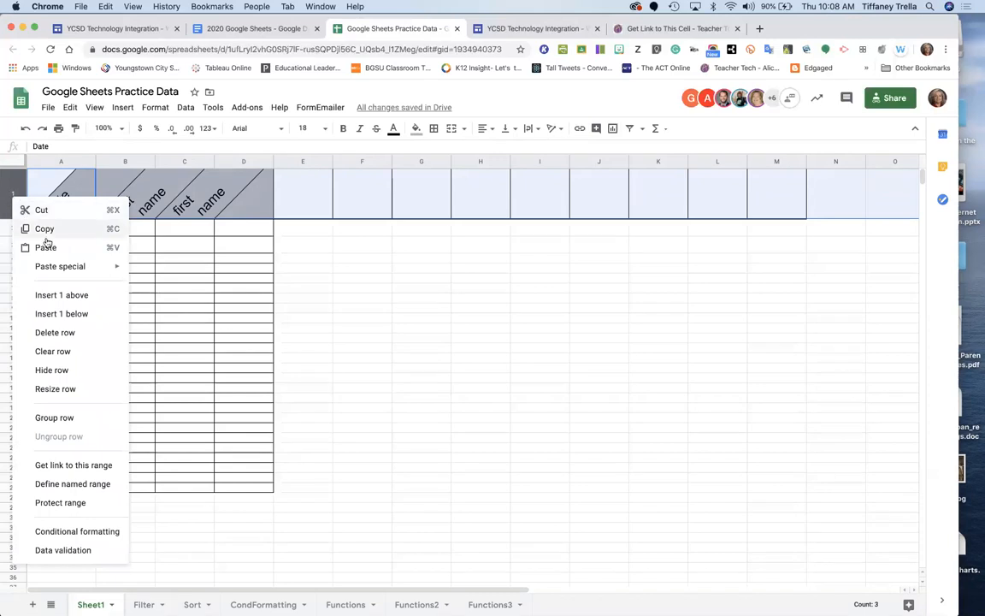
pyautogui.click(60, 295)
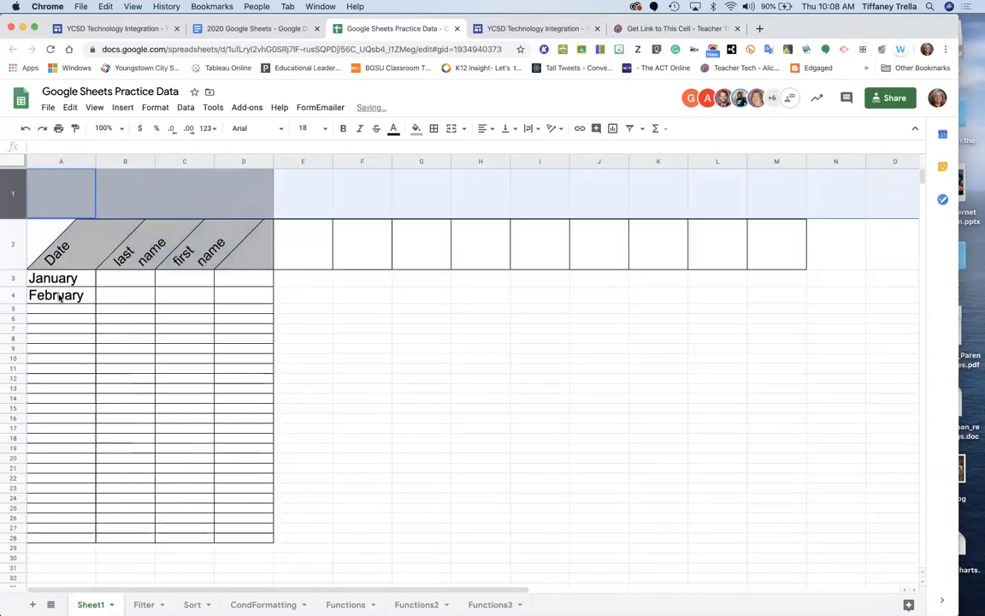
# Reset the fill color of cells A1 to D1 in the new top row and set their text rotation to none.
pyautogui.click(116, 195)
pyautogui.click(76, 196)
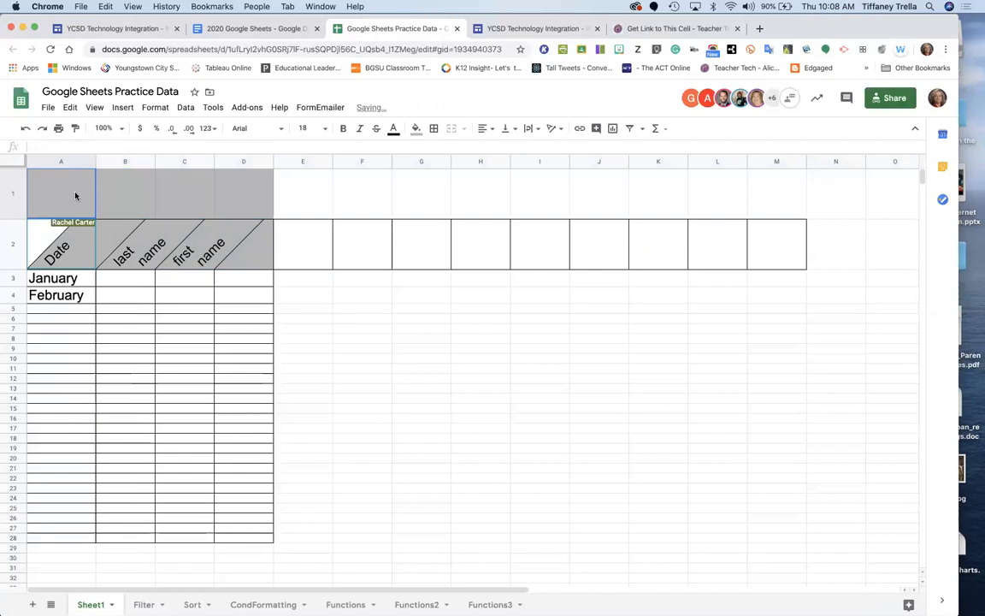
pyautogui.moveTo(75, 196); pyautogui.dragTo(219, 181)
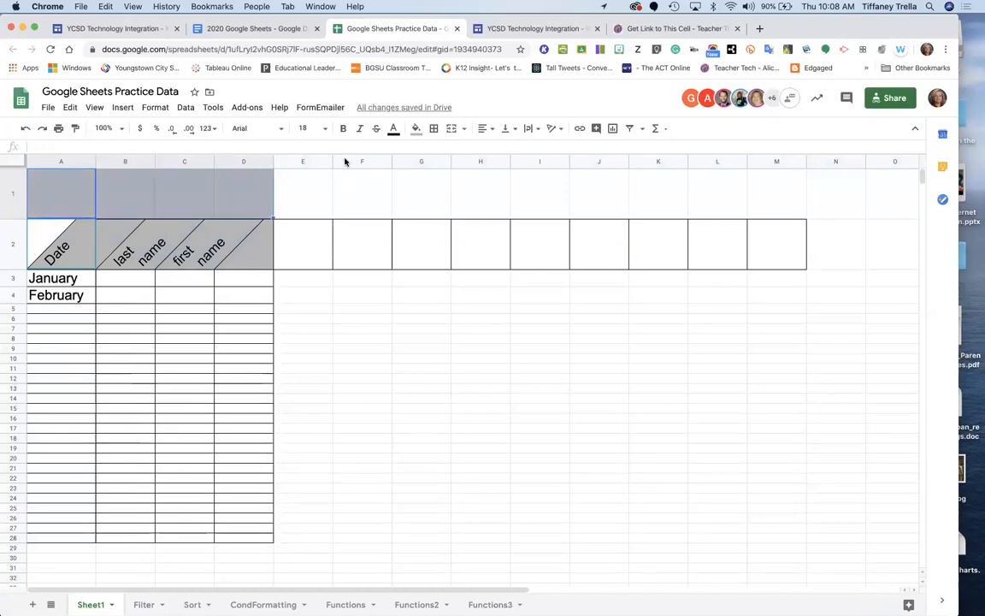
pyautogui.click(416, 130)
pyautogui.click(423, 150)
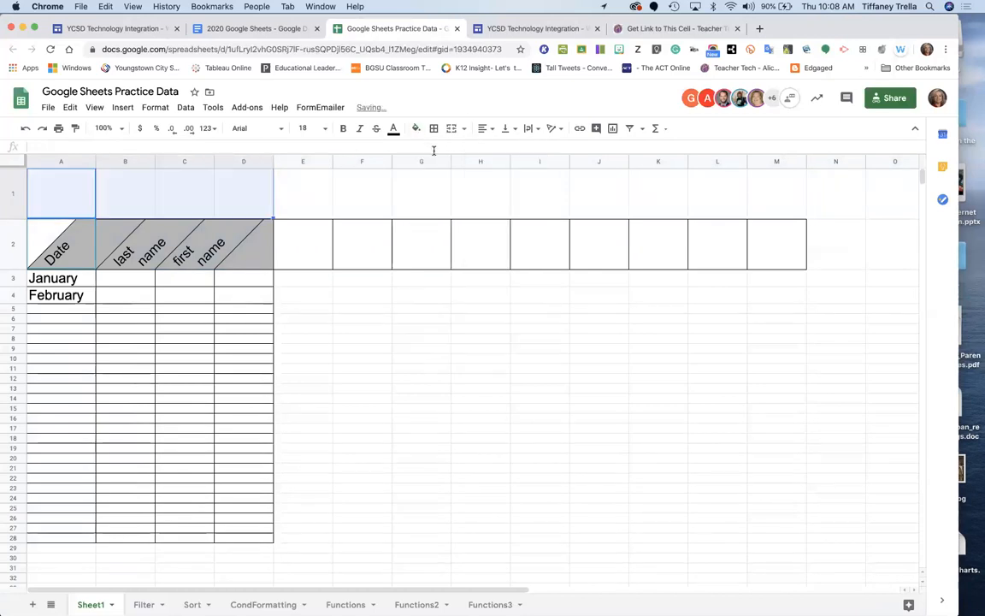
pyautogui.click(553, 128)
pyautogui.click(553, 151)
# Enter the title "Youngstown City Schools" in cell A1.
pyautogui.click(55, 198)
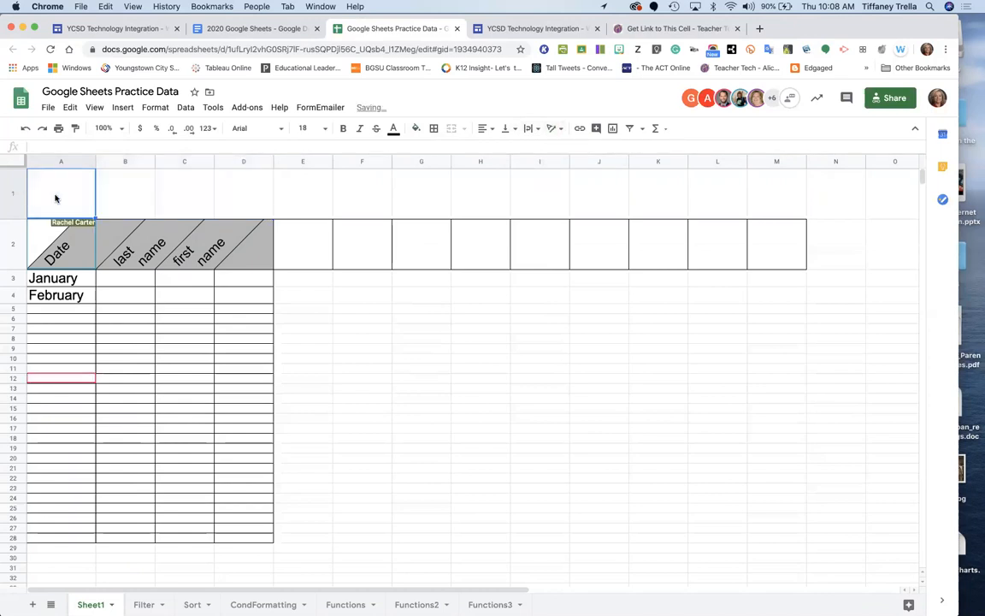
pyautogui.write('Youngs')
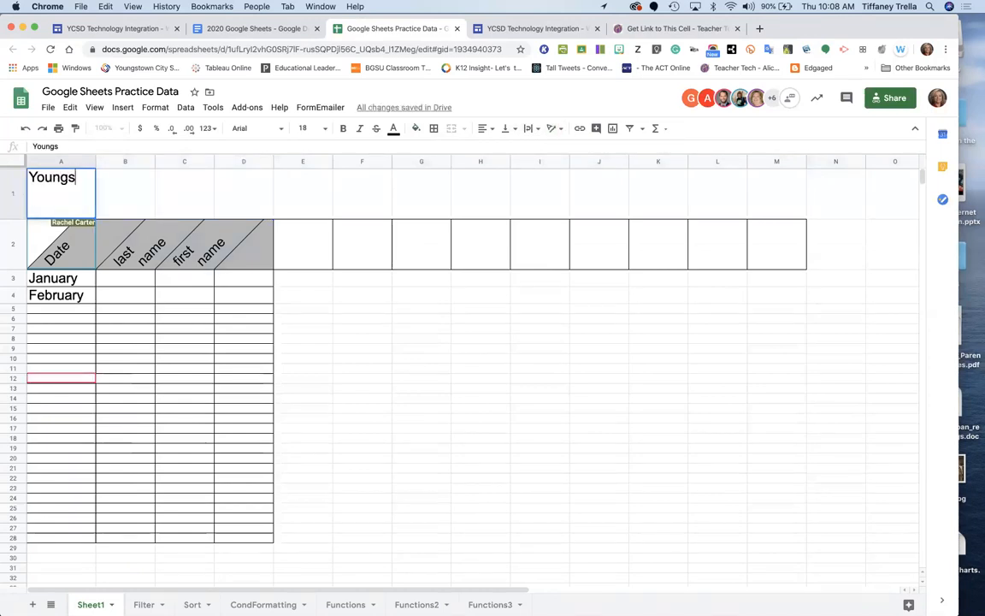
pyautogui.write('town City sc')
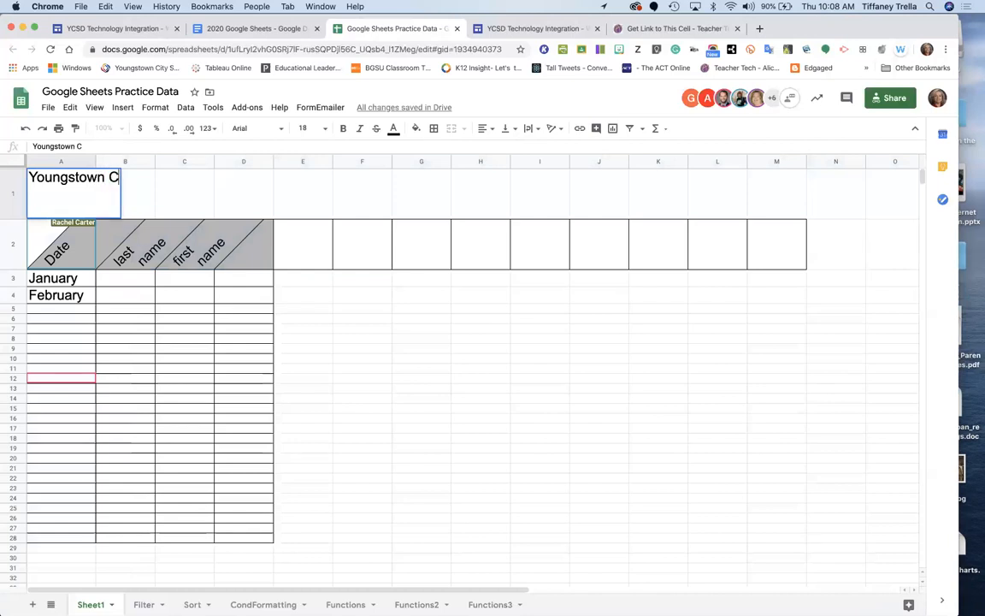
pyautogui.press('BackSpace')
pyautogui.press('BackSpace')
pyautogui.write('Schools')
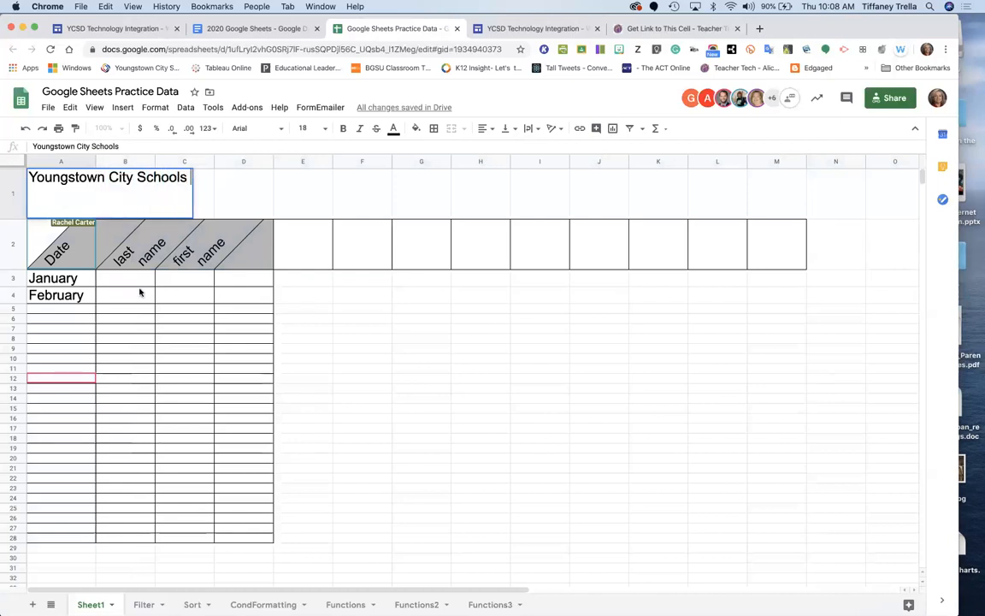
pyautogui.click(438, 339)
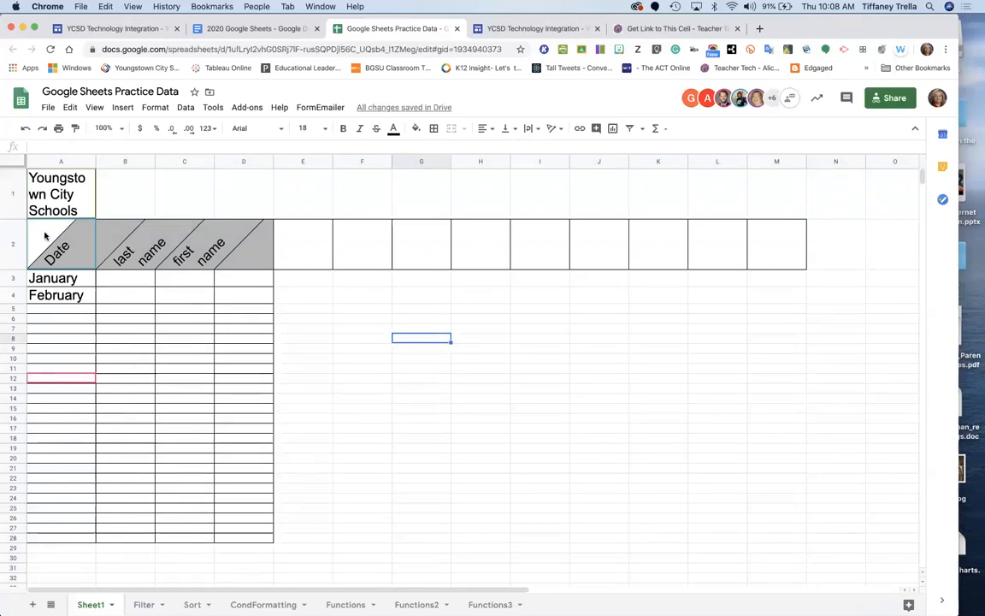
# Try the tilt-down and vertically stacked text rotations on header cells A2 to D2, and return them to tilt up.
pyautogui.moveTo(38, 254); pyautogui.dragTo(246, 257)
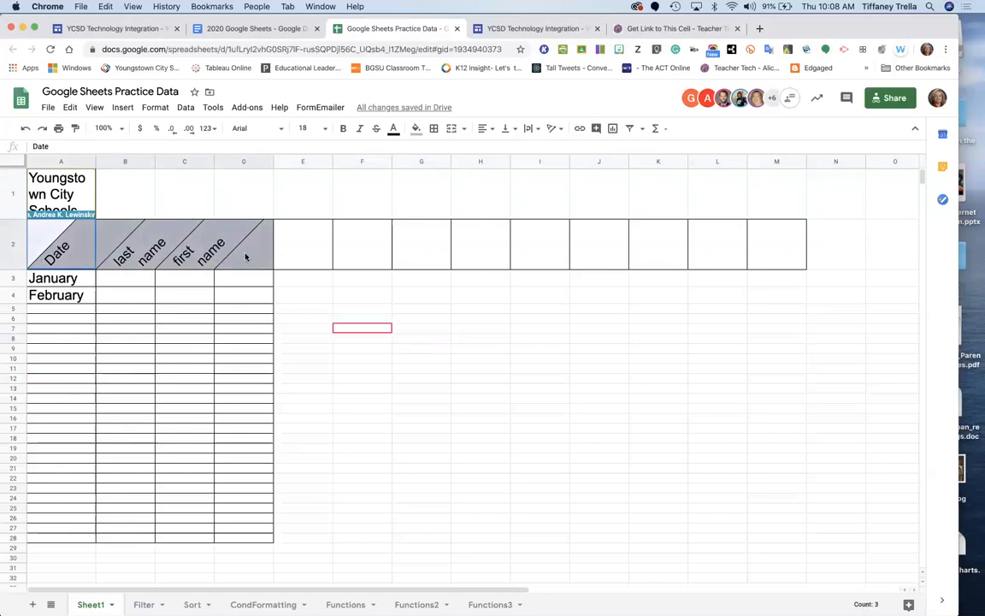
pyautogui.click(561, 130)
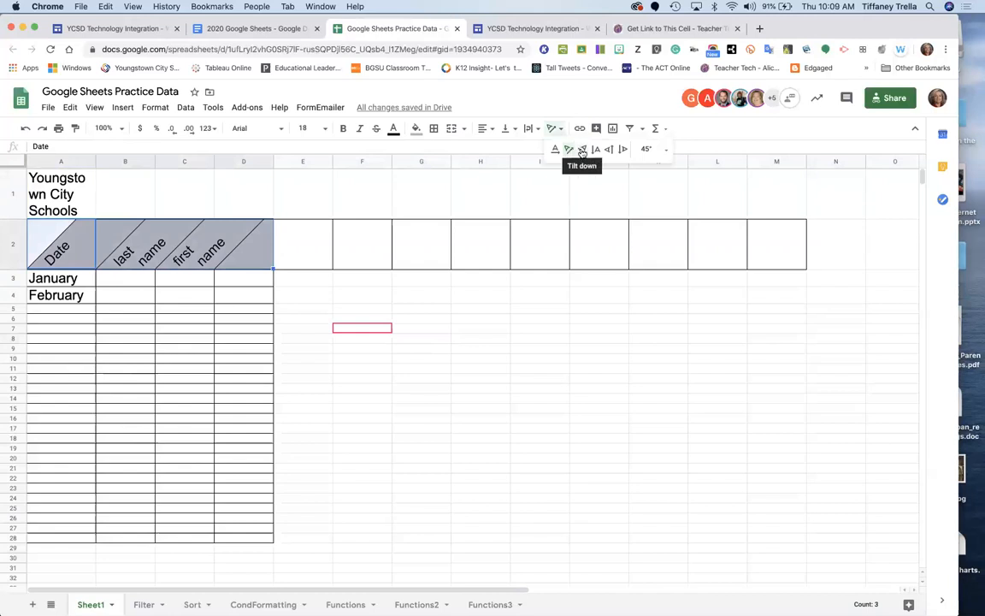
pyautogui.click(581, 149)
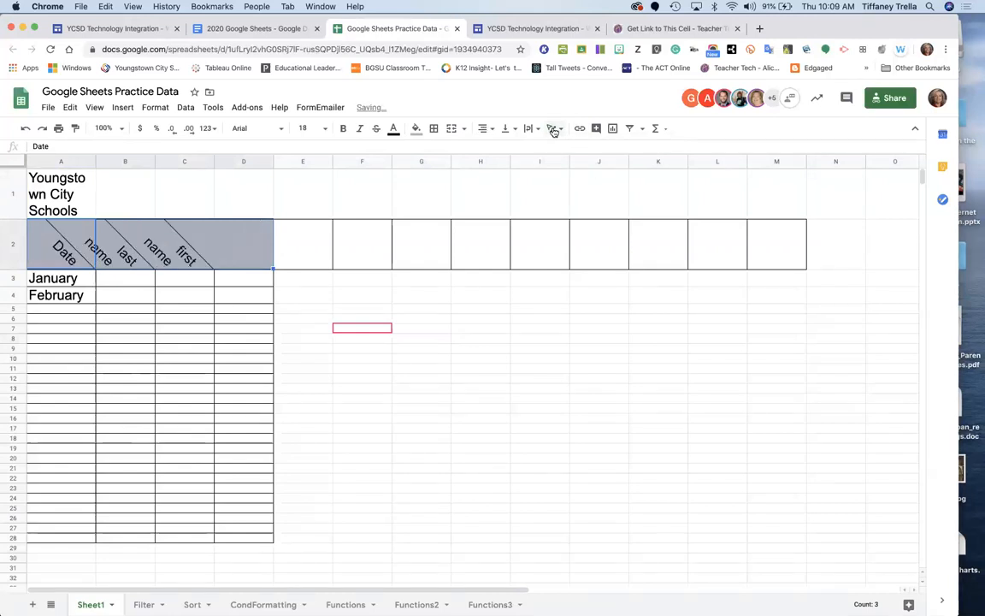
pyautogui.click(555, 128)
pyautogui.click(596, 150)
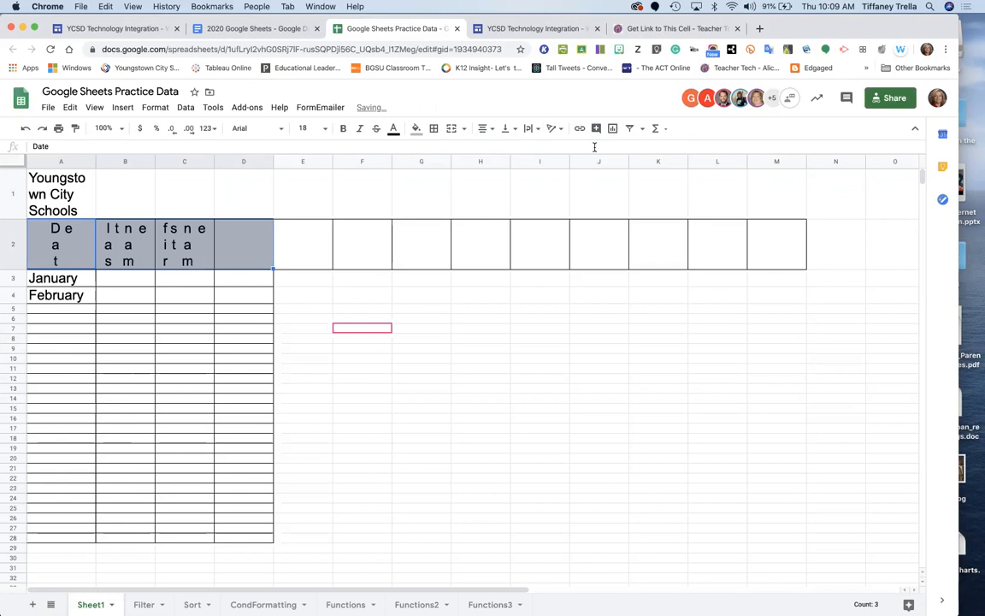
pyautogui.click(554, 129)
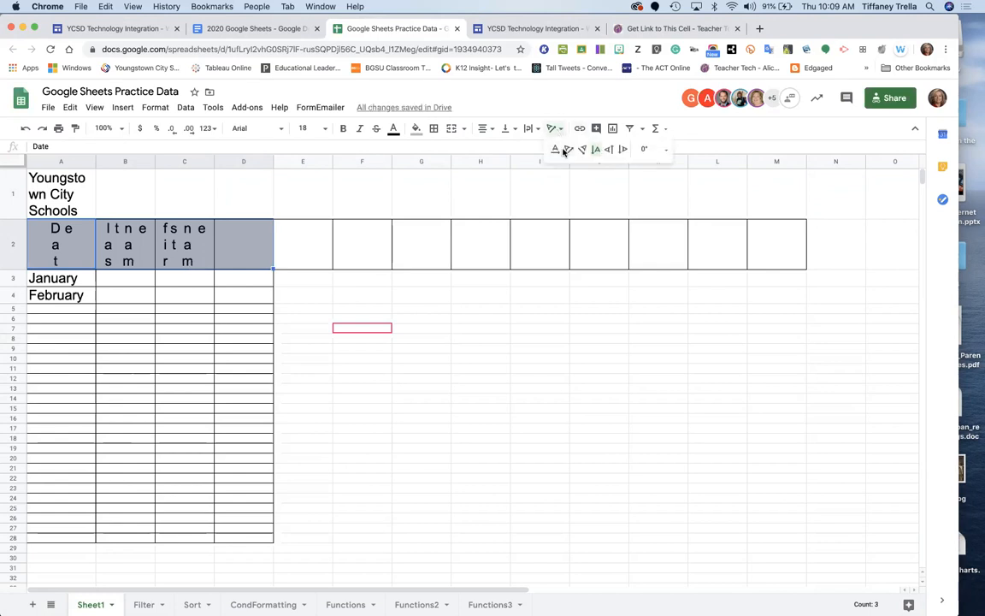
pyautogui.click(565, 150)
pyautogui.click(496, 298)
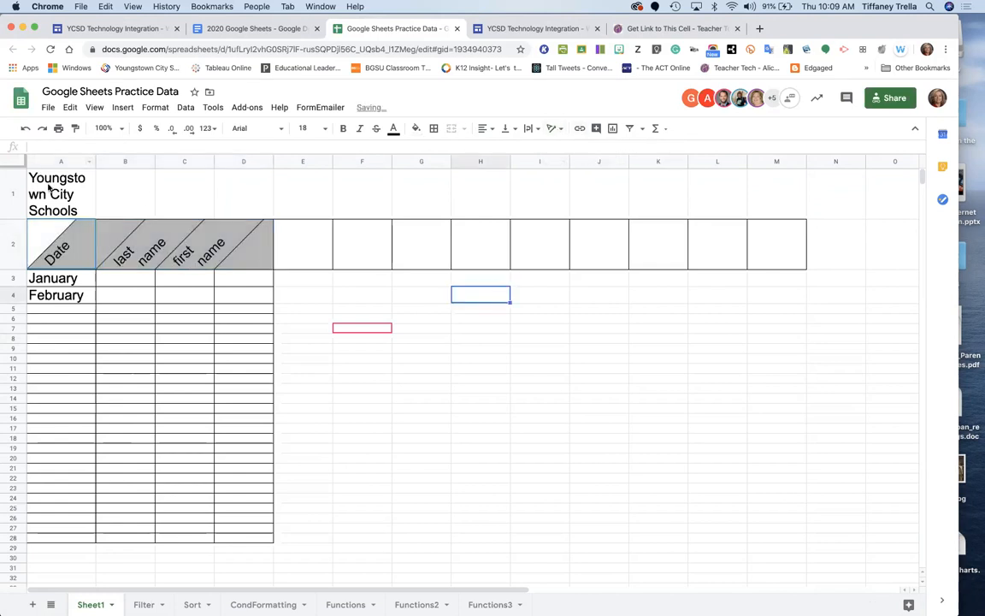
# Set the text wrapping of title cell A1 to Overflow.
pyautogui.click(49, 188)
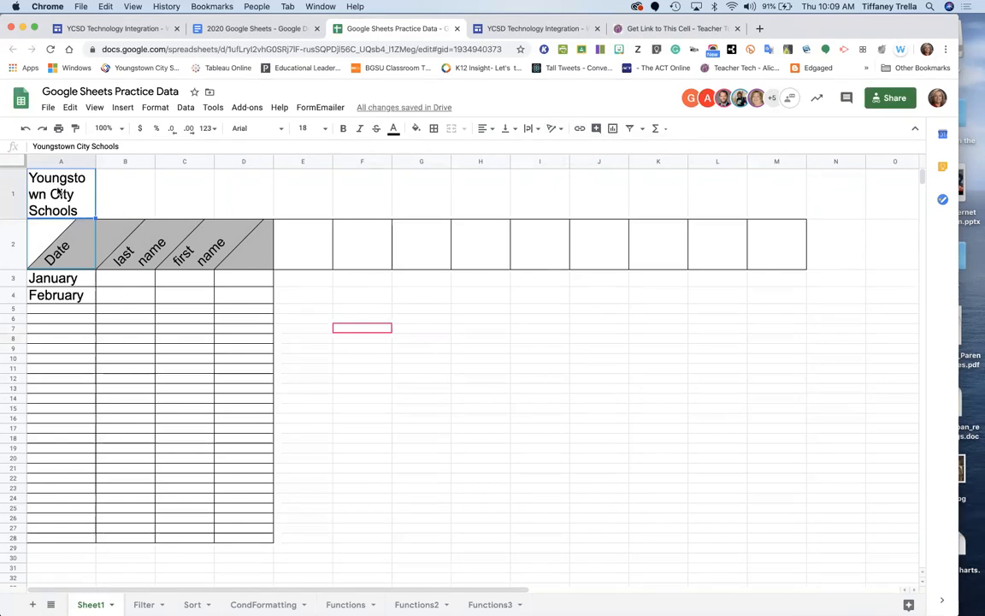
pyautogui.click(530, 128)
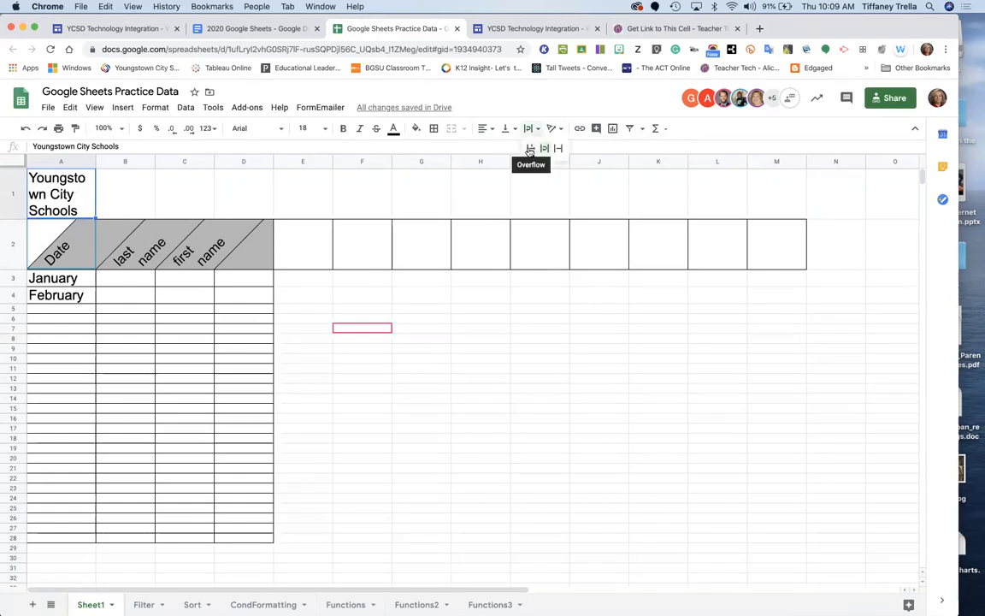
pyautogui.click(531, 148)
pyautogui.click(483, 316)
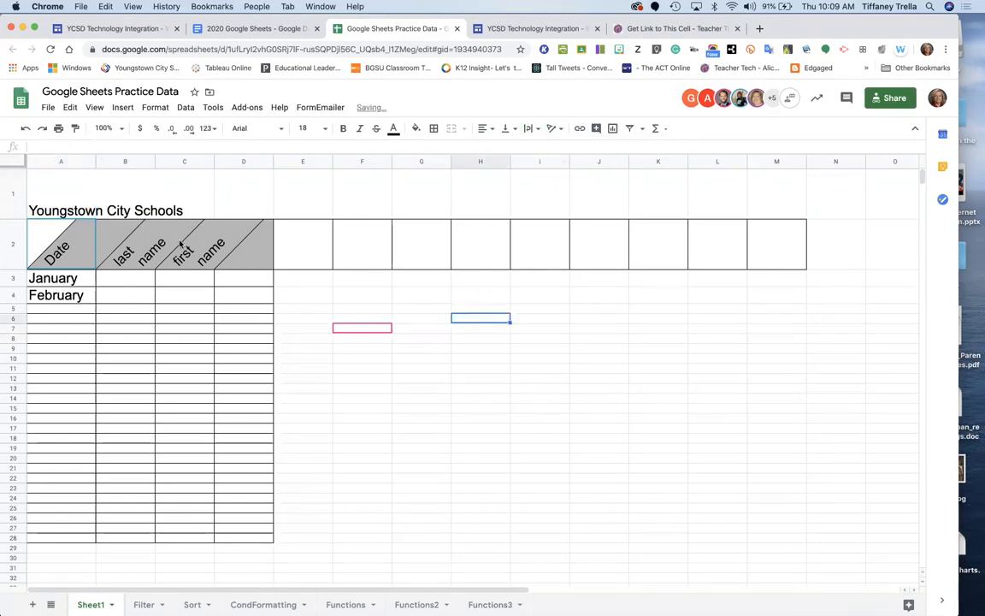
# Append "2020" to the title in cell A1 so it reads "Youngstown City Schools 2020".
pyautogui.click(43, 188)
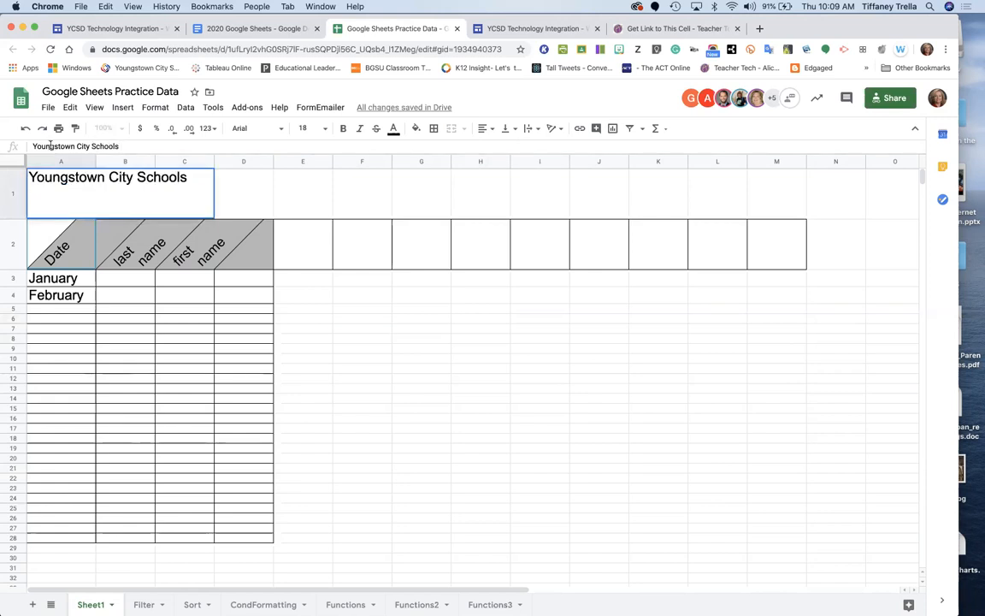
pyautogui.click(55, 252)
pyautogui.click(50, 196)
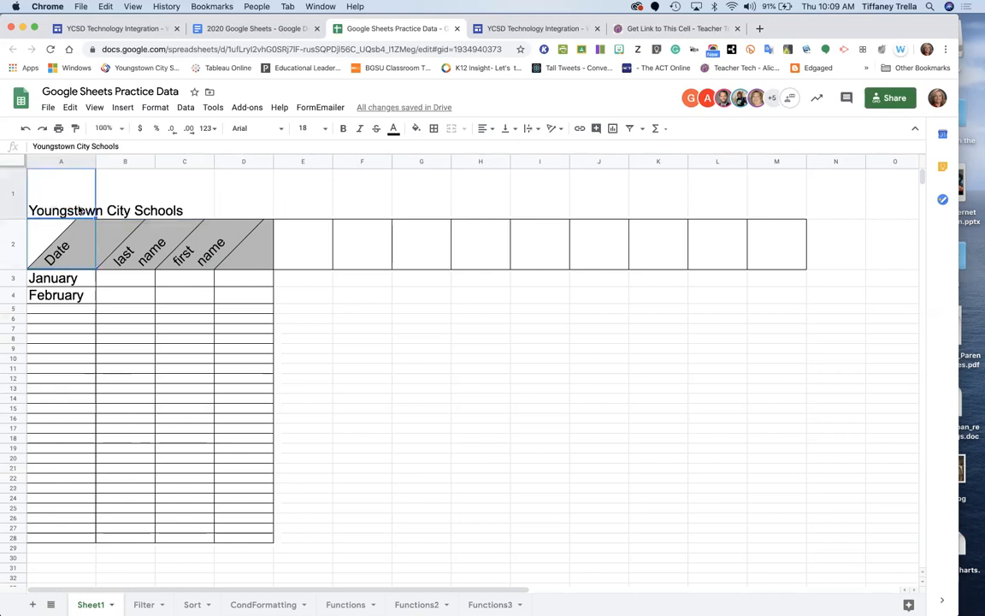
pyautogui.doubleClick(79, 209)
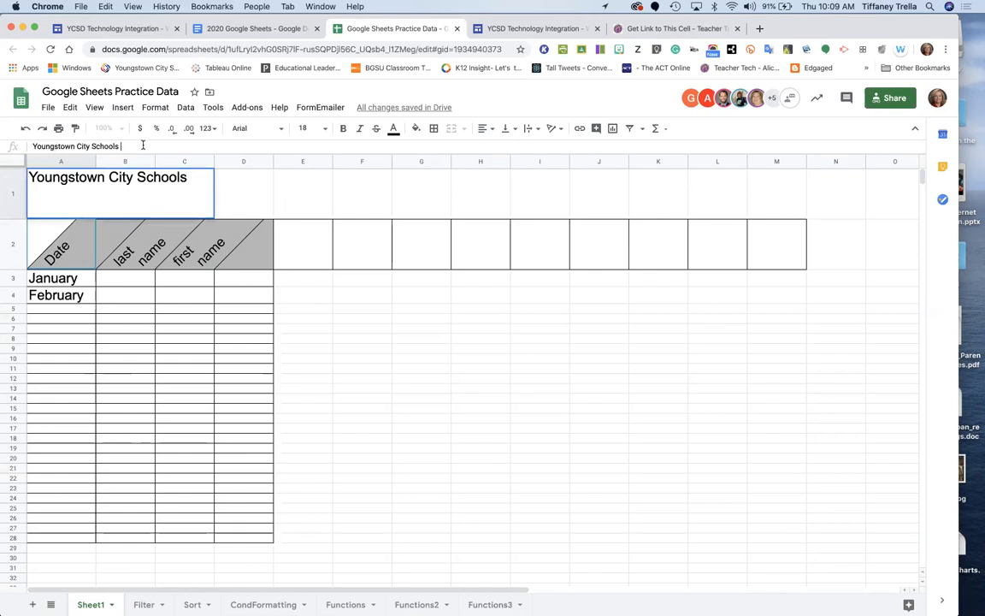
pyautogui.write('2020')
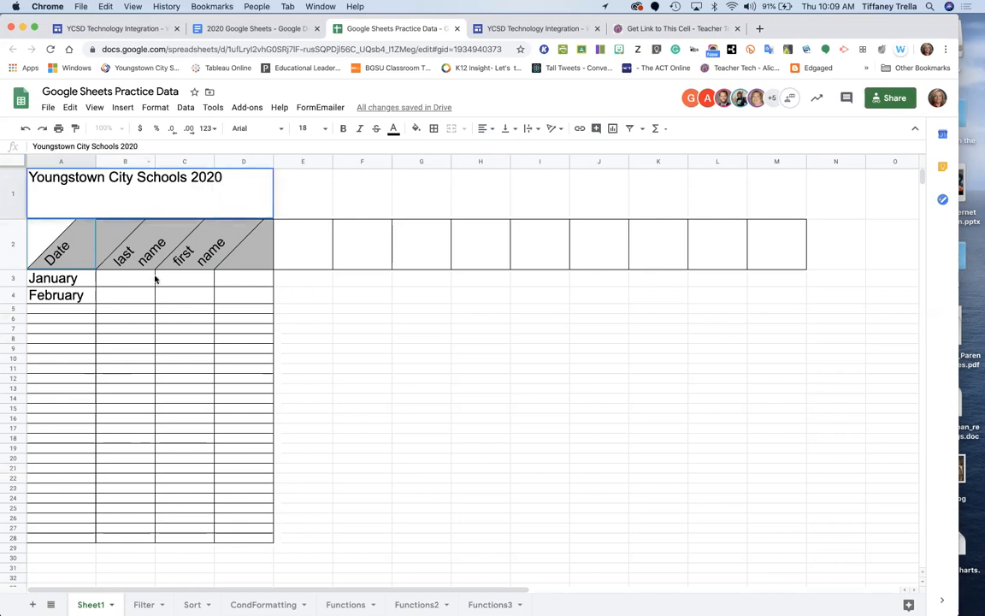
pyautogui.click(166, 319)
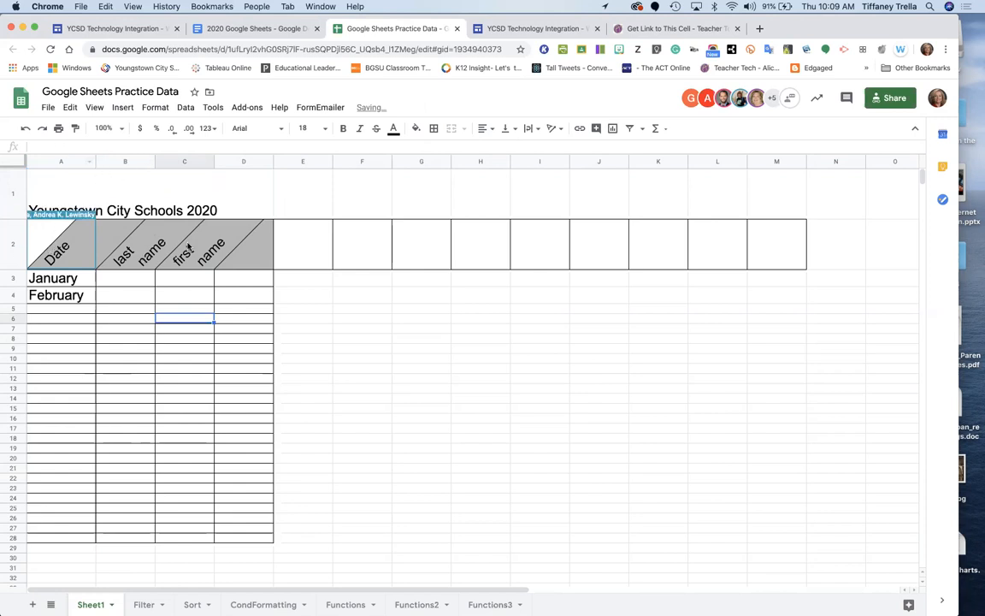
# Examine the contents of cells A1 to D1 to find which cell holds the overflowing title text.
pyautogui.click(130, 197)
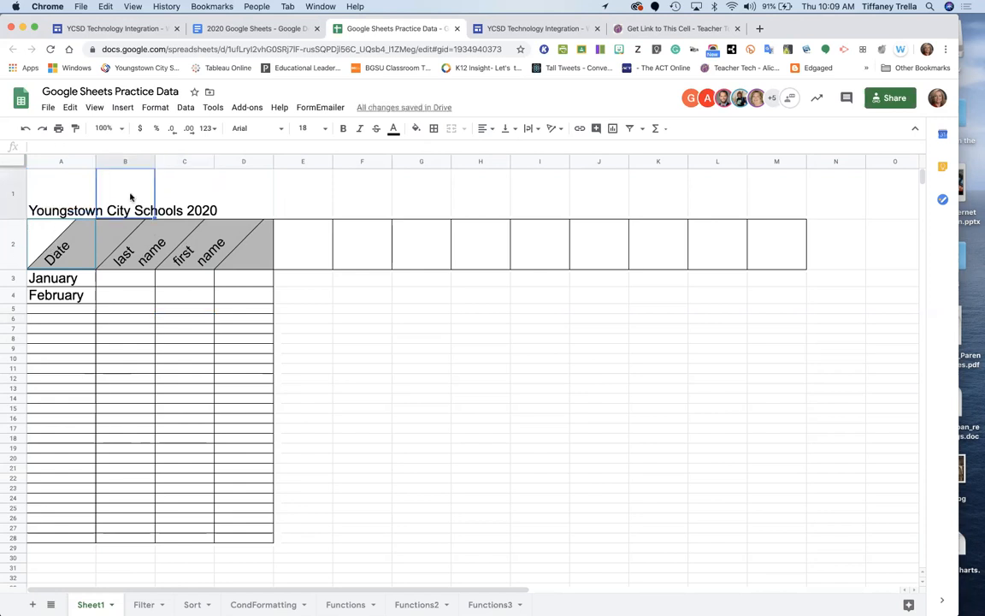
pyautogui.click(49, 146)
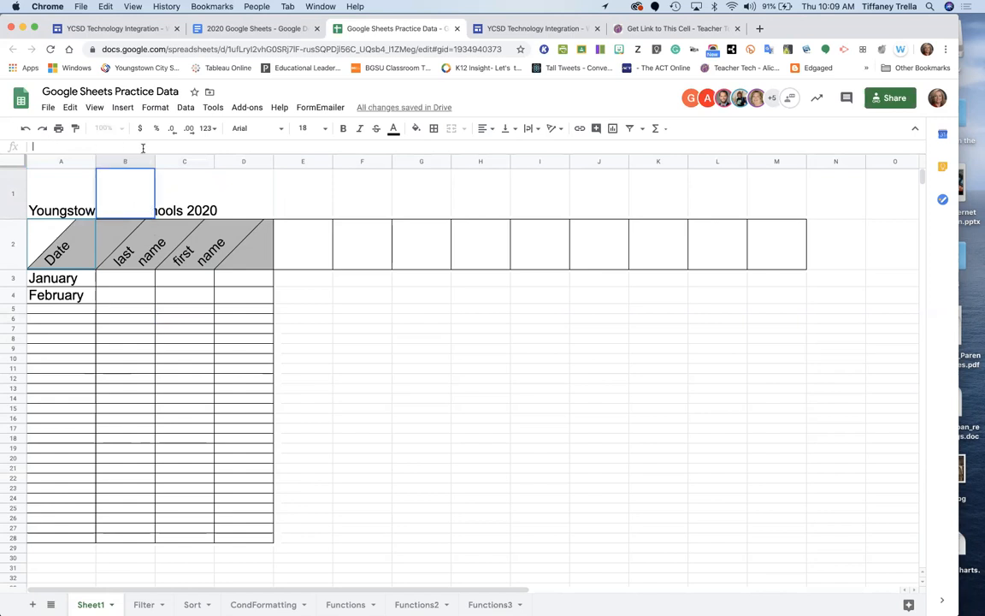
pyautogui.click(206, 181)
pyautogui.click(39, 147)
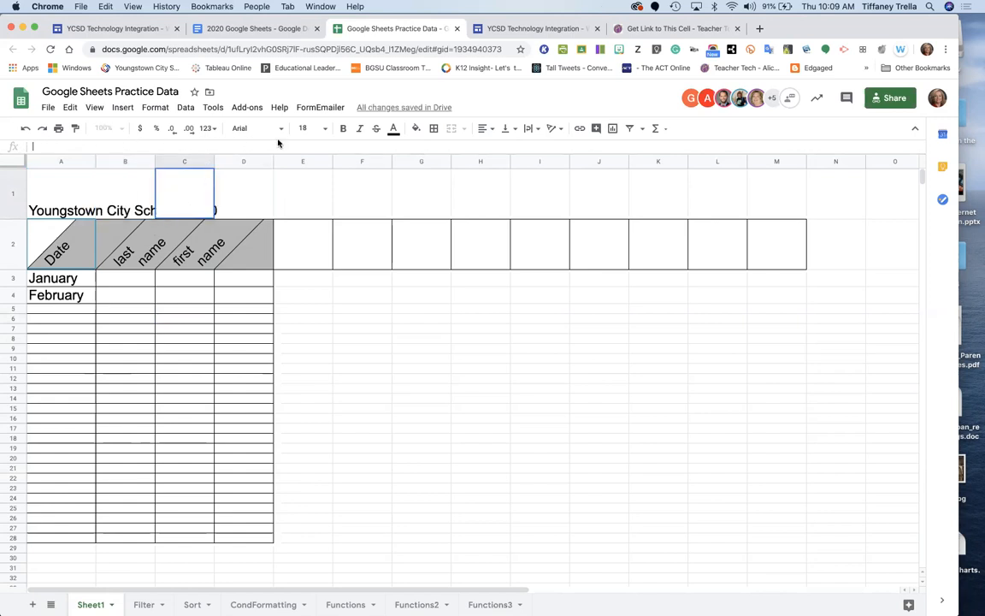
pyautogui.click(60, 195)
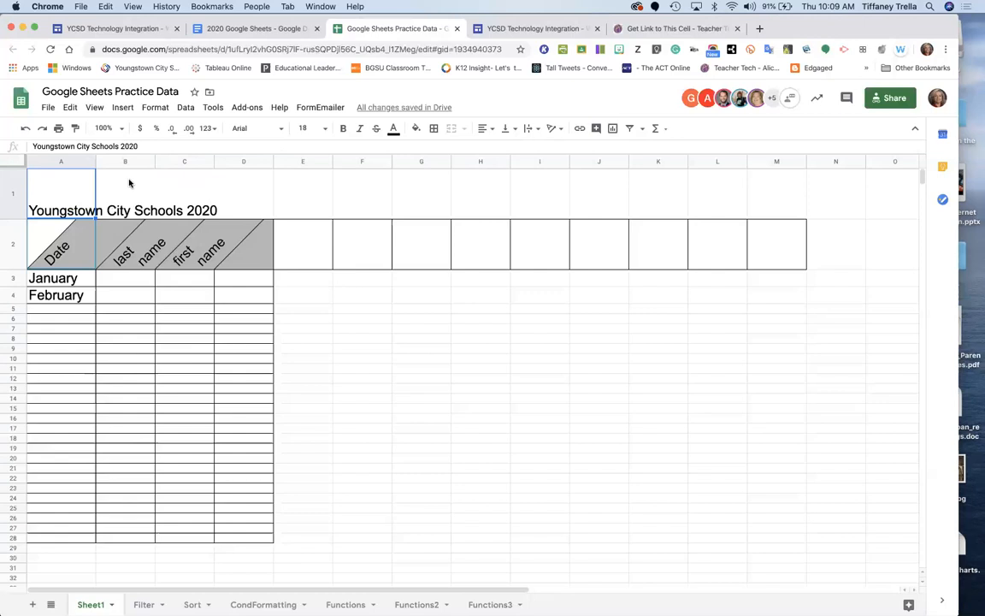
pyautogui.click(137, 211)
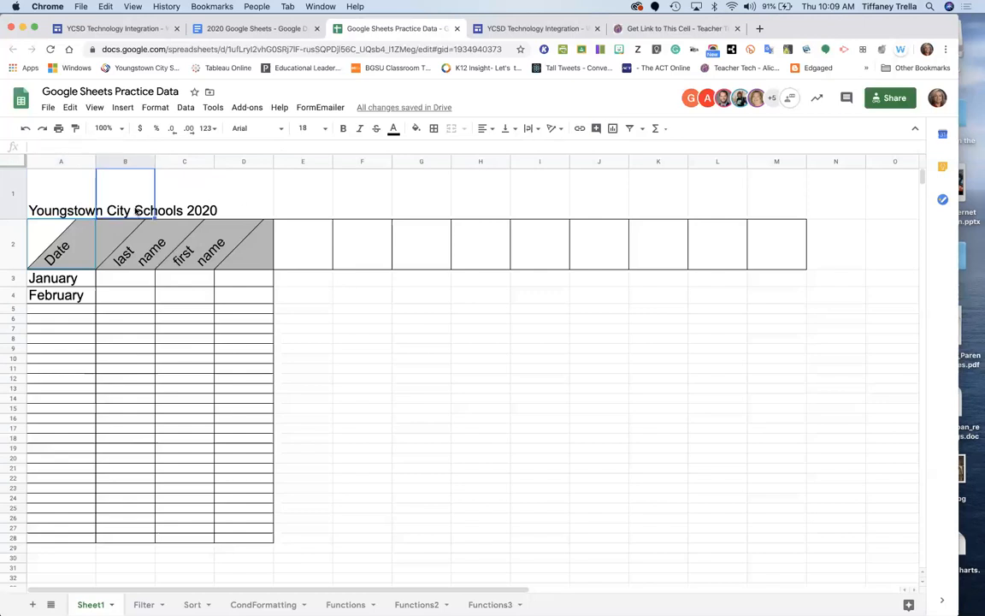
pyautogui.click(180, 209)
pyautogui.click(222, 208)
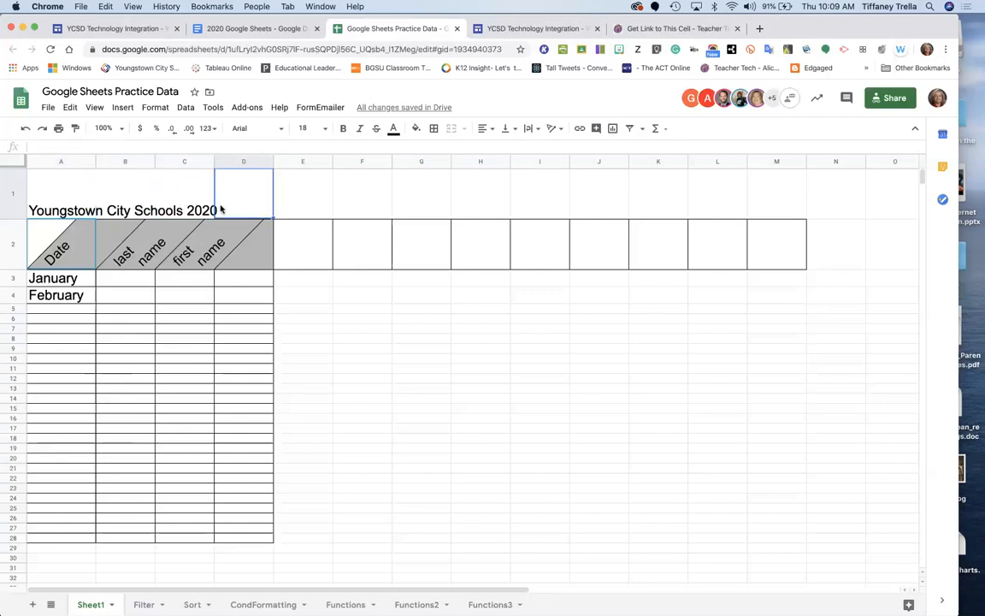
# Merge cells A1 to I1 into one cell and center the title horizontally across it.
pyautogui.click(55, 182)
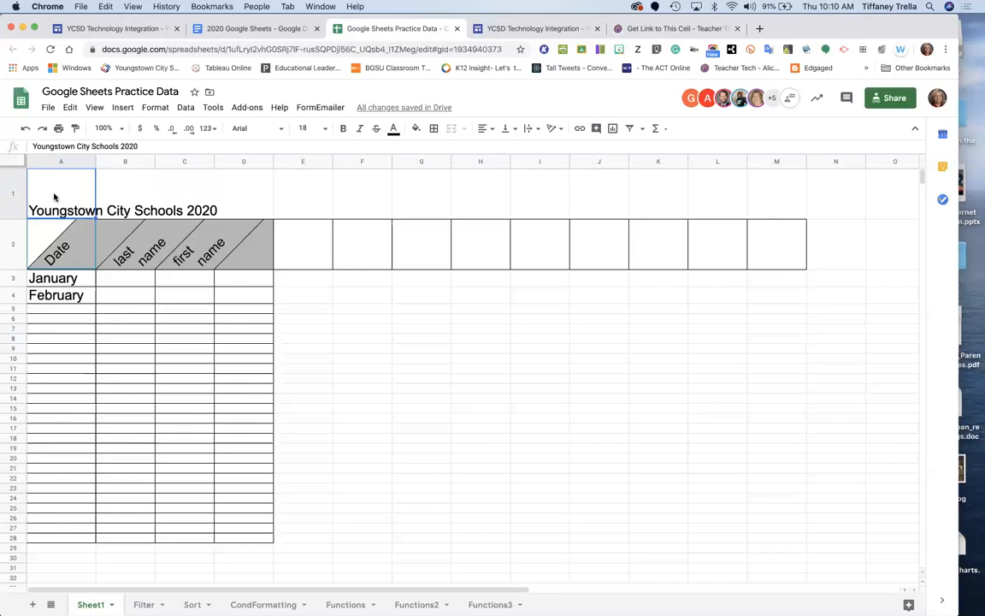
pyautogui.moveTo(52, 197); pyautogui.dragTo(248, 188)
pyautogui.moveTo(342, 199); pyautogui.dragTo(547, 198)
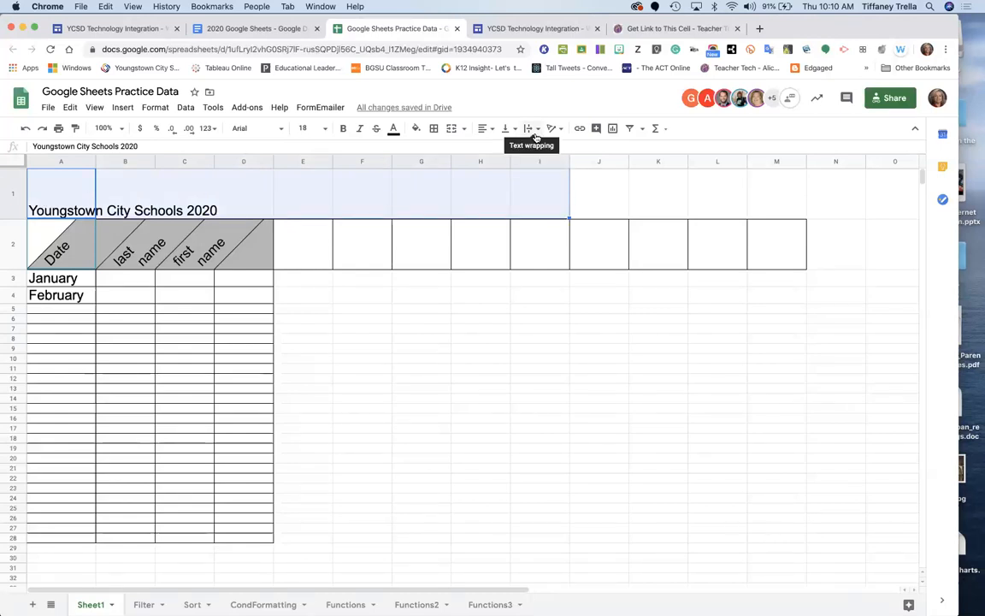
pyautogui.click(465, 130)
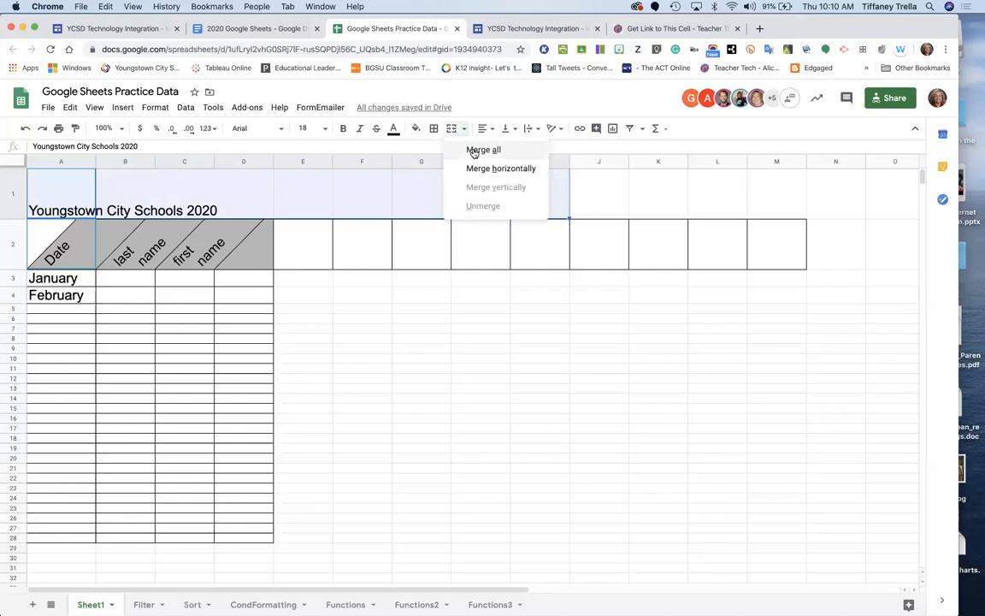
pyautogui.click(475, 151)
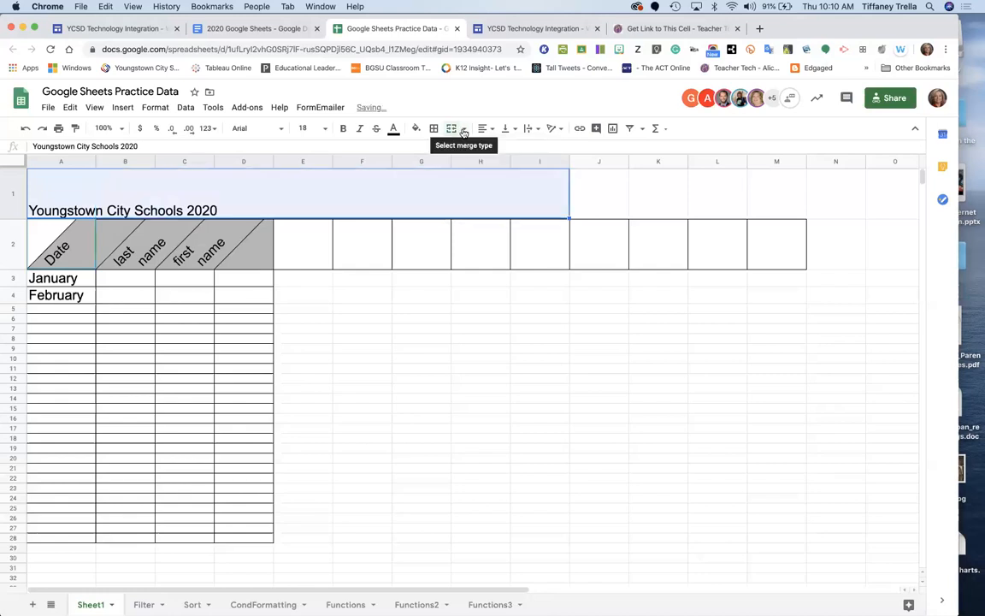
pyautogui.click(464, 129)
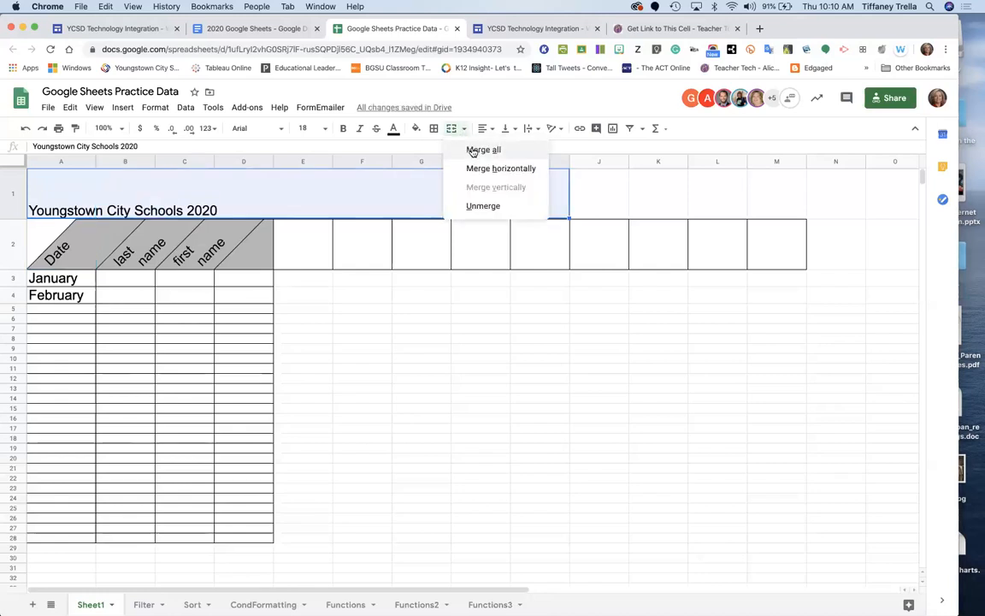
pyautogui.click(482, 128)
pyautogui.click(502, 150)
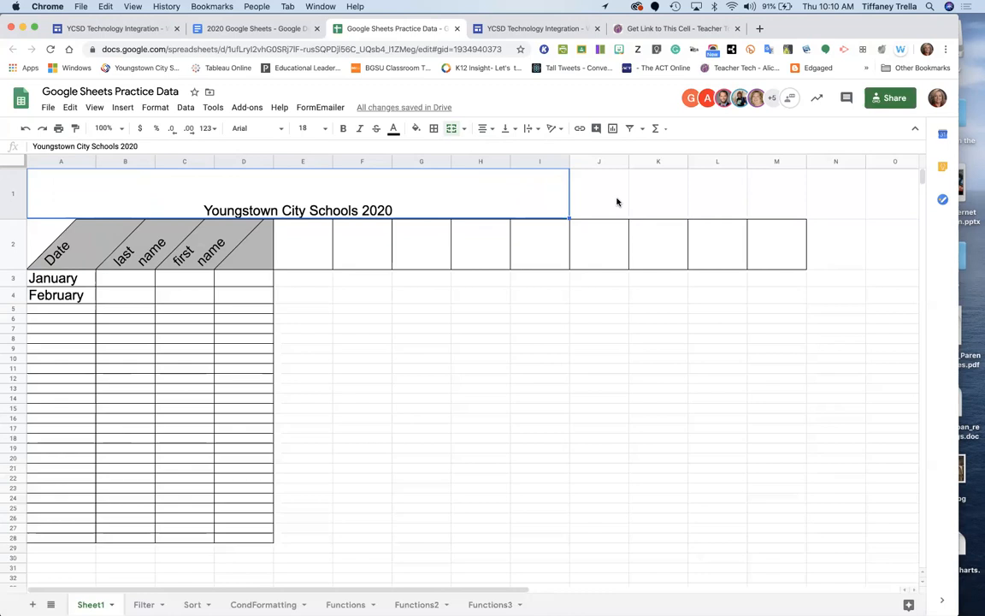
# Make a copy of the spreadsheet named "Copy of Google Sheets Practice Data" in the Google Basics folder, and return to the original.
pyautogui.click(48, 108)
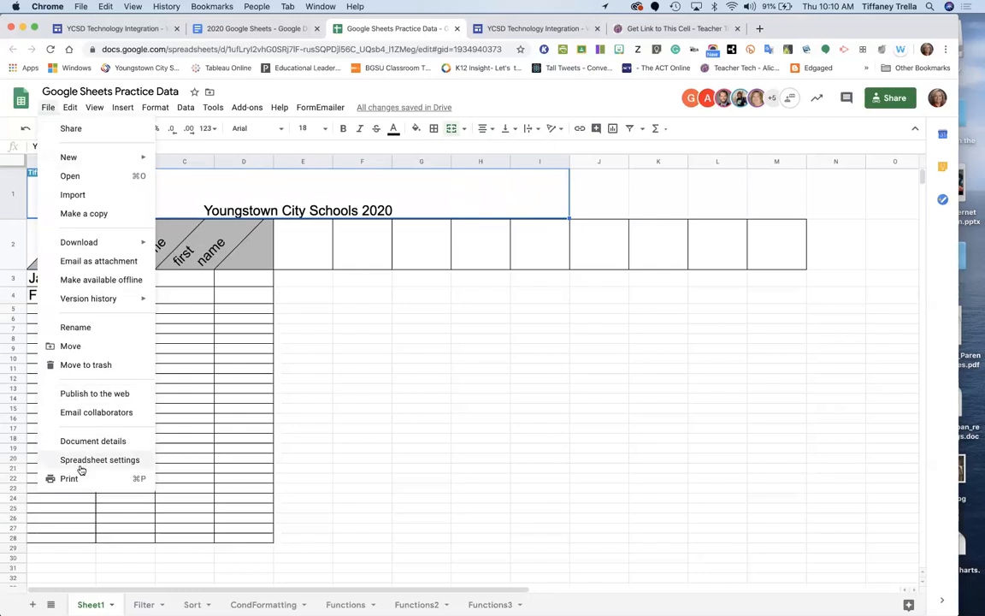
pyautogui.click(653, 326)
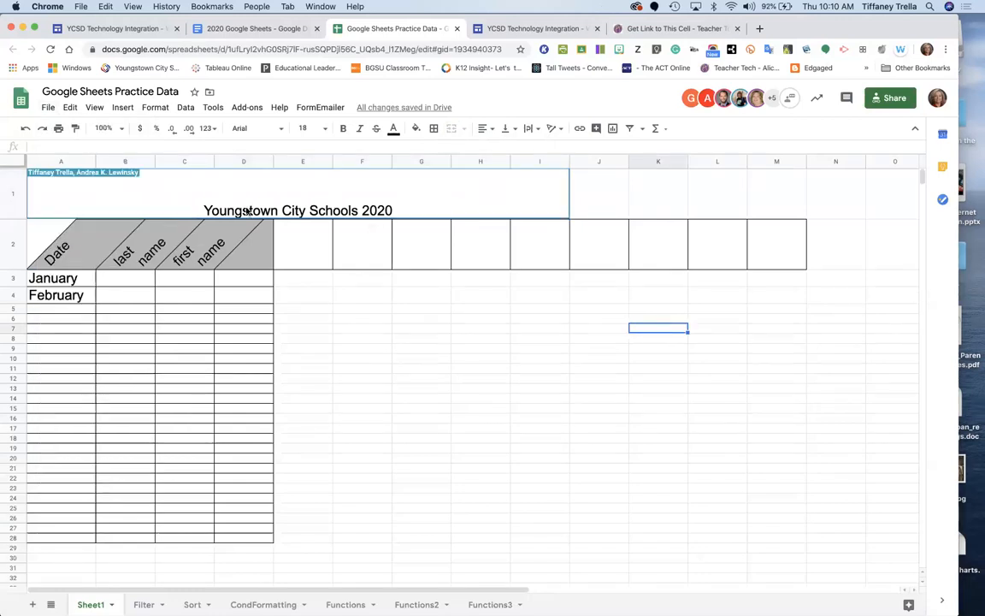
pyautogui.click(44, 108)
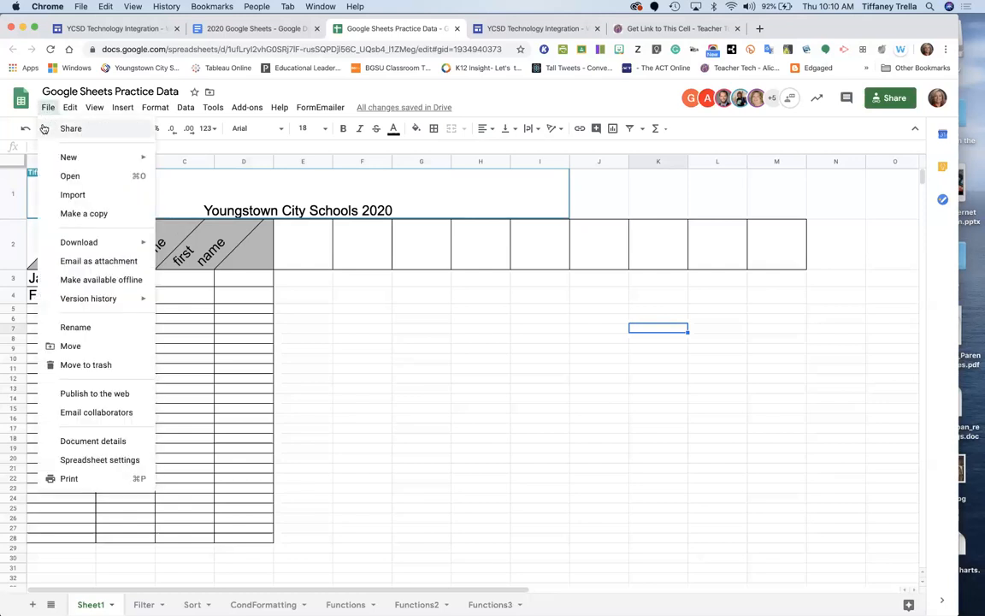
pyautogui.click(65, 214)
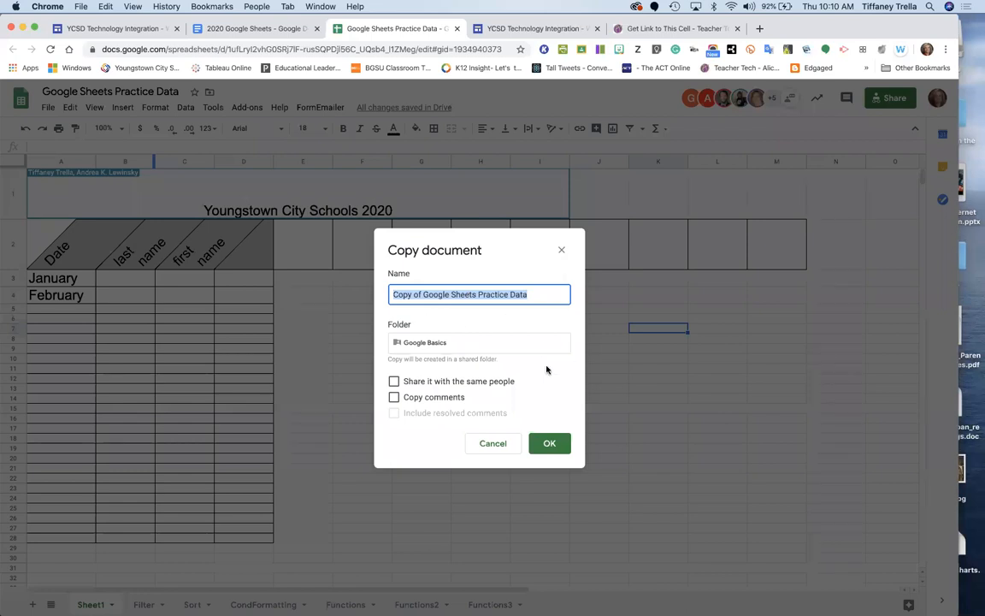
pyautogui.click(550, 443)
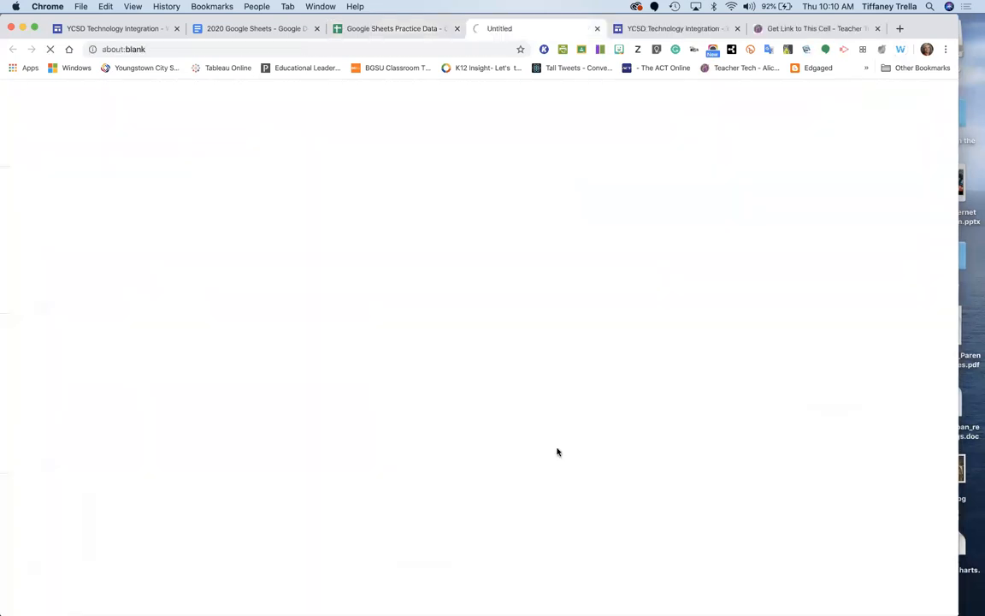
pyautogui.click(381, 31)
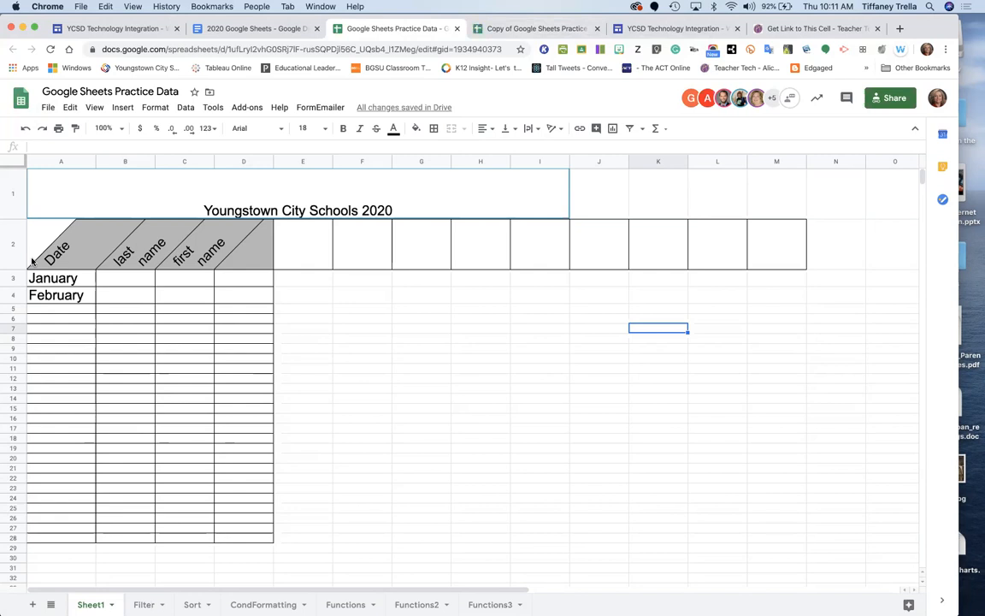
# Resize rows 1 to 27 together to one taller uniform height that fits the slanted header text.
pyautogui.moveTo(62, 189)
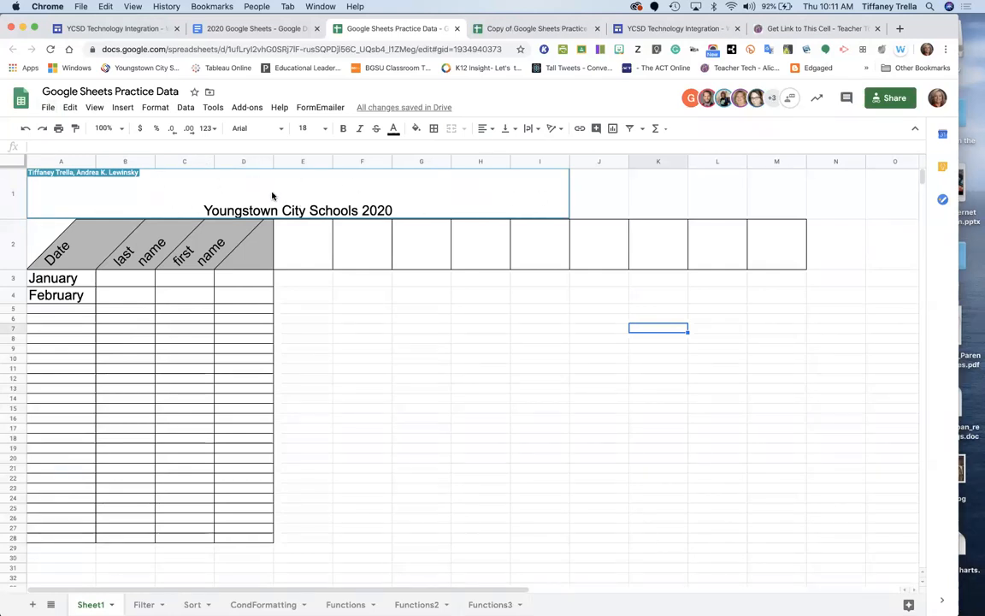
pyautogui.click(247, 186)
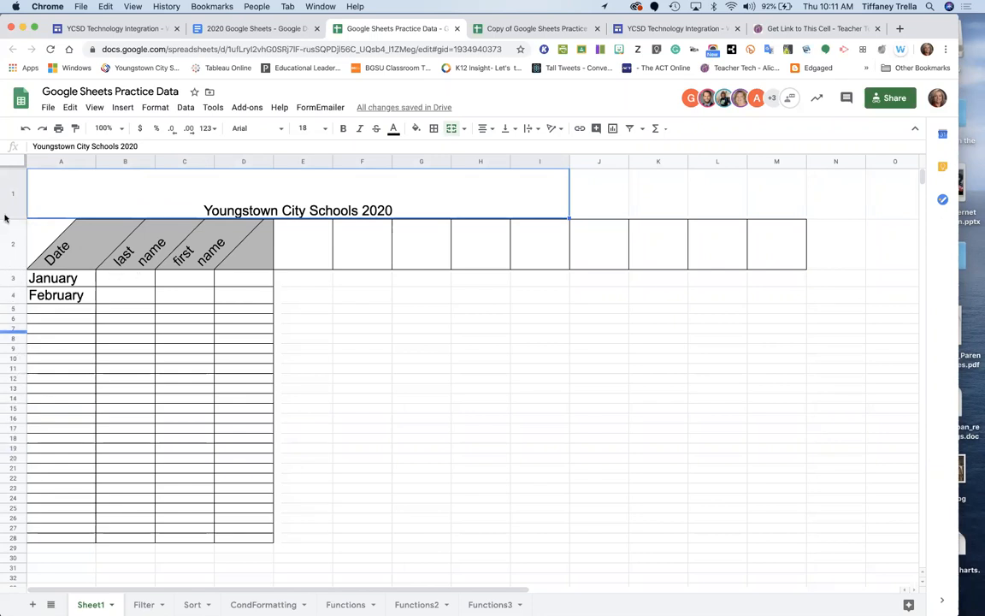
pyautogui.moveTo(16, 202); pyautogui.dragTo(27, 532)
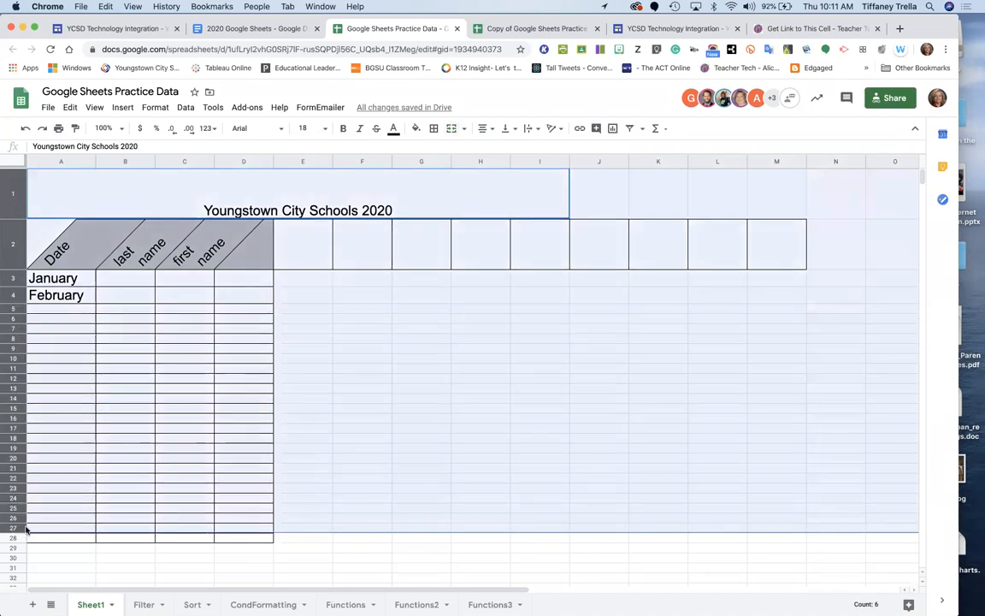
pyautogui.moveTo(17, 303); pyautogui.dragTo(20, 315)
pyautogui.moveTo(21, 317); pyautogui.dragTo(20, 318)
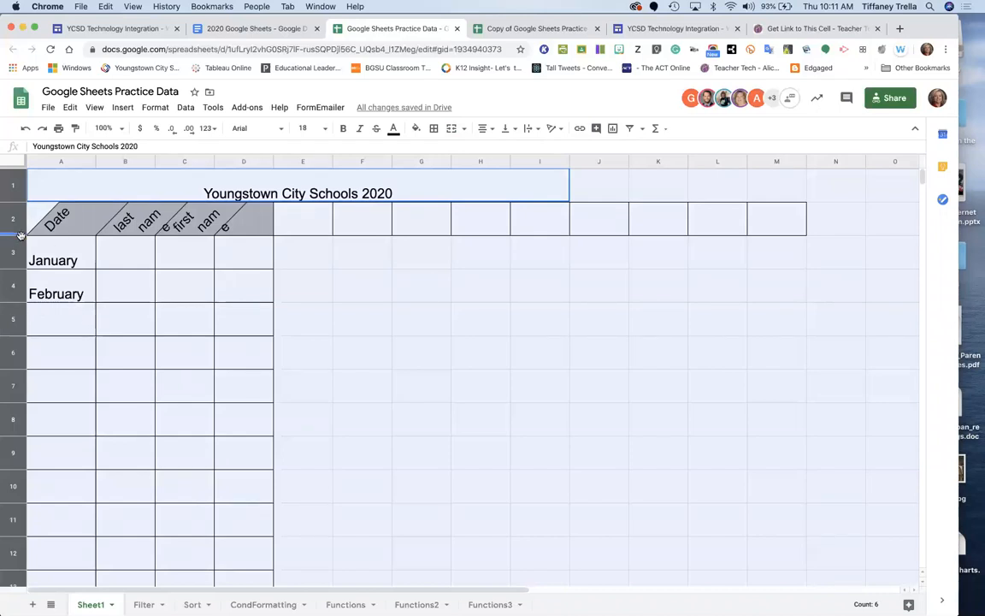
pyautogui.moveTo(20, 234); pyautogui.dragTo(25, 248)
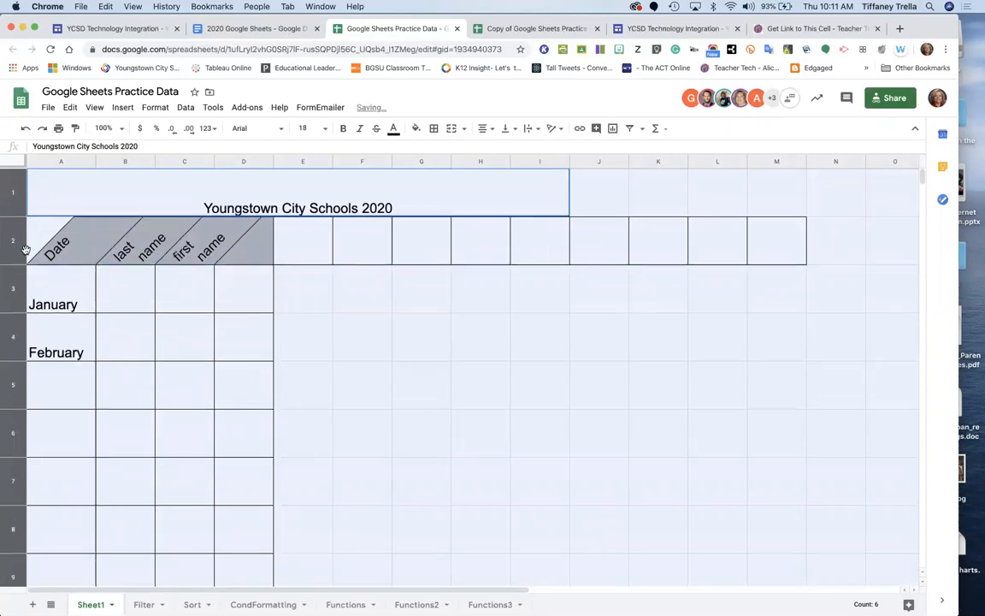
pyautogui.click(632, 356)
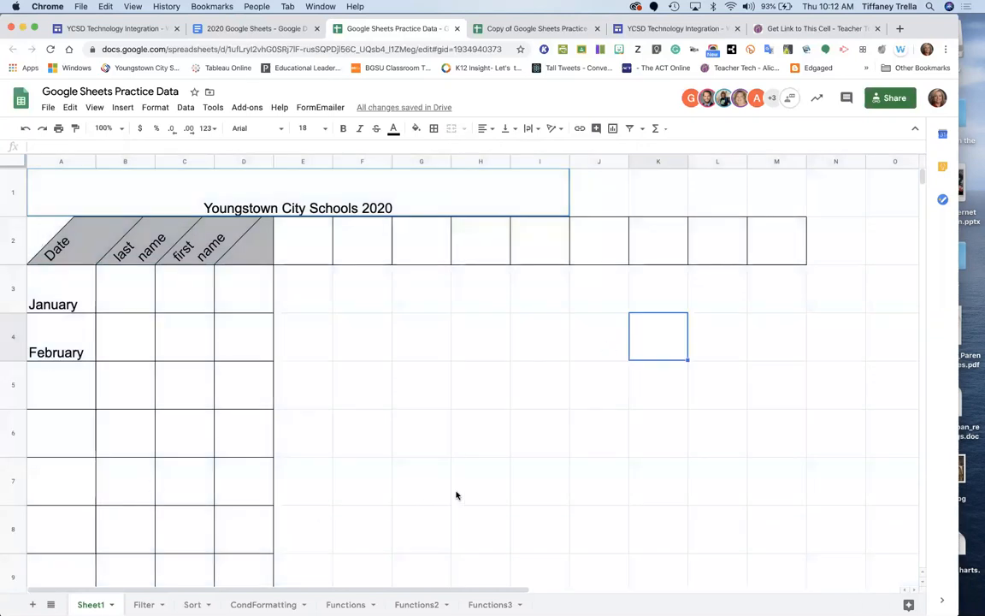
# Make header row 2 slightly taller and row 3 shorter, each on its own.
pyautogui.moveTo(36, 222); pyautogui.dragTo(577, 532)
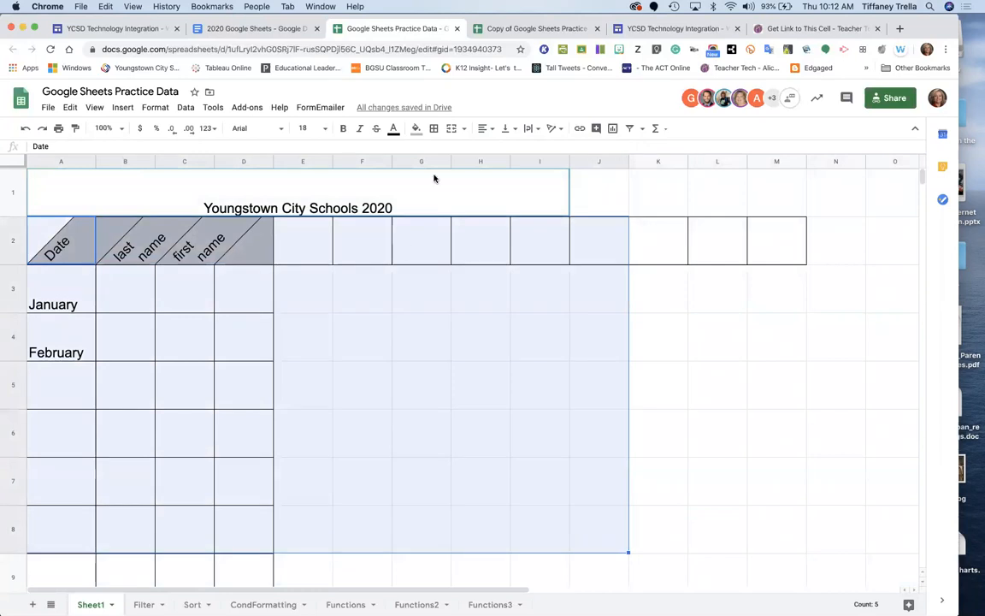
pyautogui.click(622, 430)
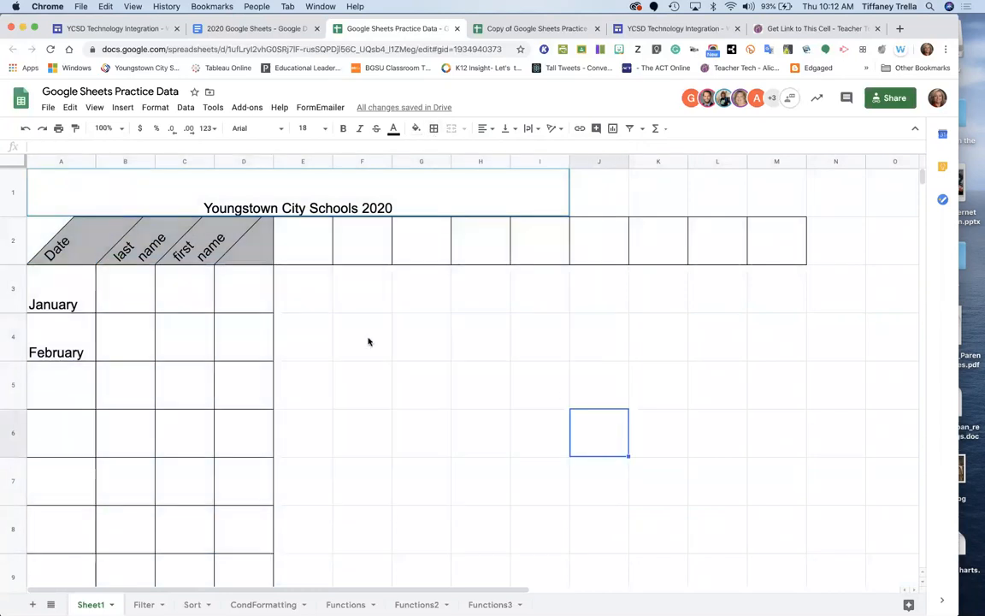
pyautogui.moveTo(13, 263)
pyautogui.mouseDown()
pyautogui.moveTo(13, 241)
pyautogui.moveTo(13, 270)
pyautogui.mouseUp()
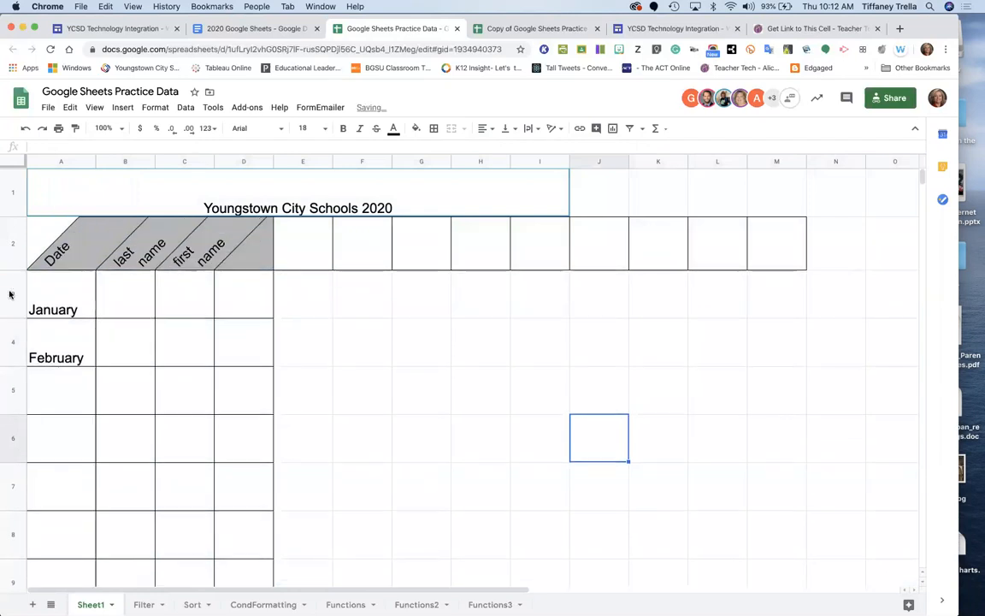
pyautogui.moveTo(13, 318); pyautogui.dragTo(13, 306)
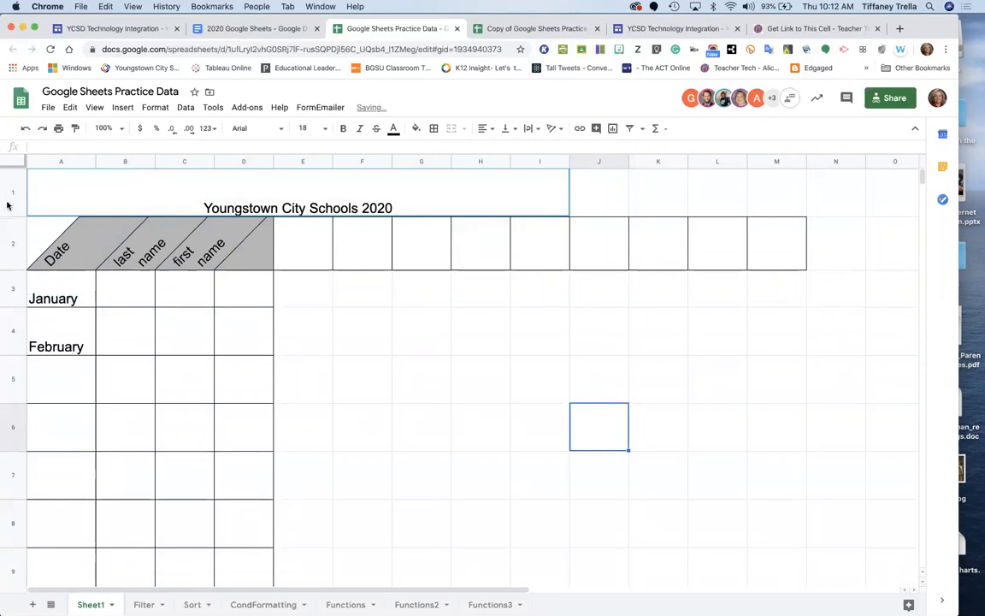
# Try shrinking rows 1 to 9 together to a much smaller uniform height, and undo the resize.
pyautogui.moveTo(12, 196); pyautogui.dragTo(13, 513)
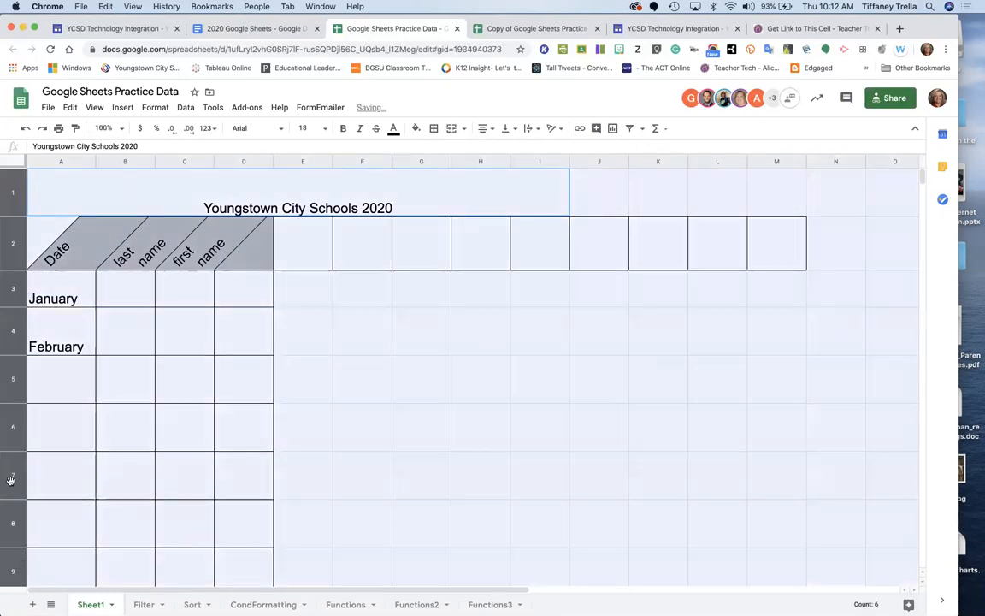
pyautogui.moveTo(16, 451); pyautogui.dragTo(16, 422)
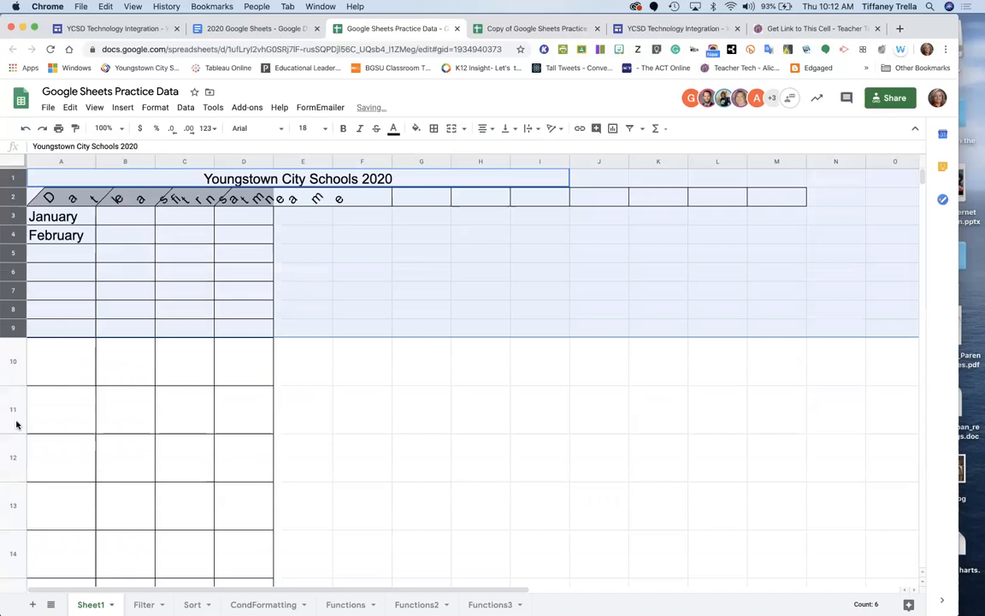
pyautogui.click(25, 129)
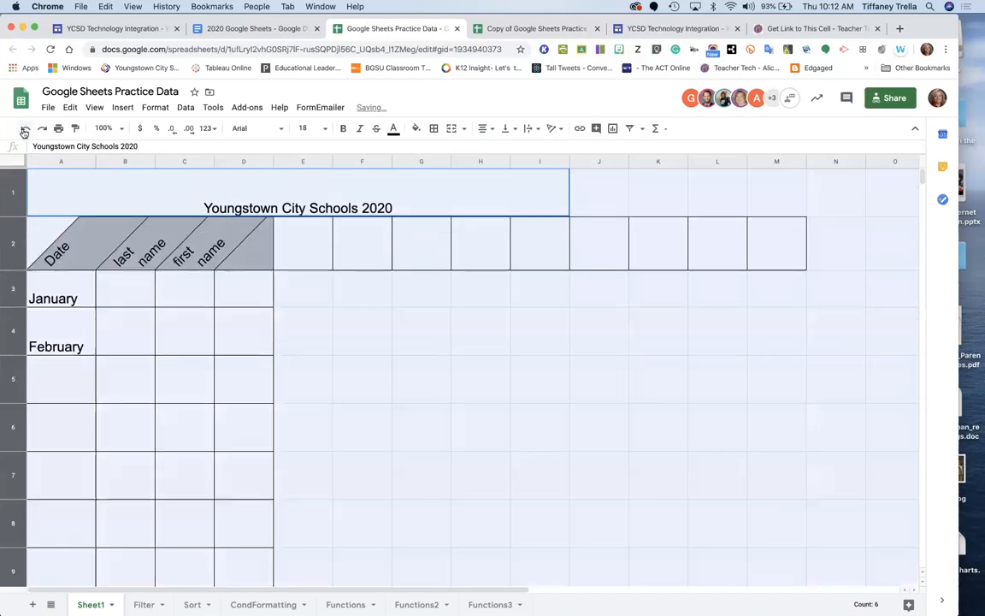
# Resize rows 3 to 9 together to a shorter uniform height, leaving out the title and header rows.
pyautogui.click(14, 307)
pyautogui.click(480, 380)
pyautogui.moveTo(13, 289); pyautogui.dragTo(7, 522)
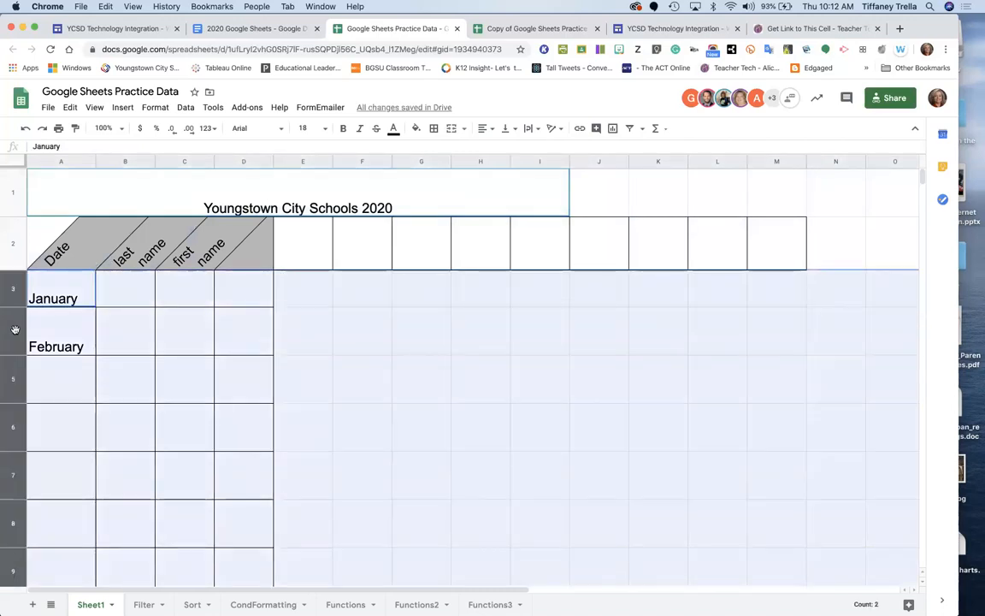
pyautogui.moveTo(12, 306); pyautogui.dragTo(13, 295)
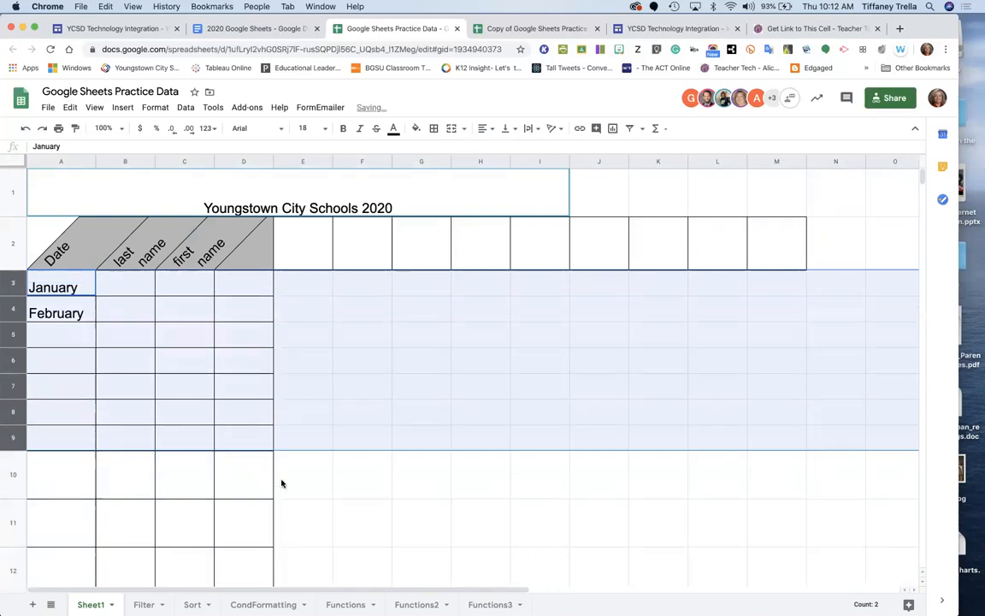
pyautogui.click(303, 489)
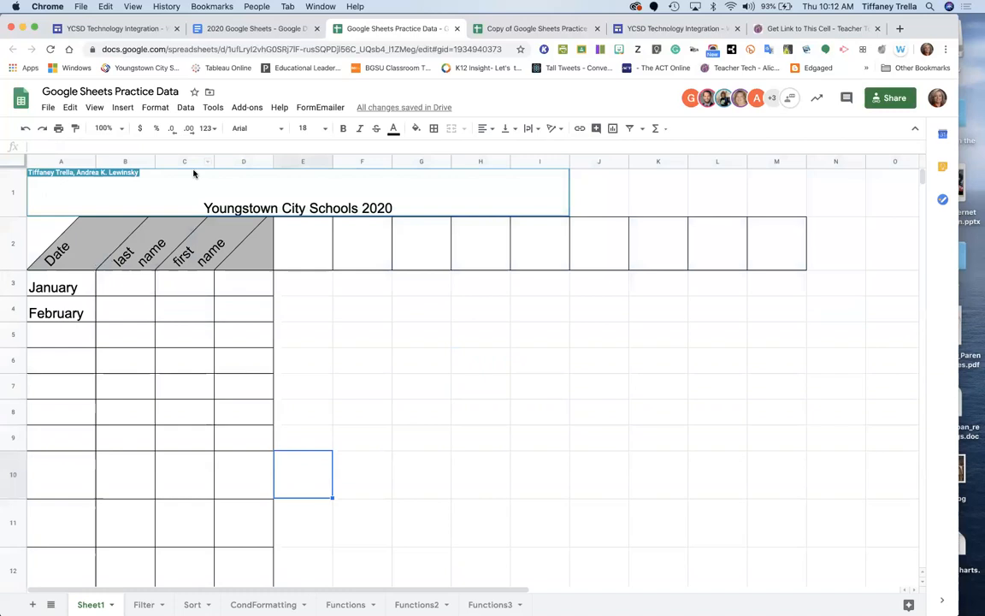
# Resize columns A to J together to one uniform width, trying a much wider size before settling on a narrower one.
pyautogui.click(64, 161)
pyautogui.moveTo(206, 161); pyautogui.dragTo(605, 186)
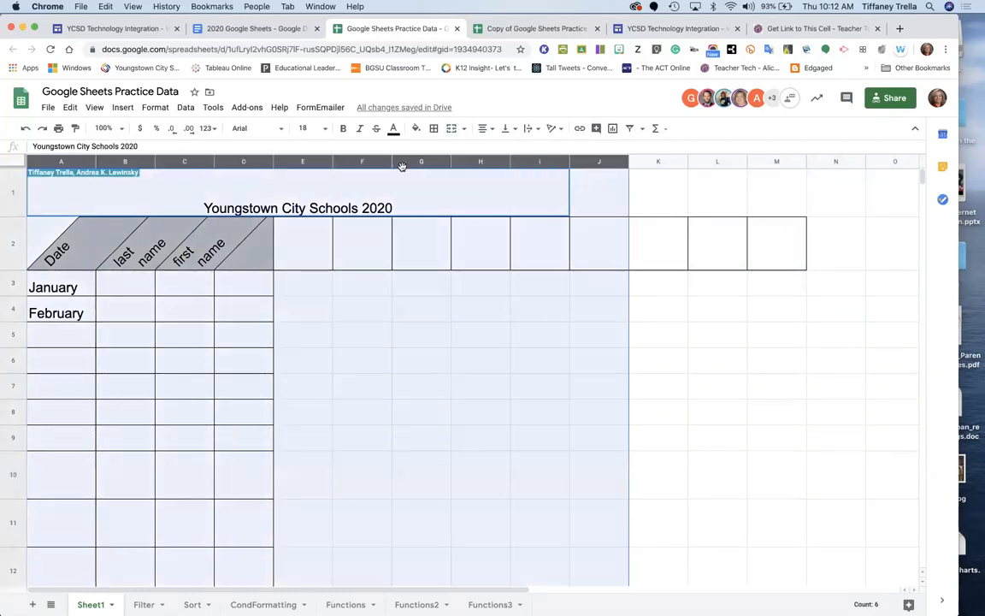
pyautogui.moveTo(212, 160); pyautogui.dragTo(242, 163)
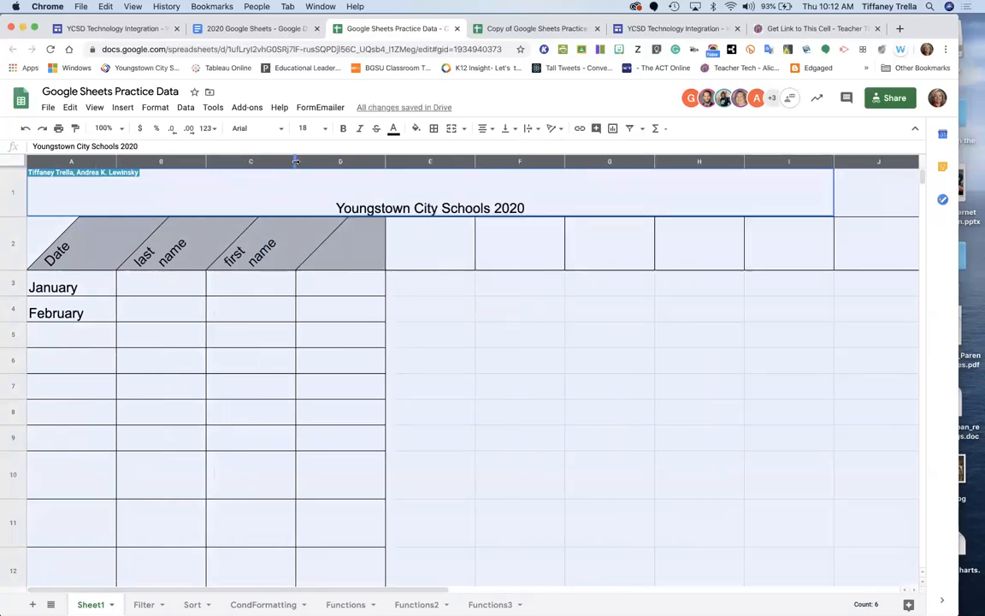
pyautogui.moveTo(295, 161); pyautogui.dragTo(257, 161)
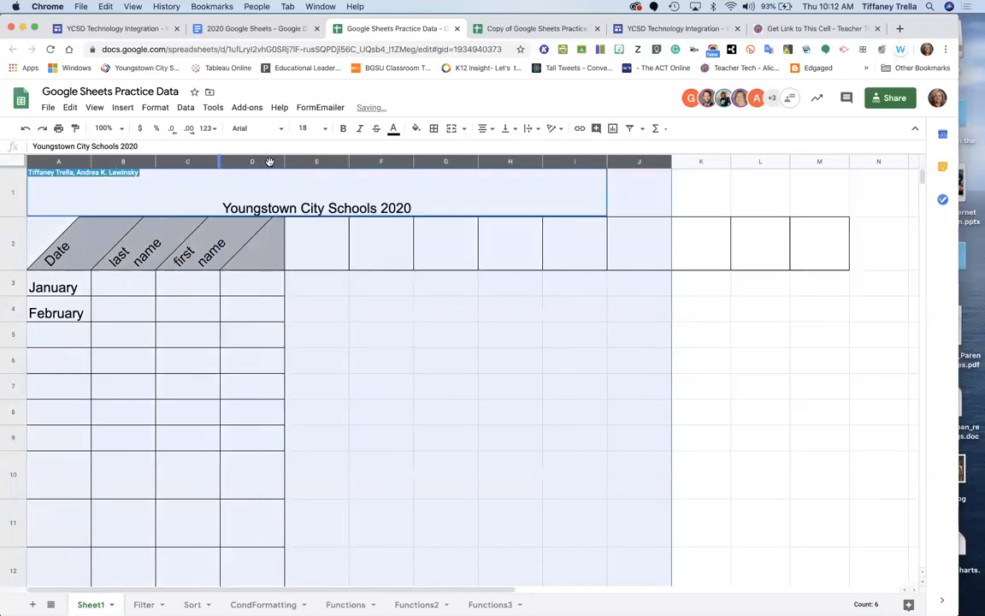
pyautogui.click(831, 347)
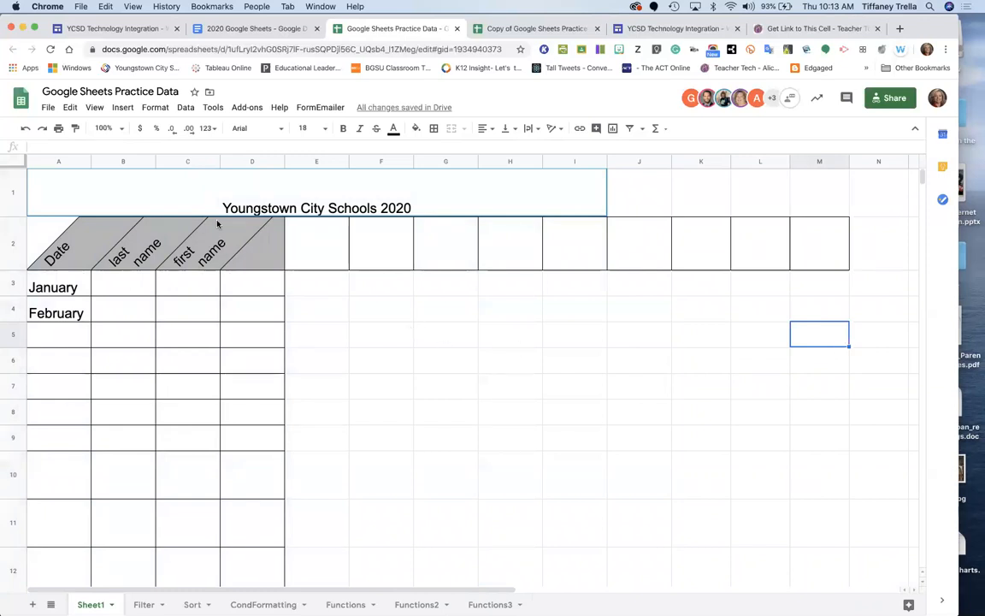
# Enter 2.00 in cell B3, next to January.
pyautogui.click(119, 290)
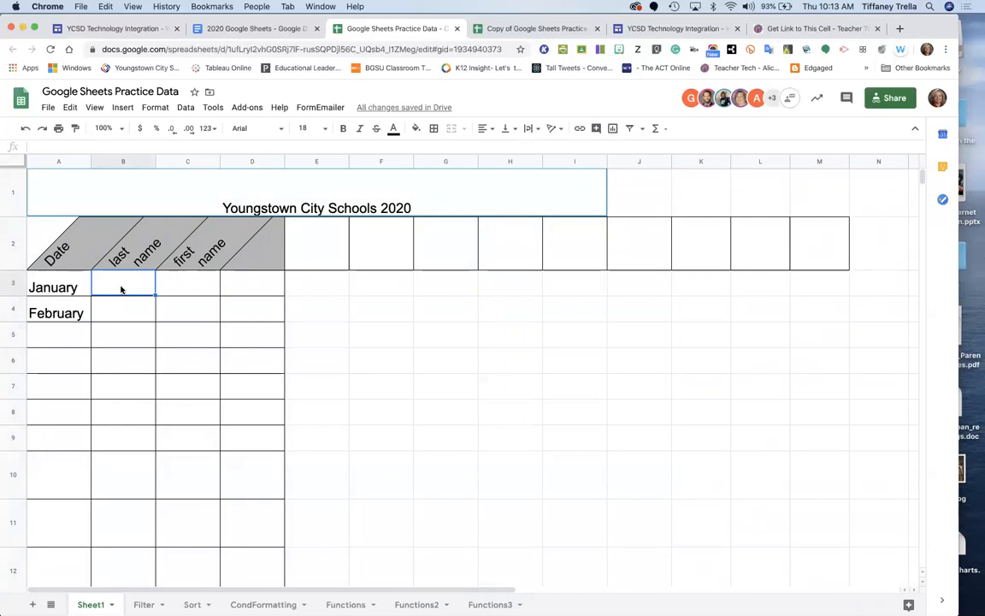
pyautogui.write('2.00')
pyautogui.click(130, 340)
# Format the amount in cell B3 next to January as rounded currency.
pyautogui.click(127, 287)
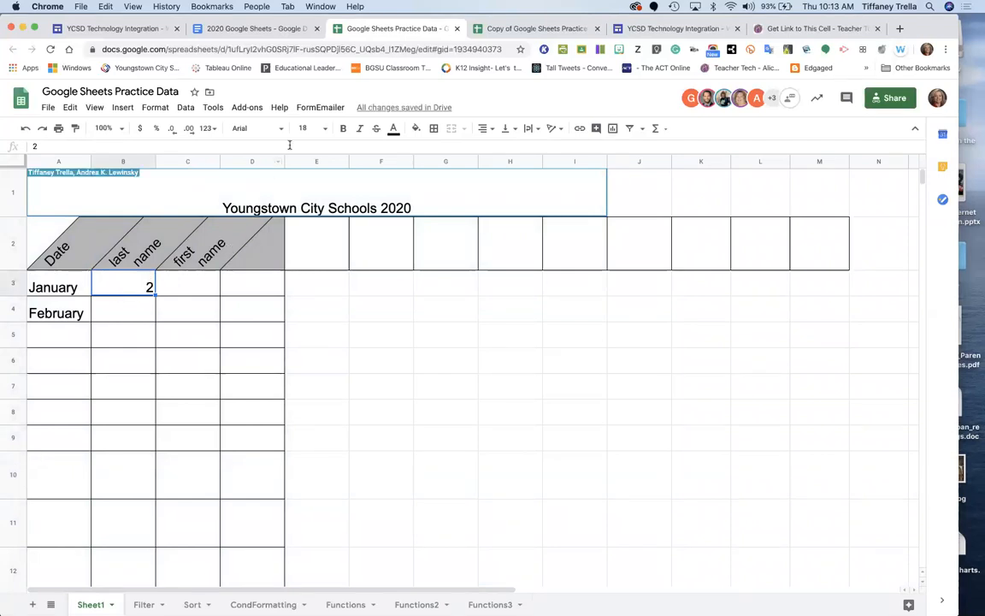
pyautogui.click(208, 128)
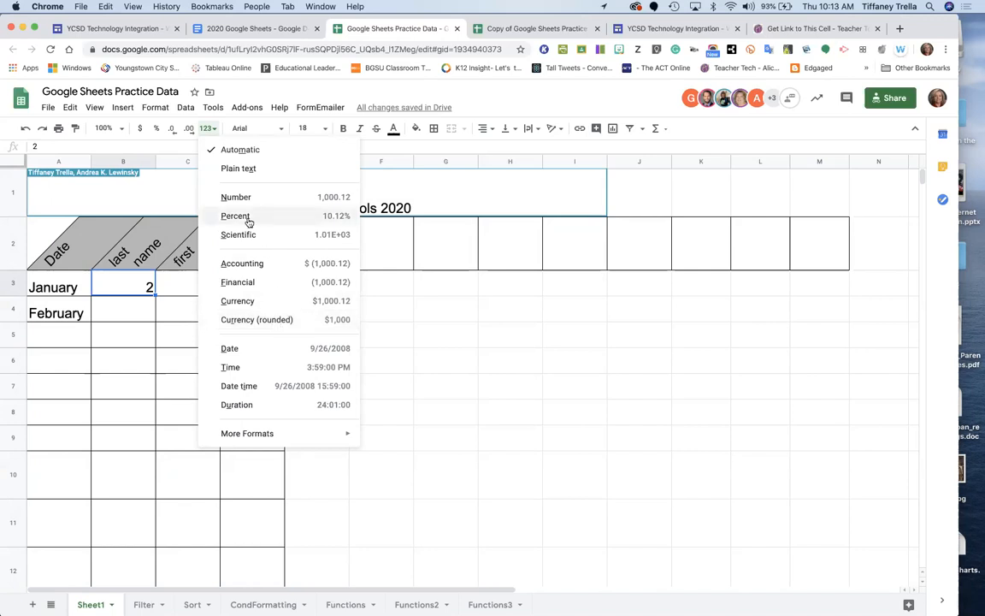
pyautogui.click(240, 318)
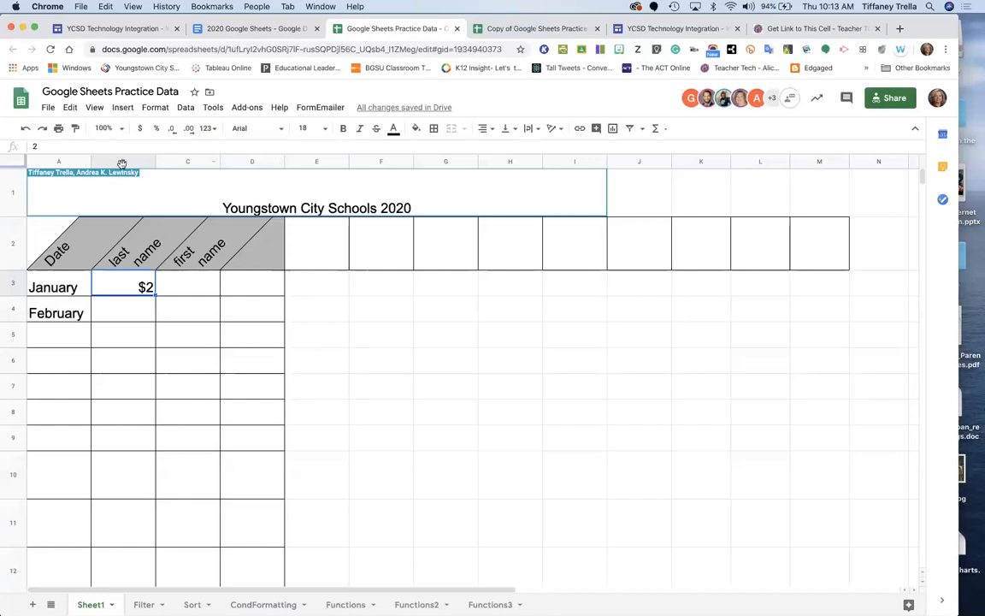
# Resize columns A to I together, trying narrower uniform widths before settling on one wide enough for the month names.
pyautogui.moveTo(54, 161); pyautogui.dragTo(584, 176)
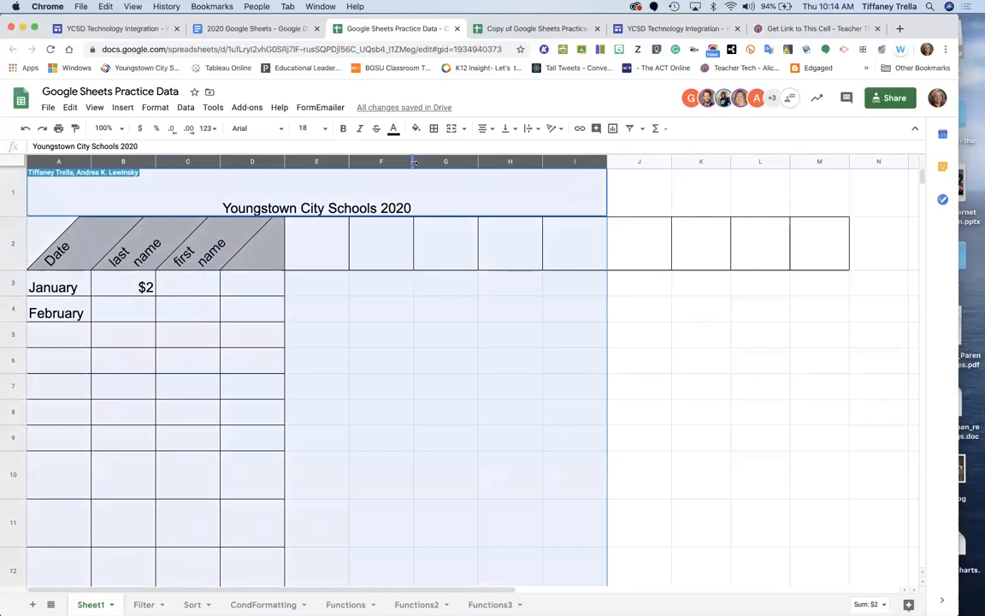
pyautogui.moveTo(414, 161); pyautogui.dragTo(381, 163)
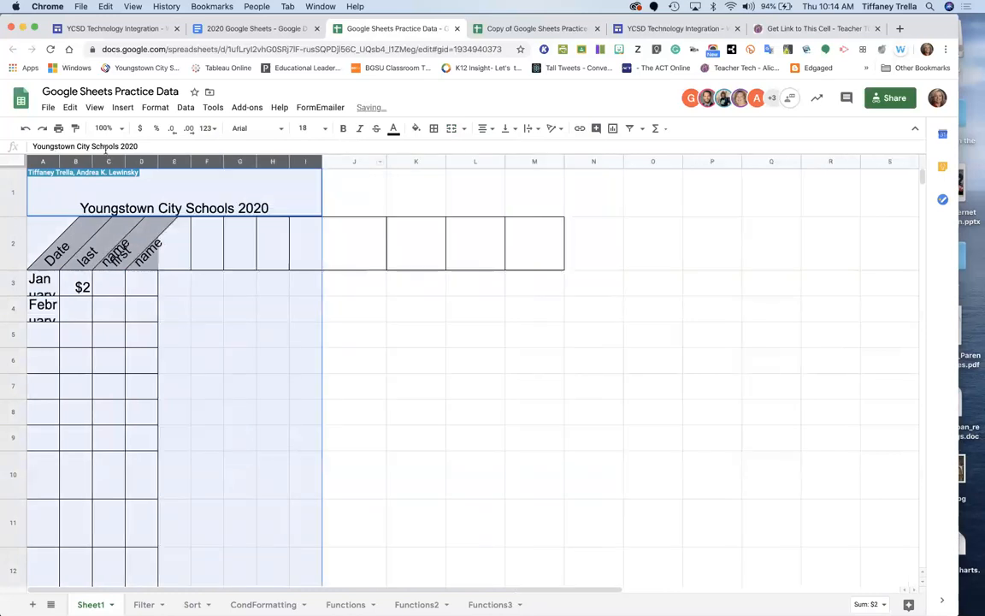
pyautogui.moveTo(59, 162); pyautogui.dragTo(83, 162)
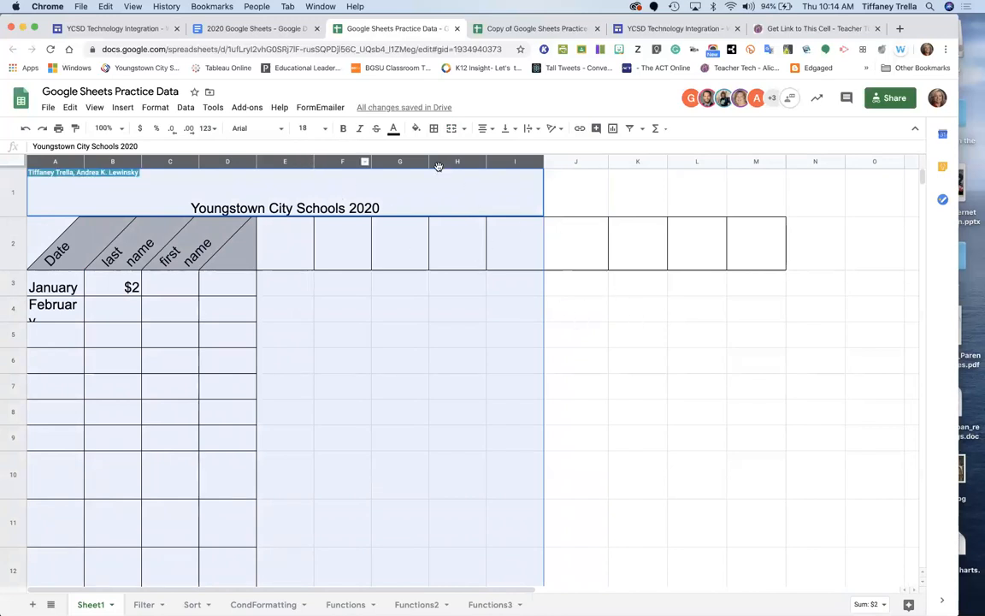
pyautogui.moveTo(428, 161); pyautogui.dragTo(412, 162)
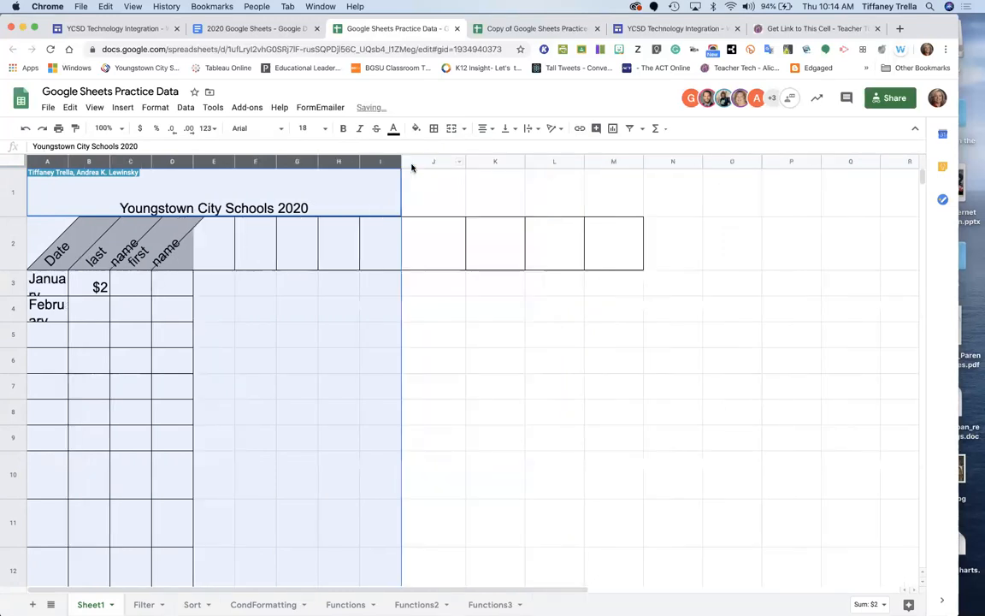
pyautogui.click(511, 344)
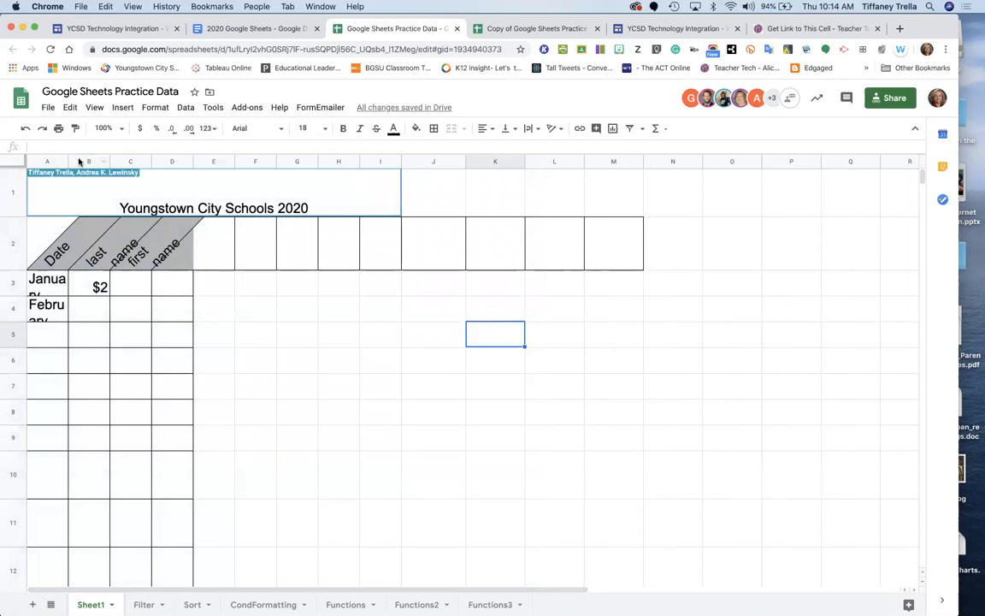
pyautogui.moveTo(47, 161); pyautogui.dragTo(94, 162)
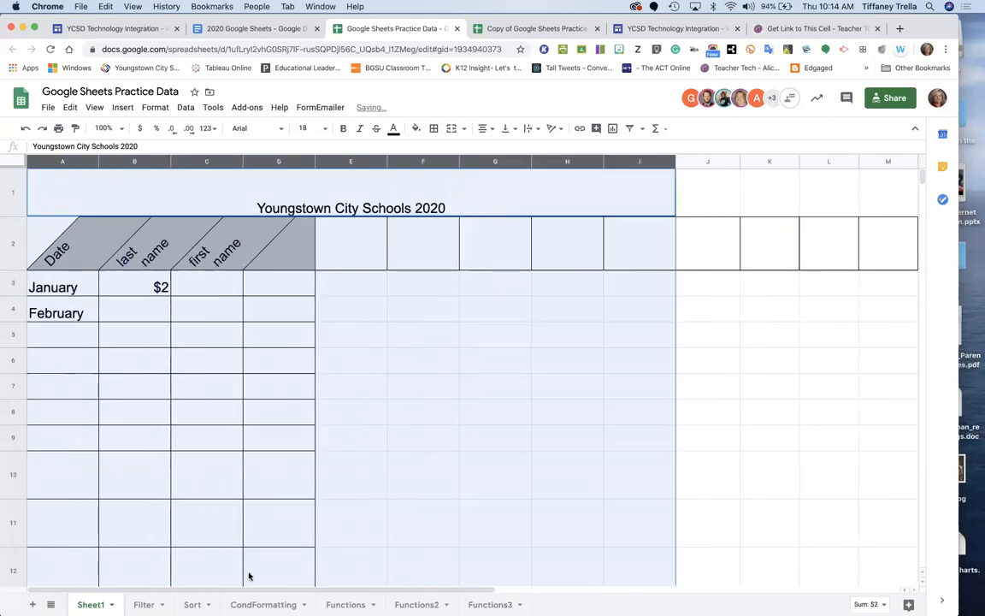
pyautogui.click(504, 468)
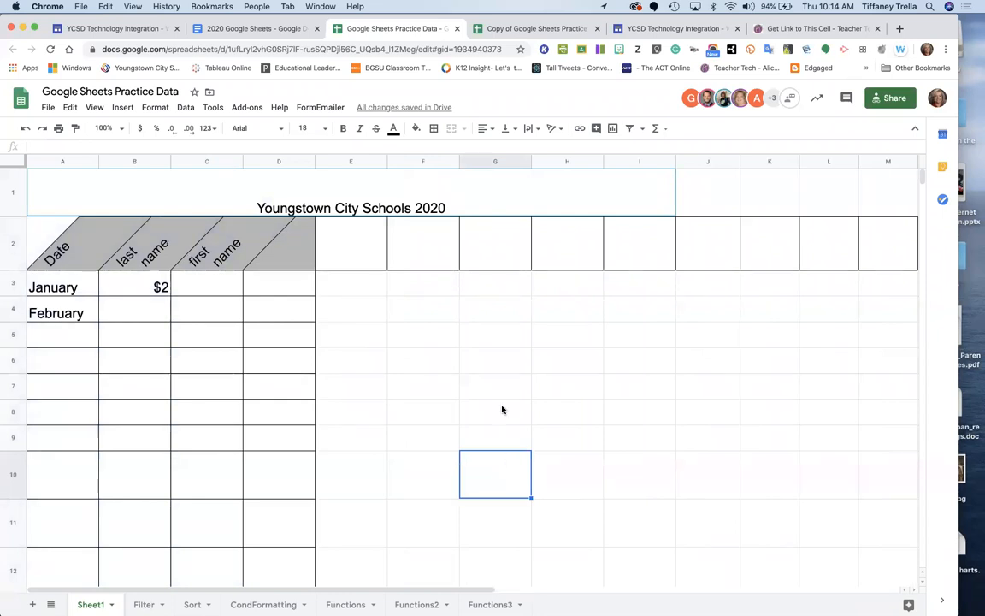
# Browse the spreadsheet themes and apply the Standard theme.
pyautogui.click(160, 109)
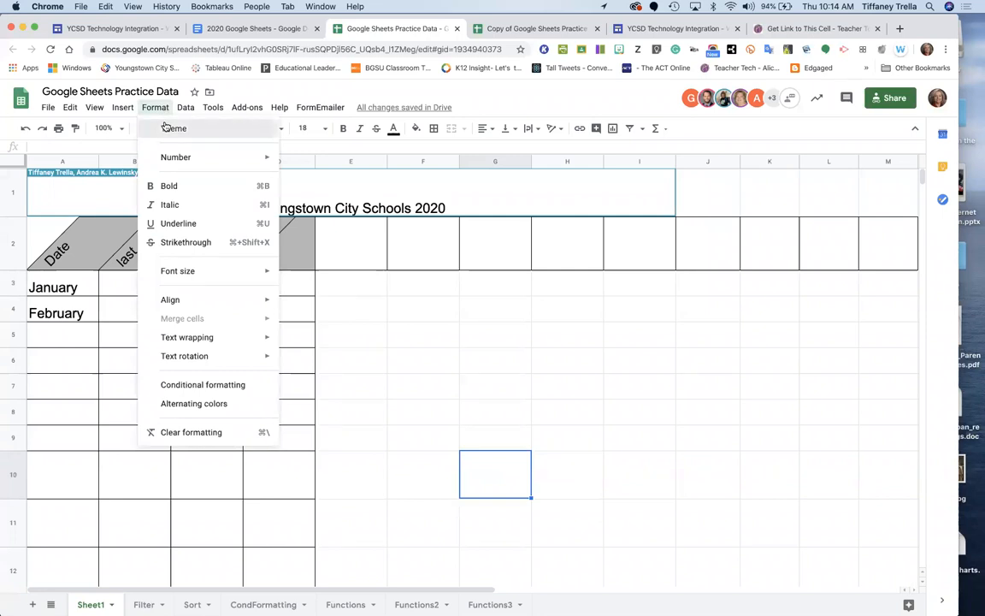
pyautogui.click(171, 128)
pyautogui.scroll(-2, 760, 337)
pyautogui.scroll(-4, 760, 338)
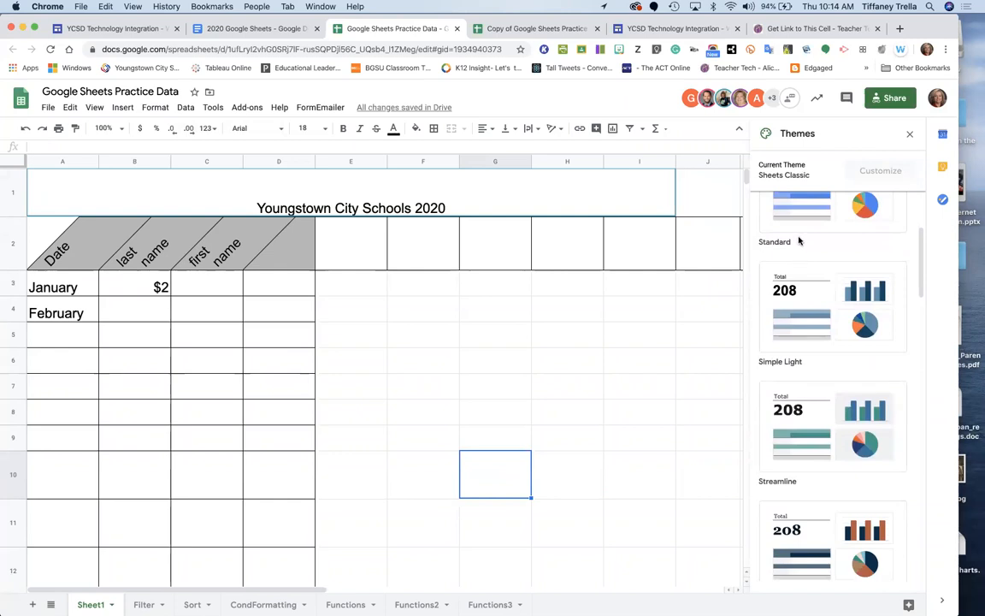
pyautogui.scroll(2, 808, 226)
pyautogui.click(813, 208)
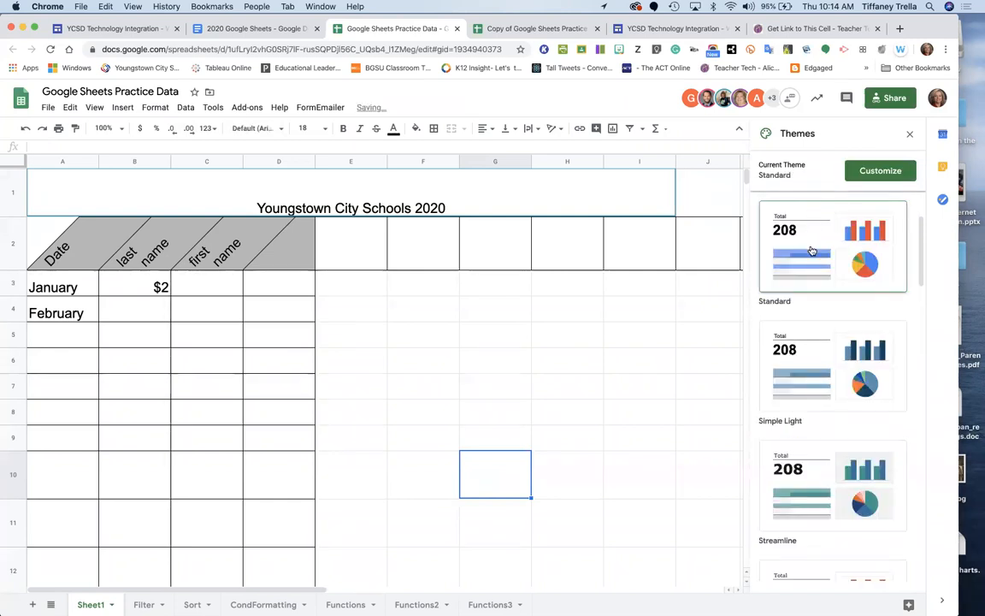
# Look through the Standard theme's customization options, including the text color choices, and close the theme settings.
pyautogui.click(881, 174)
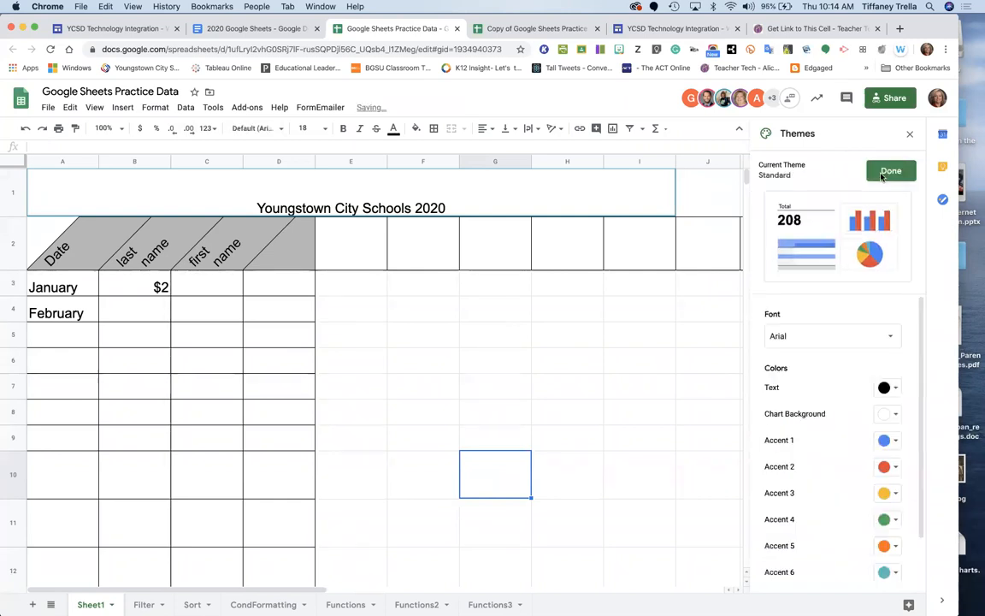
pyautogui.click(892, 389)
pyautogui.click(902, 357)
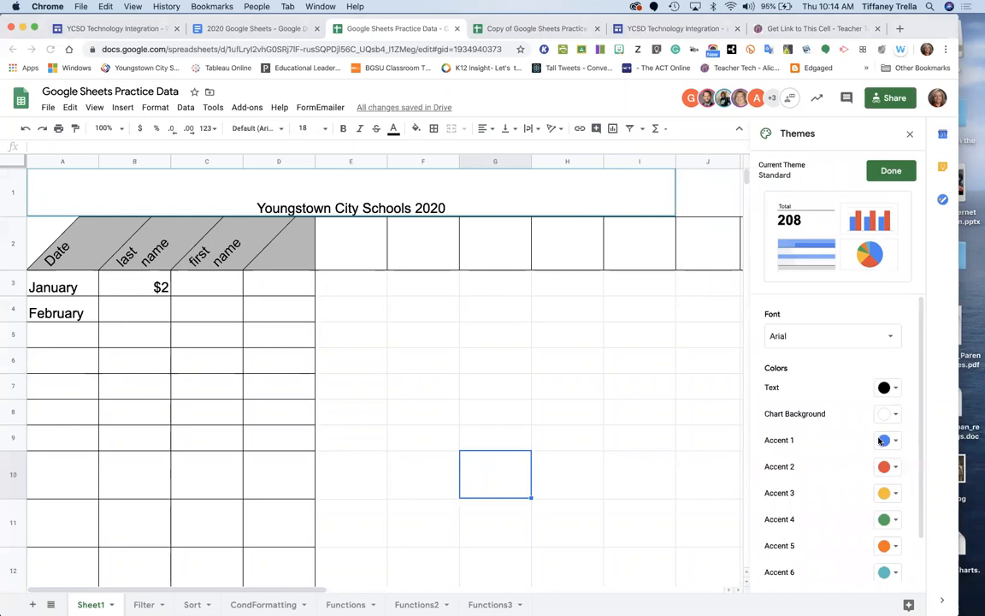
pyautogui.click(911, 136)
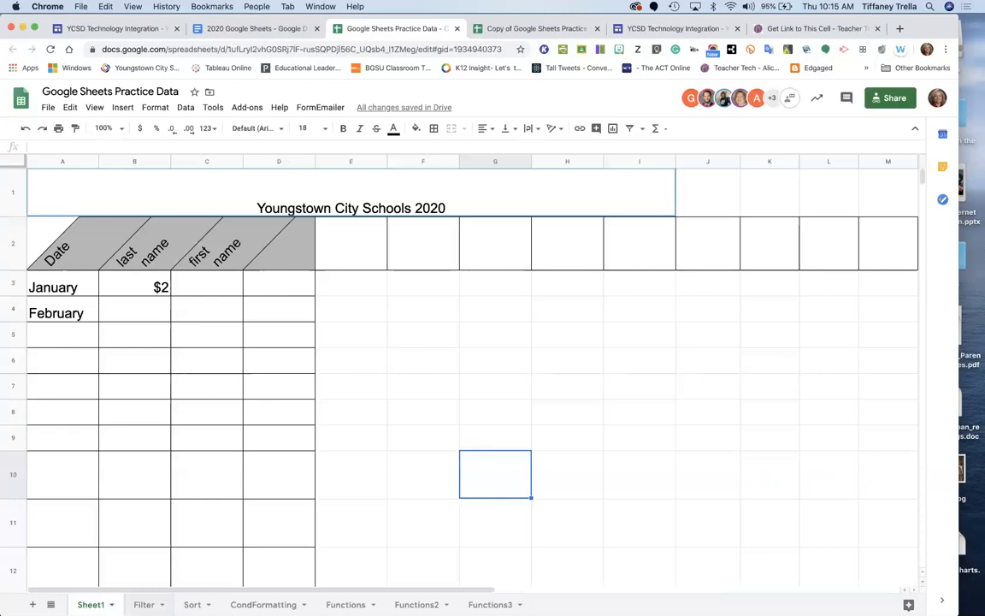
# Open the Filter sheet and look over the Age column of the student data.
pyautogui.click(144, 604)
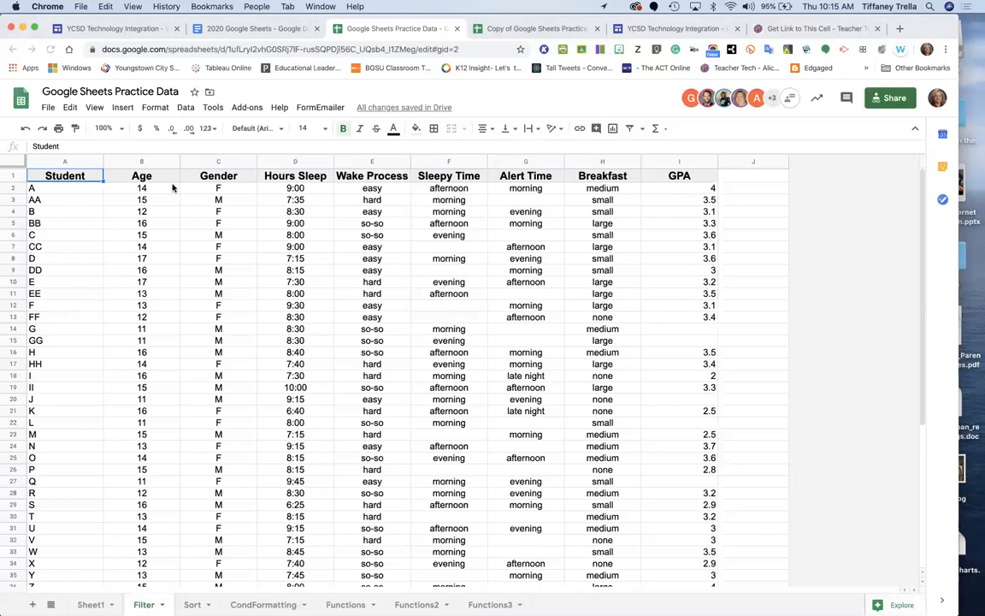
pyautogui.click(143, 173)
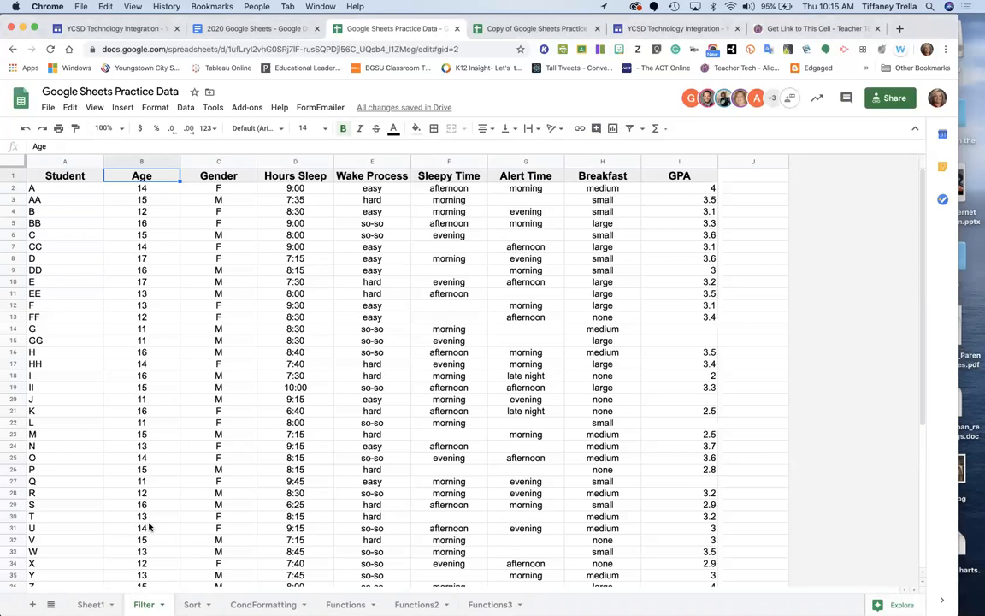
pyautogui.scroll(-3, 149, 528)
pyautogui.scroll(3, 149, 527)
# Try sorting the Filter sheet A to Z by the Age column without a frozen header, and undo the sort.
pyautogui.click(174, 163)
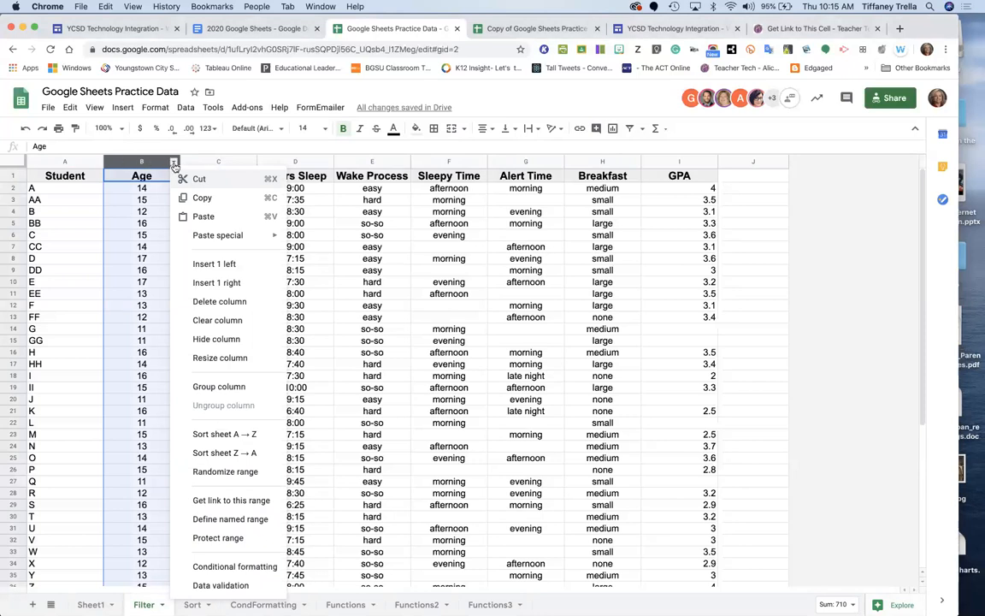
pyautogui.click(218, 433)
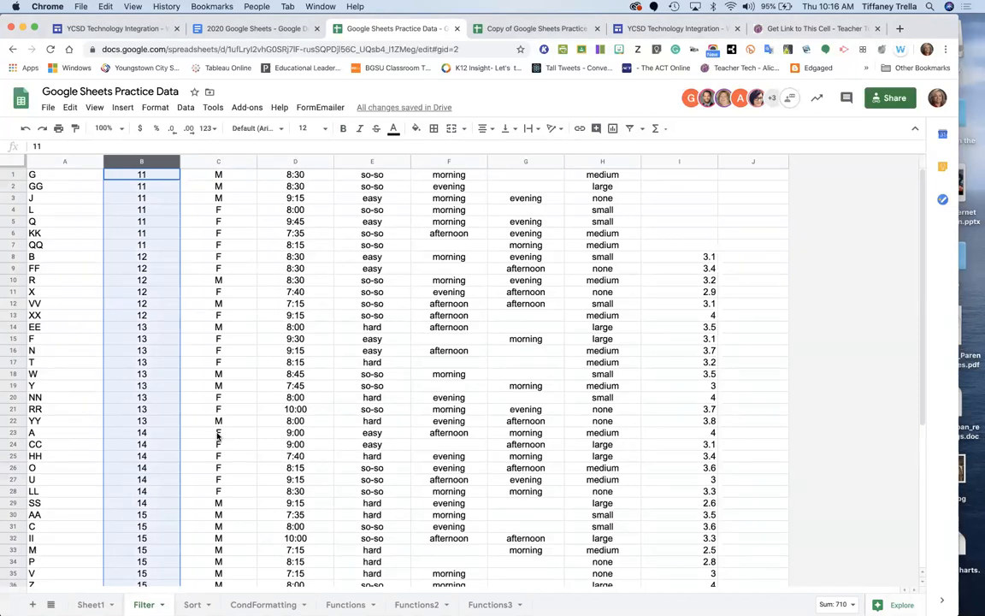
pyautogui.click(28, 129)
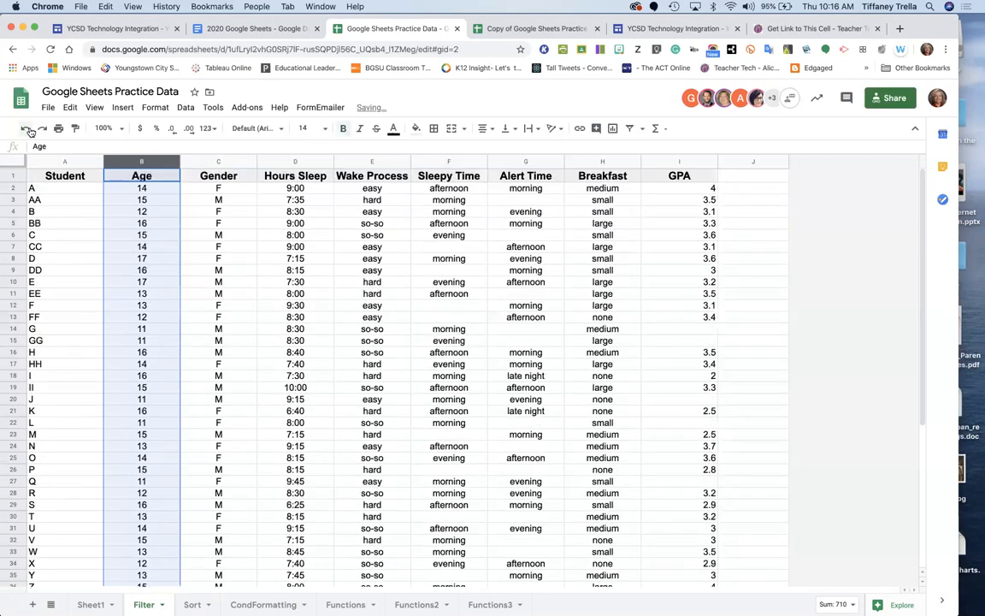
# Freeze row 1 of the Filter sheet so the column headers are kept in place.
pyautogui.click(15, 175)
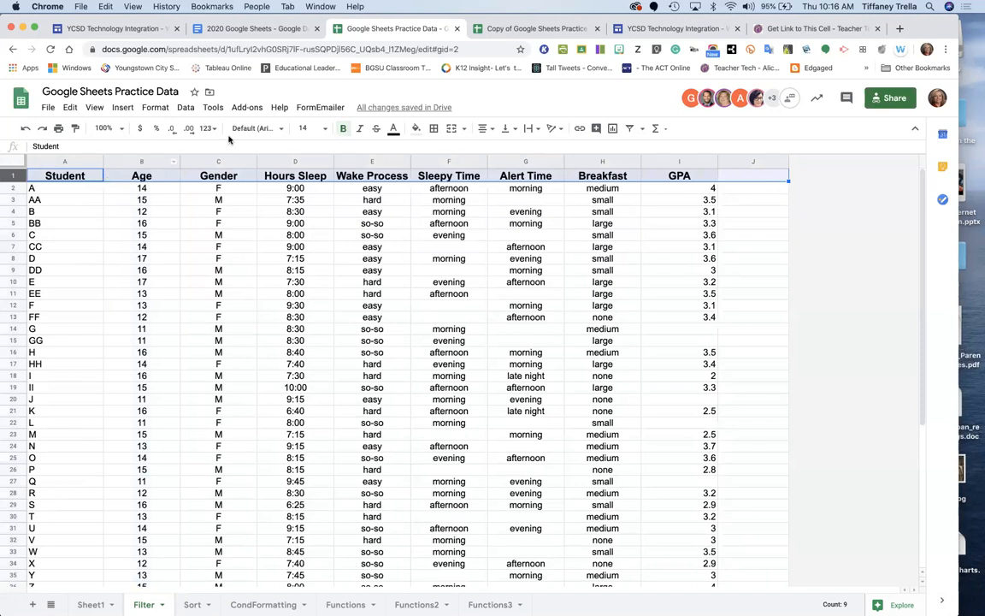
pyautogui.click(158, 107)
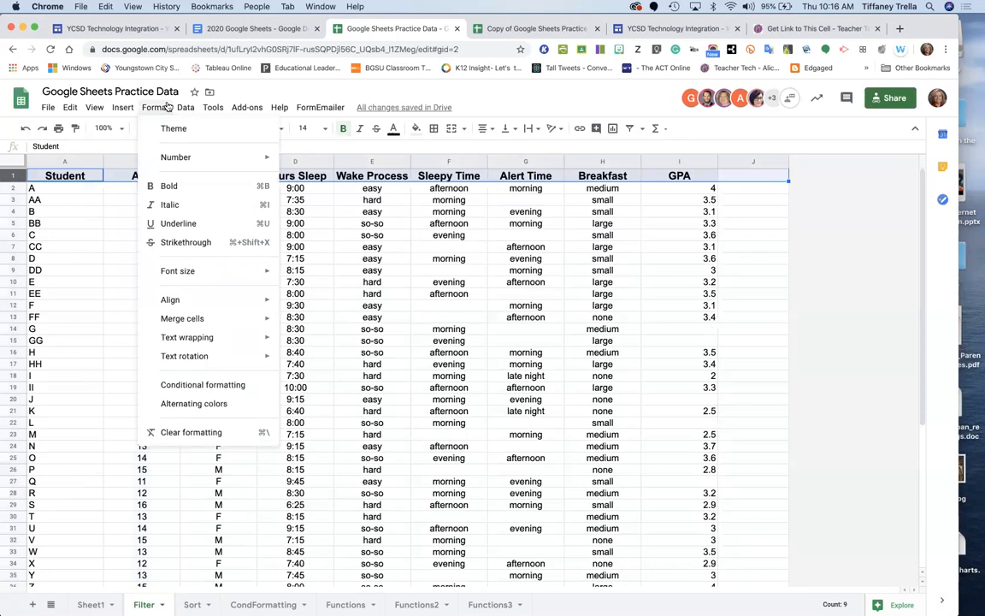
pyautogui.moveTo(94, 107)
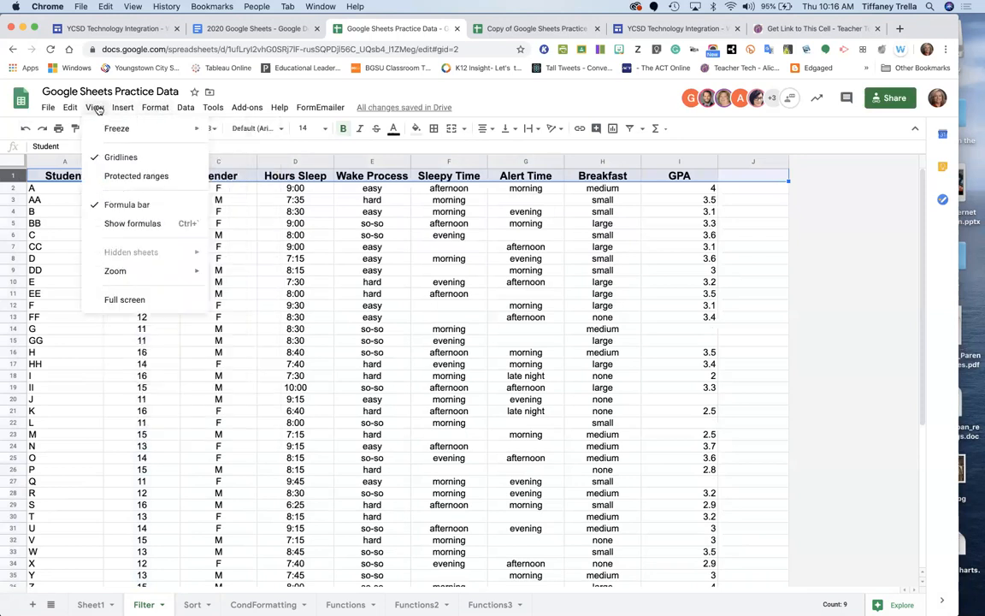
pyautogui.moveTo(116, 128)
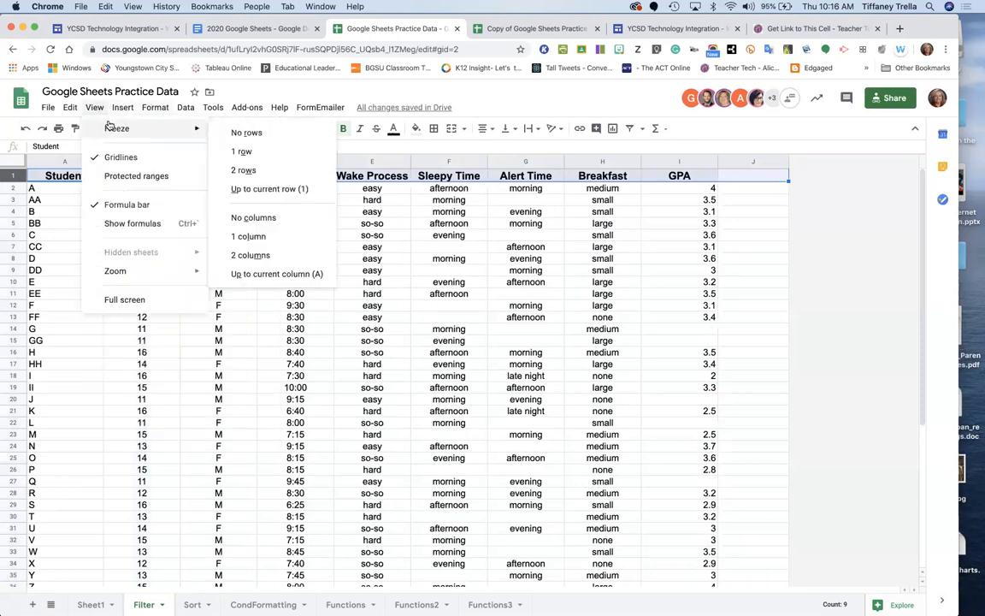
pyautogui.click(243, 150)
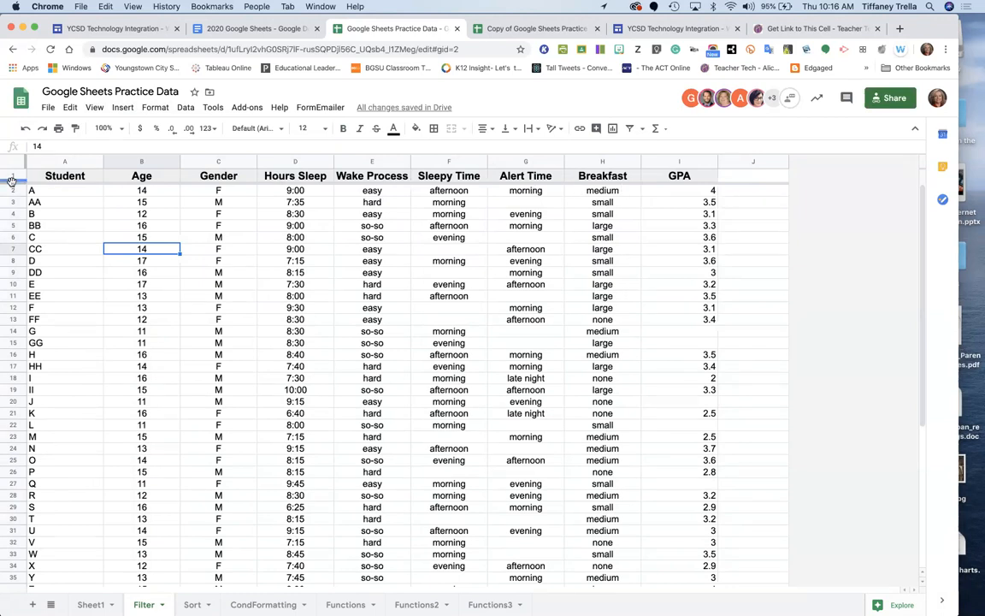
# Sort the Filter sheet A to Z by the Age column and look over the reordered rows.
pyautogui.click(174, 163)
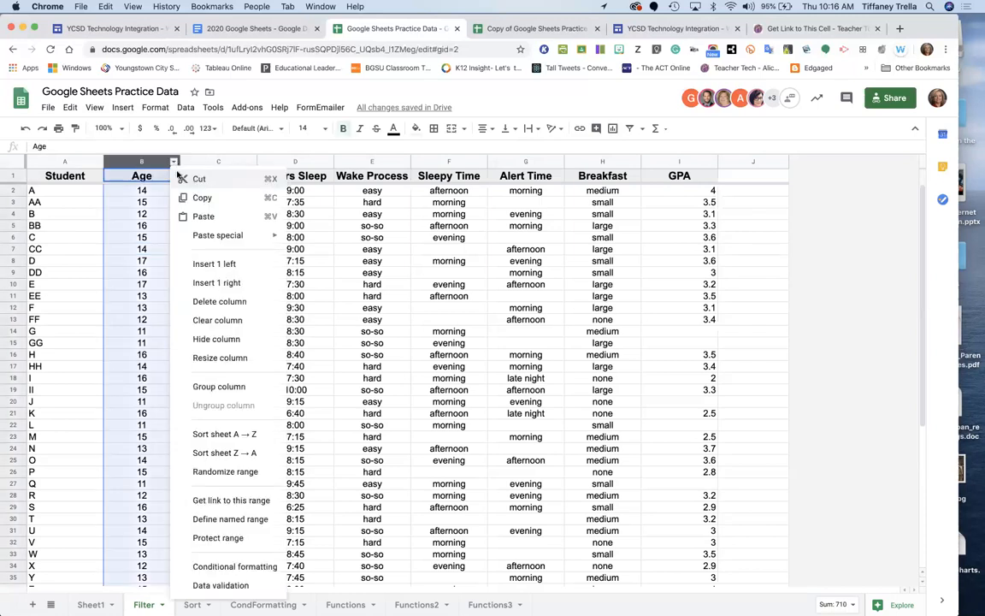
pyautogui.click(213, 436)
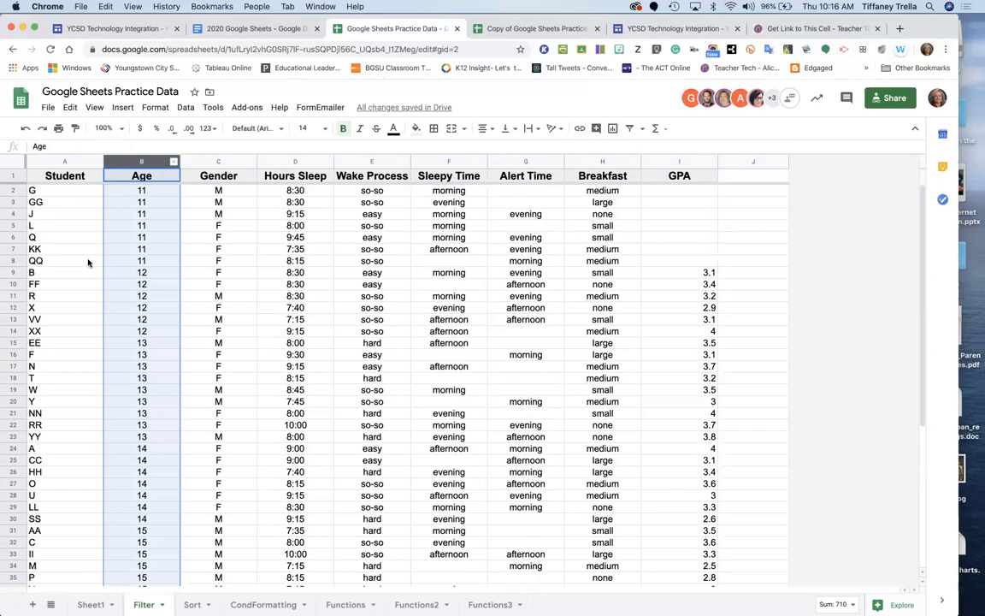
pyautogui.scroll(-2, 164, 429)
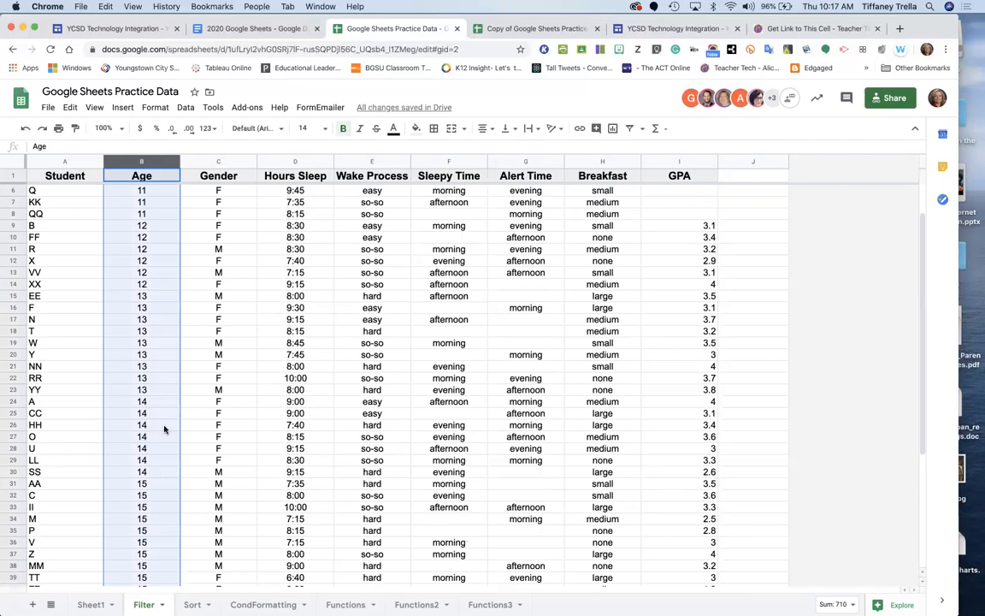
pyautogui.scroll(2, 164, 429)
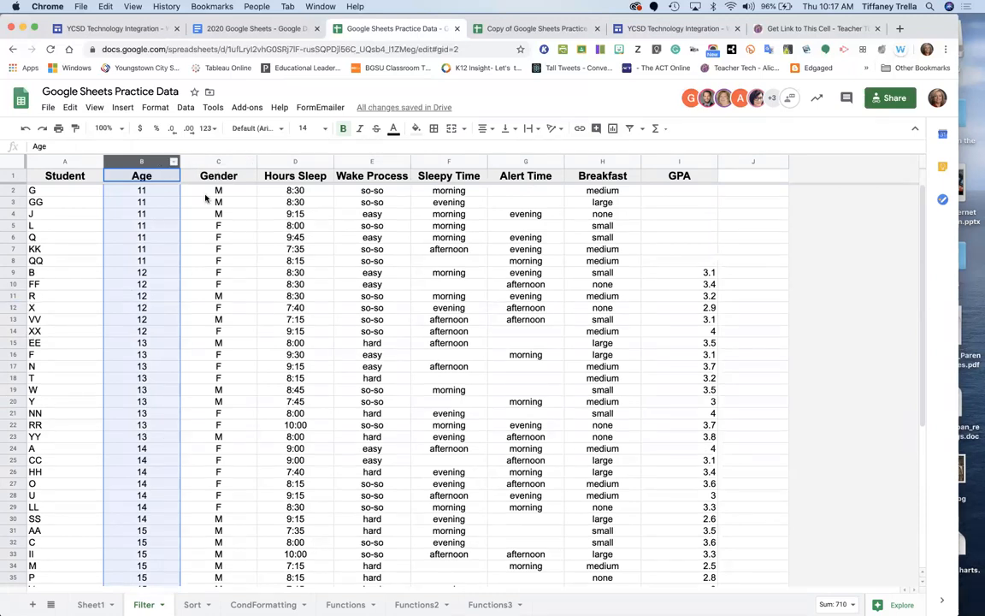
# Sort the Filter sheet A to Z by the Gender column and look over the reordered rows.
pyautogui.click(251, 163)
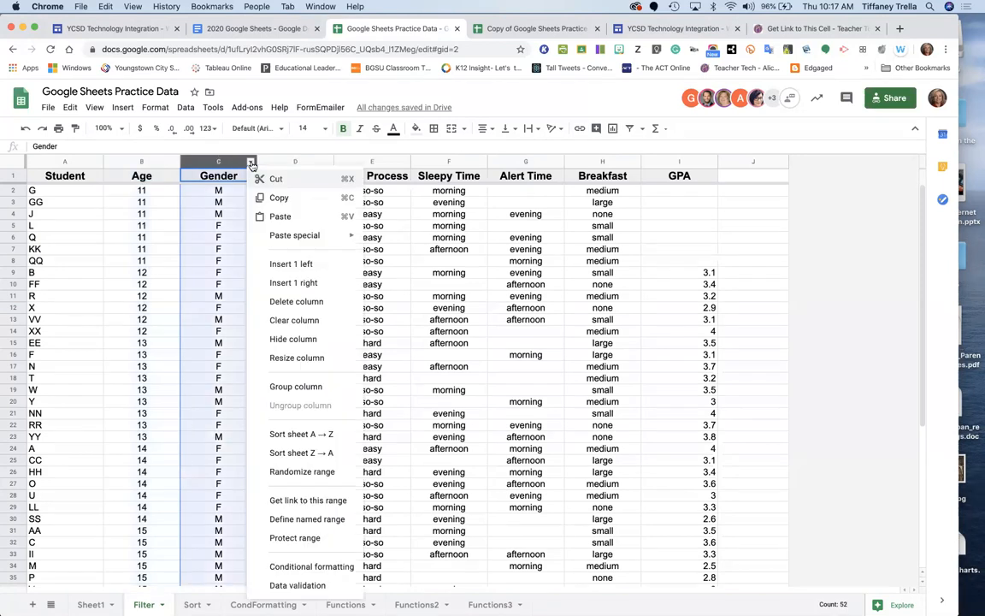
pyautogui.click(290, 434)
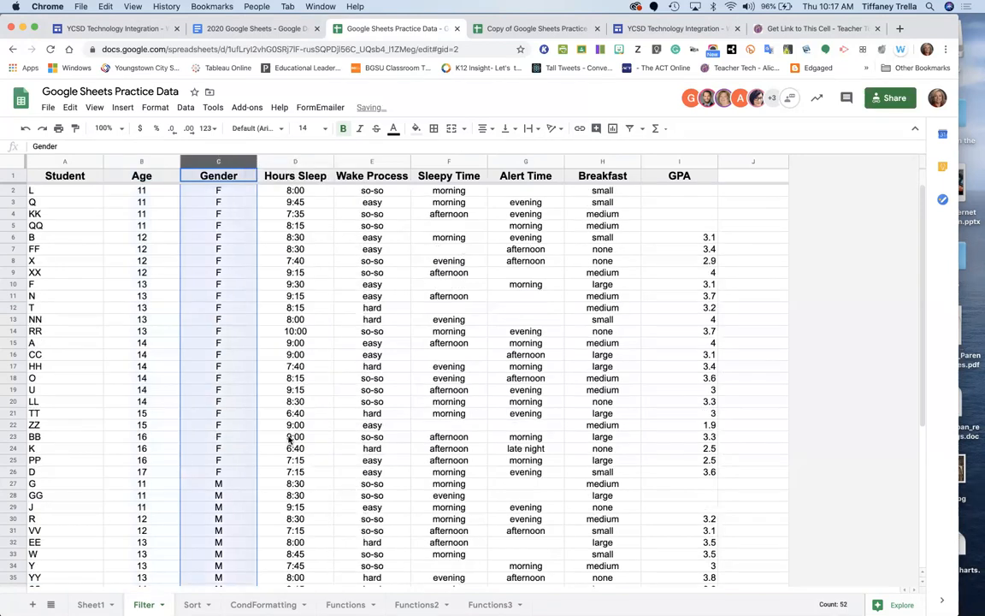
pyautogui.scroll(-2, 161, 427)
pyautogui.scroll(-3, 161, 427)
pyautogui.scroll(5, 161, 428)
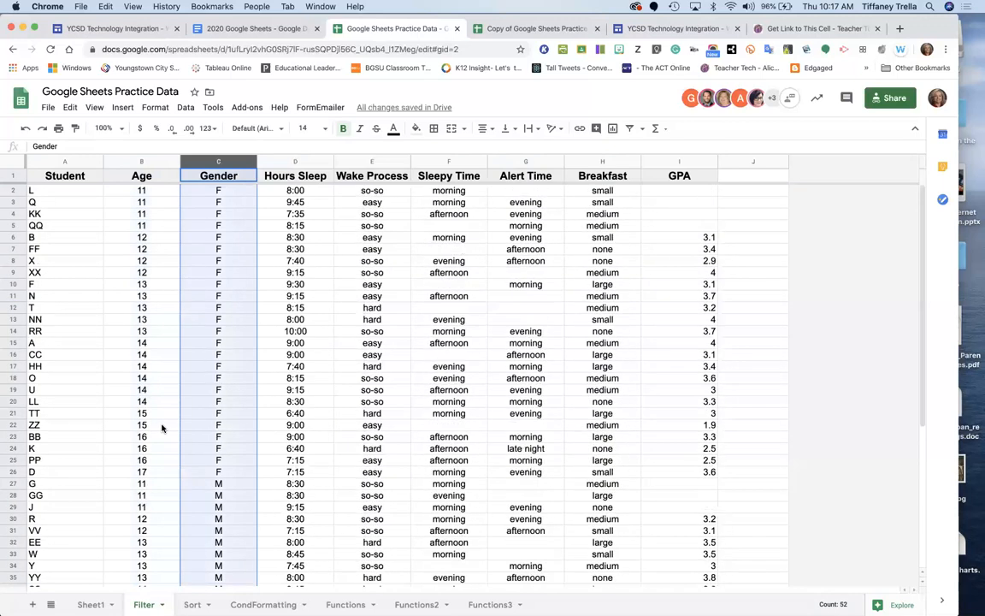
# Select the Age and Gender columns together on the Filter sheet and sort the sheet A to Z.
pyautogui.click(128, 160)
pyautogui.keyDown('shift'); pyautogui.click(199, 161); pyautogui.keyUp('shift')
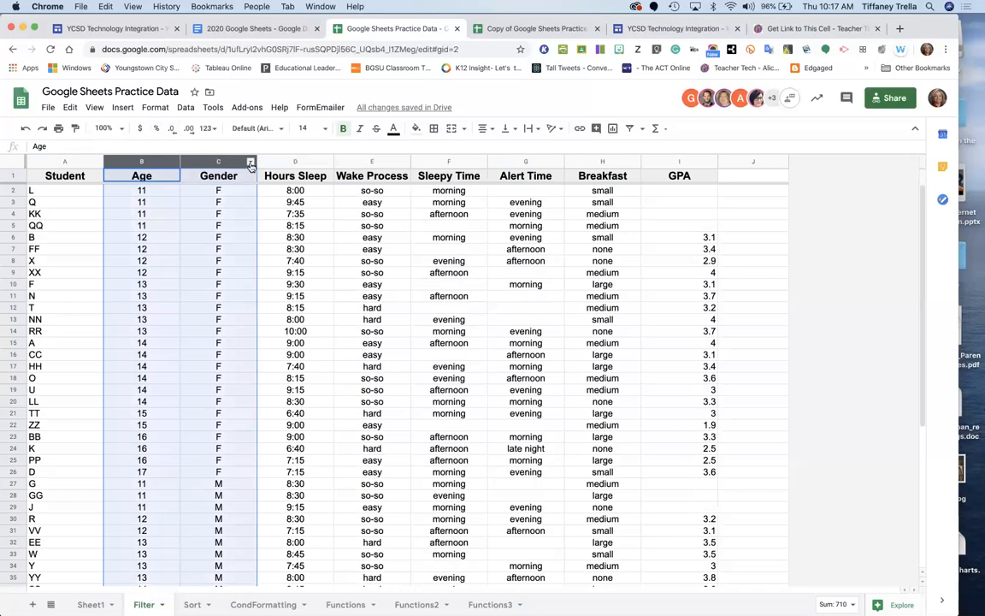
pyautogui.click(250, 162)
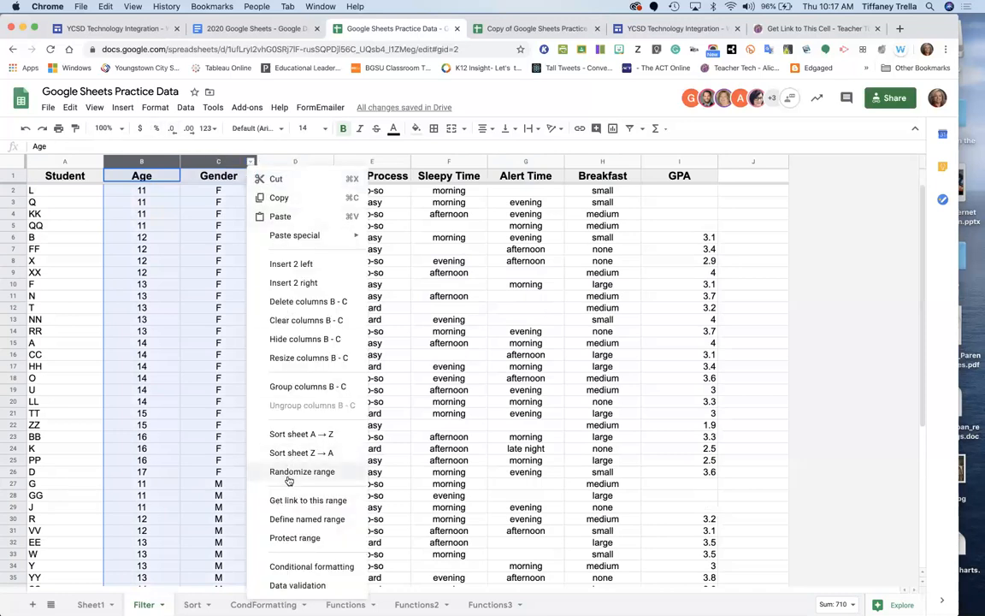
pyautogui.click(300, 435)
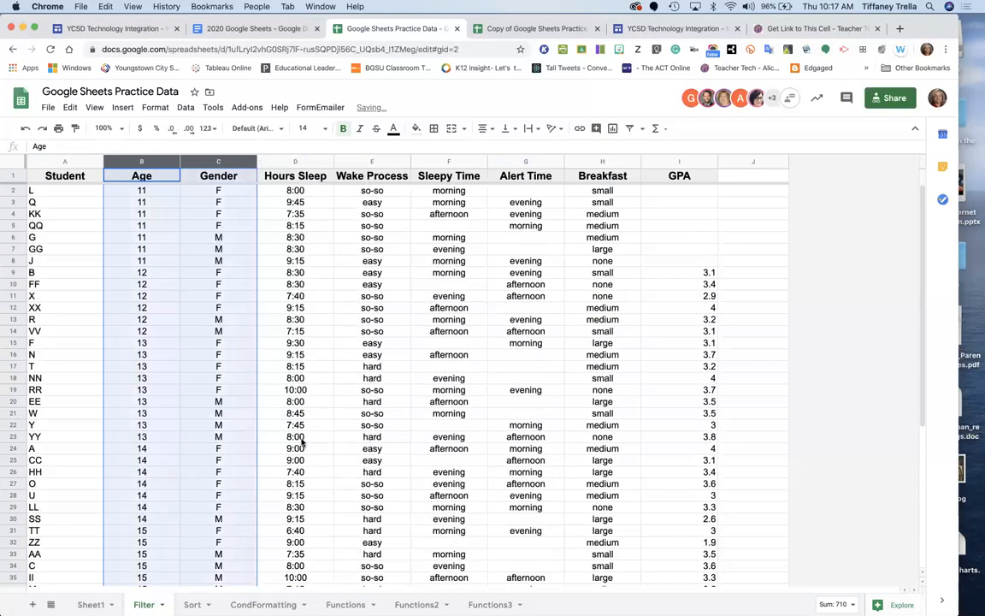
pyautogui.click(174, 163)
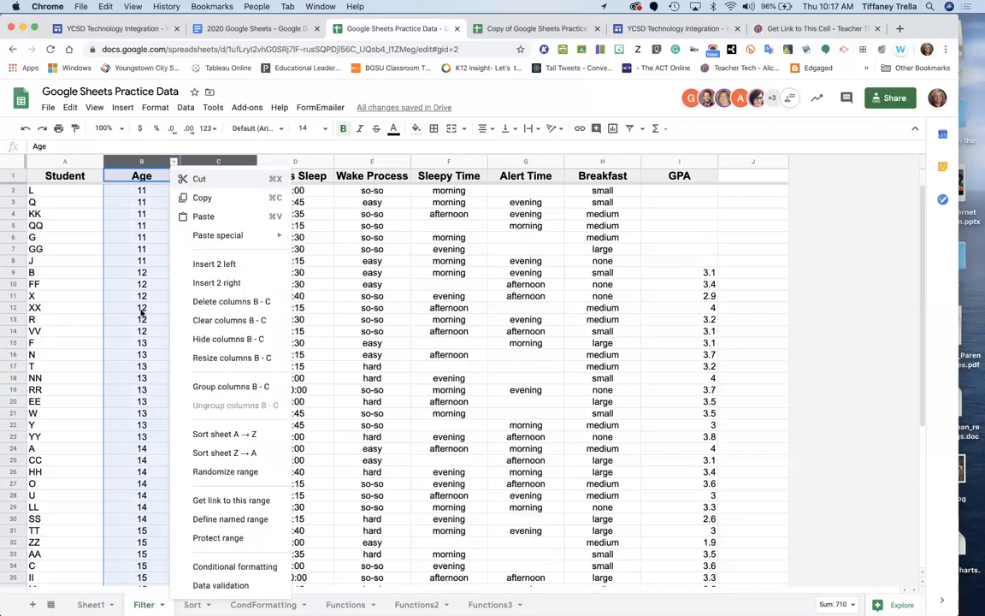
pyautogui.click(141, 307)
pyautogui.moveTo(141, 161); pyautogui.dragTo(218, 161)
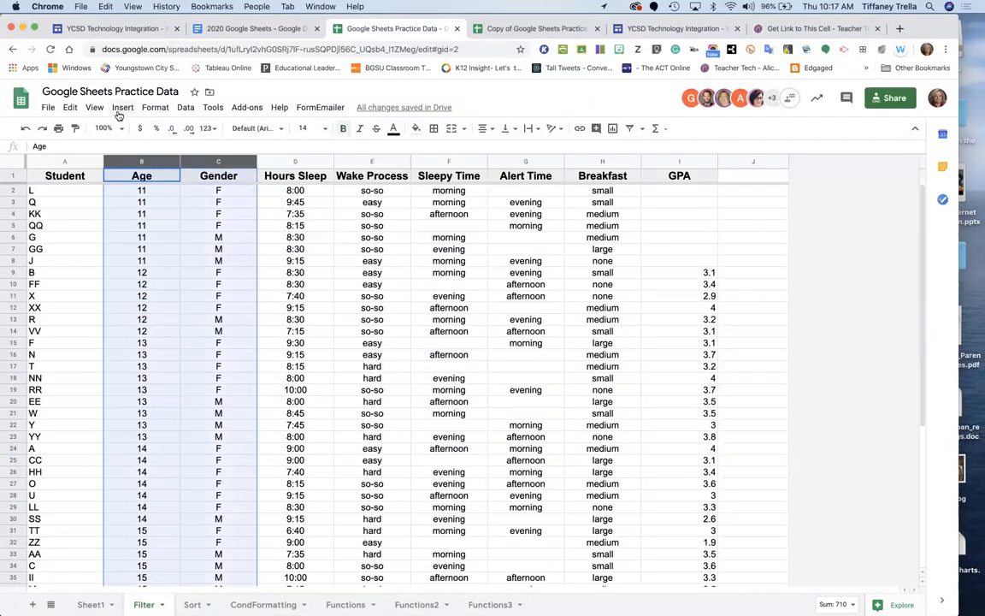
pyautogui.click(152, 110)
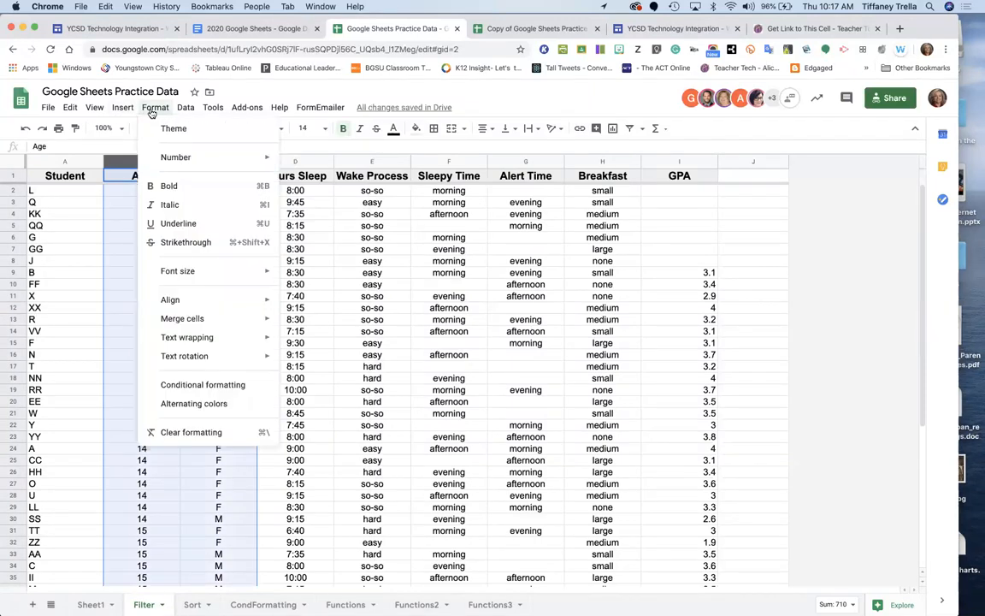
pyautogui.moveTo(120, 104)
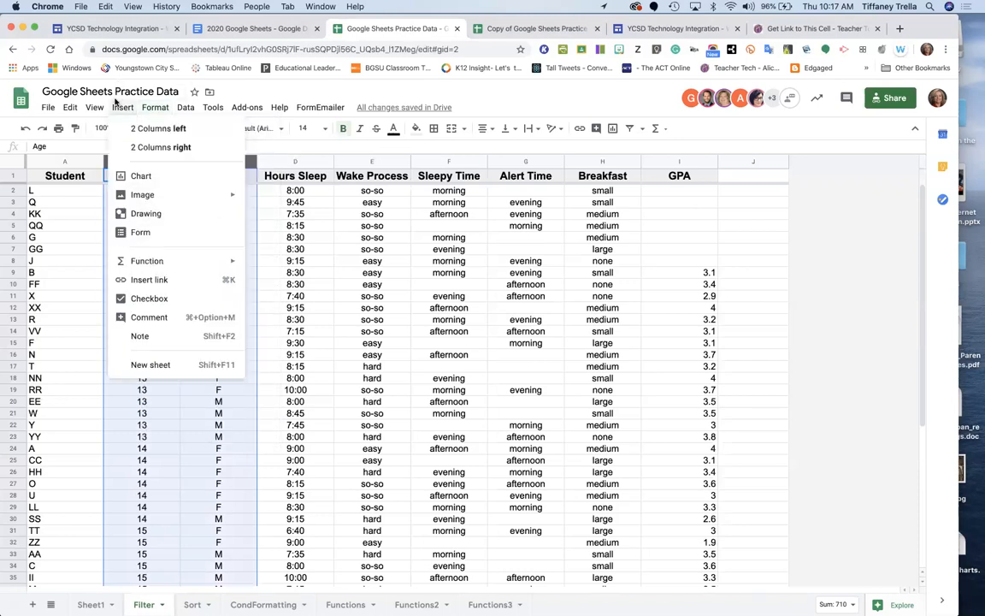
pyautogui.click(300, 205)
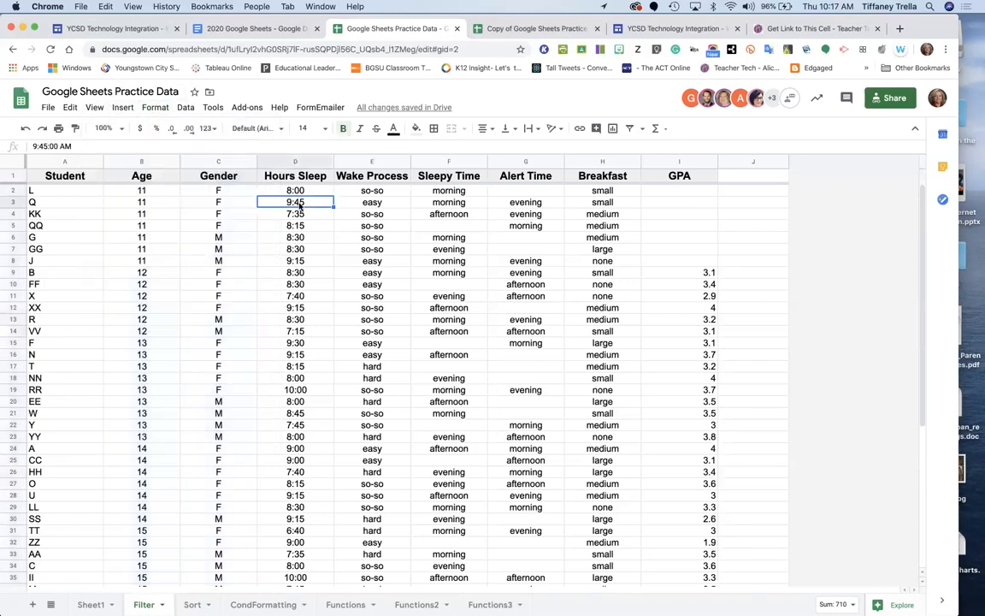
pyautogui.moveTo(142, 161); pyautogui.dragTo(216, 161)
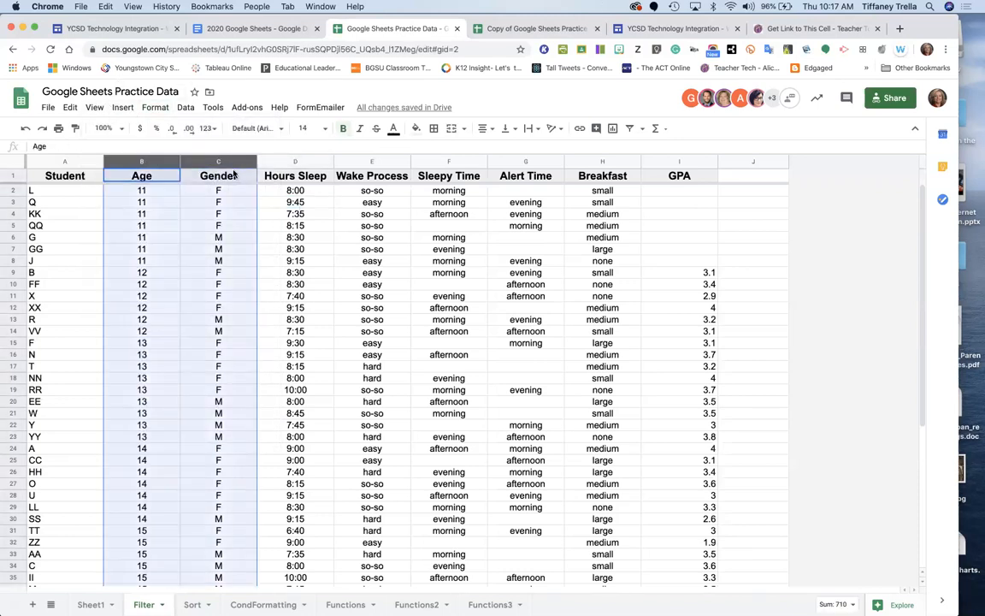
pyautogui.rightClick(225, 168)
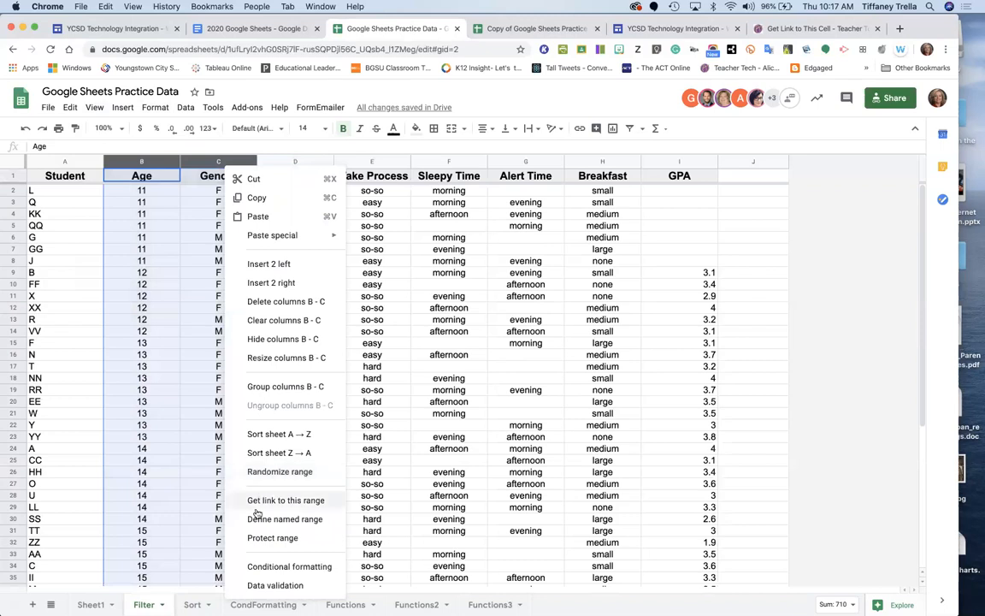
pyautogui.click(205, 161)
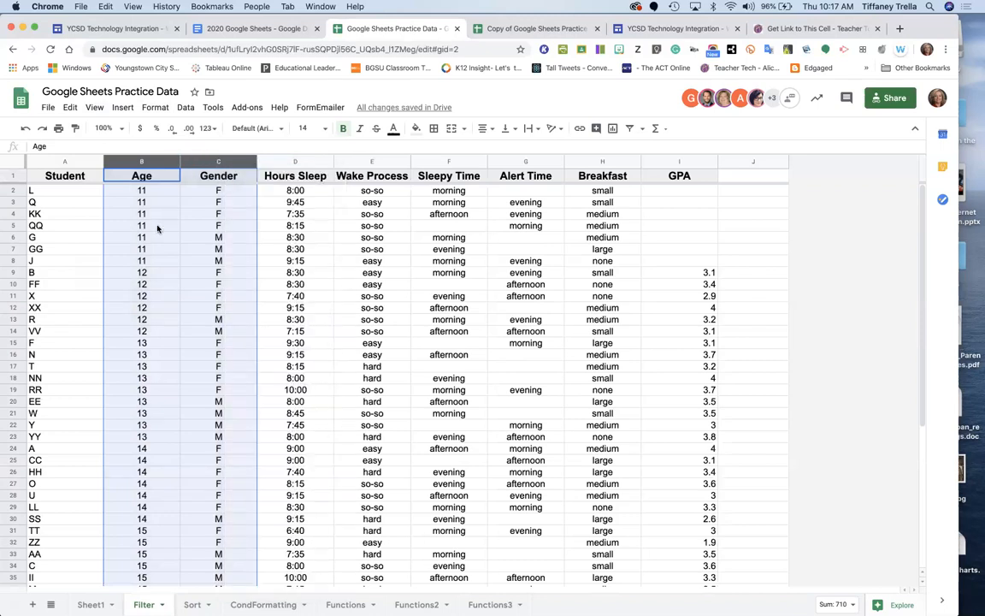
pyautogui.click(155, 226)
# Sort the Filter sheet A to Z using only the Age column and look over the rows.
pyautogui.click(143, 162)
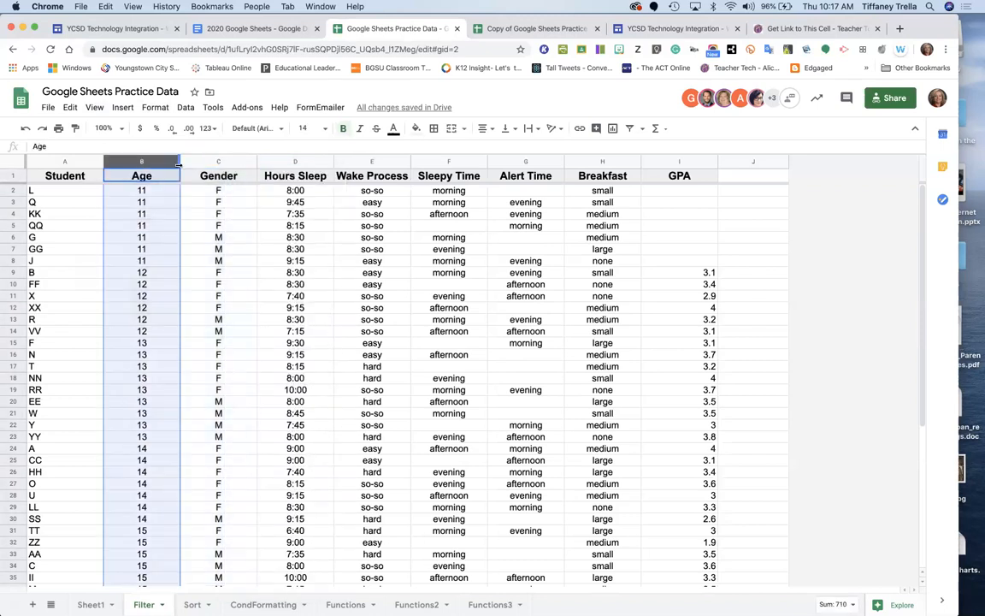
pyautogui.click(174, 164)
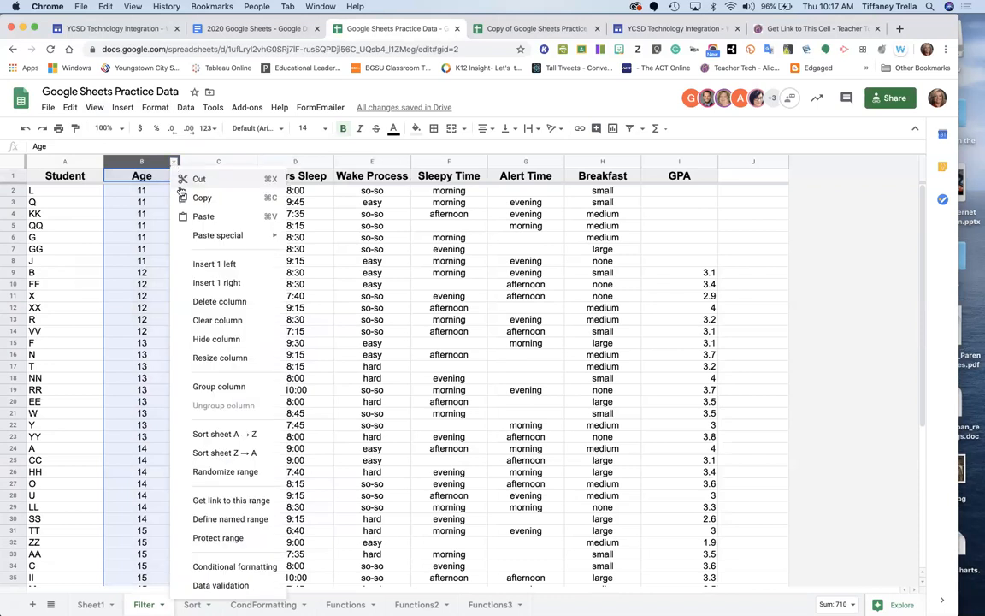
pyautogui.click(219, 428)
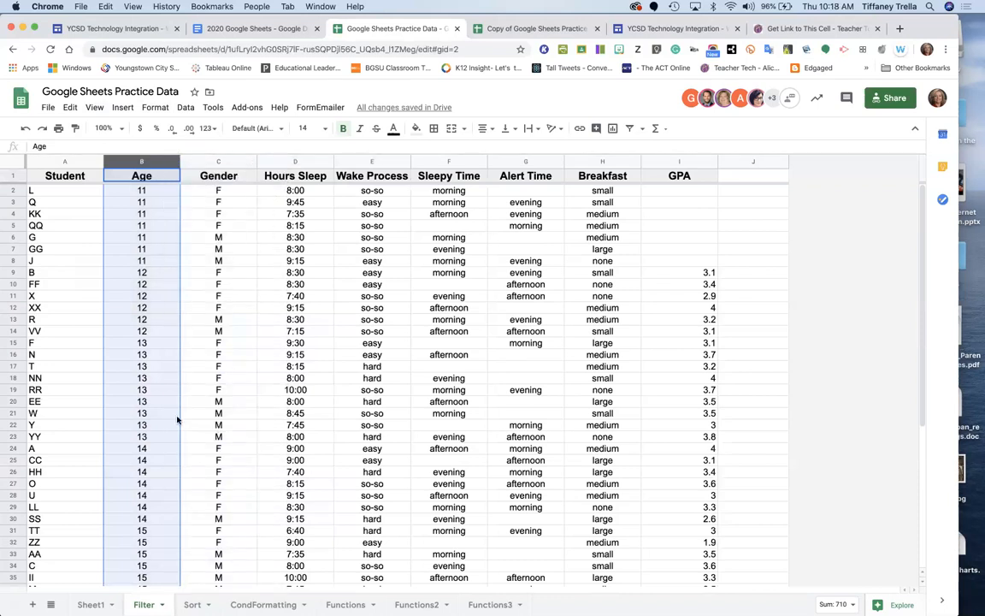
pyautogui.scroll(-1, 177, 419)
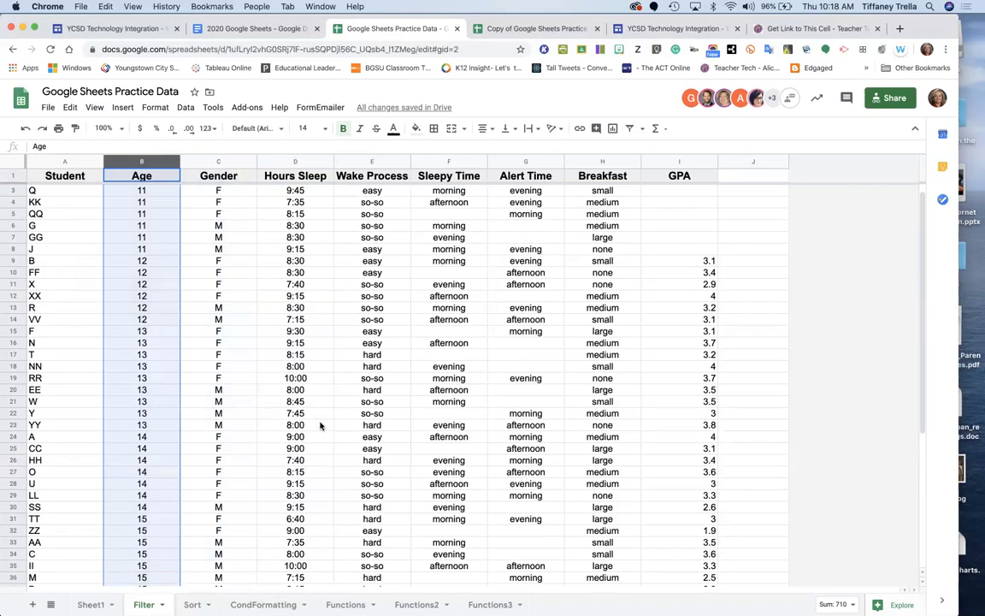
pyautogui.click(136, 238)
pyautogui.moveTo(133, 190); pyautogui.dragTo(231, 559)
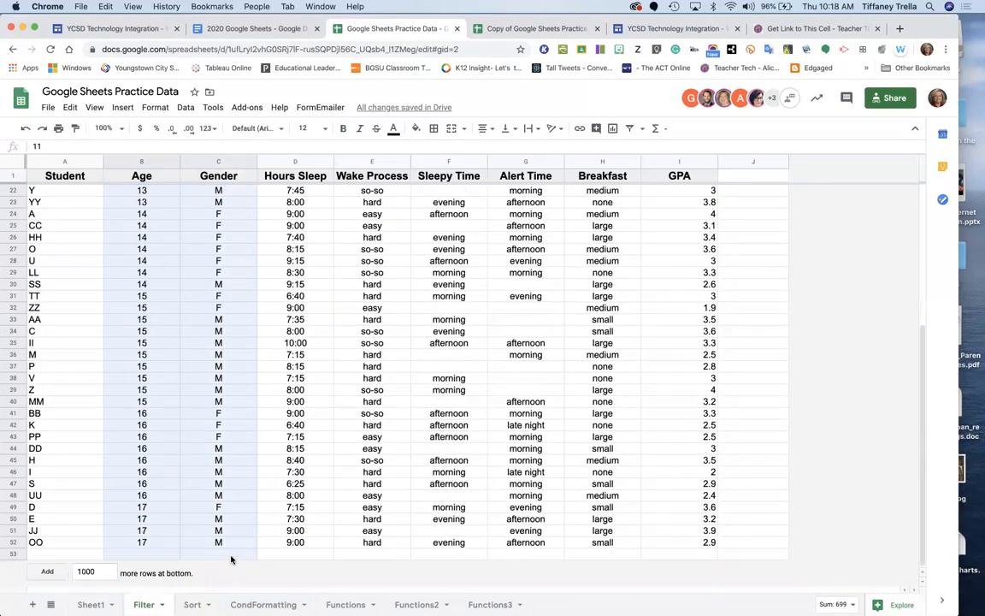
pyautogui.scroll(6, 173, 220)
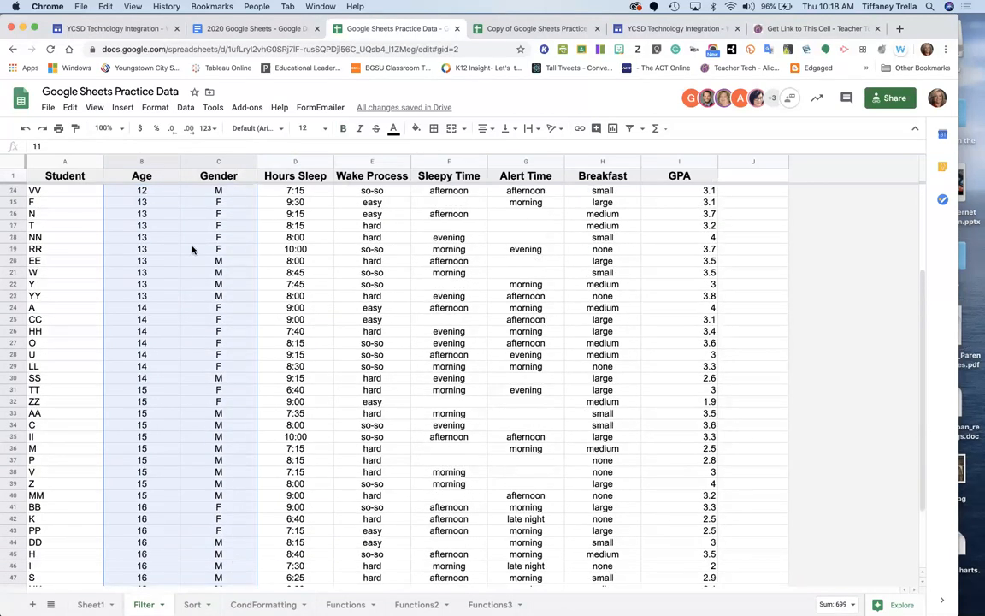
pyautogui.click(187, 108)
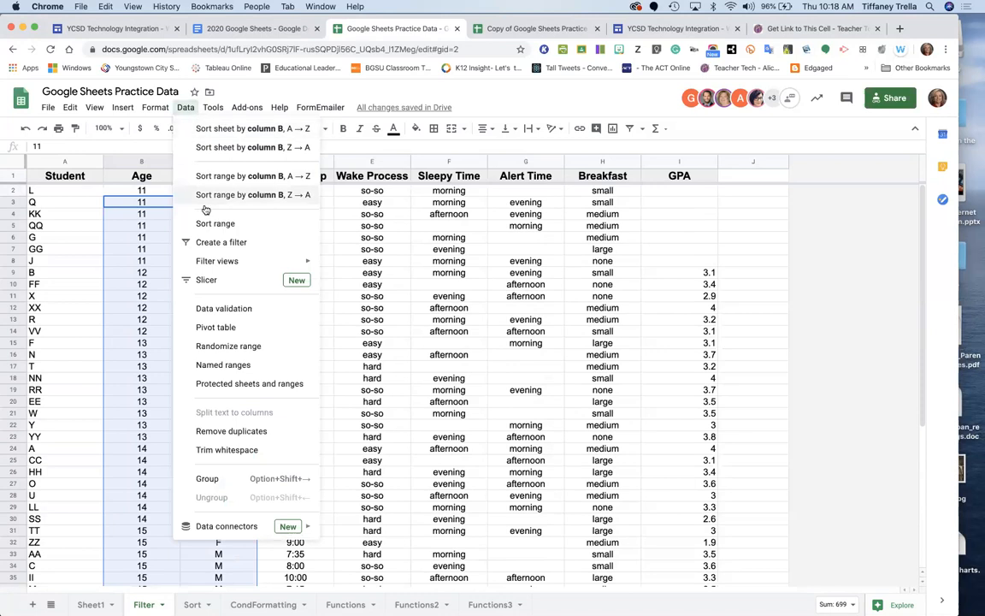
pyautogui.click(125, 284)
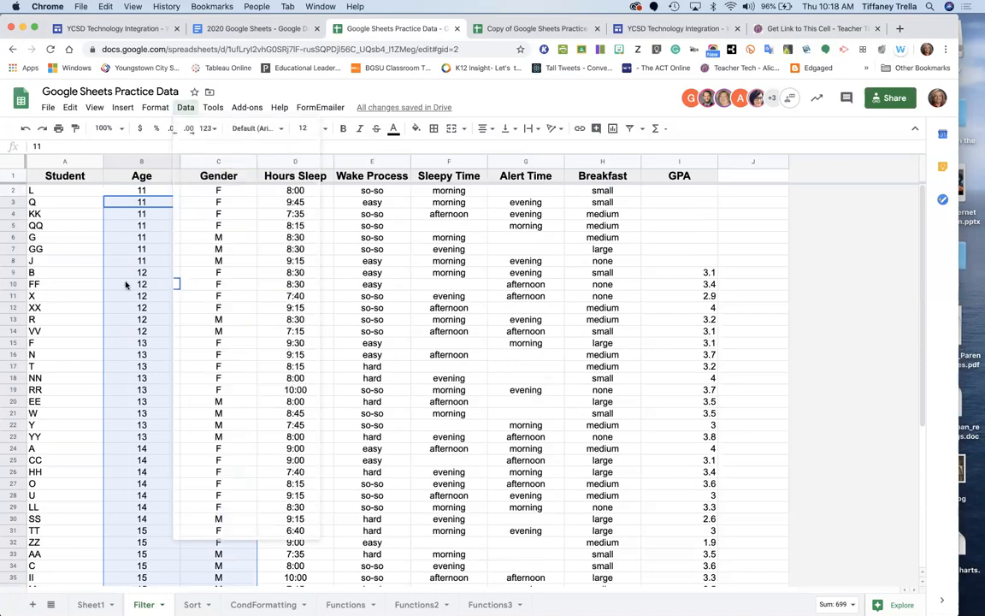
# Sort the range B1 to C53 as data with a header row, by Age A to Z and then by Gender A to Z.
pyautogui.click(131, 162)
pyautogui.moveTo(131, 162); pyautogui.dragTo(192, 163)
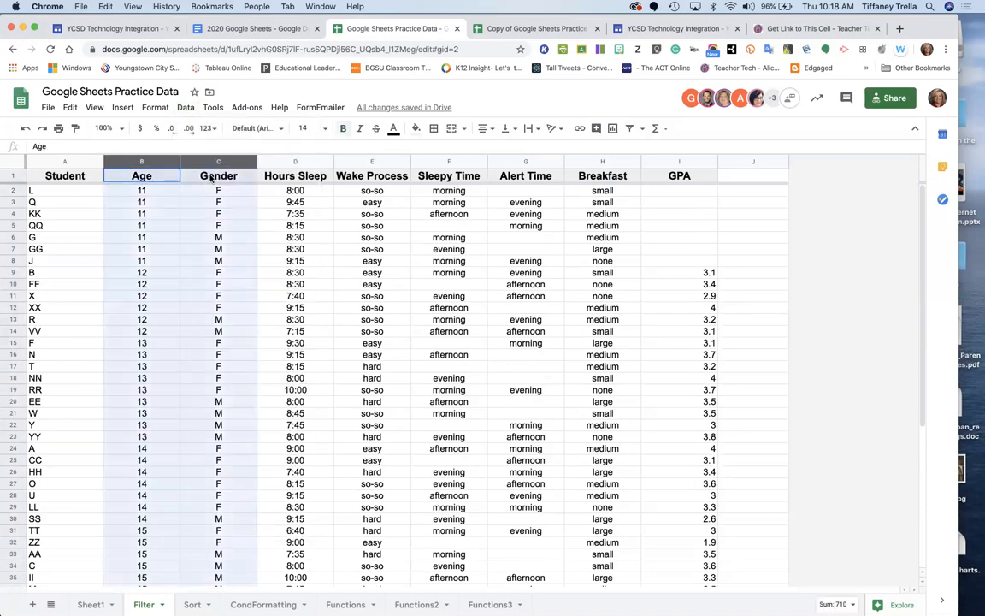
pyautogui.click(187, 109)
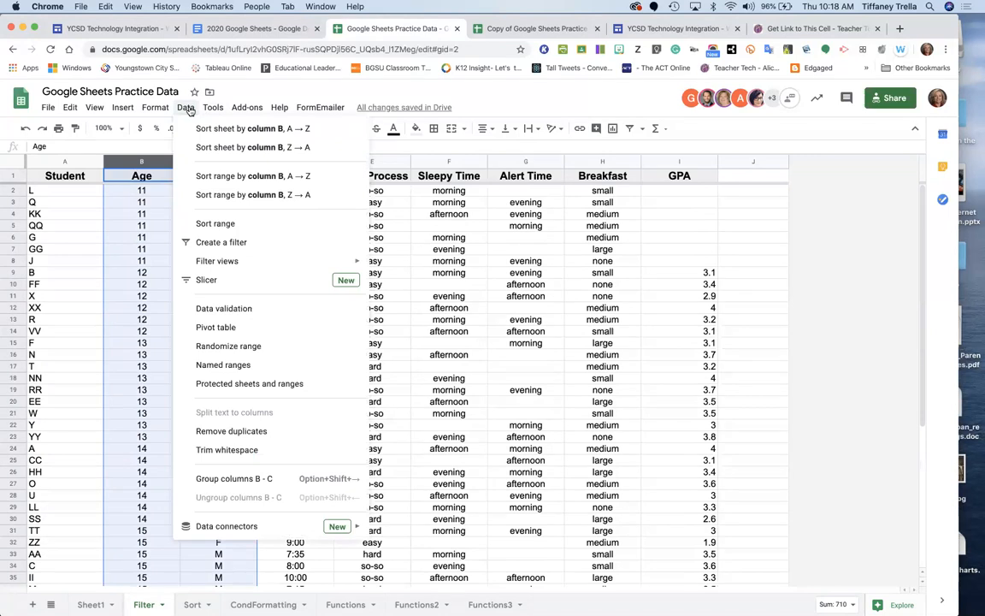
pyautogui.click(202, 223)
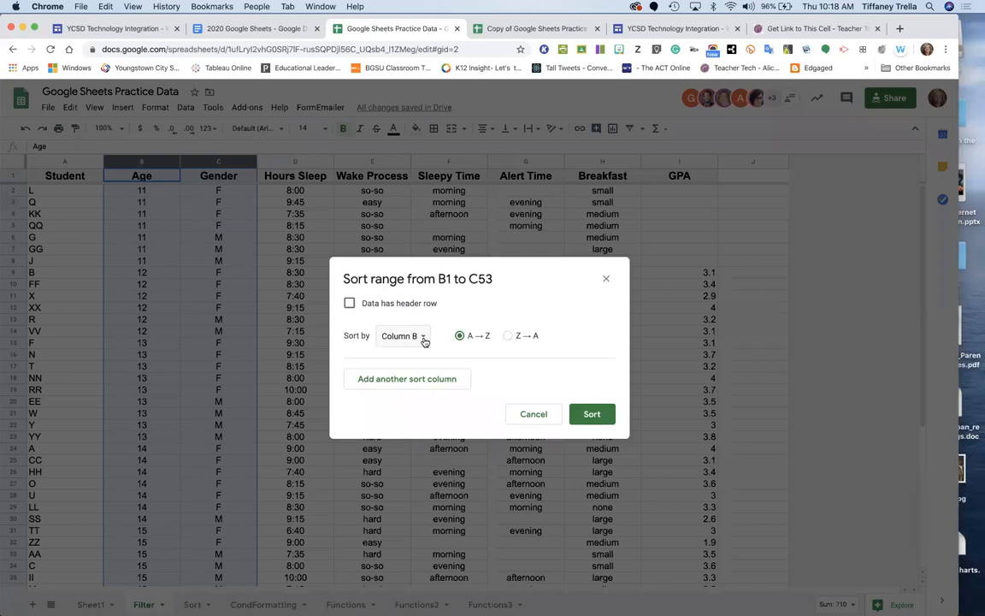
pyautogui.click(406, 379)
pyautogui.click(418, 381)
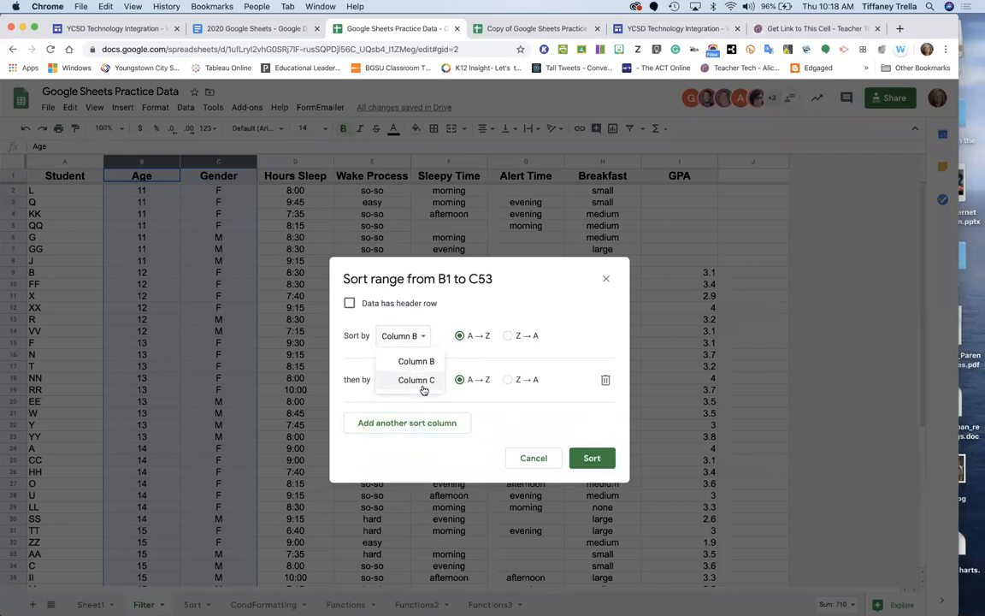
pyautogui.click(418, 381)
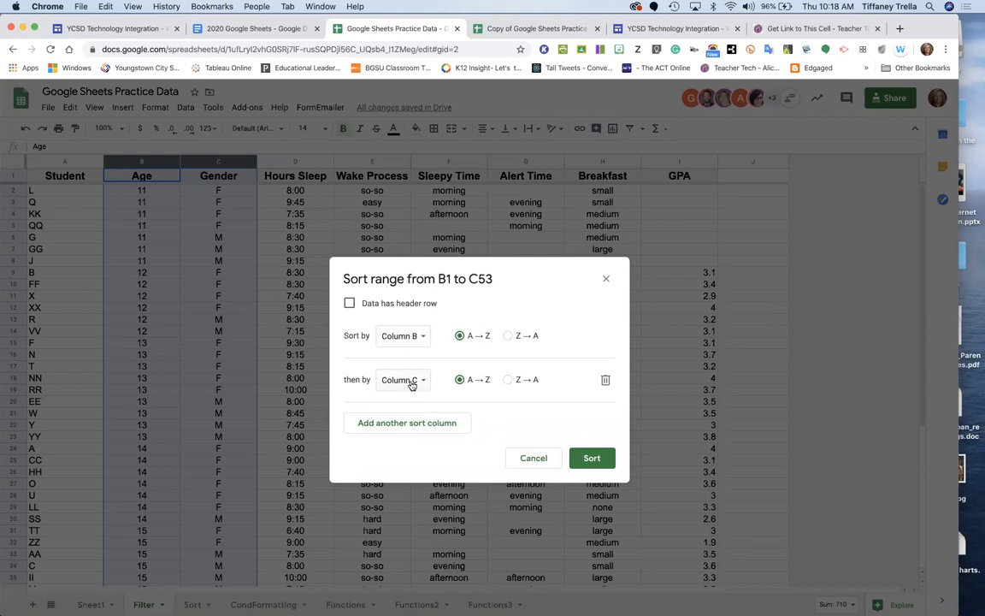
pyautogui.click(350, 304)
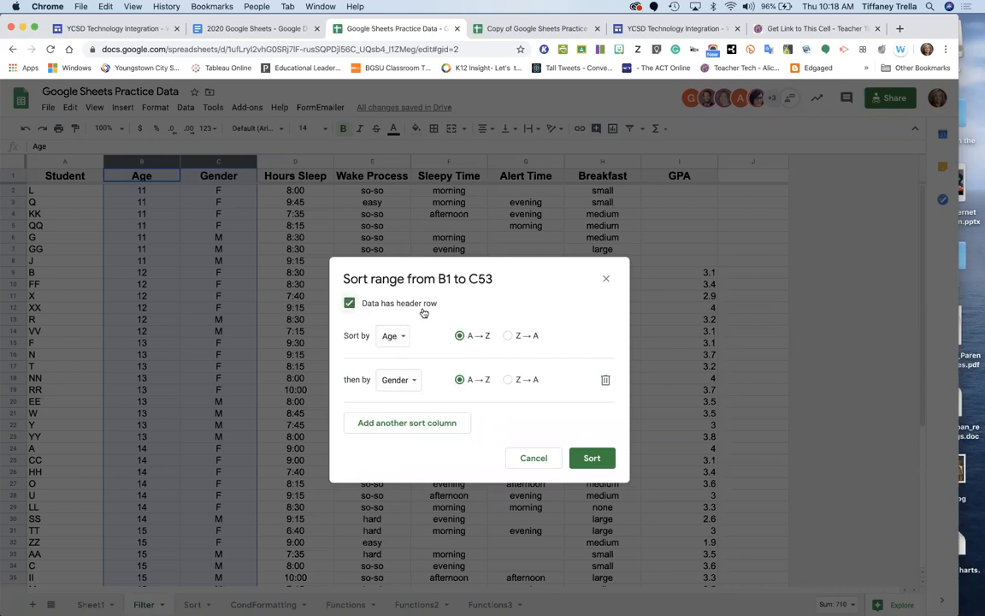
pyautogui.click(592, 460)
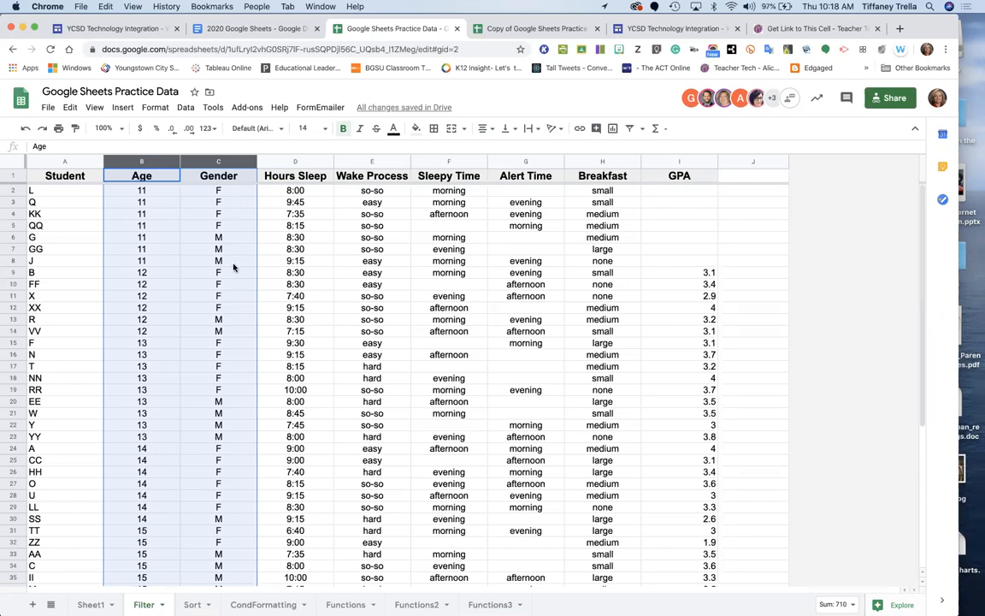
pyautogui.click(271, 334)
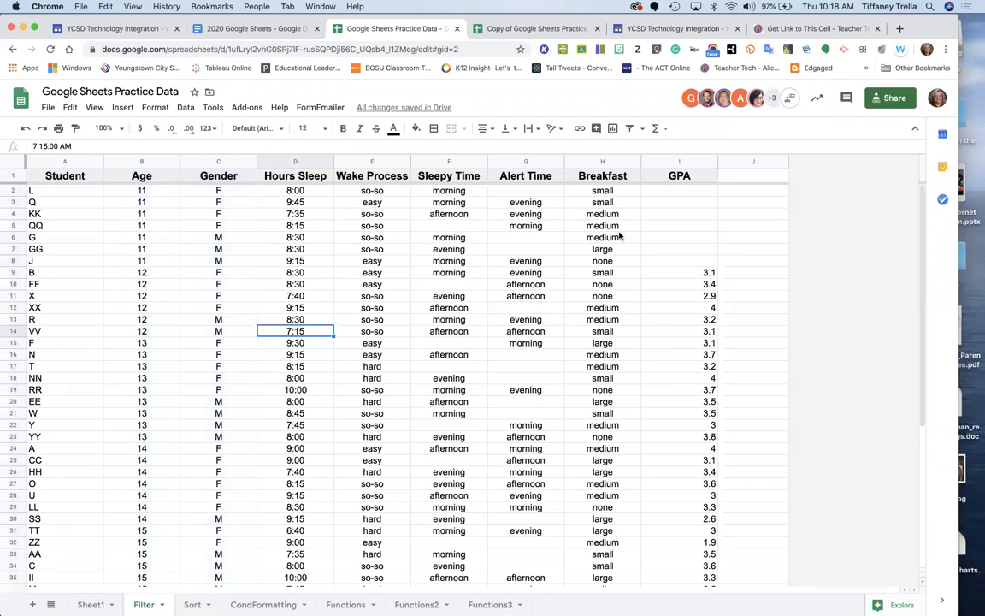
pyautogui.click(648, 273)
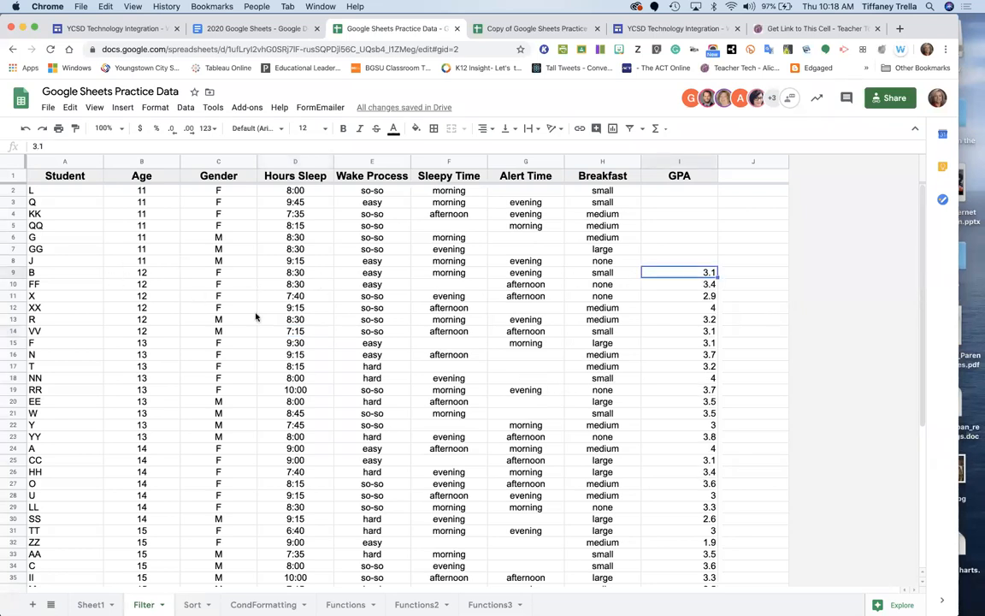
pyautogui.scroll(-1, 178, 353)
pyautogui.scroll(-2, 178, 354)
pyautogui.scroll(3, 178, 353)
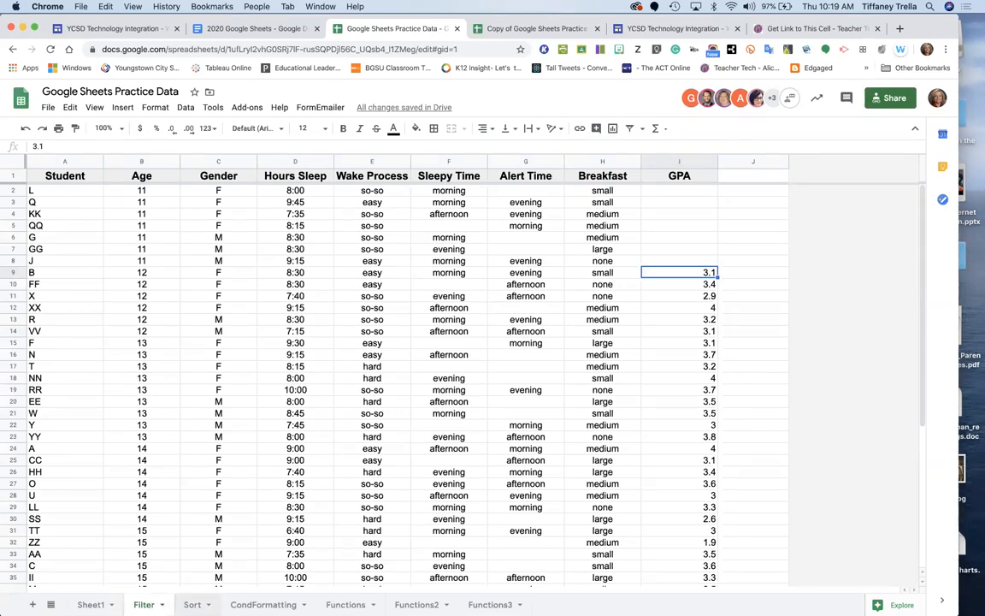
# Create a new filter view for the Age column on the Sort sheet.
pyautogui.click(193, 604)
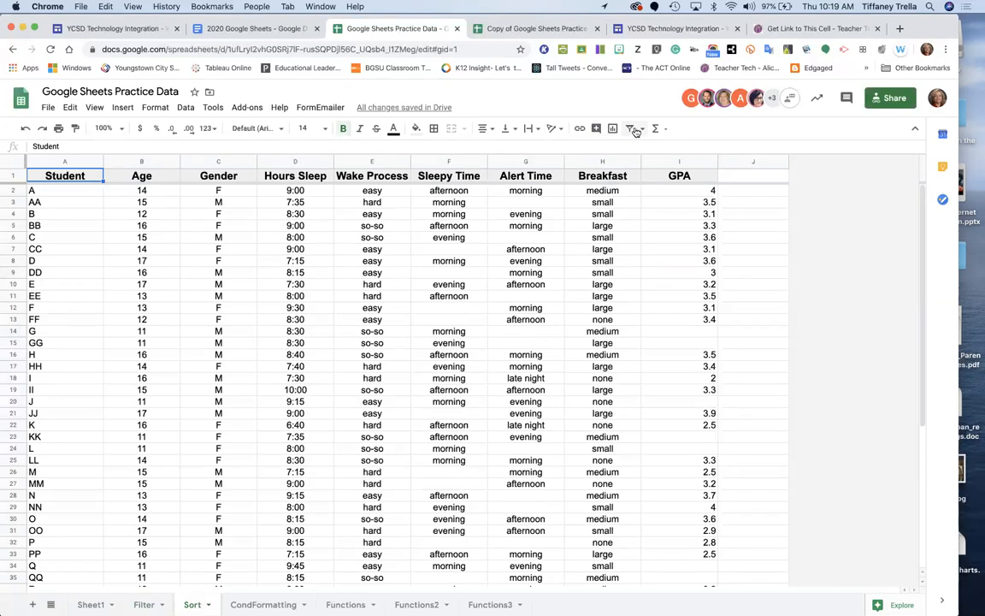
pyautogui.click(639, 130)
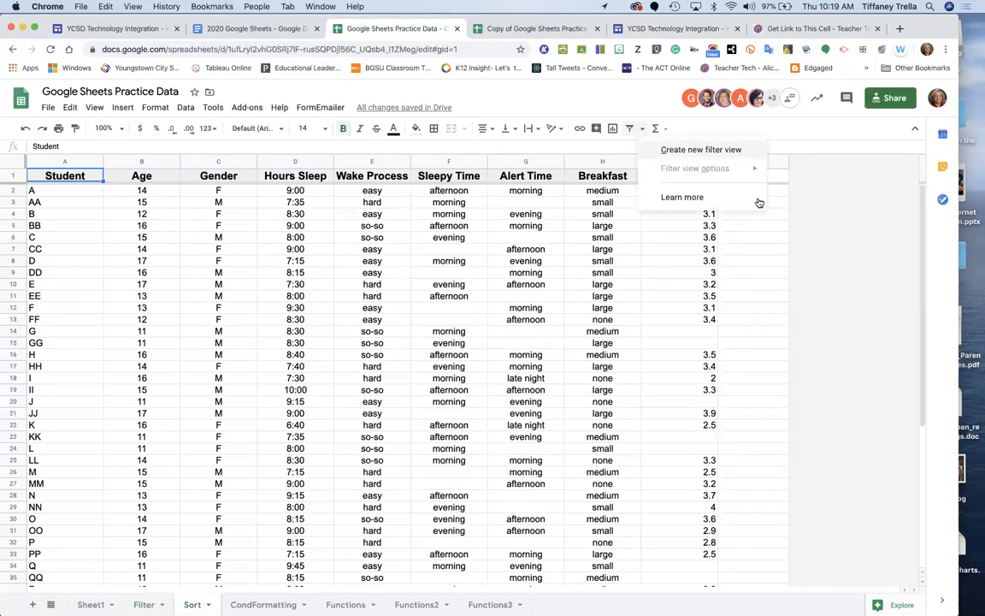
pyautogui.click(752, 249)
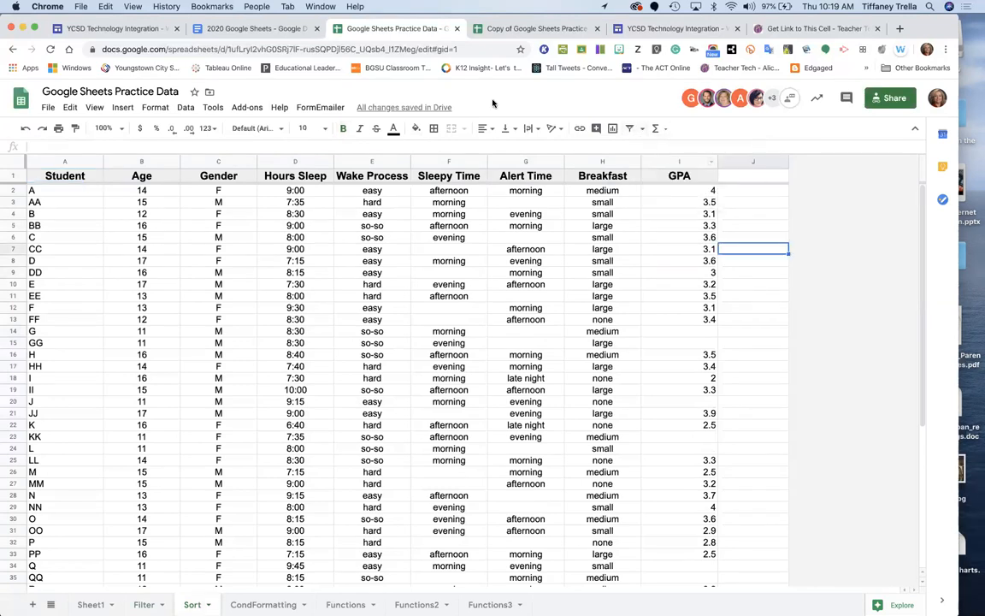
pyautogui.click(153, 163)
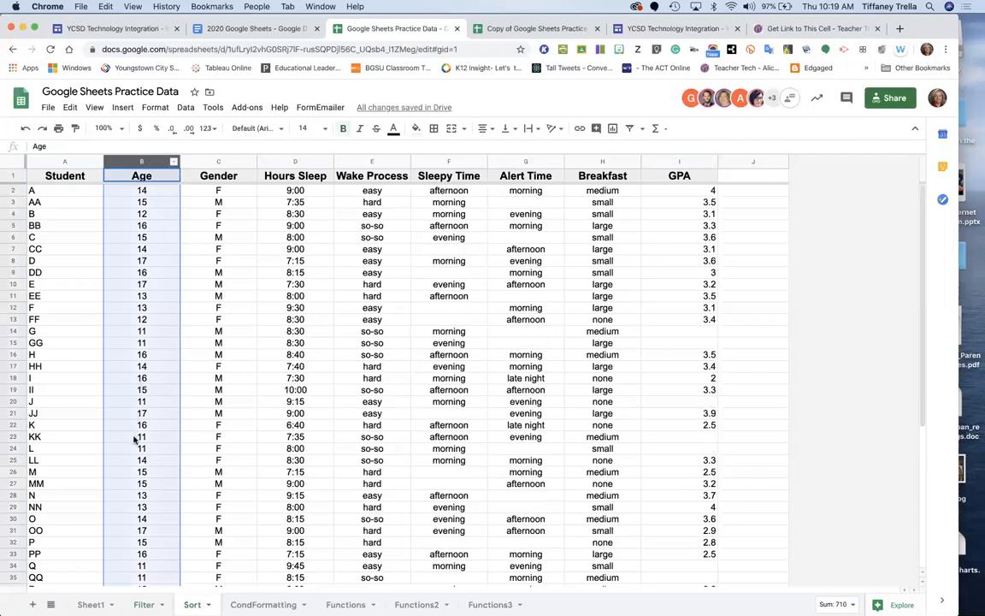
pyautogui.click(642, 128)
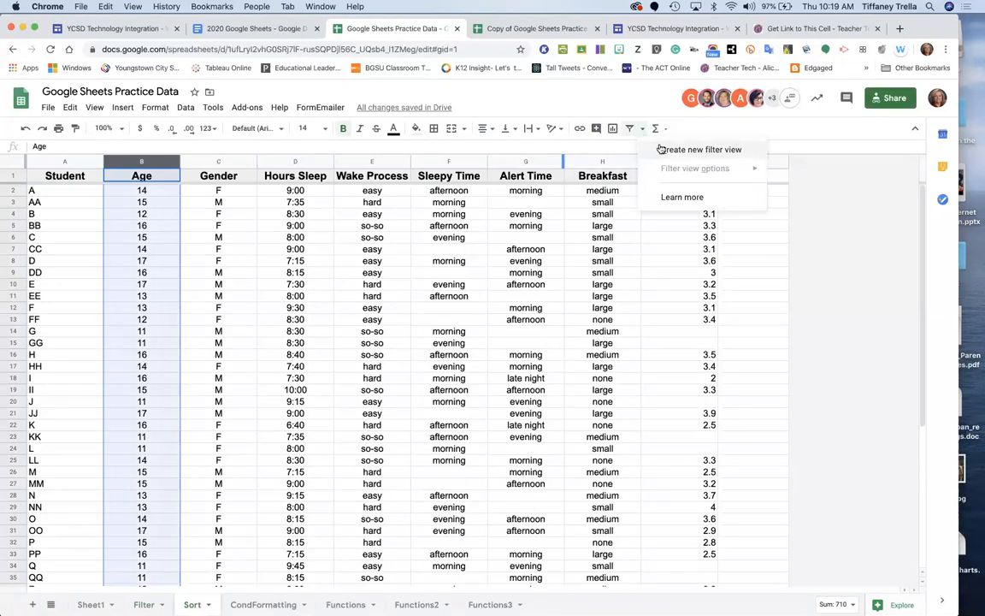
pyautogui.click(660, 148)
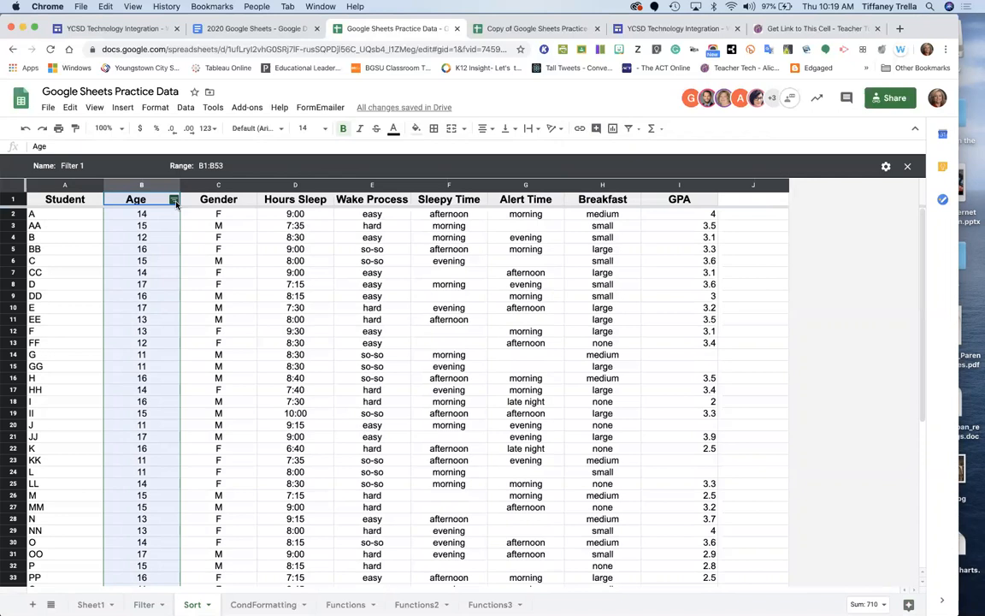
# Filter the Age column in the Filter 1 view by values to show only age 11.
pyautogui.click(175, 200)
pyautogui.click(61, 346)
pyautogui.click(25, 413)
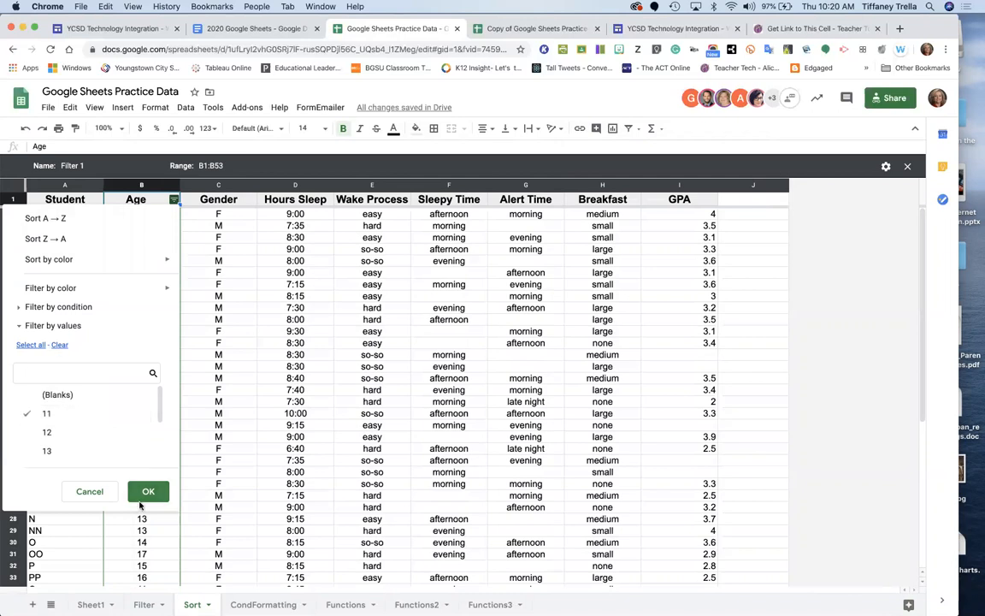
pyautogui.click(146, 493)
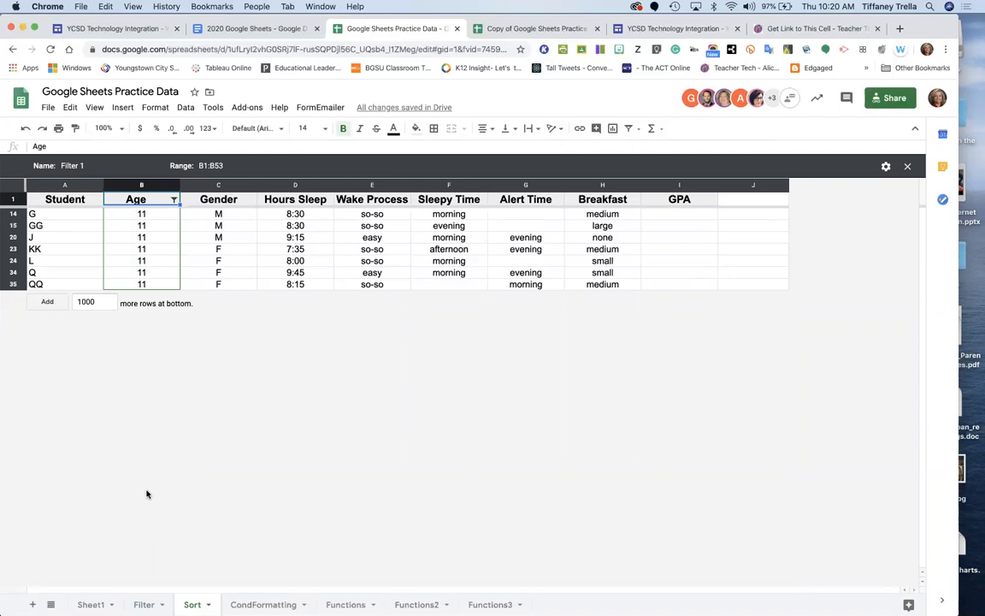
# Extend the Age filter in the Filter 1 view to include ages 12 and 13 as well as 11.
pyautogui.click(174, 201)
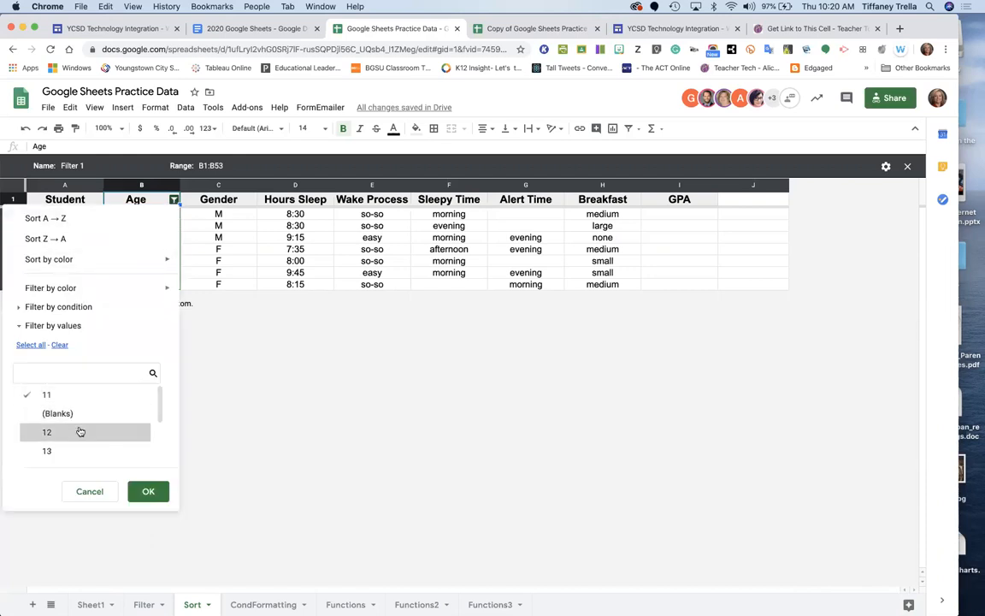
pyautogui.scroll(-3, 79, 431)
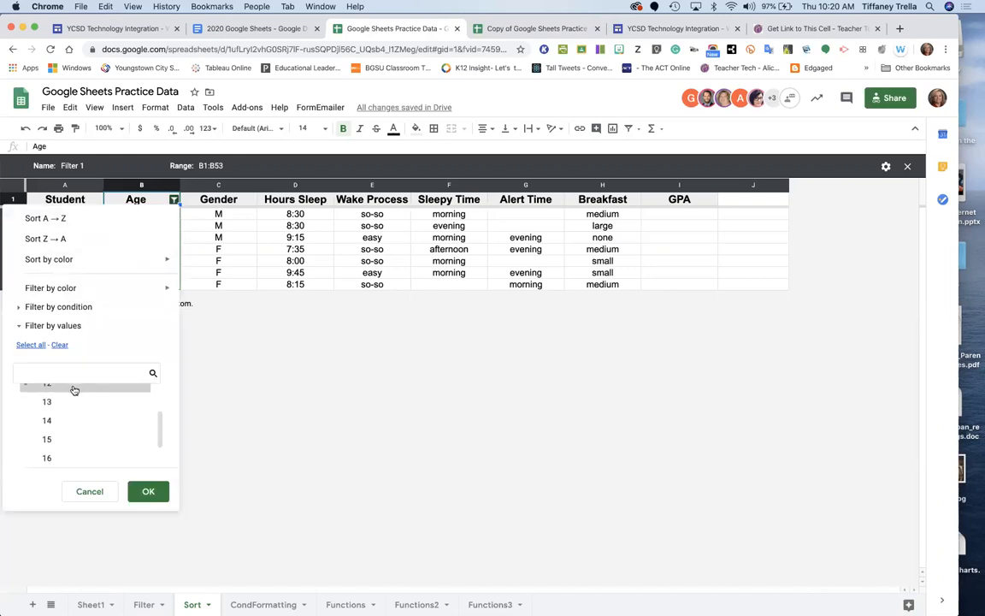
pyautogui.click(70, 402)
pyautogui.click(148, 492)
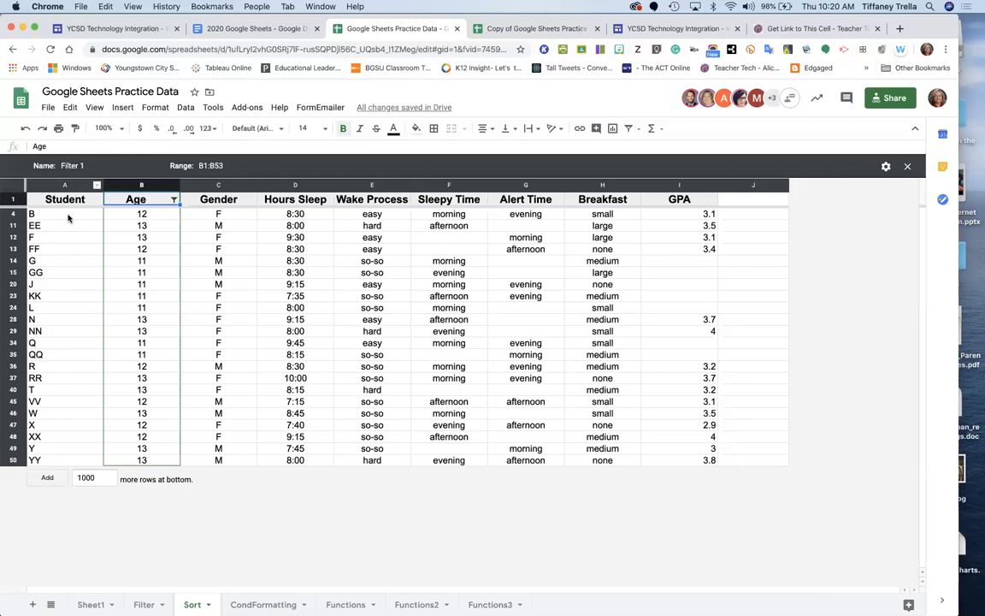
pyautogui.click(173, 201)
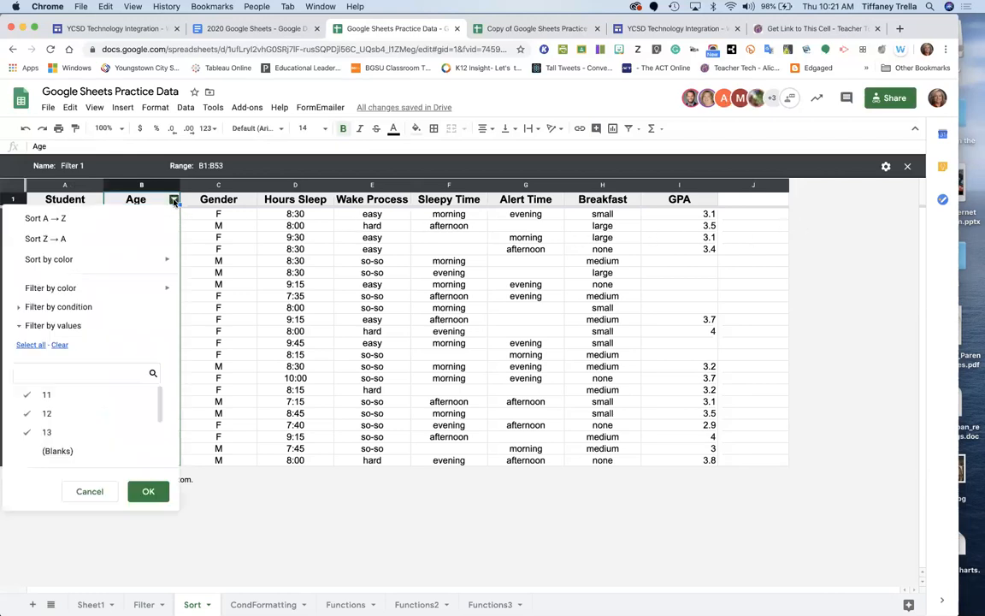
pyautogui.click(100, 491)
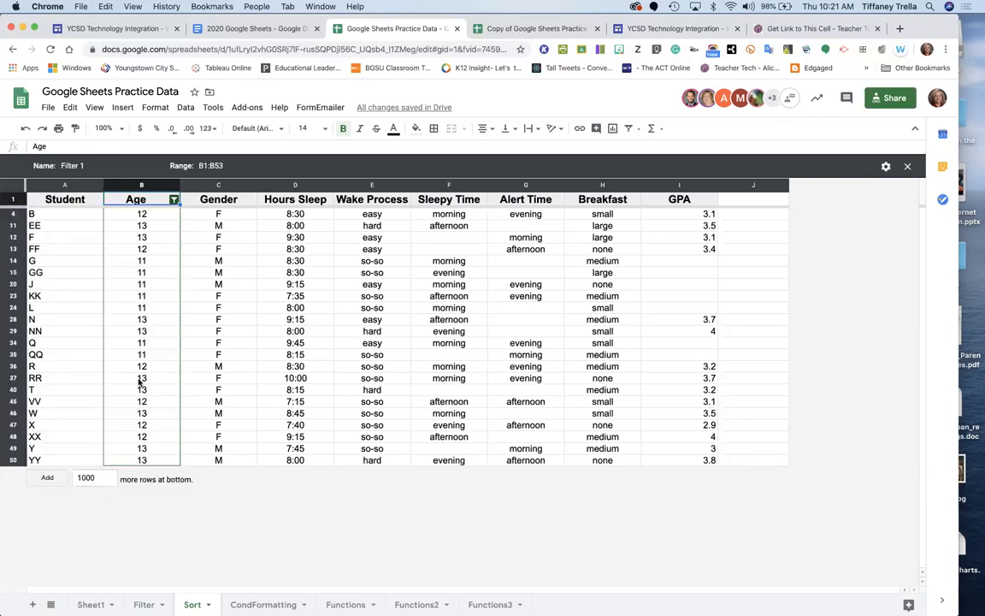
# Turn off the Filter 1 view, select the whole Sort sheet and create a new filter view covering all its columns.
pyautogui.click(631, 129)
pyautogui.click(642, 200)
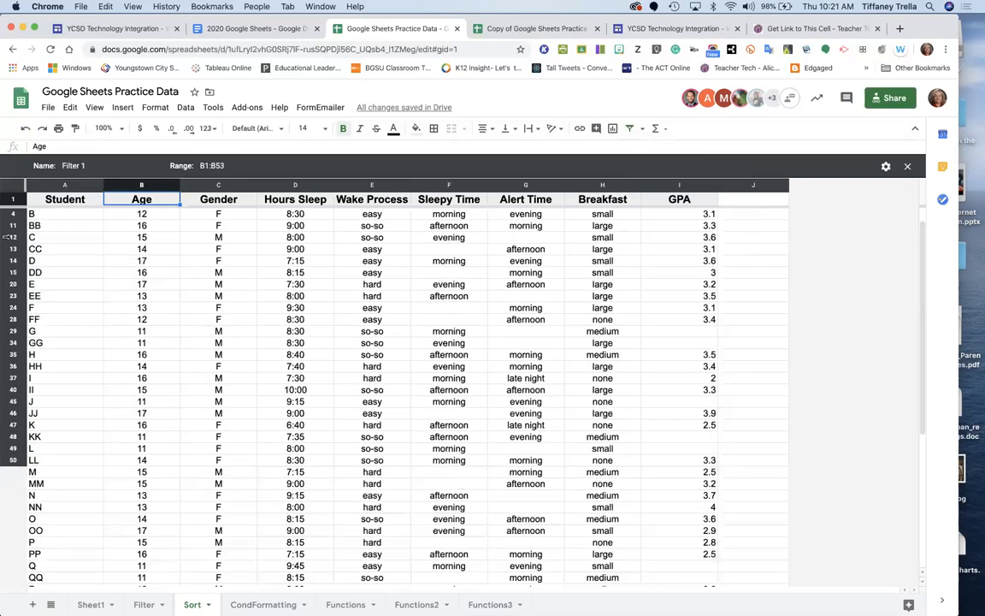
pyautogui.click(13, 164)
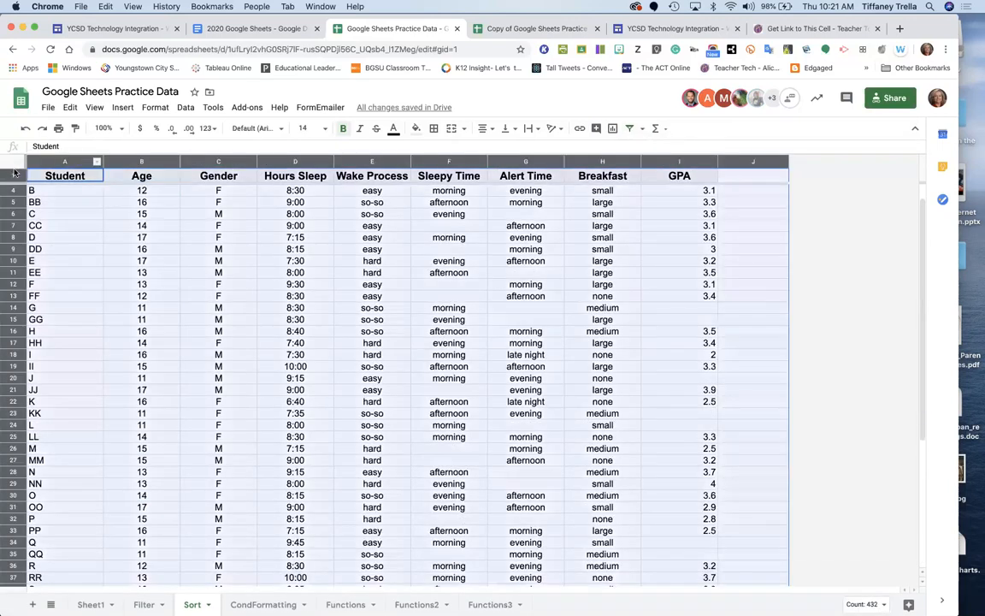
pyautogui.click(646, 129)
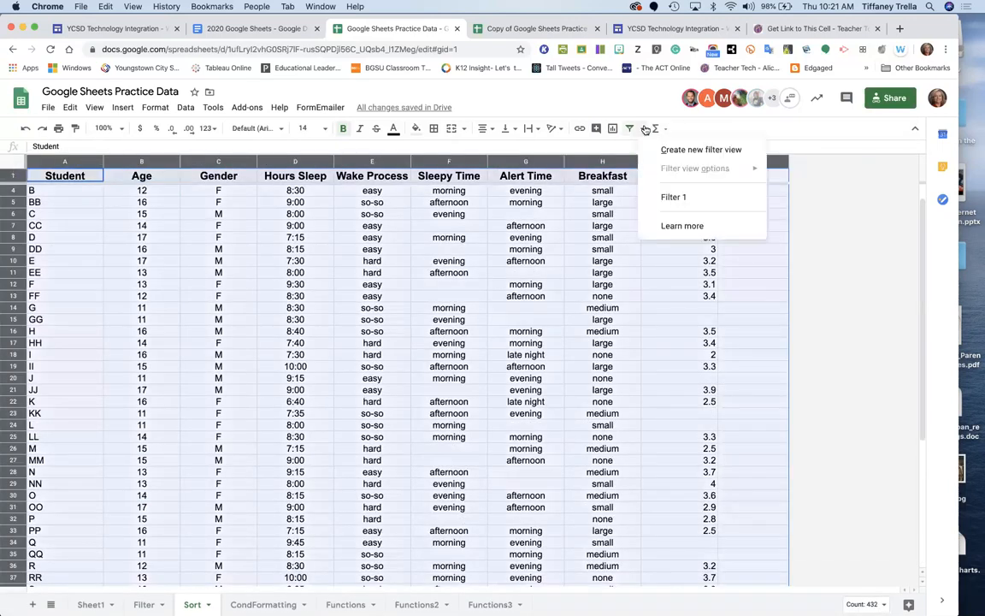
pyautogui.click(656, 149)
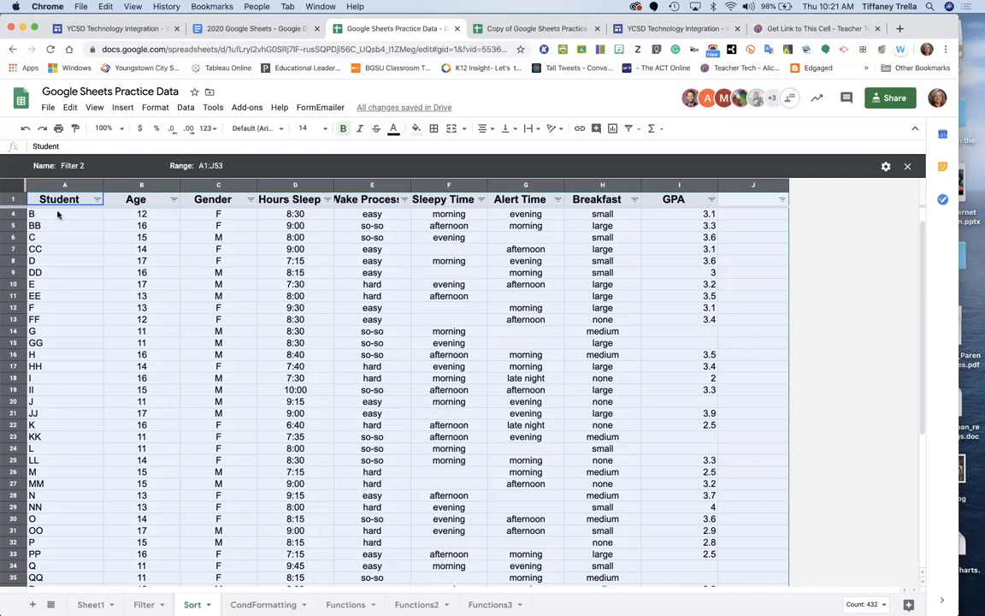
# Filter the Age column in the new filter view to show only ages 11 and 12.
pyautogui.click(173, 200)
pyautogui.click(58, 345)
pyautogui.click(47, 413)
pyautogui.click(47, 431)
pyautogui.click(149, 491)
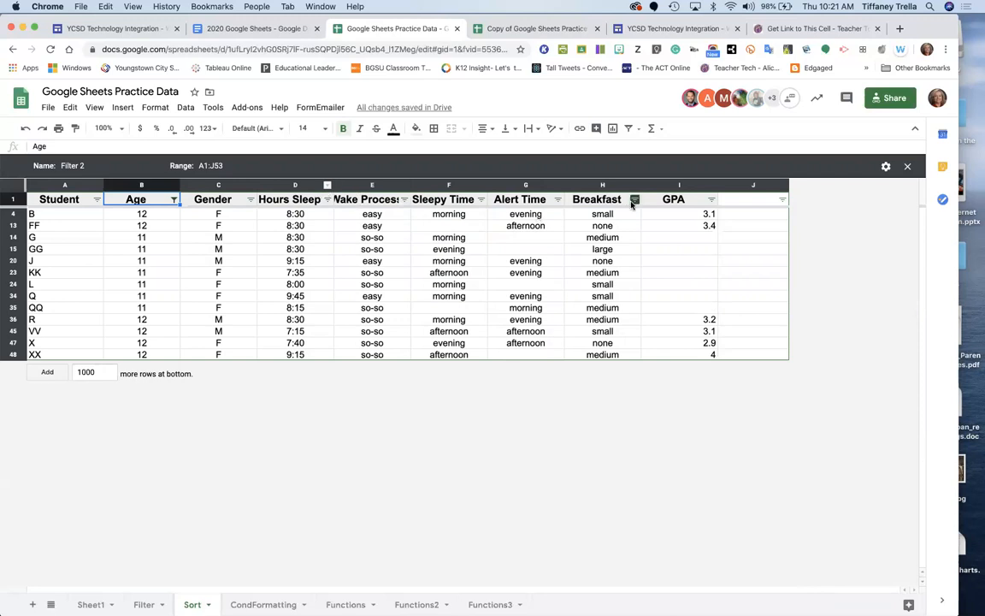
# Filter the Breakfast column by values to show only small.
pyautogui.click(634, 200)
pyautogui.click(520, 345)
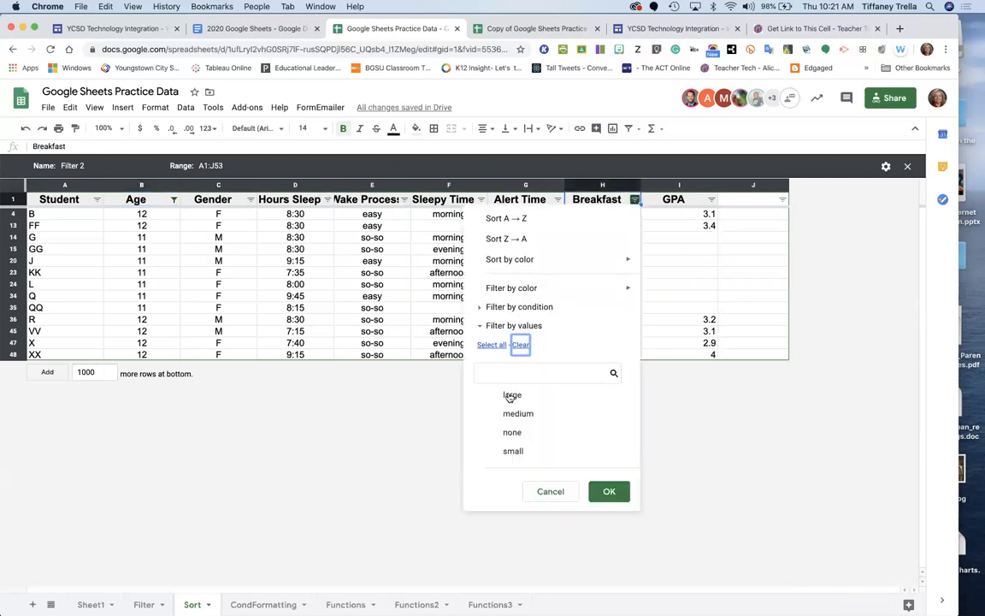
pyautogui.click(504, 451)
pyautogui.click(624, 496)
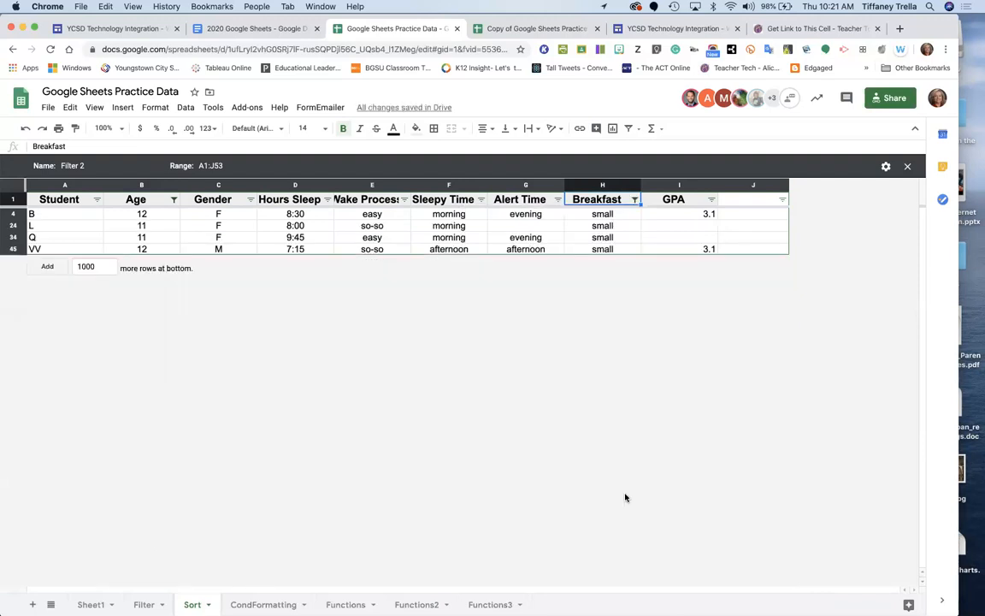
# Add large and medium to the values shown by the Breakfast filter.
pyautogui.click(633, 199)
pyautogui.click(541, 416)
pyautogui.click(541, 432)
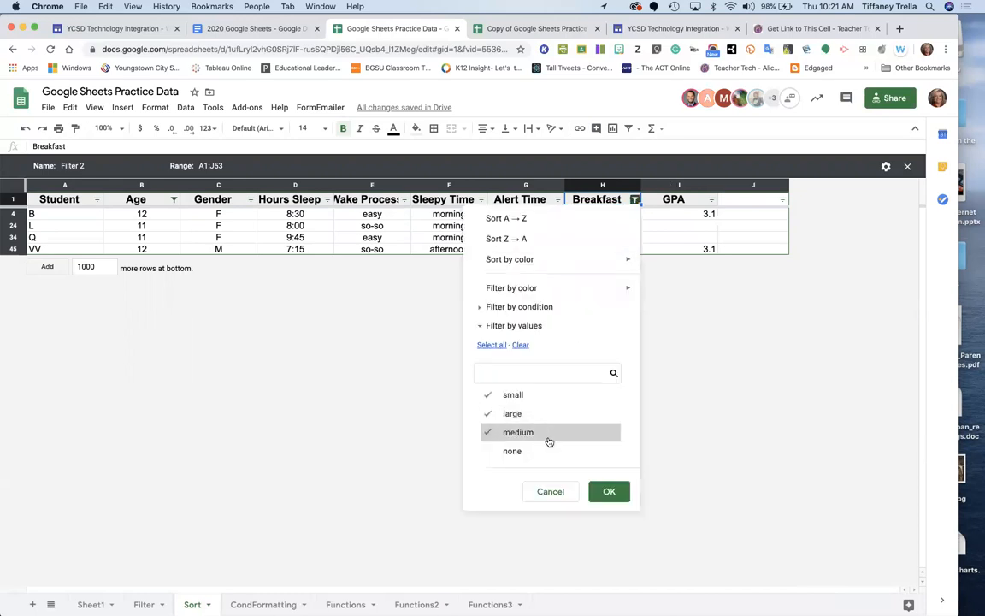
pyautogui.click(609, 491)
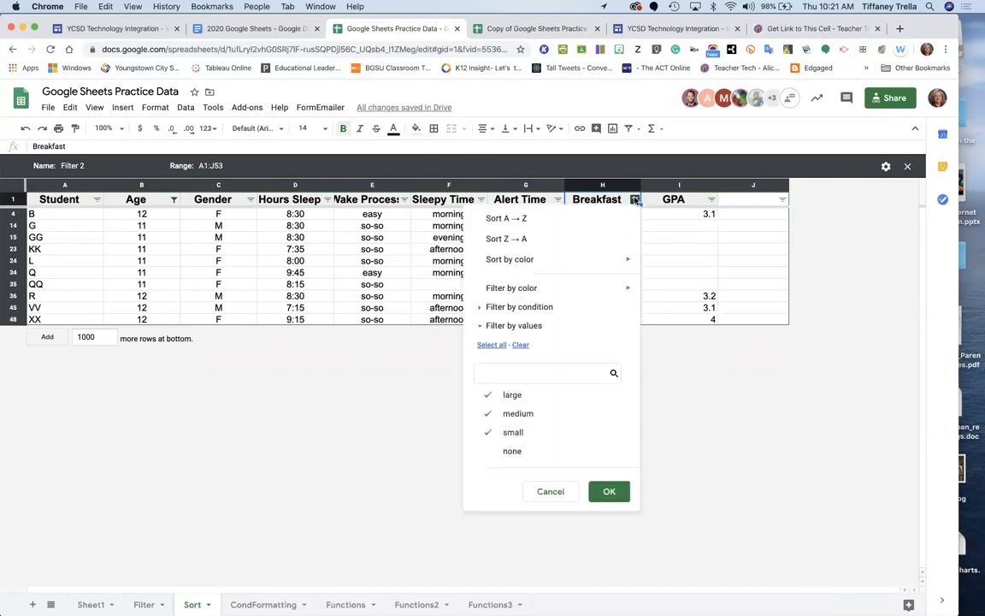
# Clear the Breakfast filter's values and show only none.
pyautogui.click(520, 345)
pyautogui.click(513, 449)
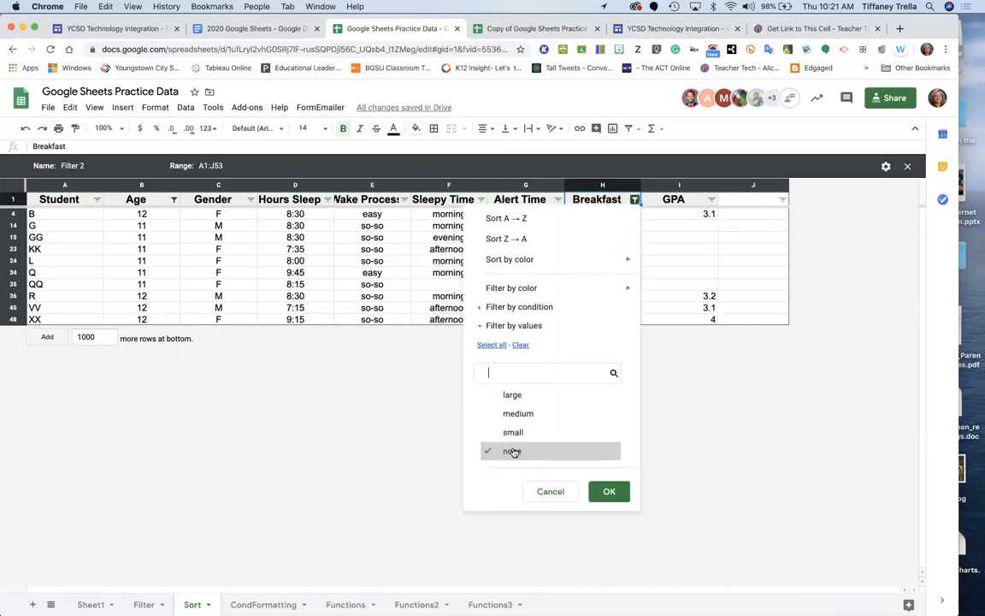
pyautogui.click(622, 492)
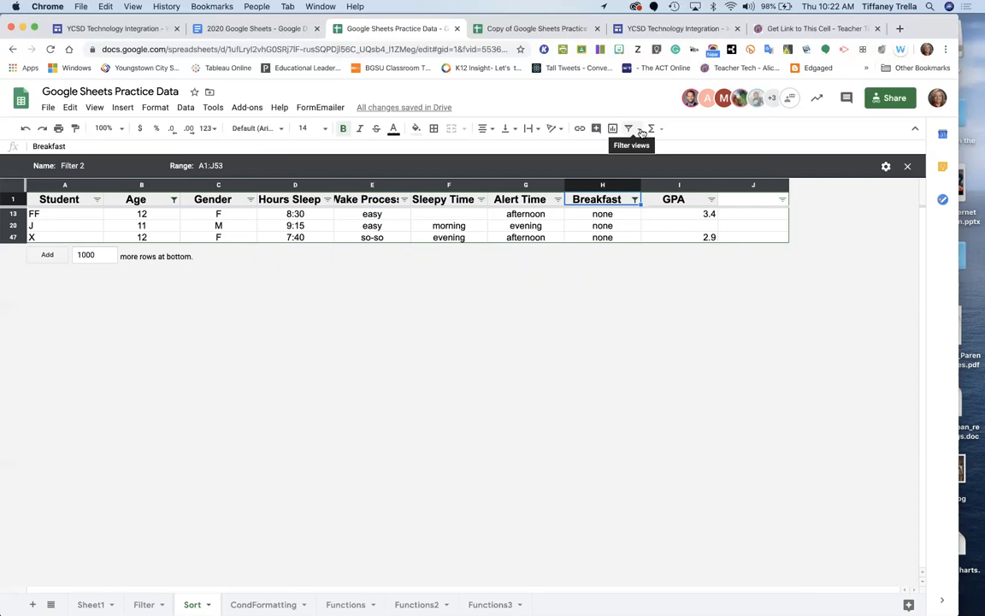
# Turn off the Filter 2 view, reopen the saved Filter 1 view and check which Age values it includes.
pyautogui.click(641, 131)
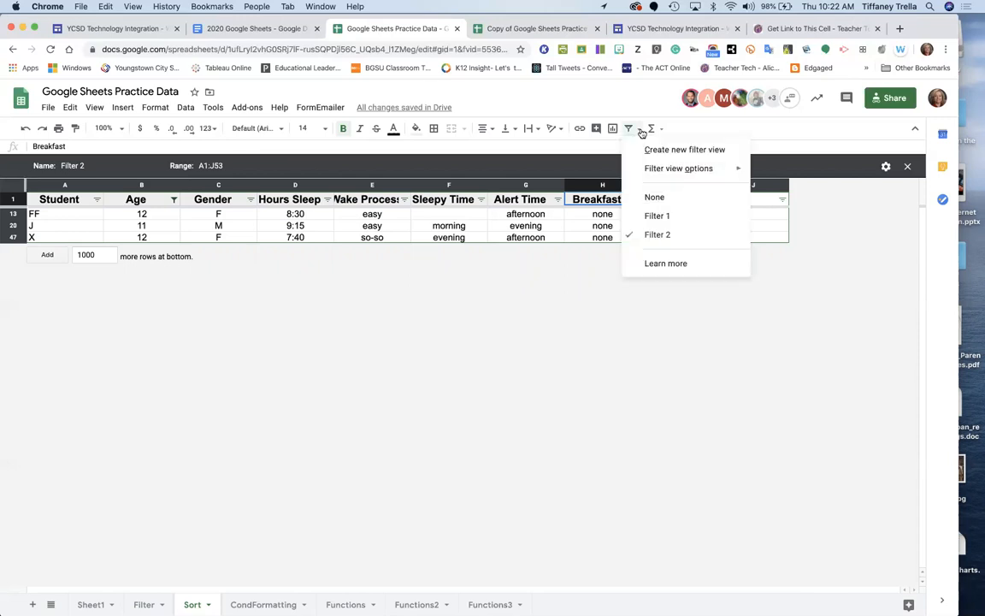
pyautogui.click(655, 198)
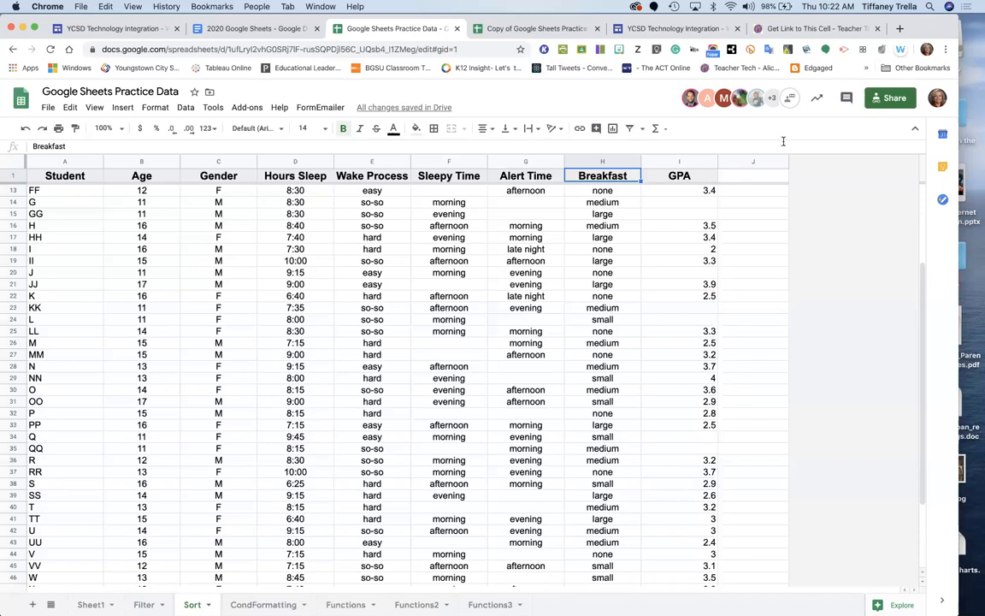
pyautogui.click(642, 130)
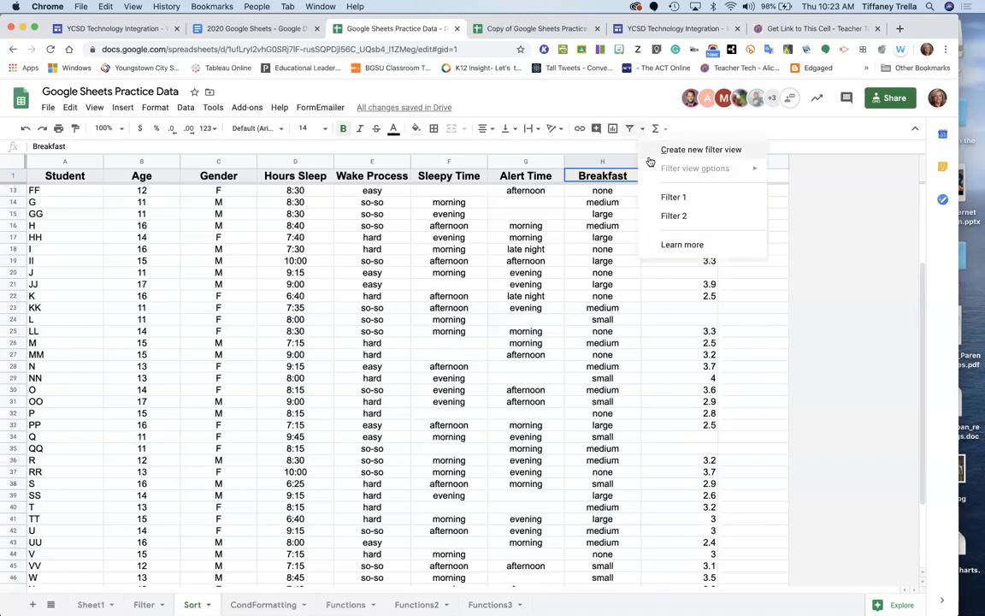
pyautogui.click(658, 201)
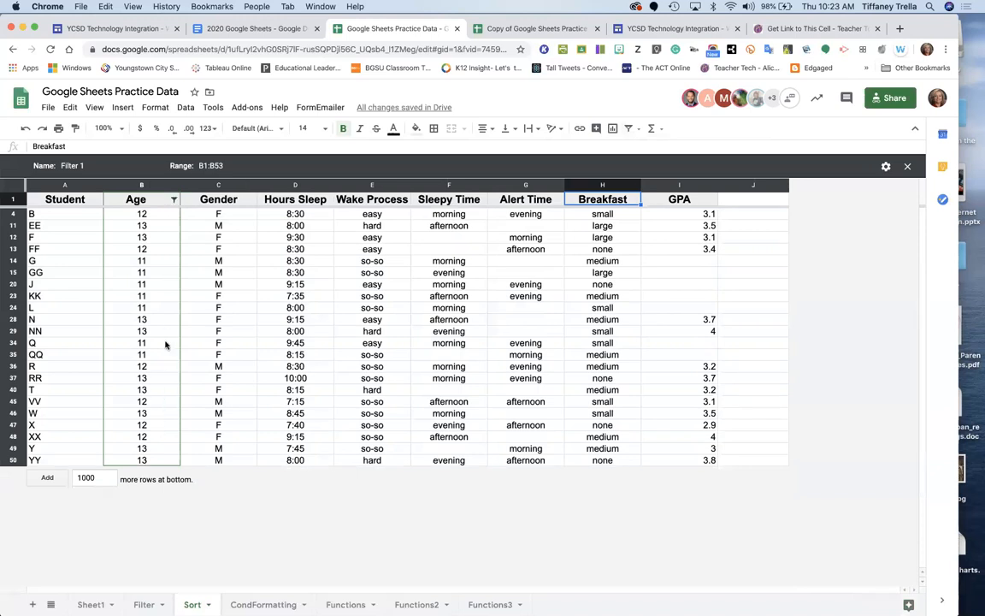
pyautogui.click(173, 200)
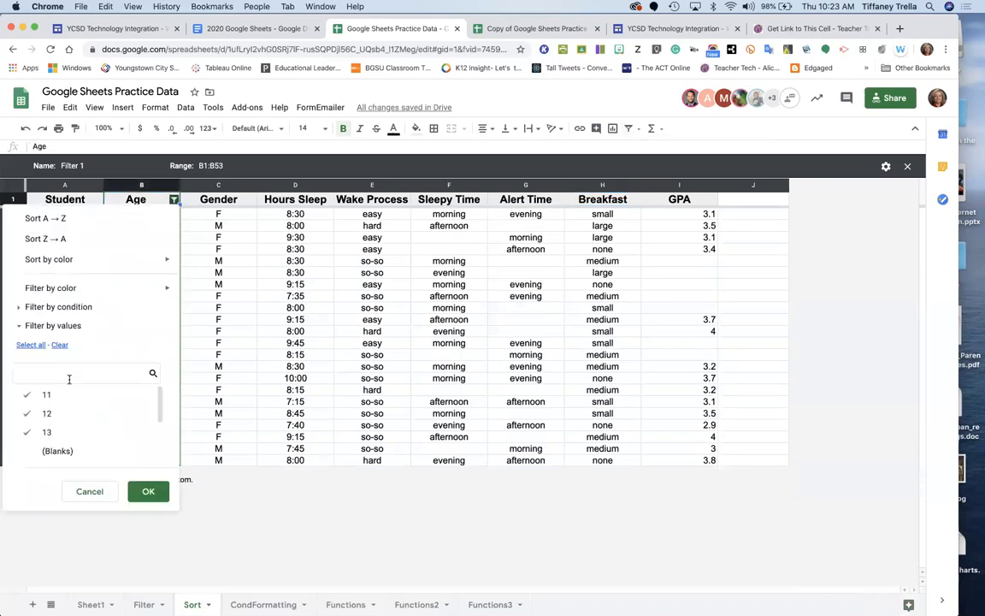
pyautogui.click(89, 491)
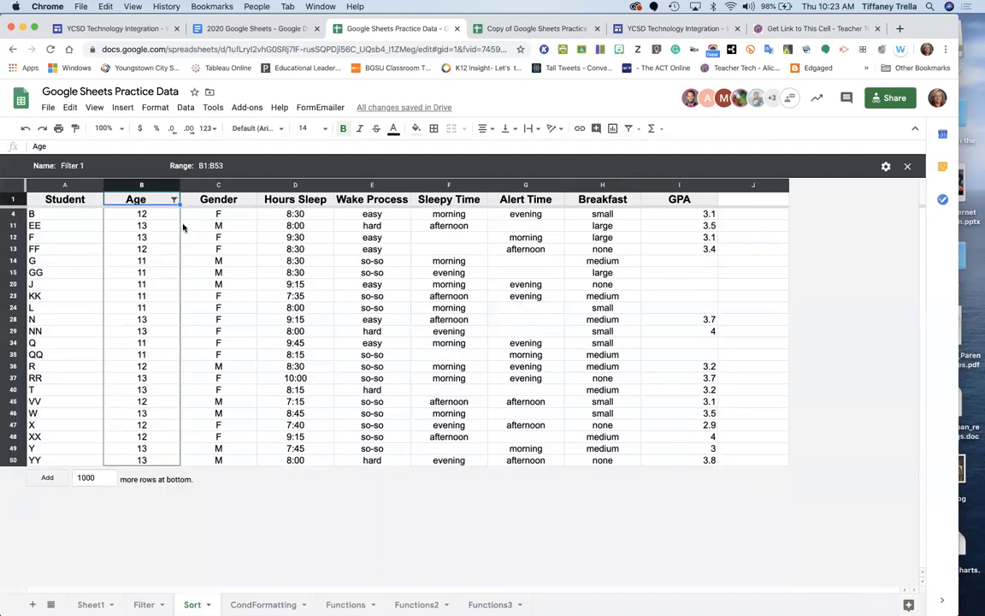
# Turn off the Filter 1 view, reopen the saved Filter 2 view and review the list of filter views.
pyautogui.click(638, 128)
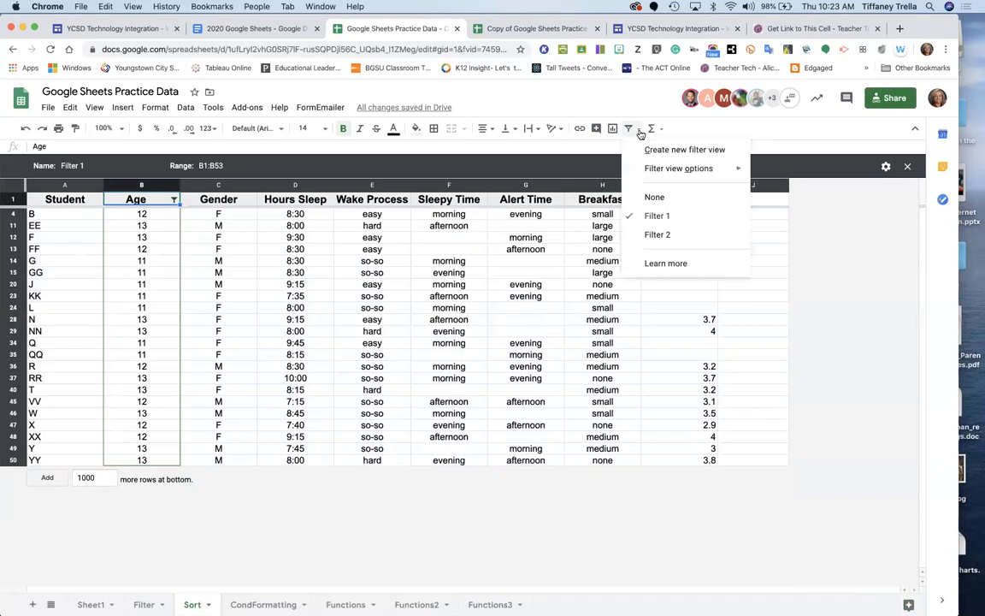
pyautogui.click(654, 196)
pyautogui.click(641, 129)
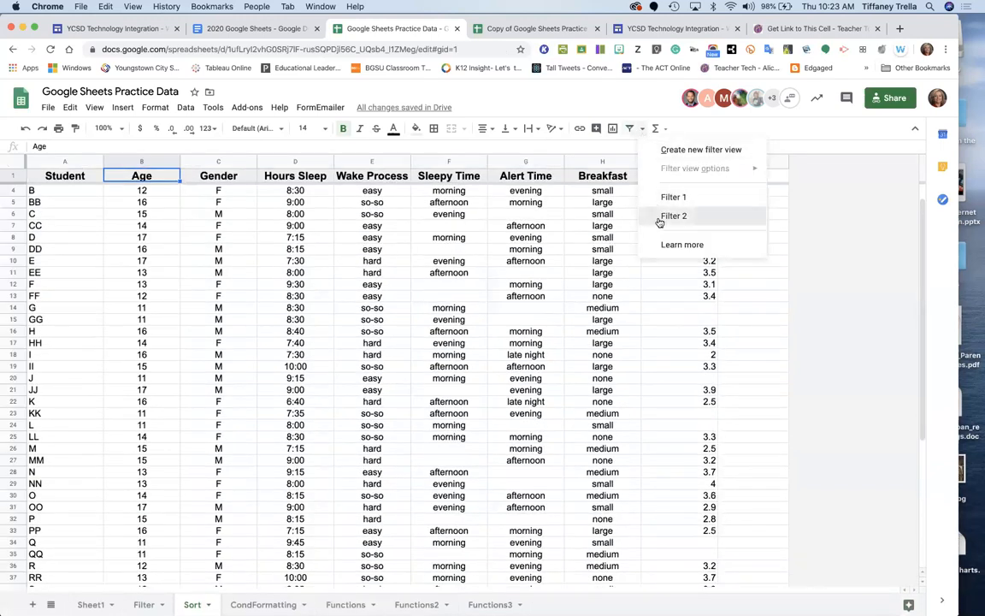
pyautogui.click(659, 216)
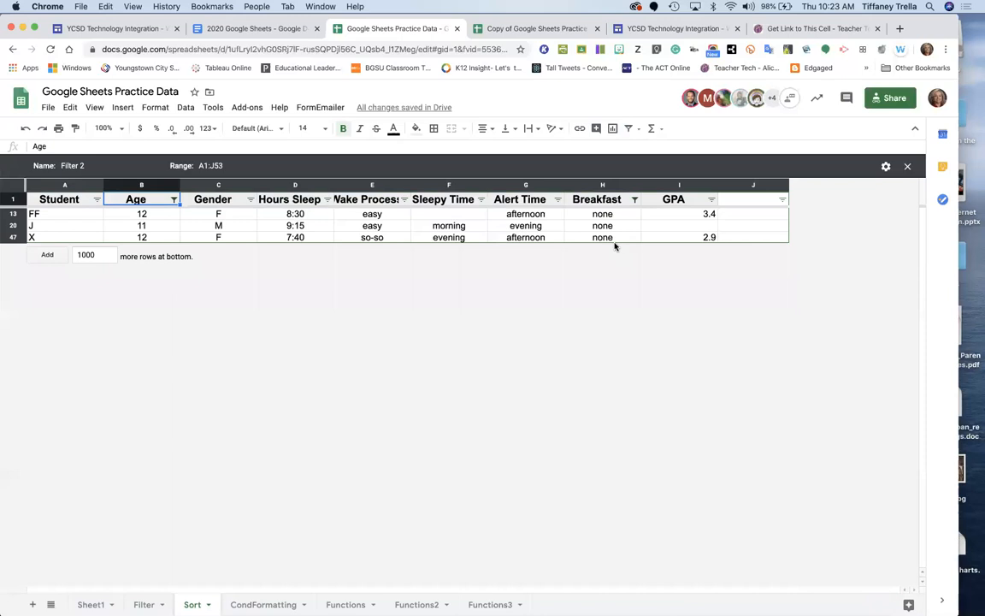
pyautogui.click(638, 128)
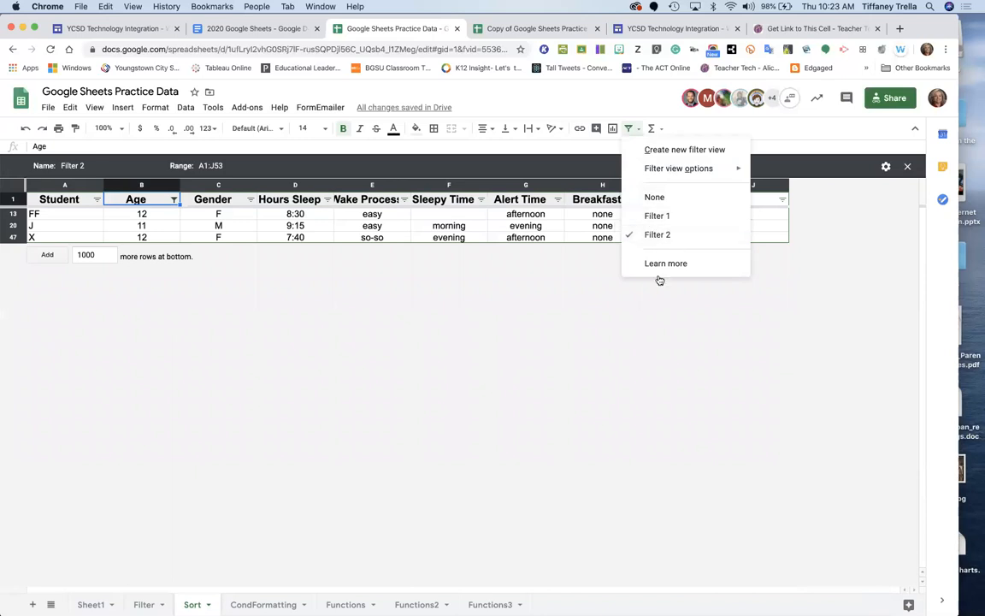
pyautogui.click(561, 341)
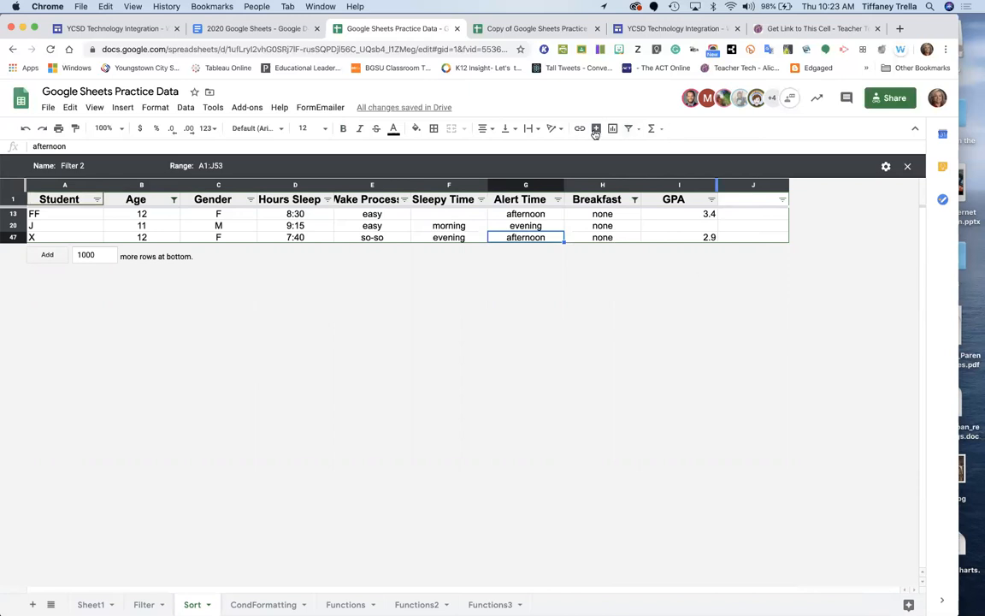
# Turn off the Filter 2 view and return to the start of the unfiltered Sort sheet.
pyautogui.click(638, 131)
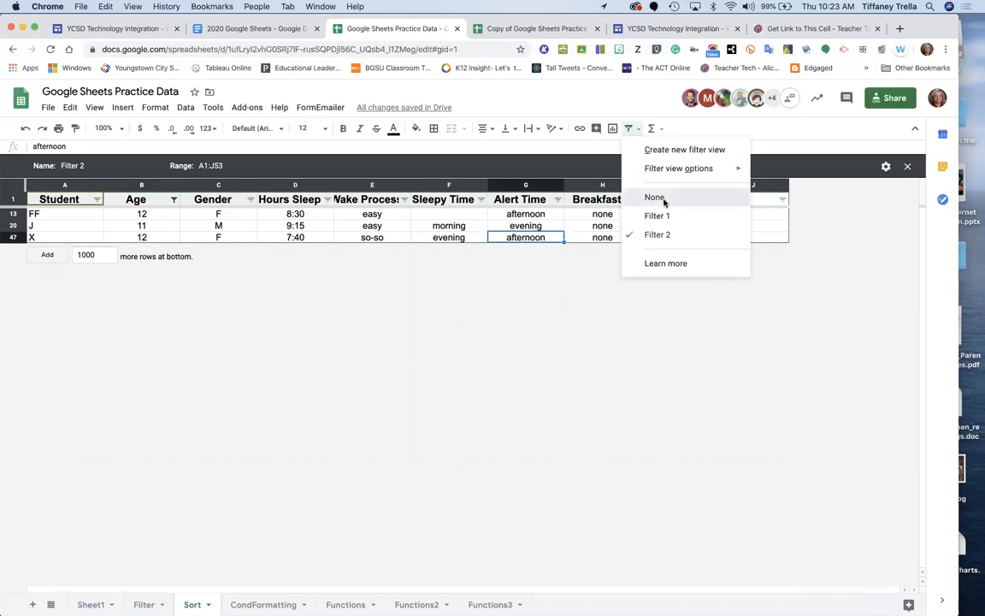
pyautogui.click(663, 201)
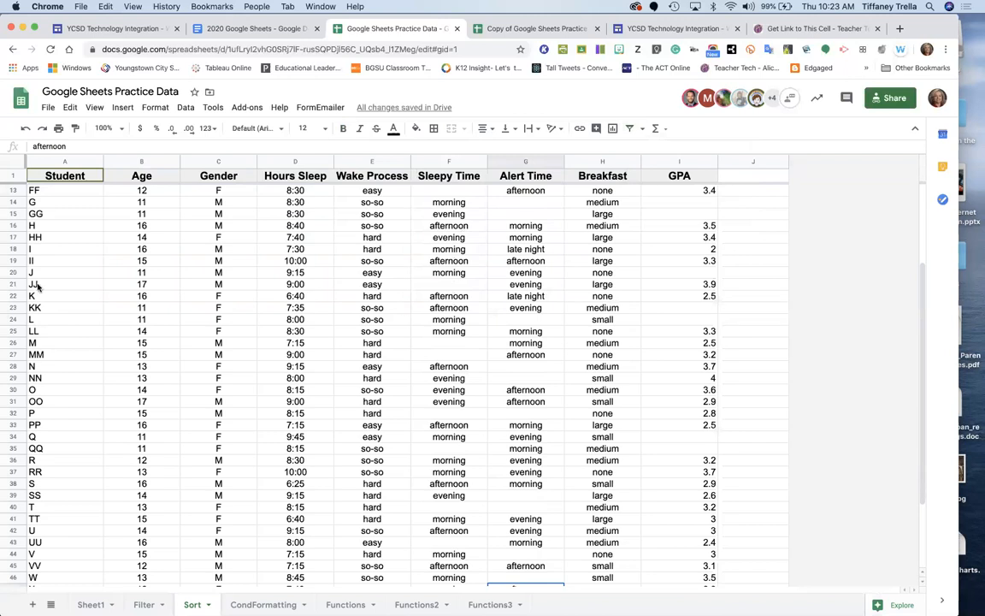
pyautogui.scroll(5, 119, 322)
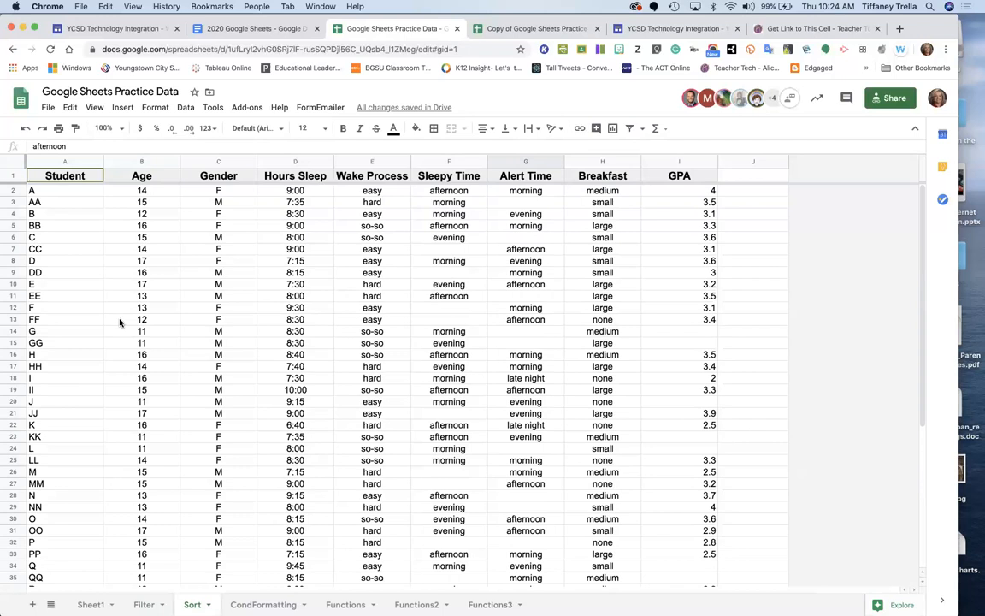
# Search the Sort sheet for ZZ and look over the student rows.
pyautogui.press('super+f')
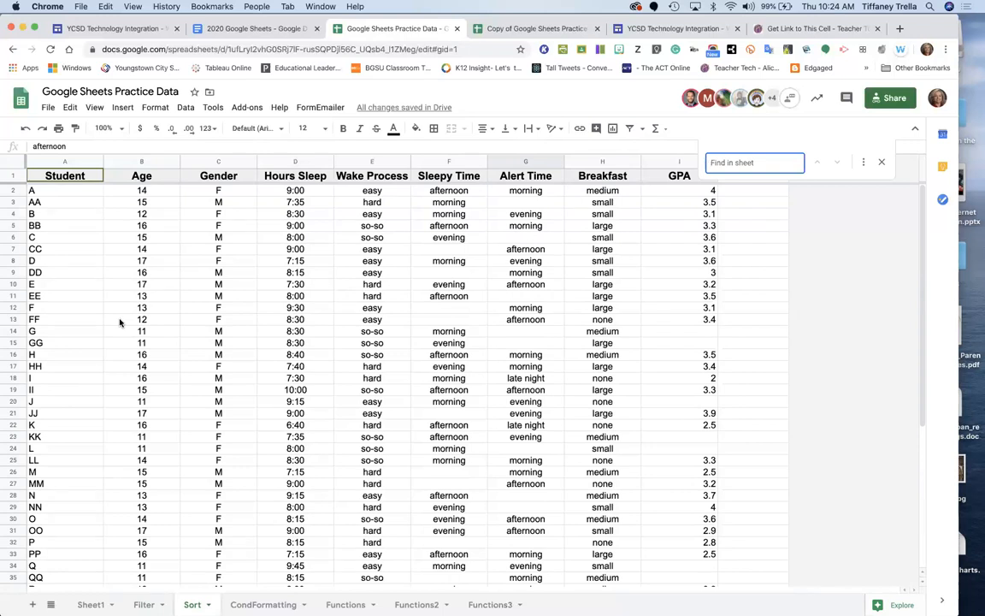
pyautogui.write('ZZ')
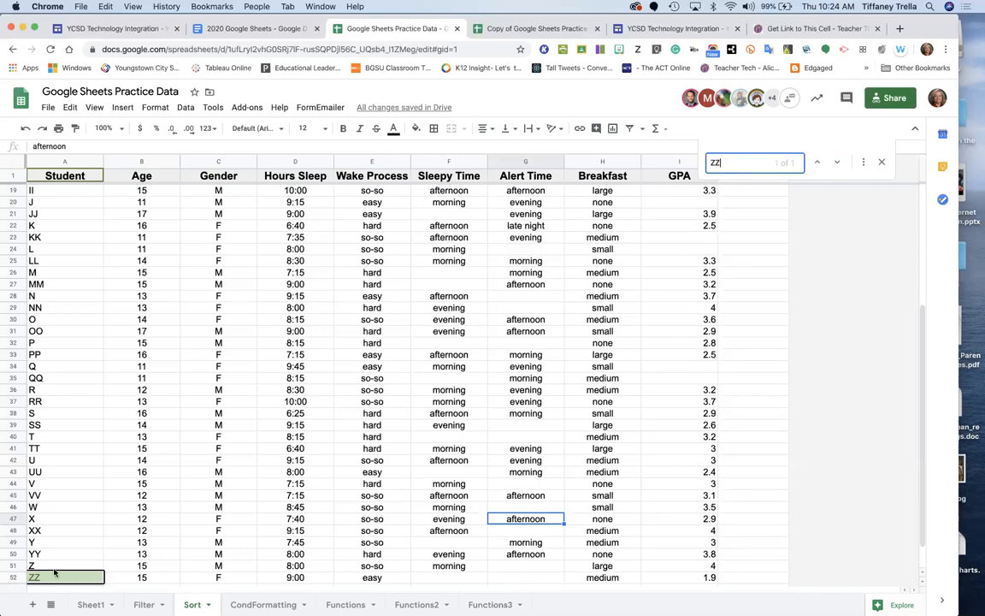
pyautogui.scroll(5, 95, 383)
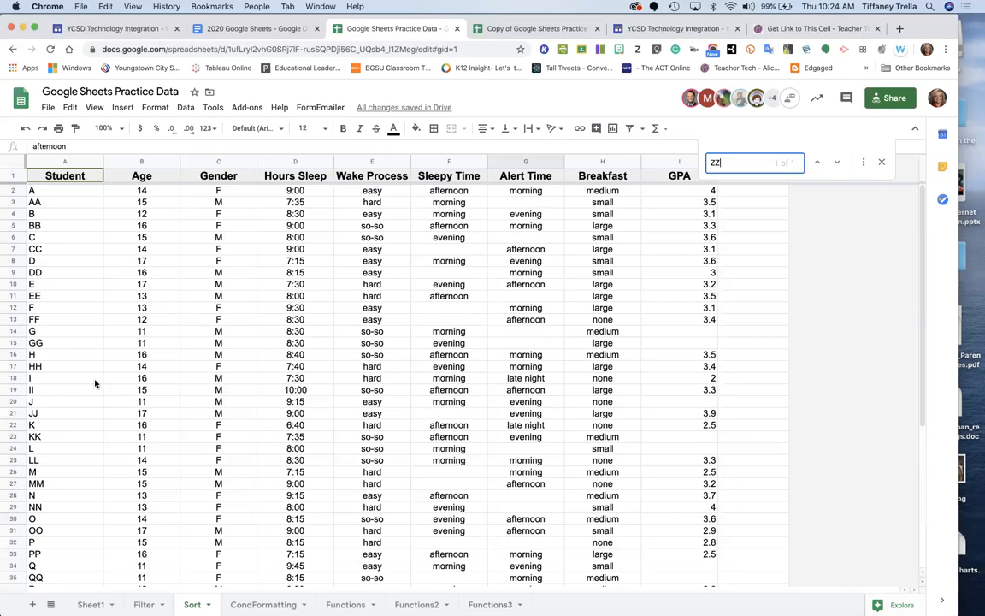
# Look through the student rows of the Sort sheet for the ZZ match, return to the first rows and clear the search term.
pyautogui.scroll(-5, 94, 383)
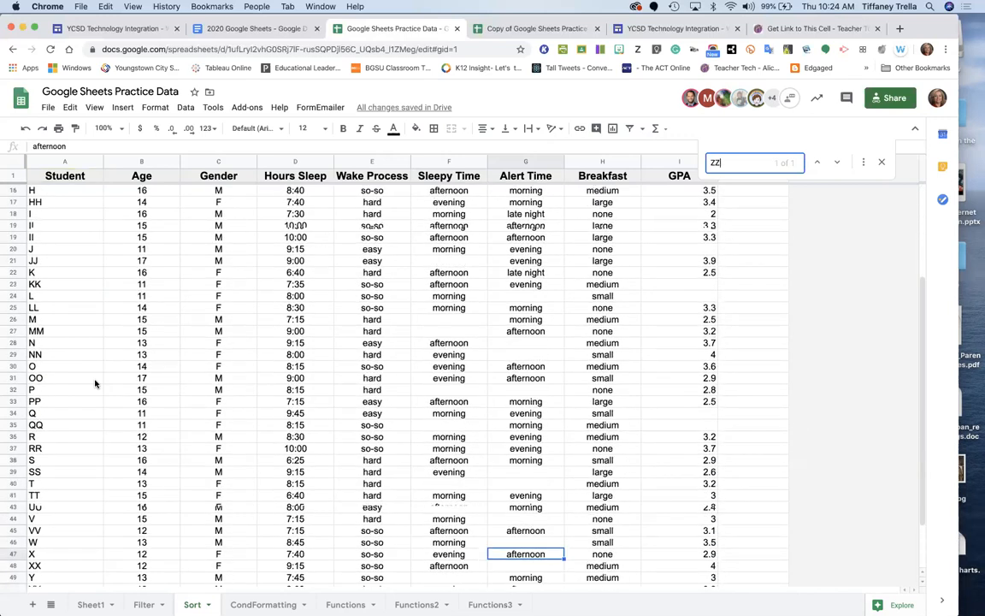
pyautogui.scroll(-2, 95, 383)
pyautogui.scroll(5, 95, 383)
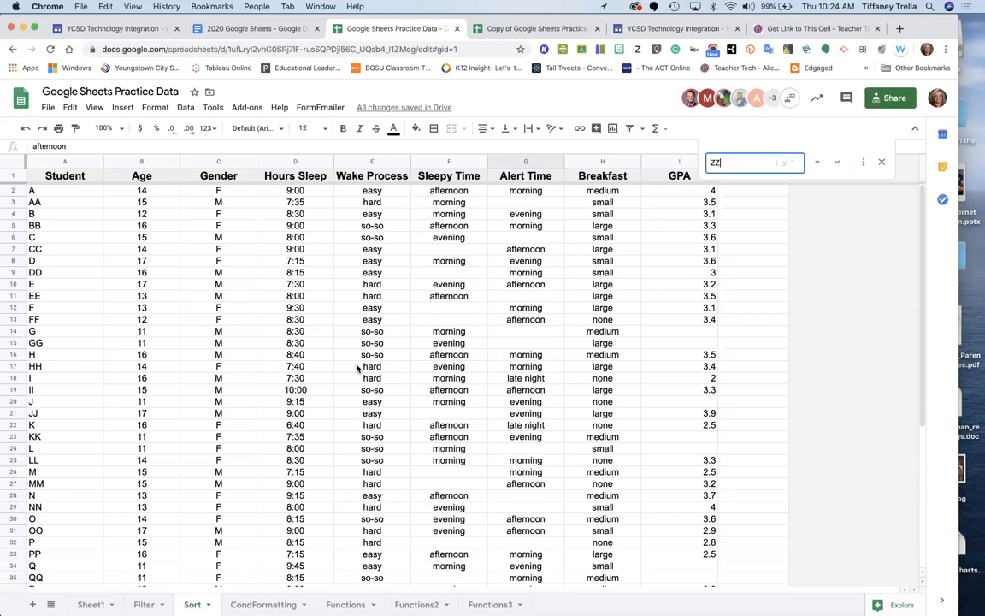
pyautogui.scroll(-3, 197, 448)
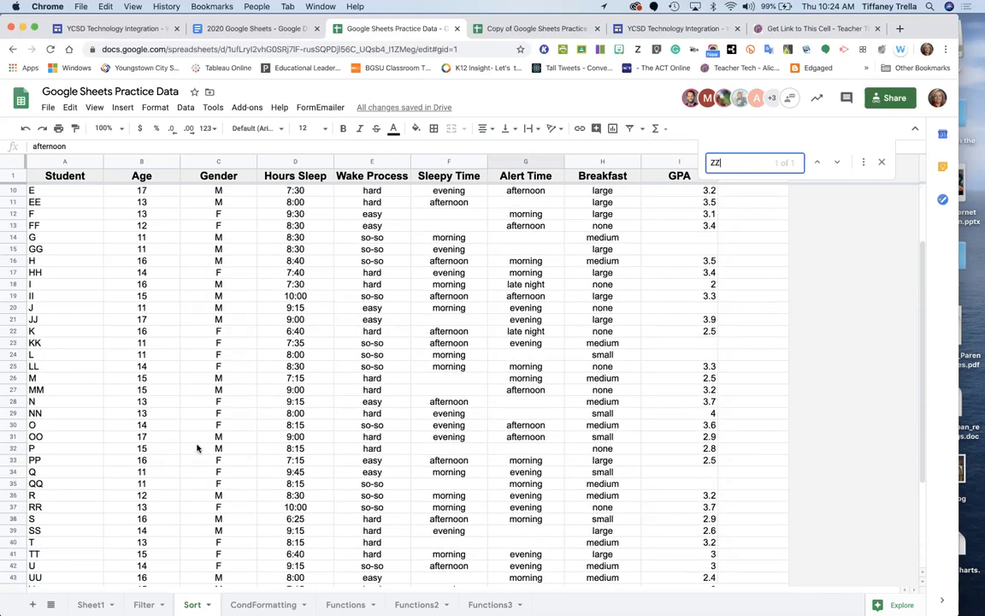
pyautogui.scroll(-4, 196, 448)
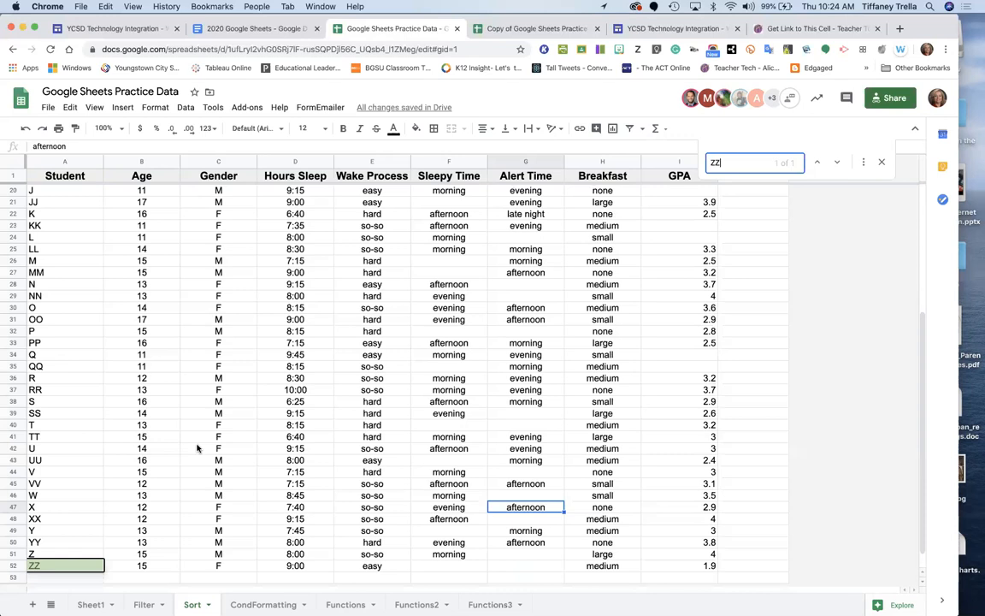
pyautogui.scroll(7, 196, 448)
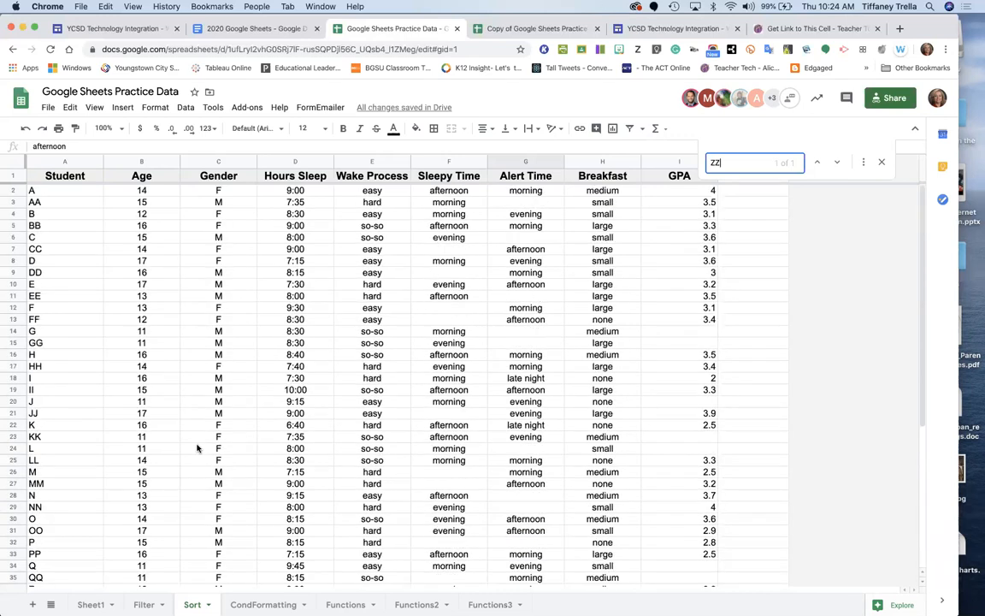
pyautogui.press('BackSpace')
pyautogui.press('BackSpace')
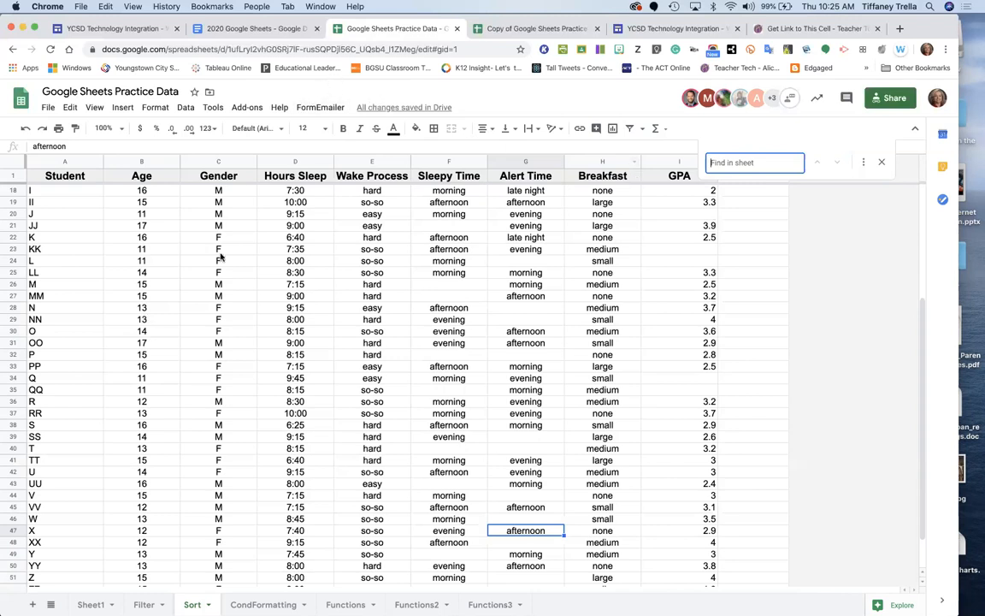
# Bring up the browser's own page search, dismiss it and return to the Sort sheet's cells.
pyautogui.click(489, 49)
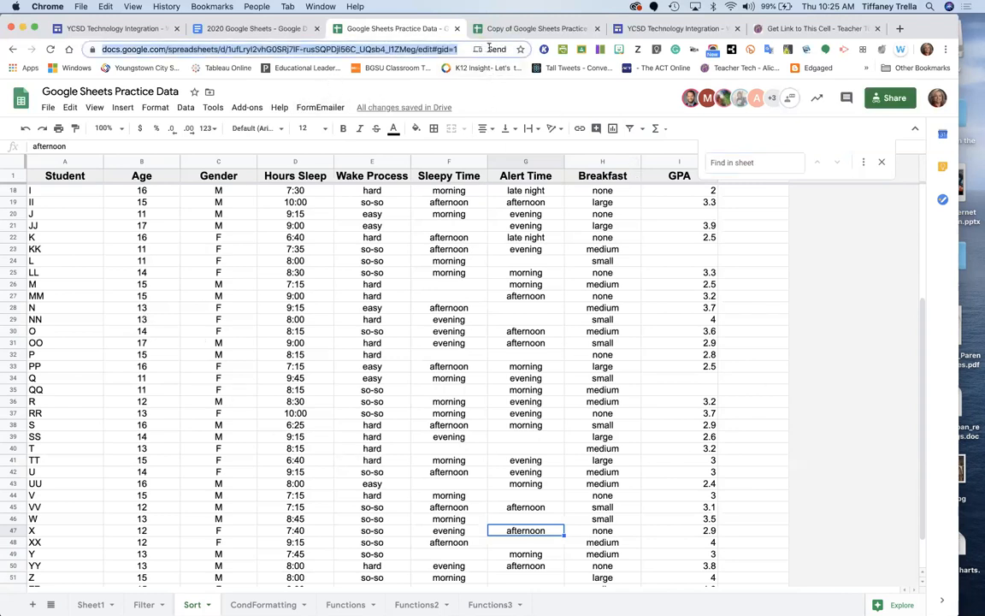
pyautogui.press('super+f')
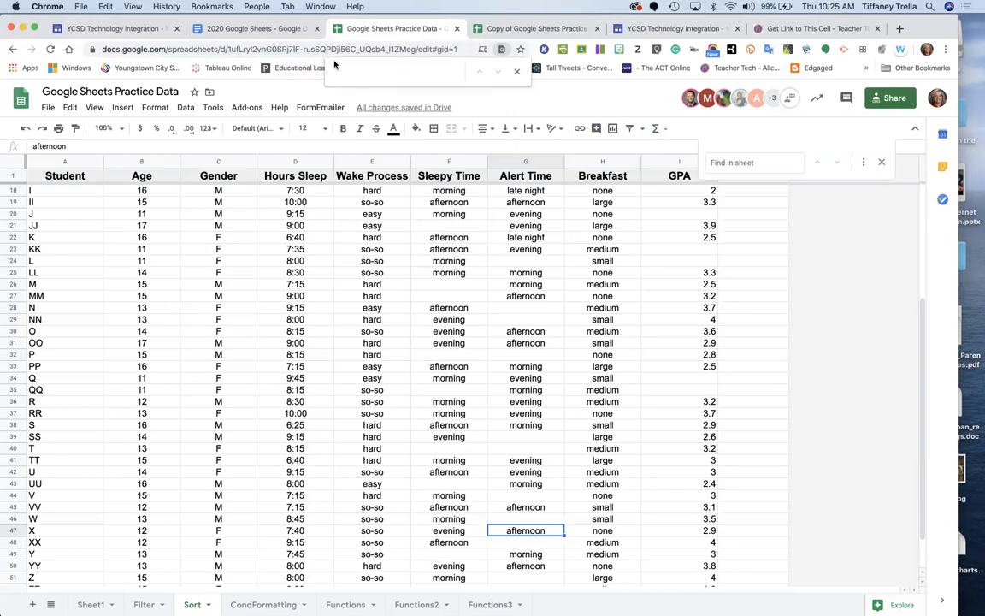
pyautogui.click(517, 72)
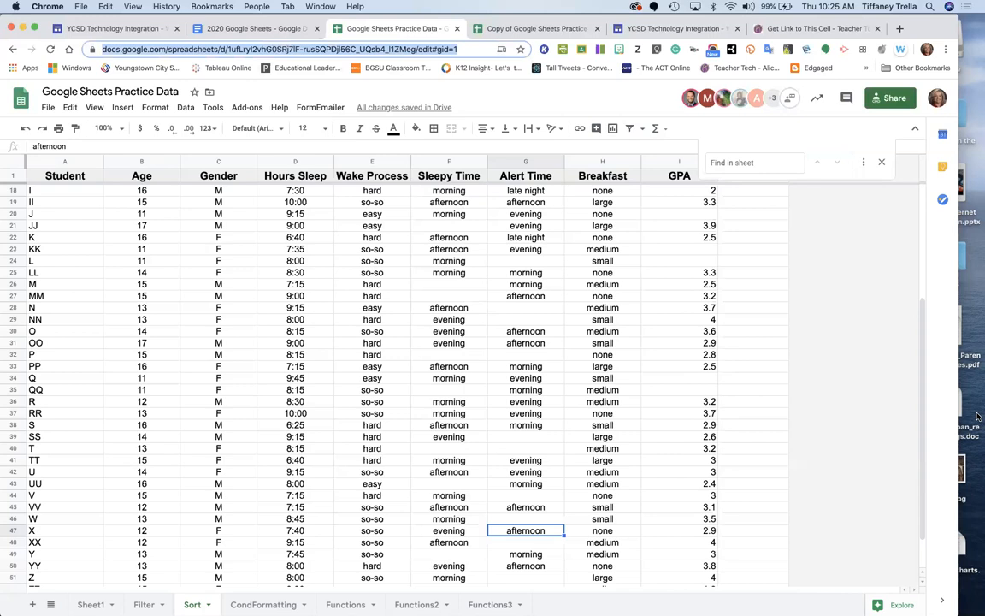
pyautogui.click(471, 50)
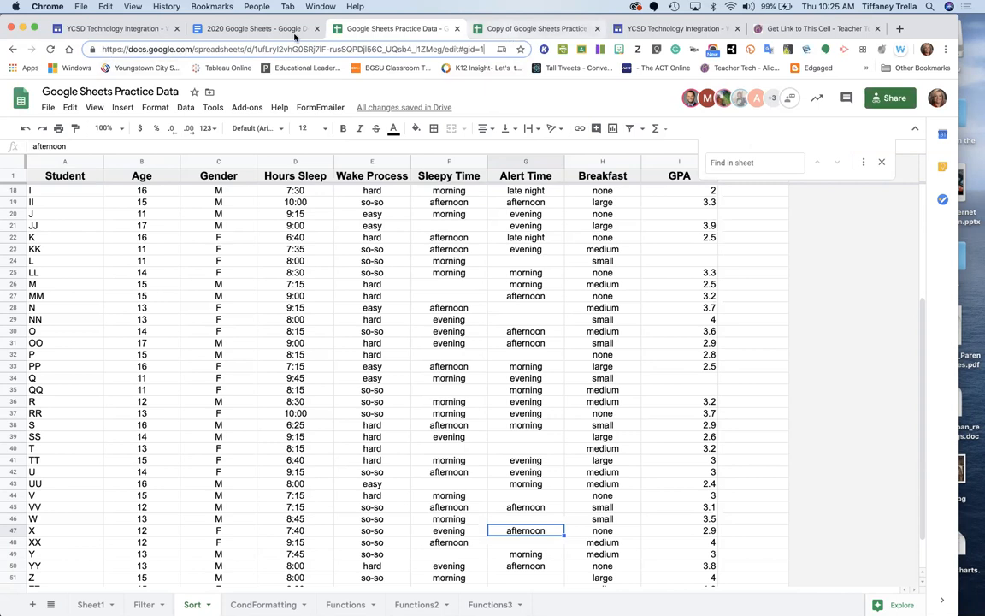
pyautogui.click(852, 301)
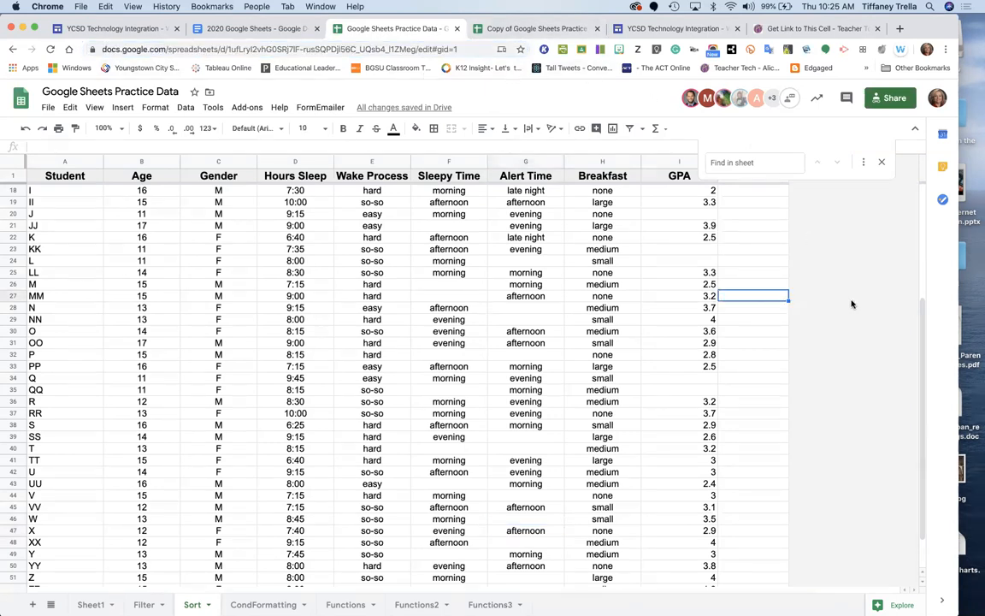
# Search the Sort sheet for ZZ again and close the browser tab holding the copy of the practice spreadsheet.
pyautogui.click(778, 163)
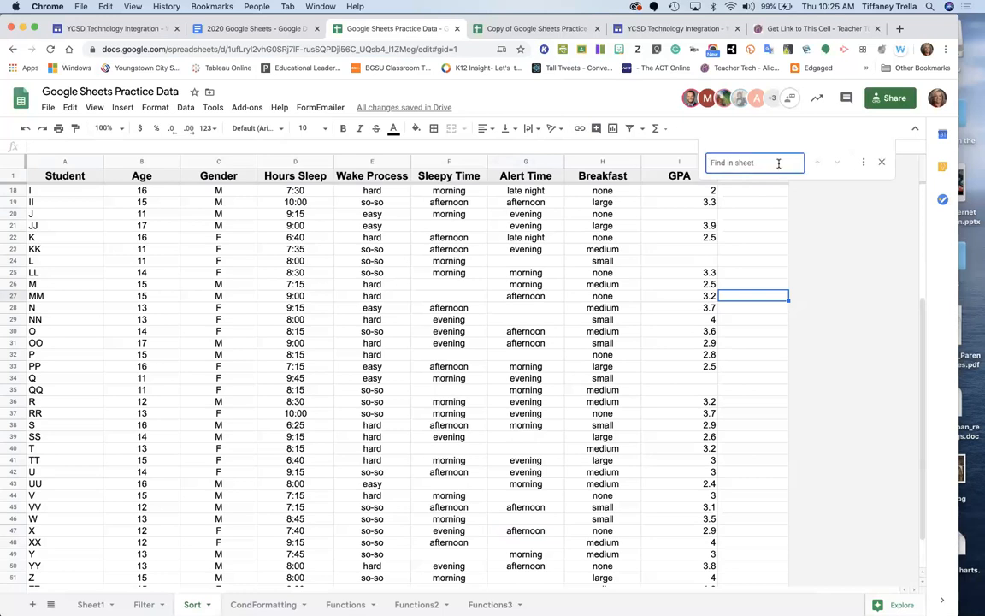
pyautogui.write('ZZ')
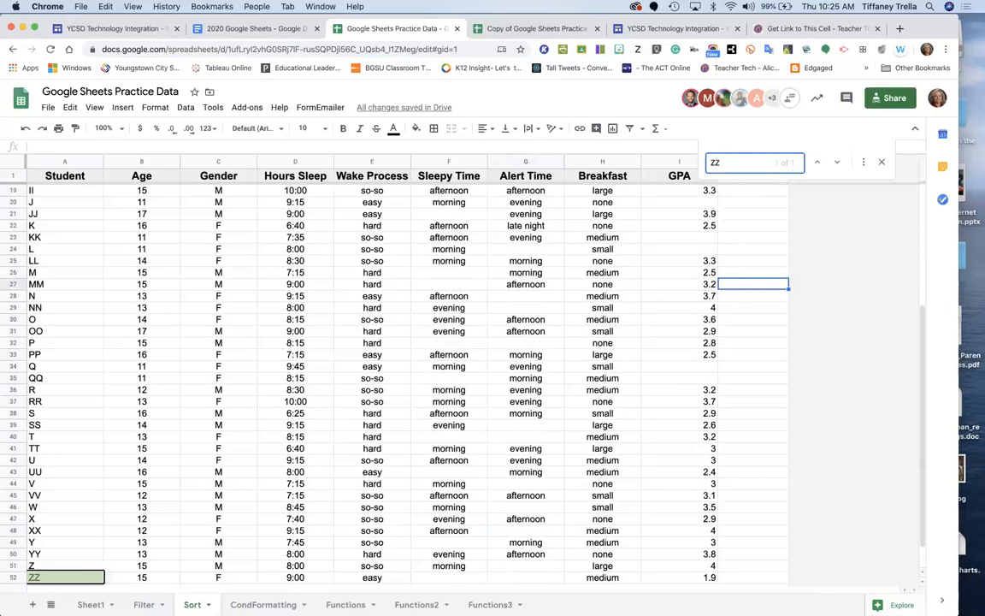
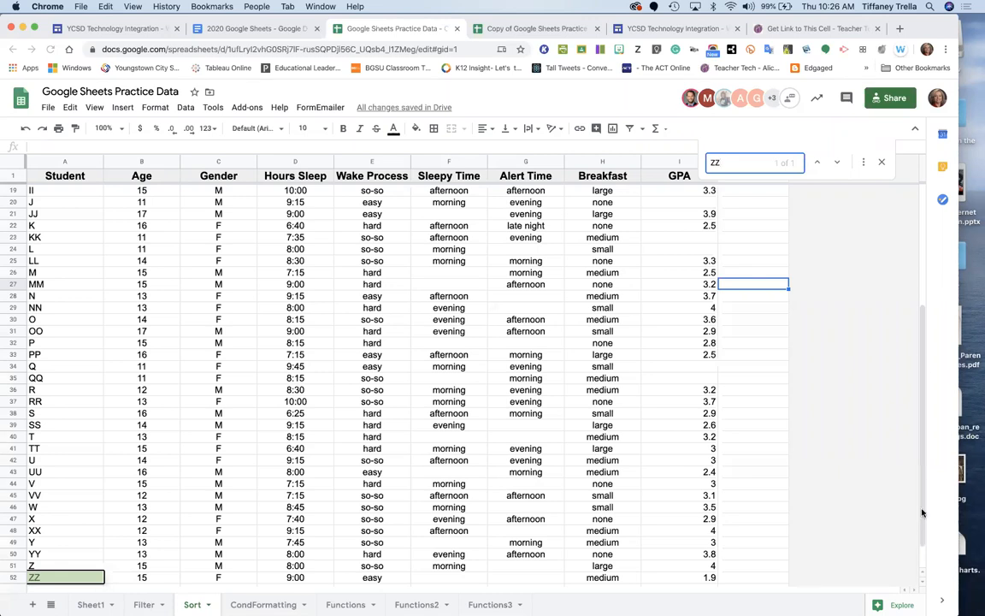
pyautogui.click(596, 29)
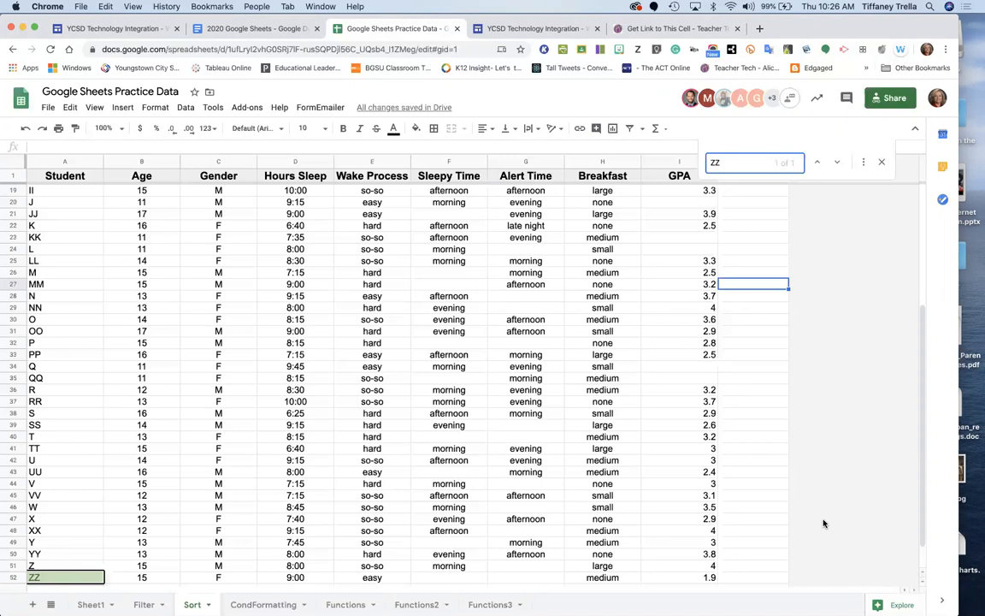
# Open Find and replace, move the dialog off the central data columns and set the text to find to morning.
pyautogui.click(69, 107)
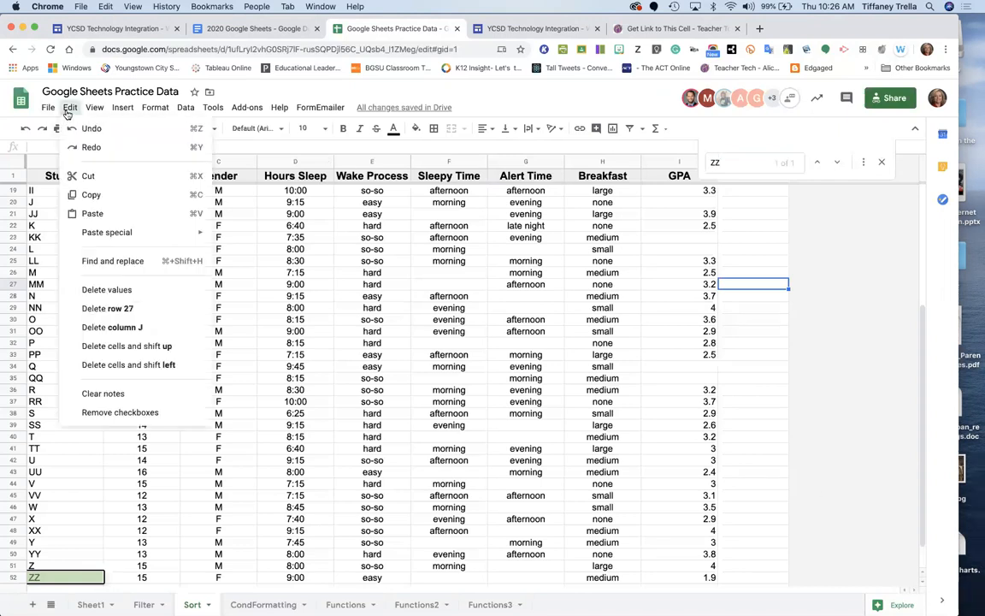
pyautogui.click(108, 261)
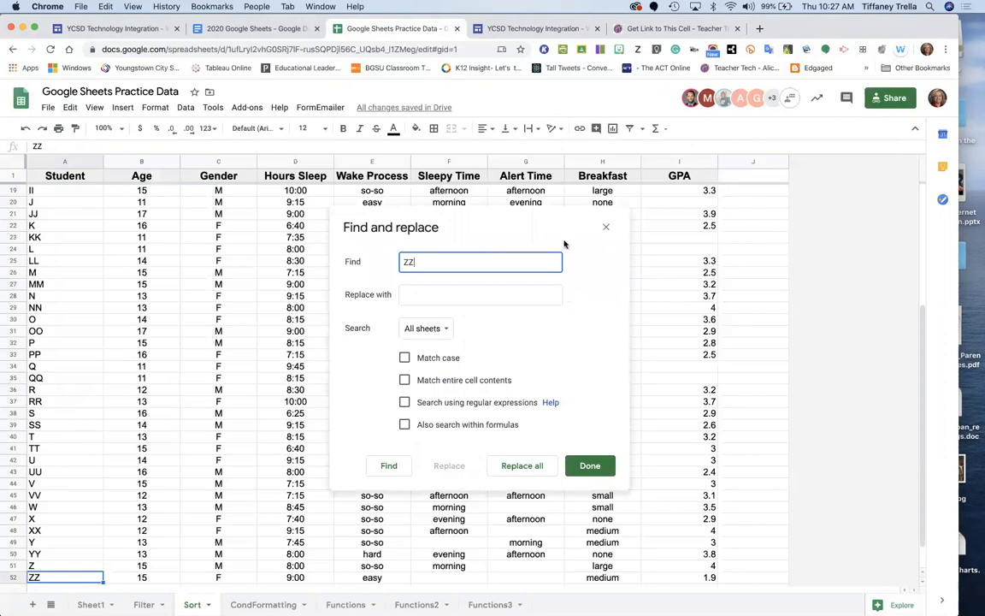
pyautogui.moveTo(549, 234); pyautogui.dragTo(799, 158)
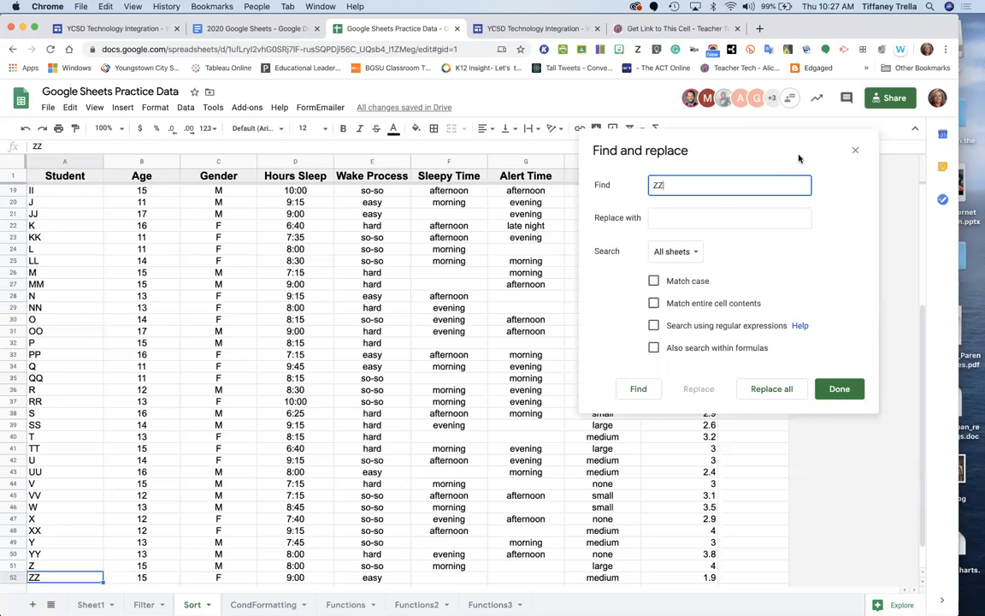
pyautogui.press('BackSpace')
pyautogui.press('BackSpace')
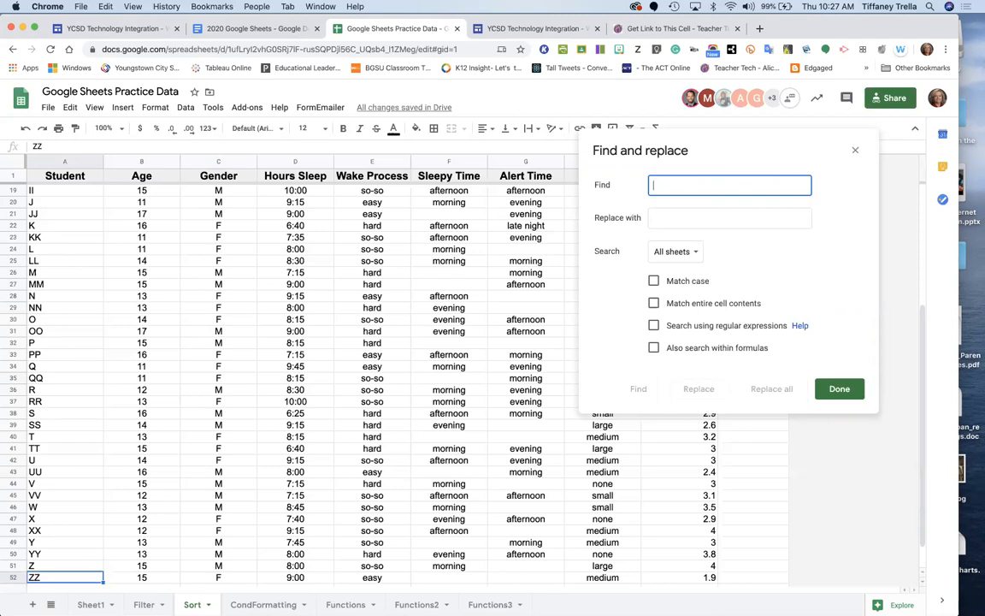
pyautogui.write('morning')
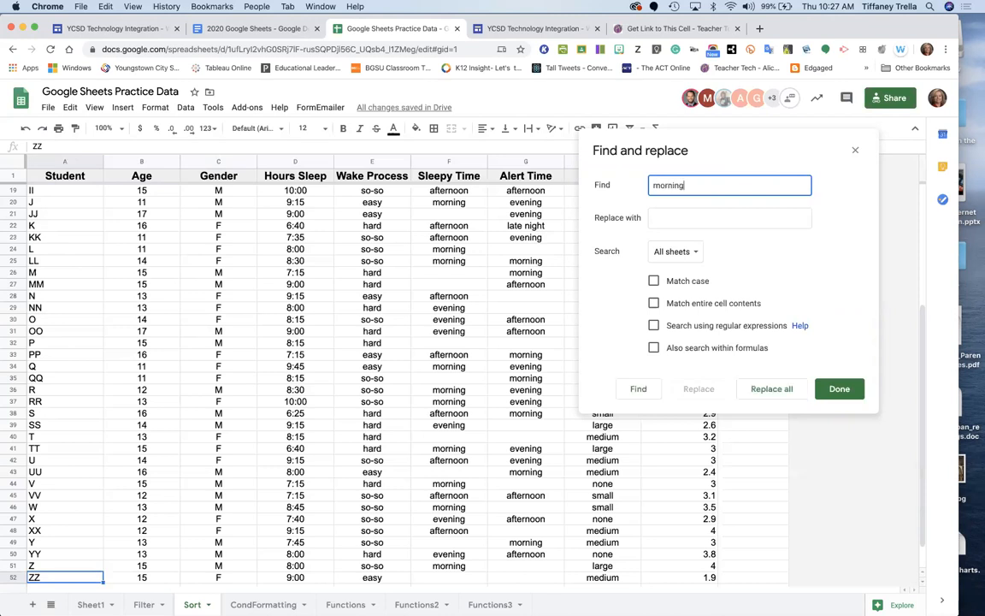
# Replace all instances of morning with early across all sheets, matching case.
pyautogui.click(777, 220)
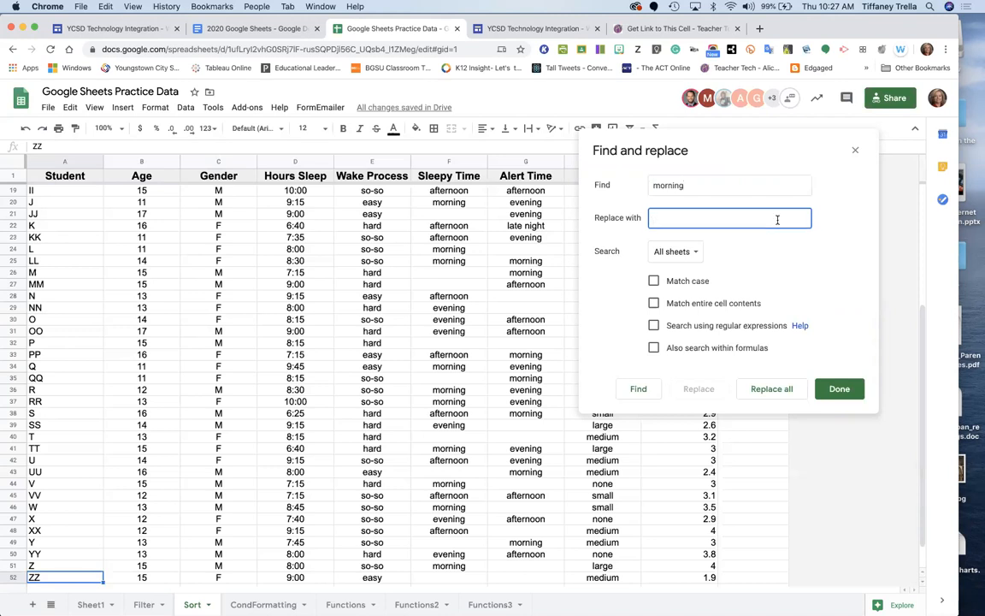
pyautogui.write('early')
pyautogui.click(694, 254)
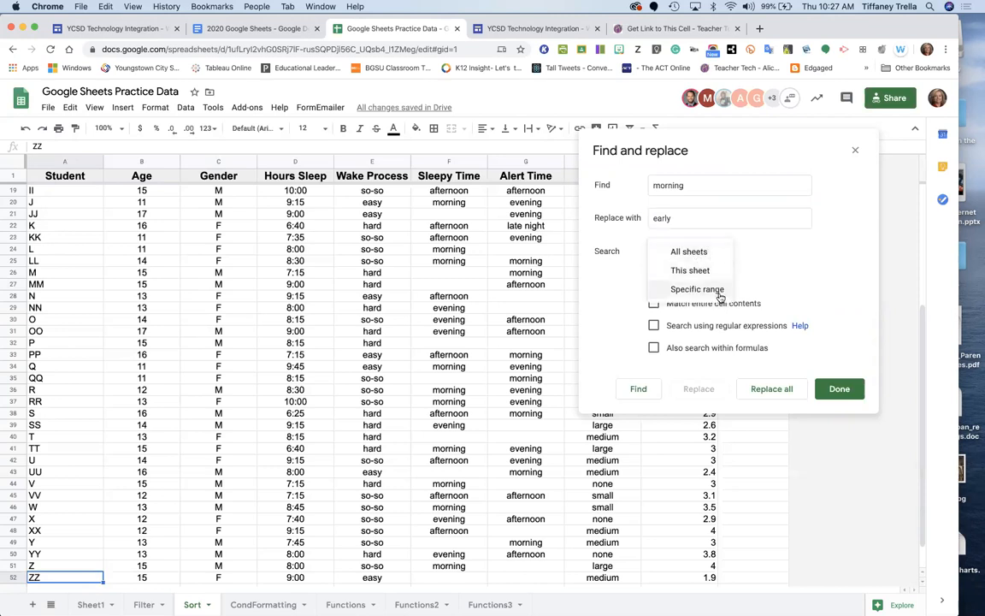
pyautogui.click(785, 282)
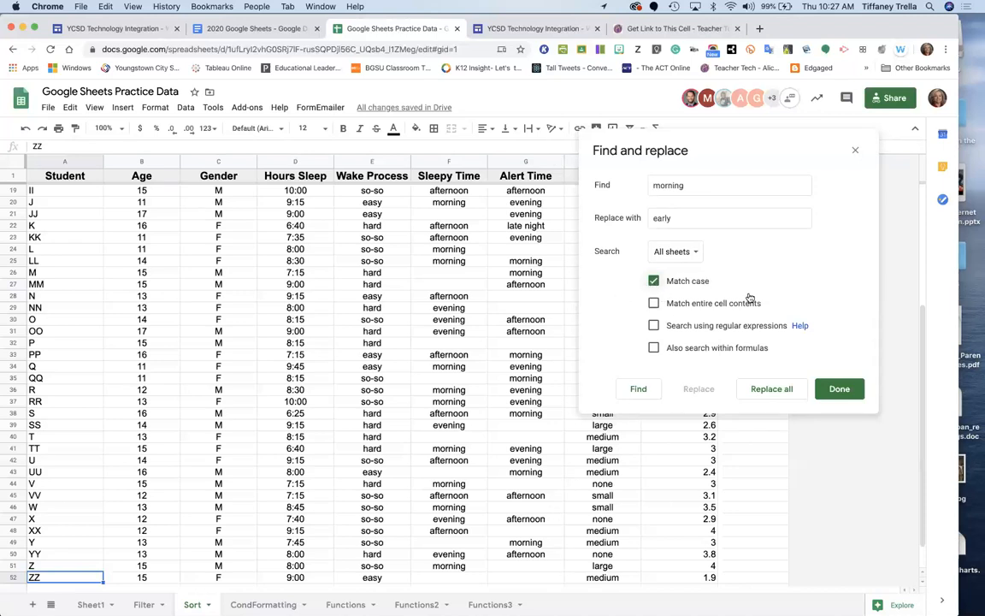
pyautogui.click(767, 390)
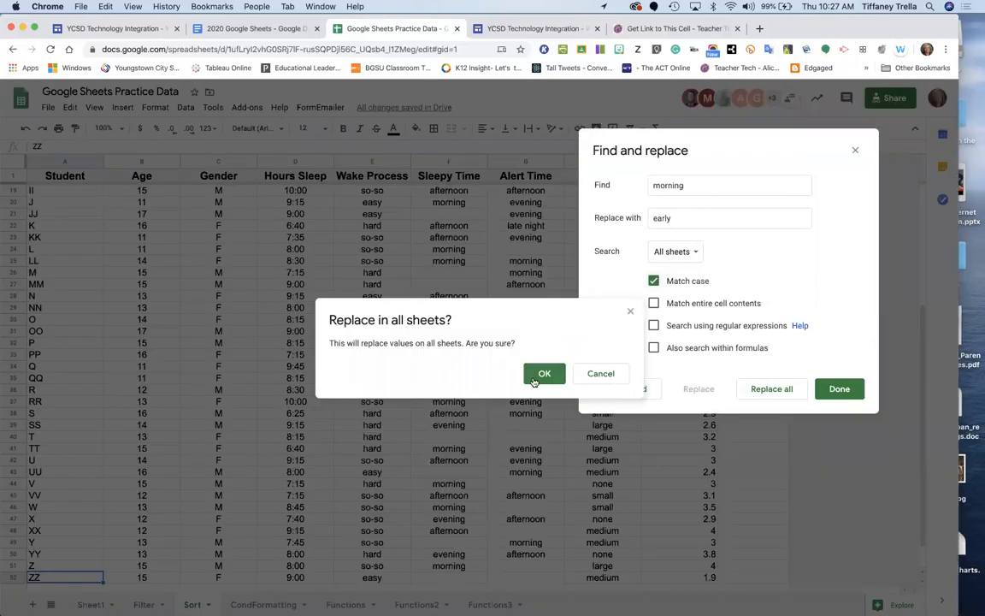
pyautogui.click(543, 376)
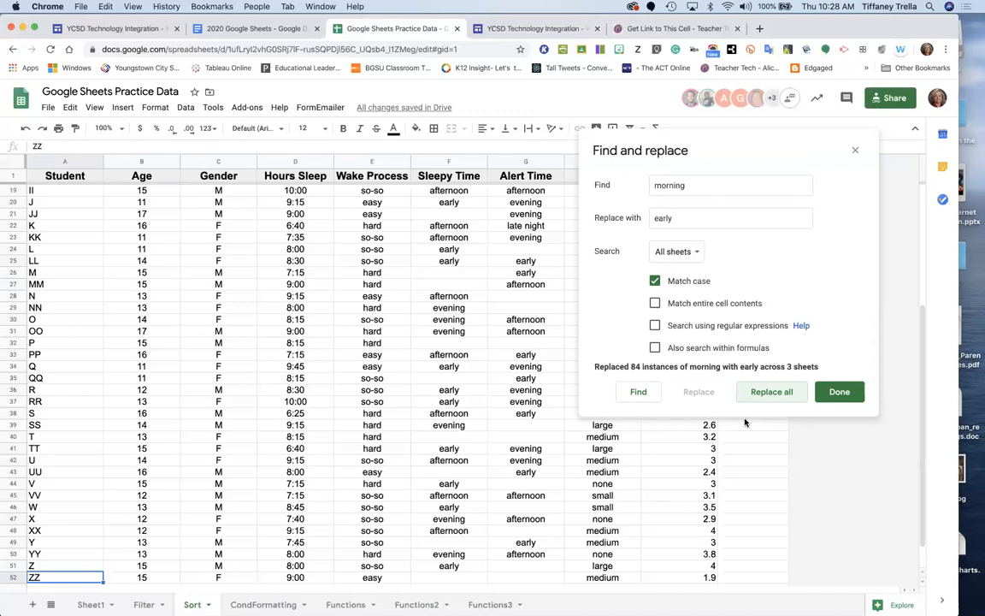
# Replace all instances of early with morning across all sheets and finish Find and replace.
pyautogui.click(596, 367)
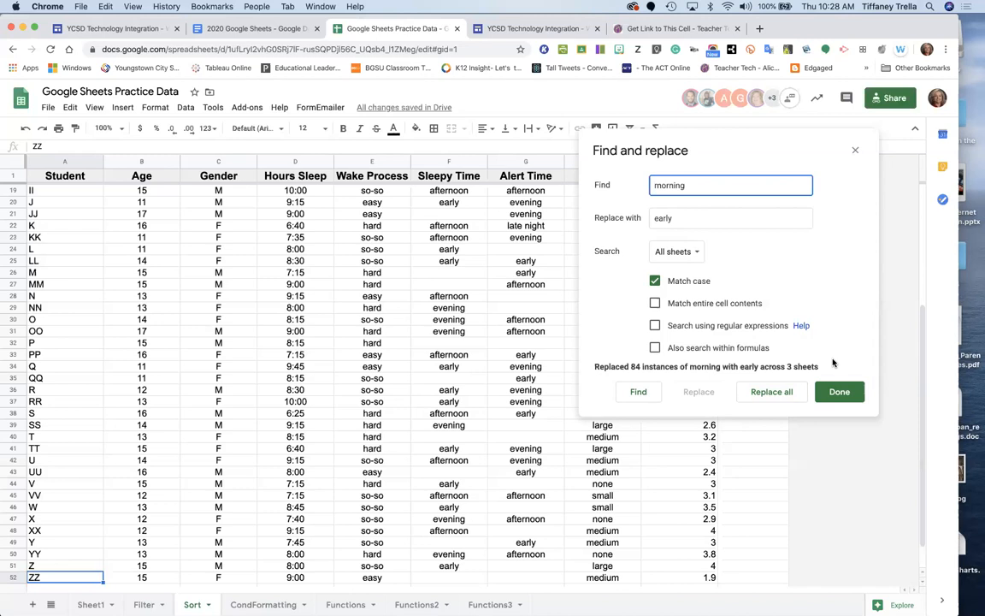
pyautogui.press('BackSpace')
pyautogui.press('BackSpace')
pyautogui.press('BackSpace')
pyautogui.press('BackSpace')
pyautogui.press('BackSpace')
pyautogui.press('BackSpace')
pyautogui.press('BackSpace')
pyautogui.write('early')
pyautogui.press('Tab')
pyautogui.write('morning')
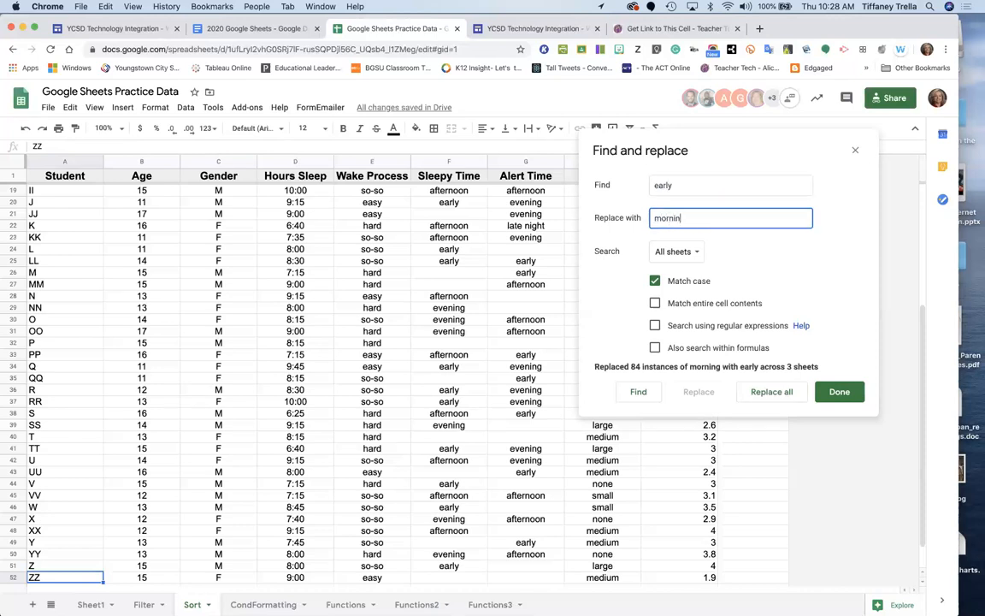
pyautogui.click(772, 392)
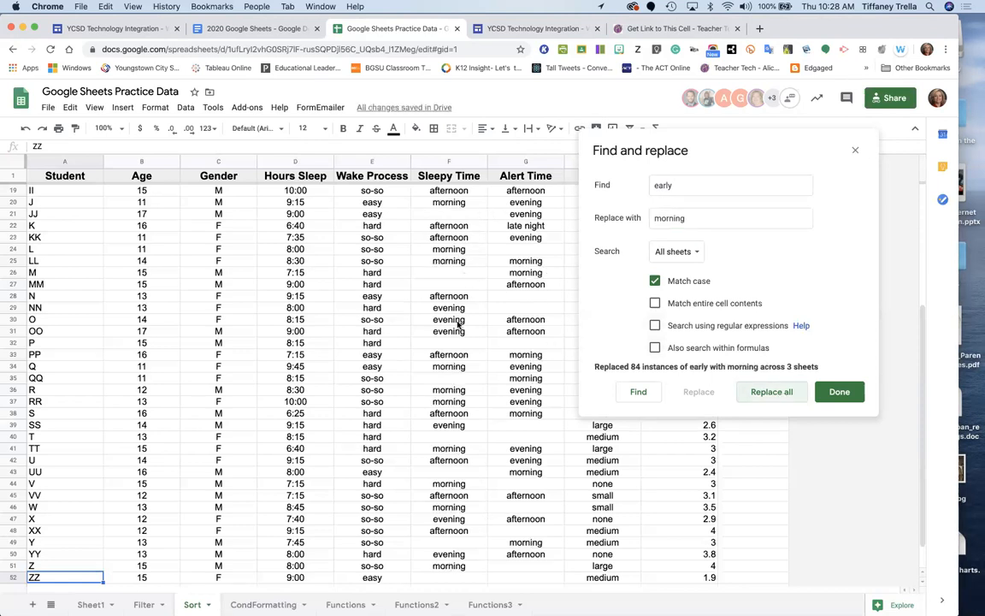
pyautogui.click(840, 393)
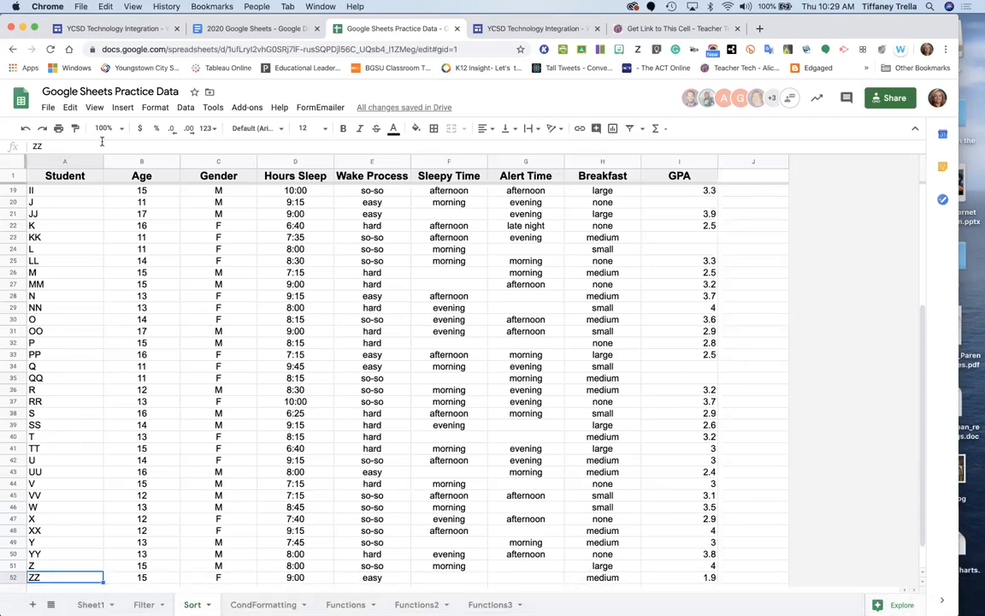
# Open and dismiss the in-sheet search, and check the keyboard shortcut listed for Find and replace.
pyautogui.press('super+f')
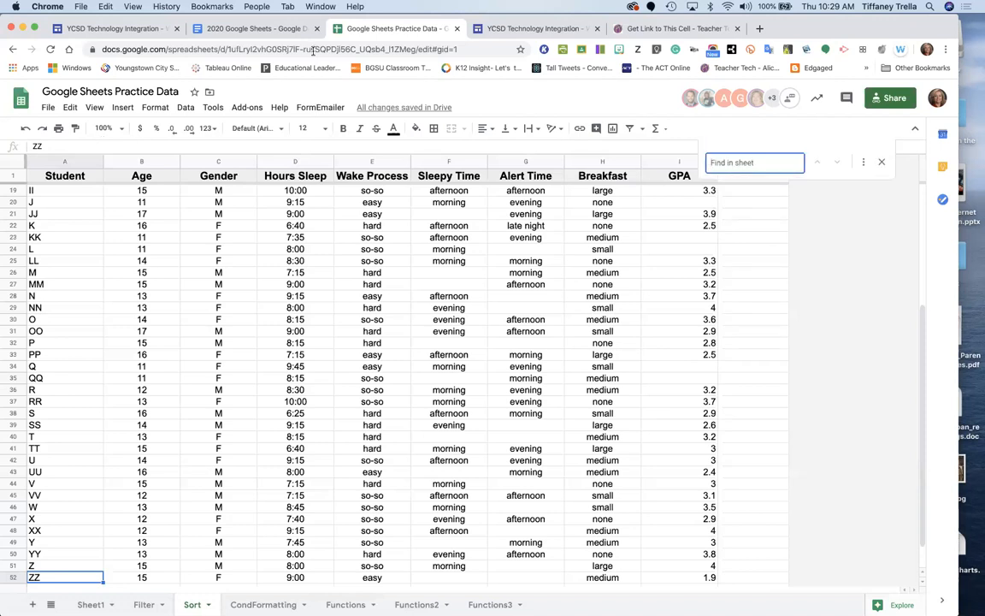
pyautogui.click(883, 161)
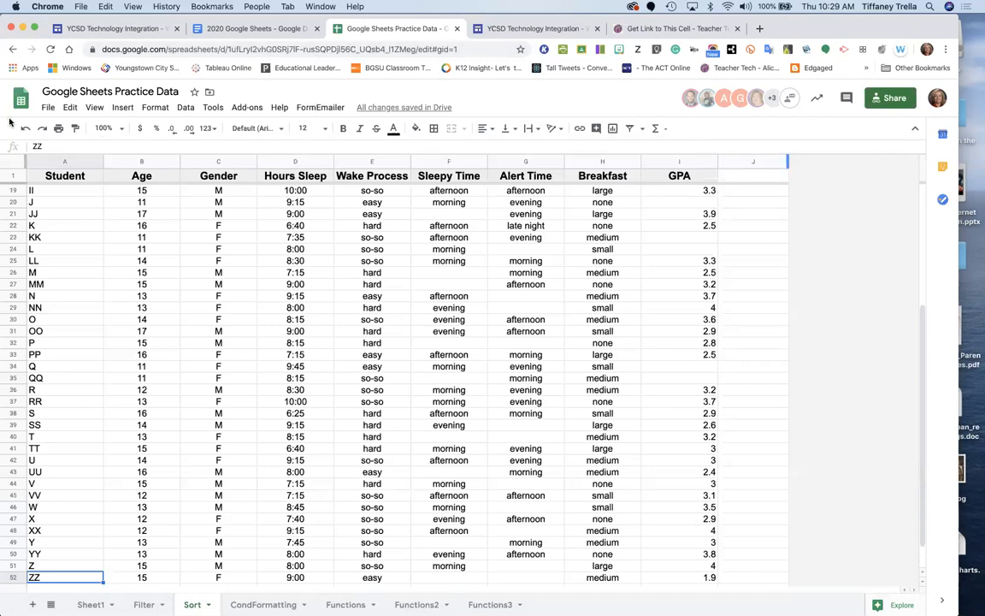
pyautogui.click(67, 107)
pyautogui.moveTo(93, 107)
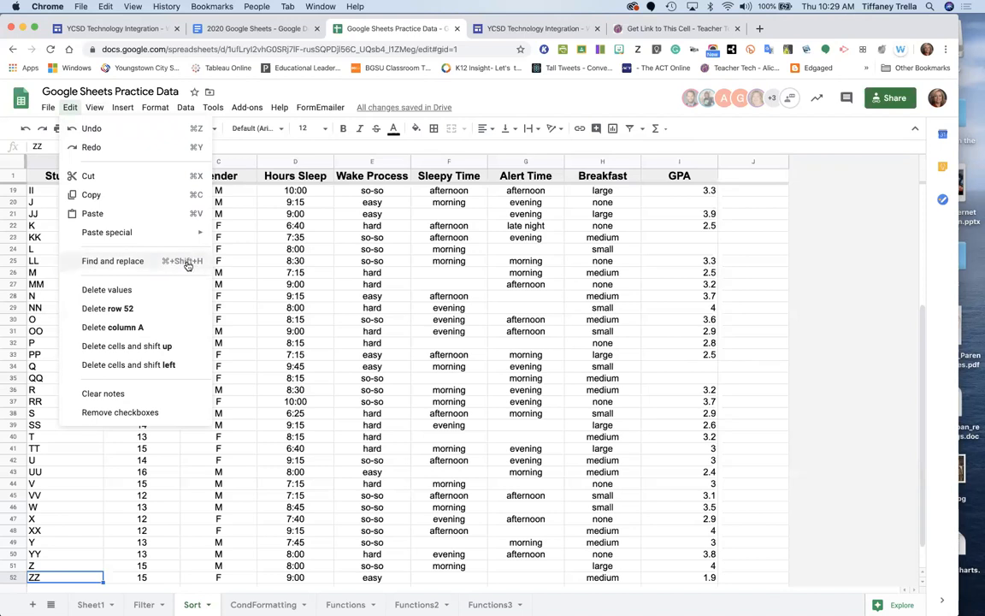
pyautogui.click(873, 345)
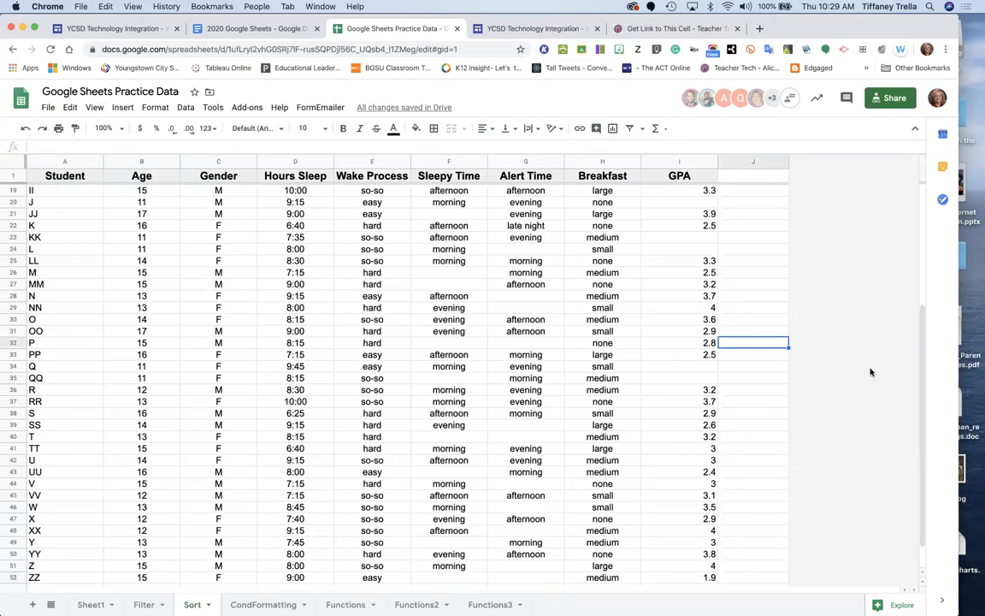
# Look back over the Sort sheet's data and return to its first rows.
pyautogui.scroll(-1, 871, 372)
pyautogui.scroll(5, 870, 366)
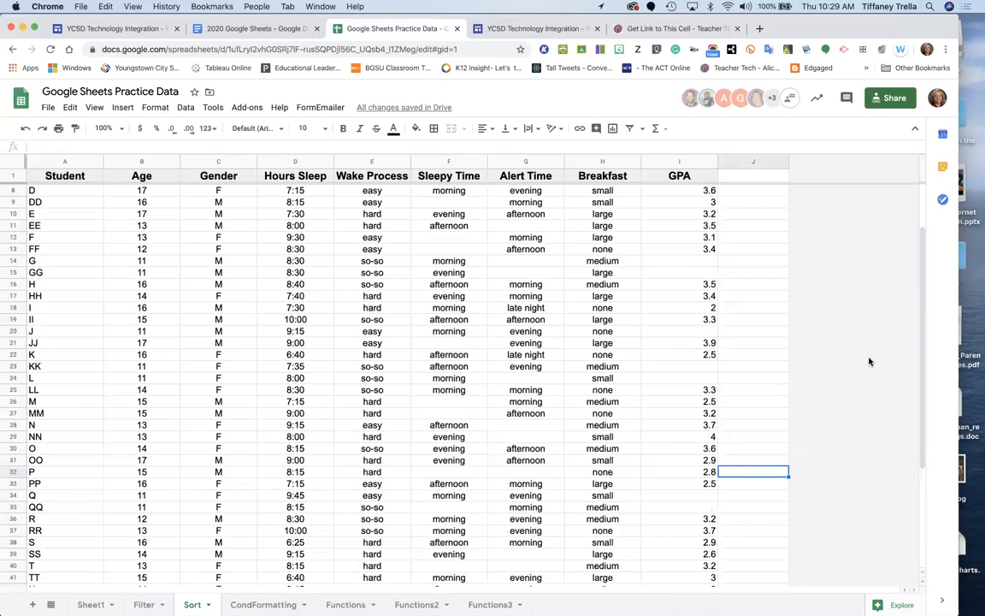
pyautogui.scroll(-1, 869, 362)
pyautogui.scroll(3, 870, 361)
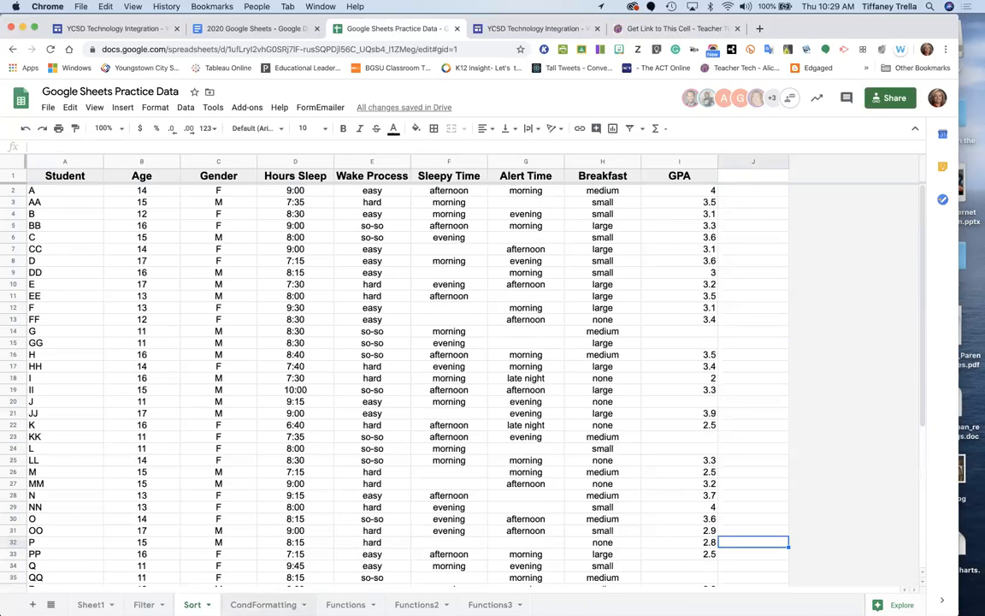
# On the CondFormatting sheet, add a conditional format rule giving Sleepy Time cells whose text is exactly "morning" the default green style.
pyautogui.click(263, 605)
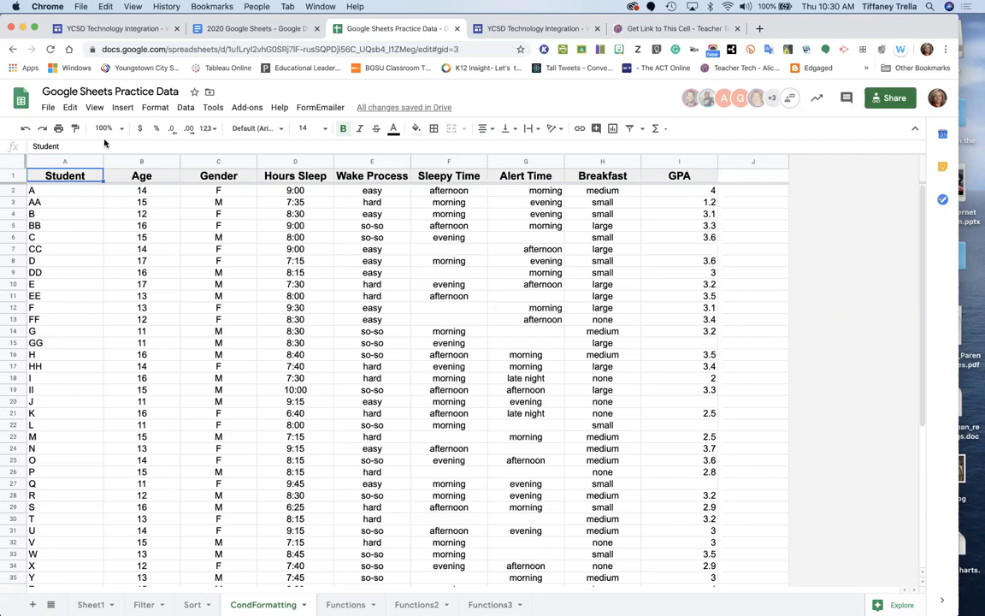
pyautogui.click(441, 162)
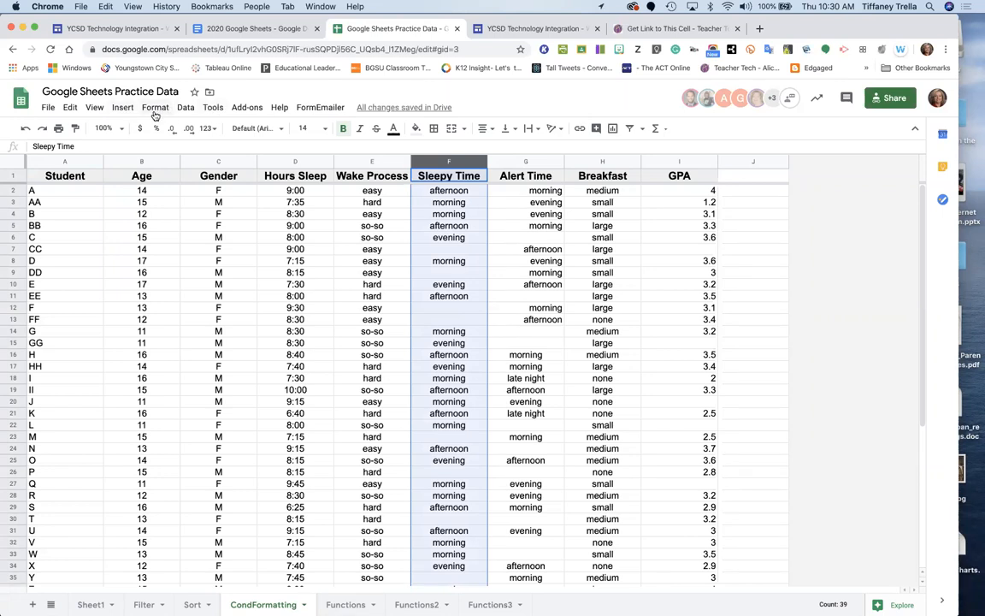
pyautogui.click(157, 113)
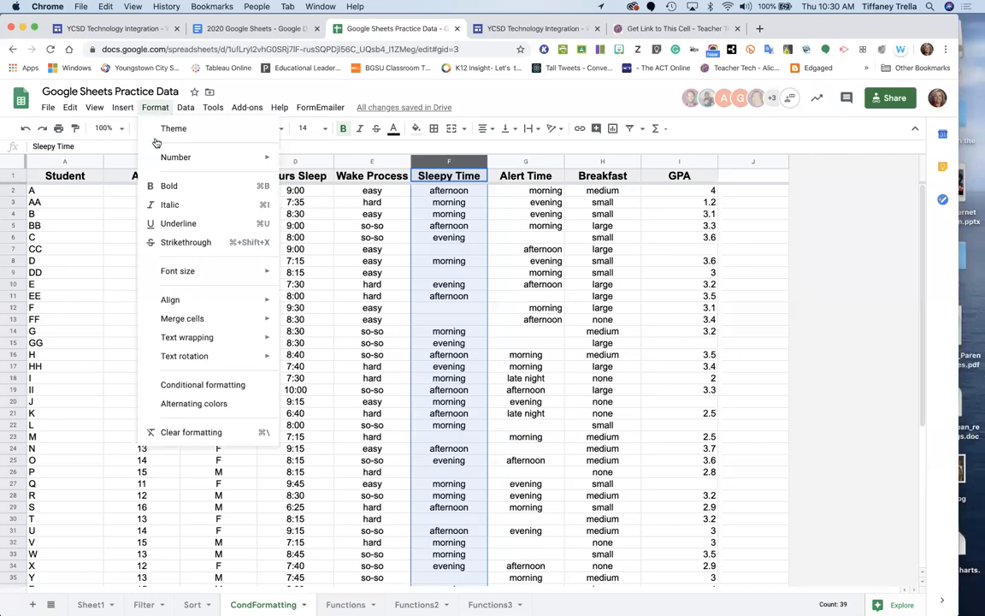
pyautogui.click(185, 387)
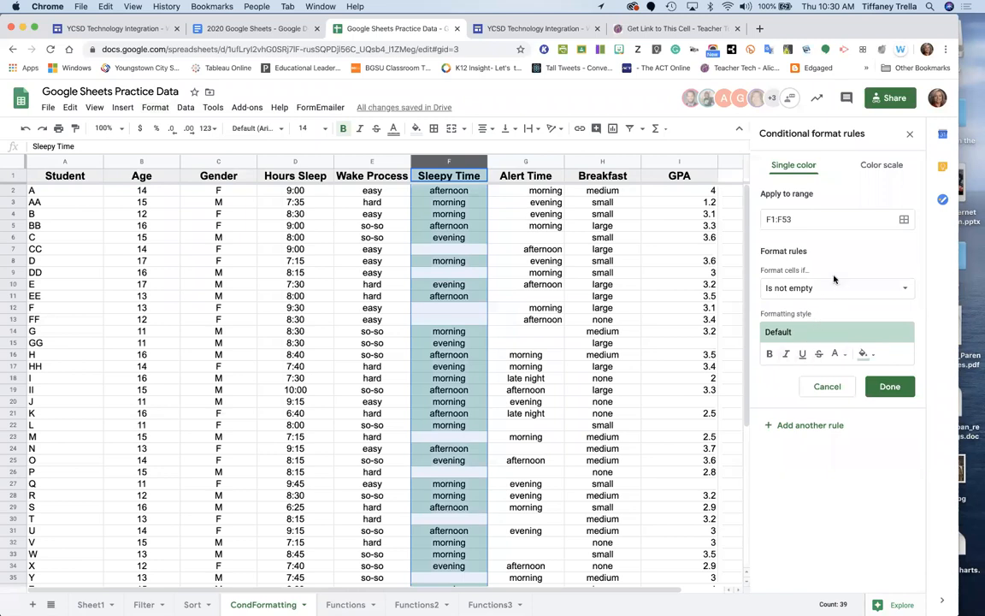
pyautogui.click(894, 287)
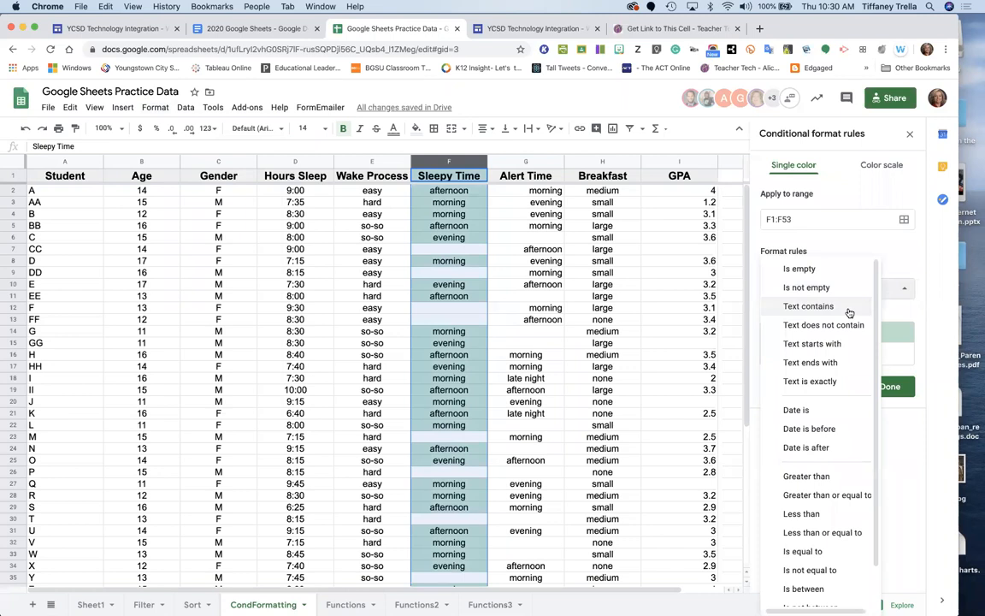
pyautogui.click(833, 381)
pyautogui.click(825, 316)
pyautogui.write('morning')
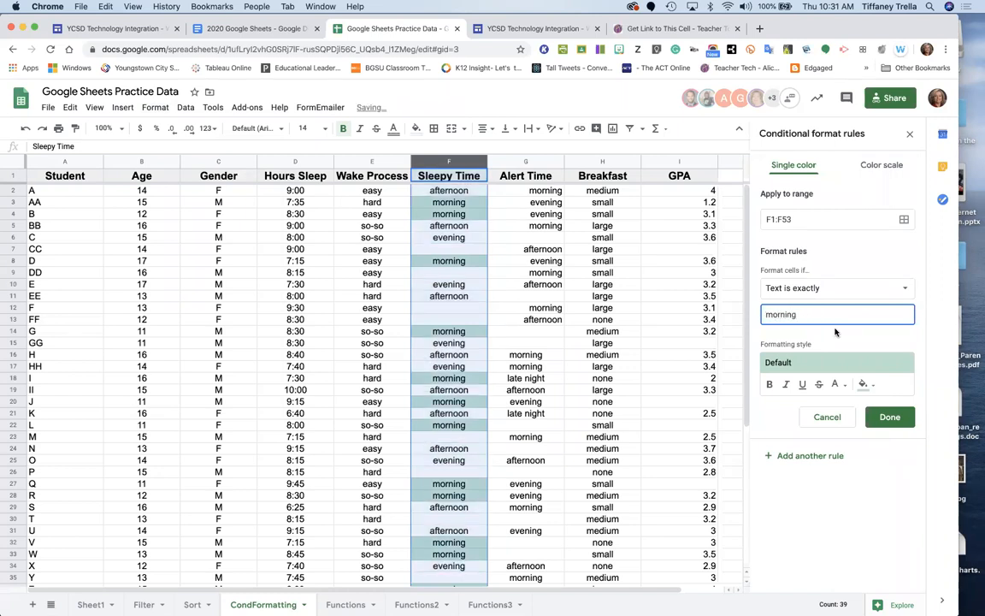
pyautogui.click(891, 416)
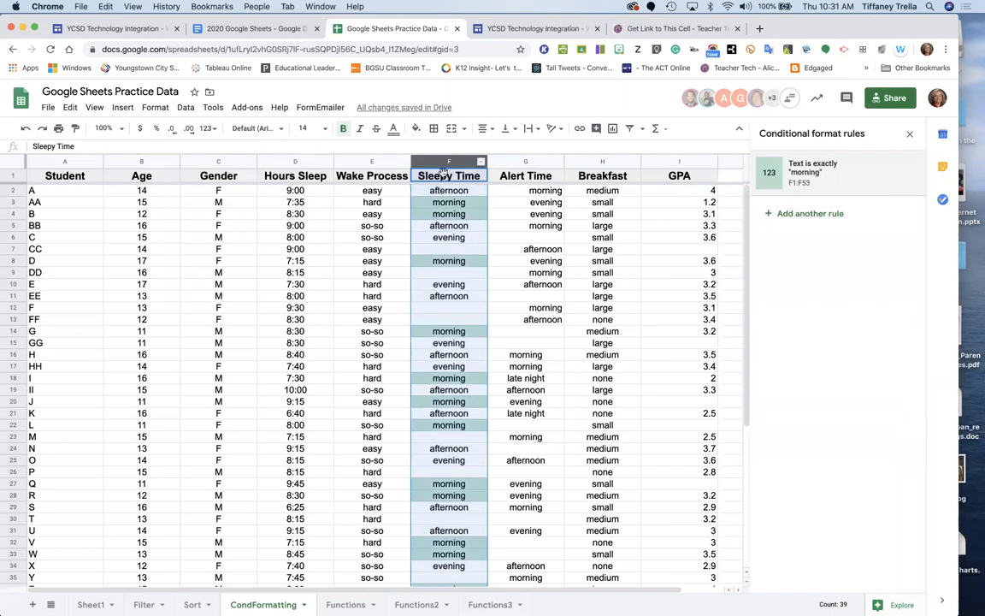
# Add another conditional format rule for the Sleepy Time column with the condition Text is exactly "afternoon".
pyautogui.click(831, 221)
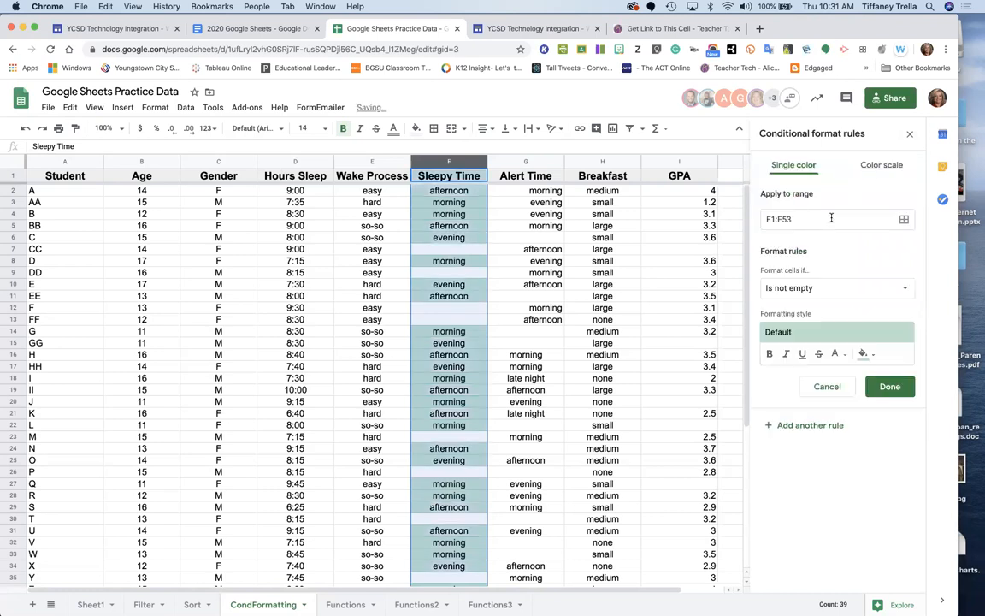
pyautogui.click(834, 288)
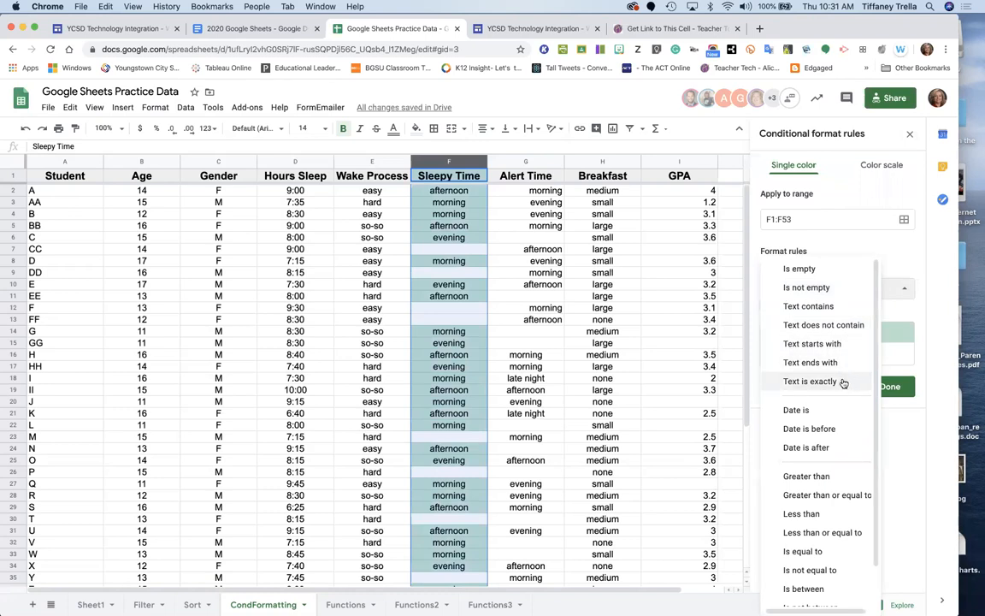
pyautogui.click(779, 382)
pyautogui.write('afternoon')
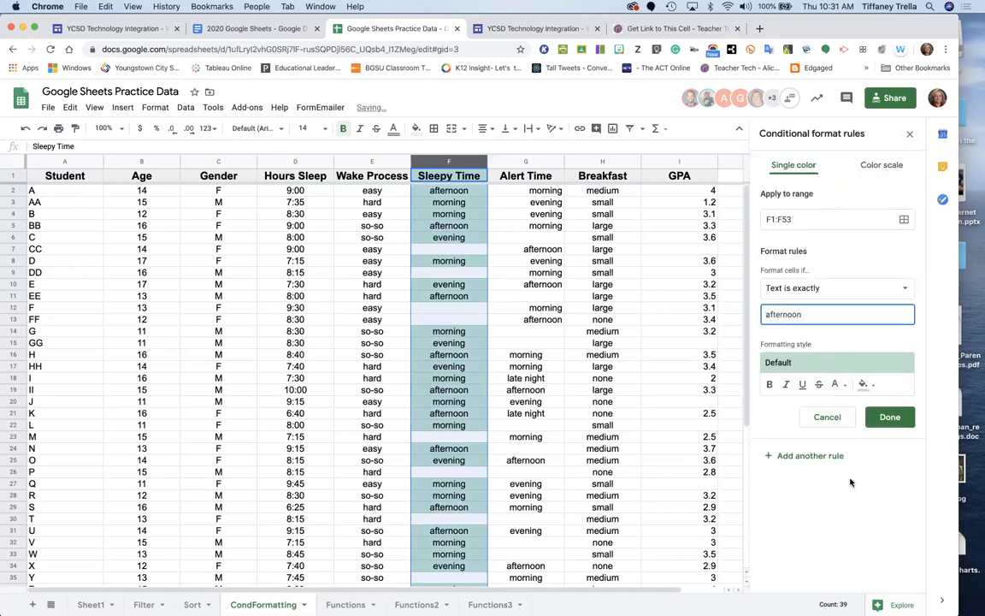
pyautogui.click(865, 384)
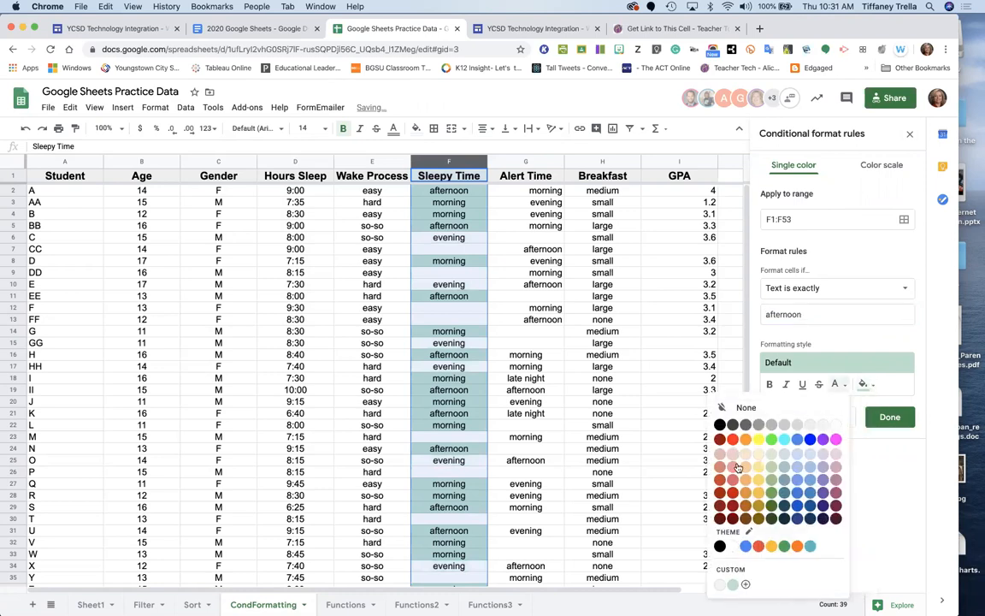
pyautogui.click(733, 480)
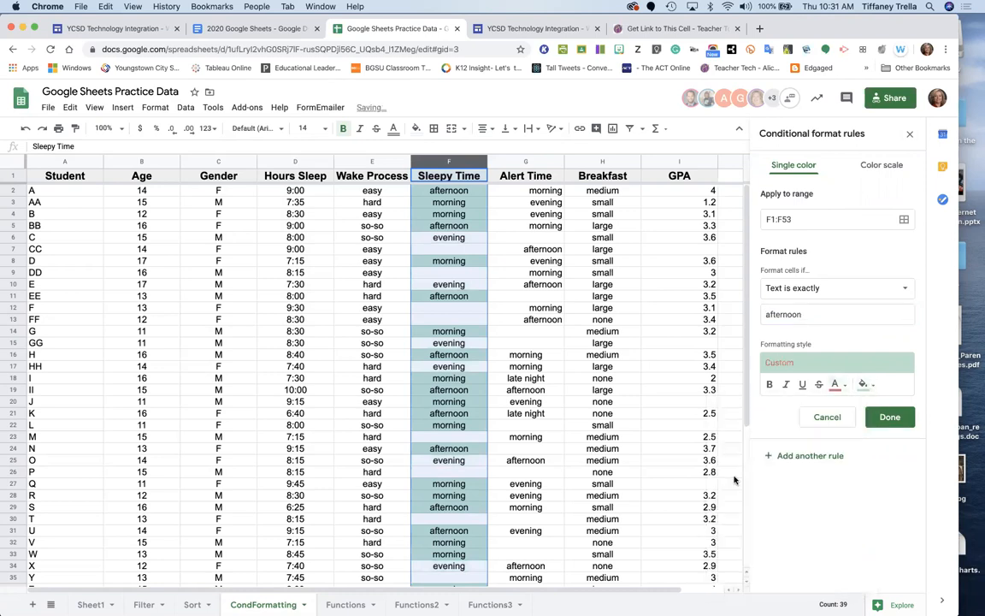
pyautogui.click(842, 389)
pyautogui.click(750, 408)
# Give the "afternoon" rule a light red fill and save the rule.
pyautogui.click(864, 384)
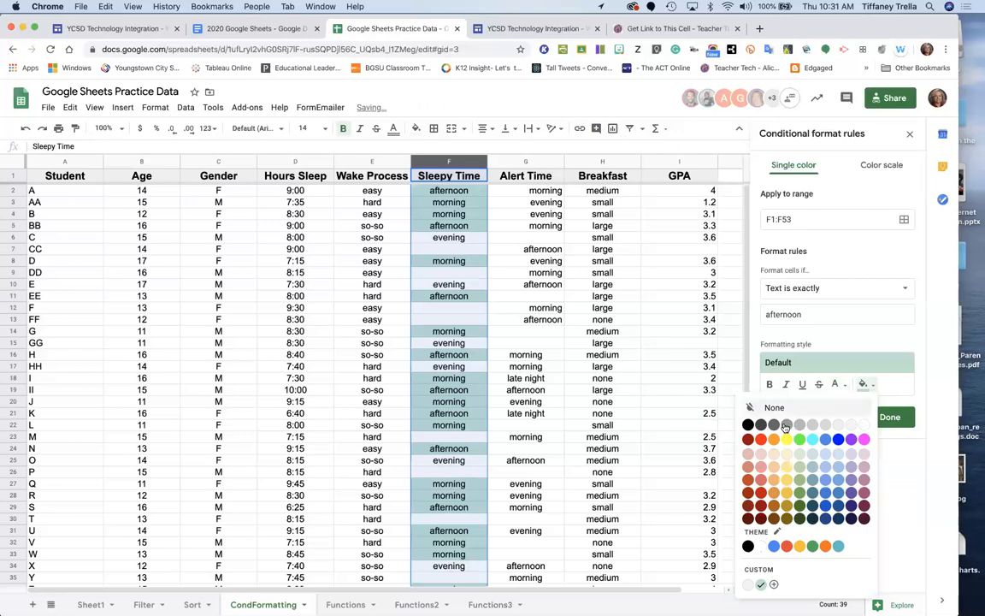
pyautogui.click(756, 466)
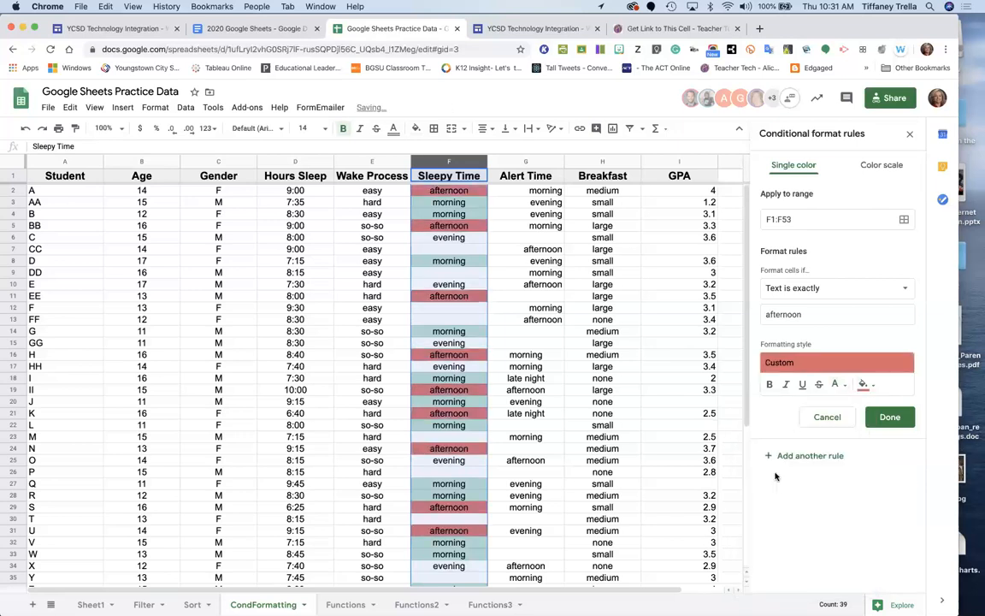
pyautogui.click(899, 415)
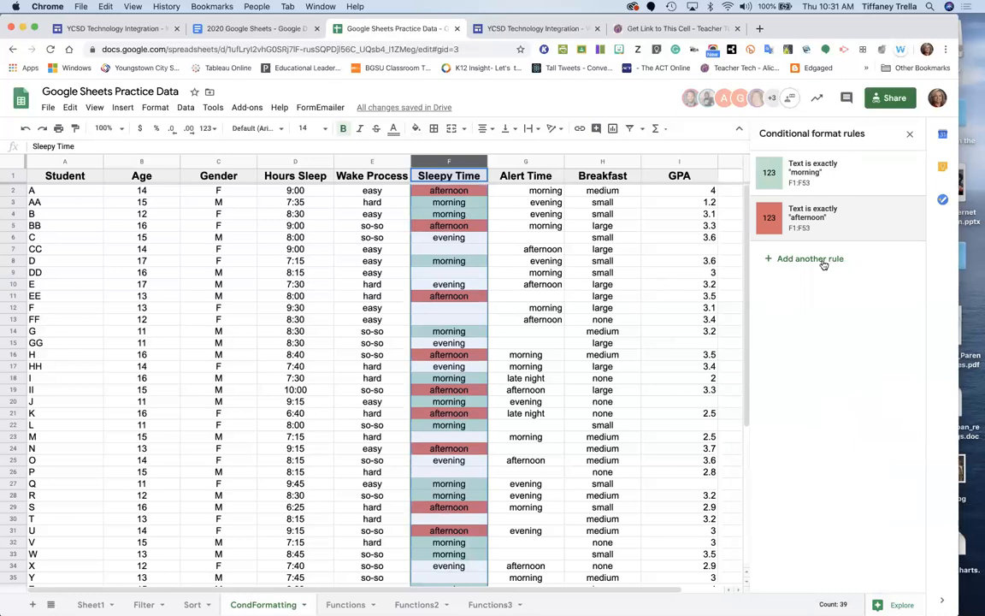
# Start a third conditional format rule for the Sleepy Time column and open its list of conditions.
pyautogui.click(770, 258)
pyautogui.click(802, 289)
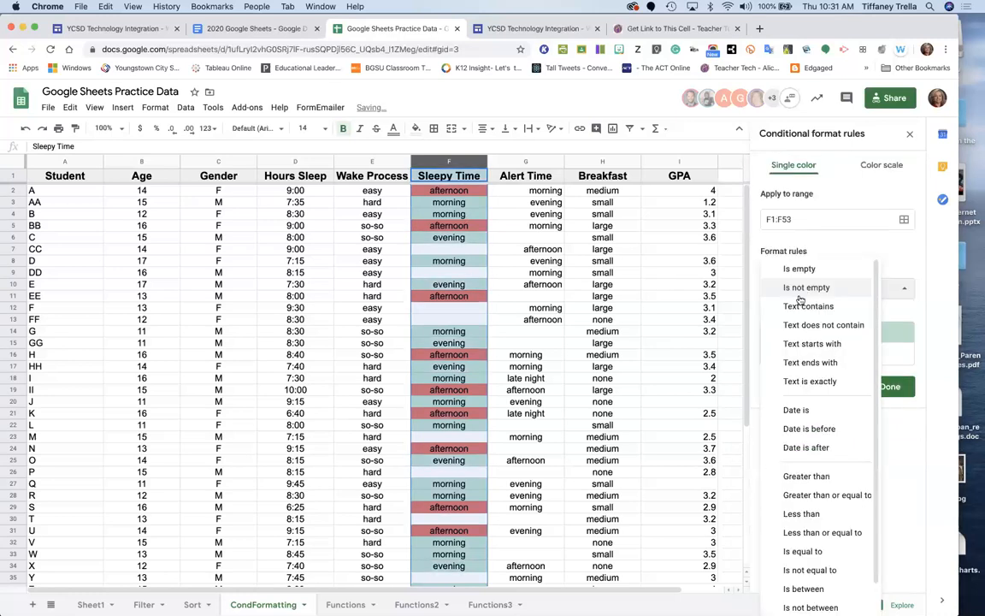
# Make the new Sleepy Time rule fill cells whose text is exactly "evening" with yellow, and save it.
pyautogui.click(804, 382)
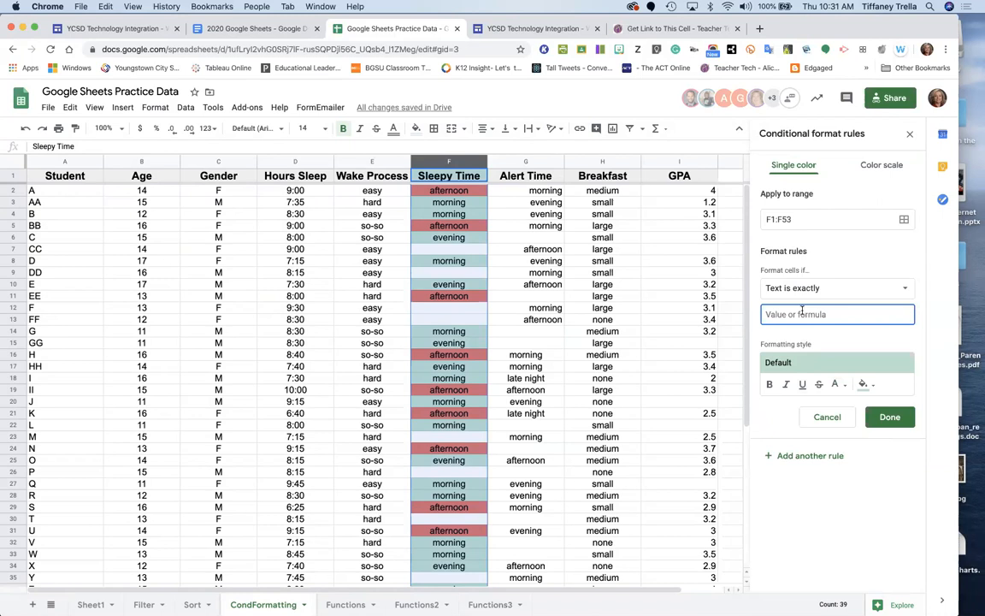
pyautogui.write('evening')
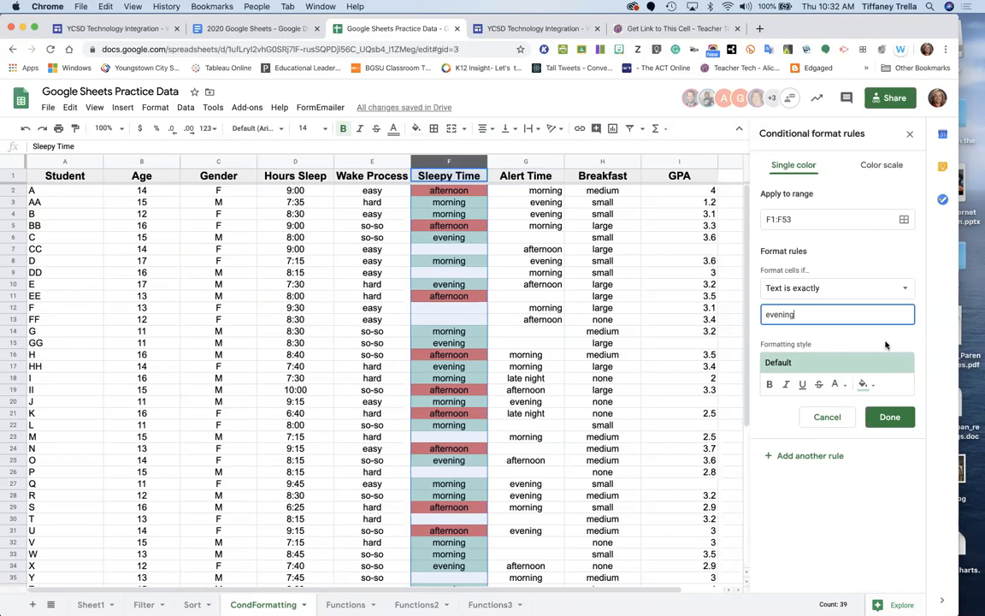
pyautogui.click(865, 385)
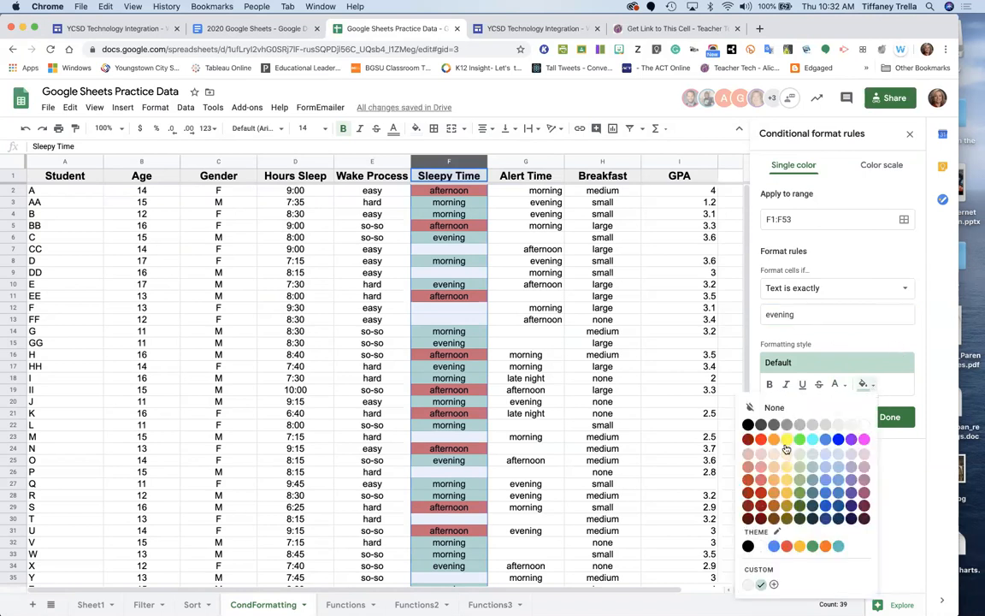
pyautogui.click(786, 439)
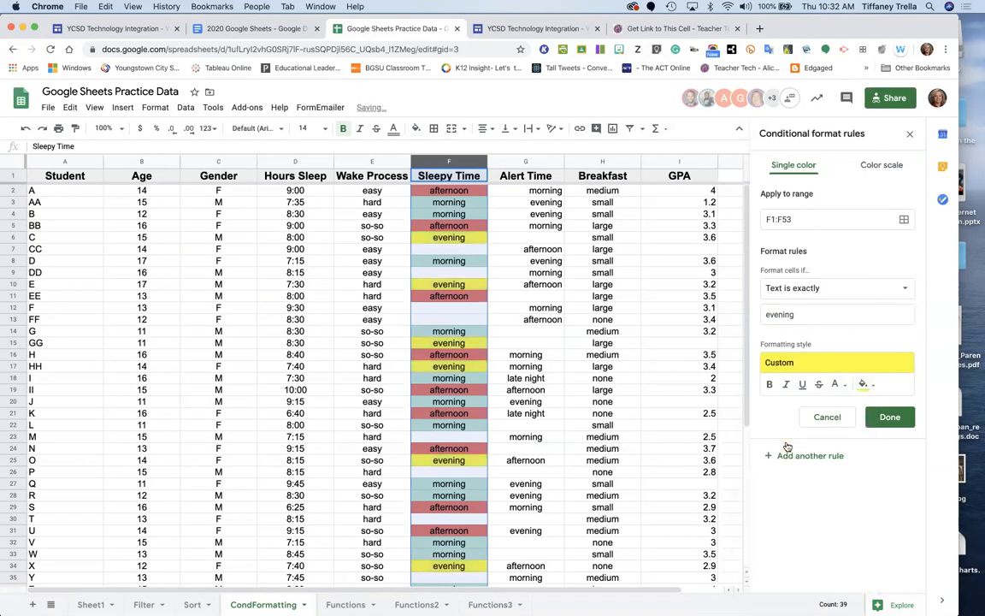
pyautogui.click(887, 417)
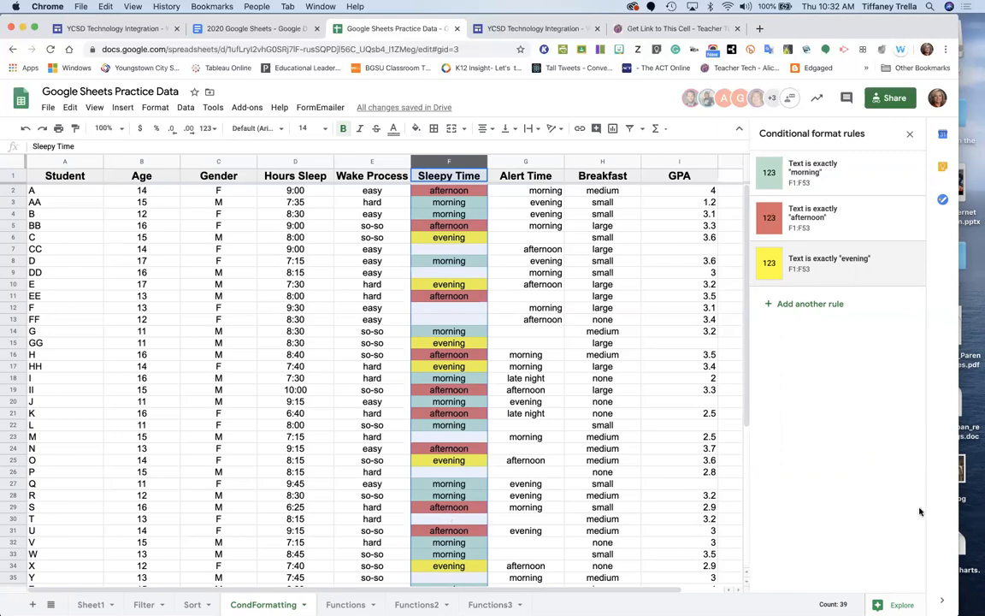
# Add another conditional formatting rule to the Sleepy Time column that gives empty cells black text and a black fill.
pyautogui.click(825, 309)
pyautogui.click(862, 288)
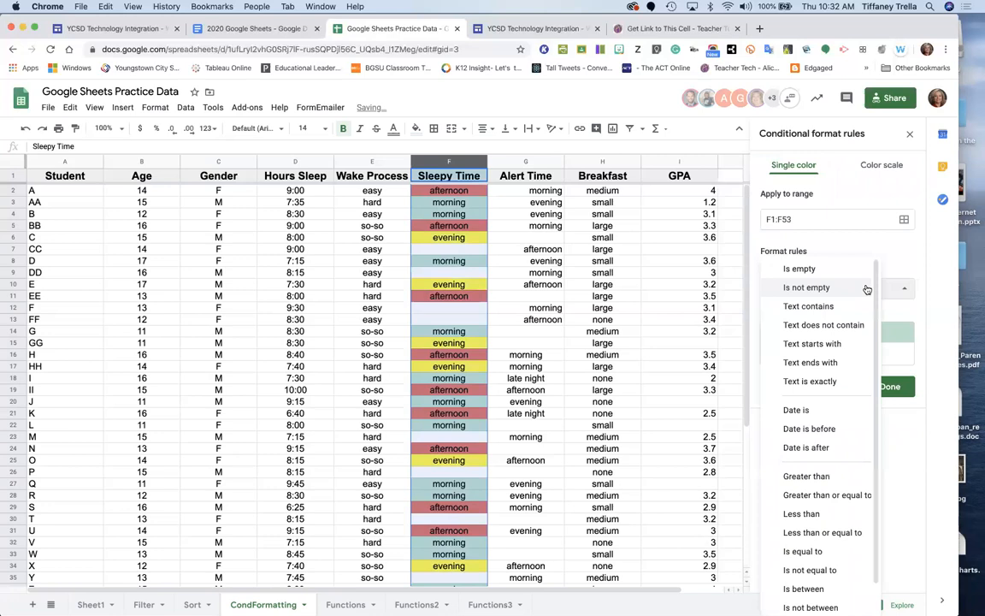
pyautogui.click(851, 275)
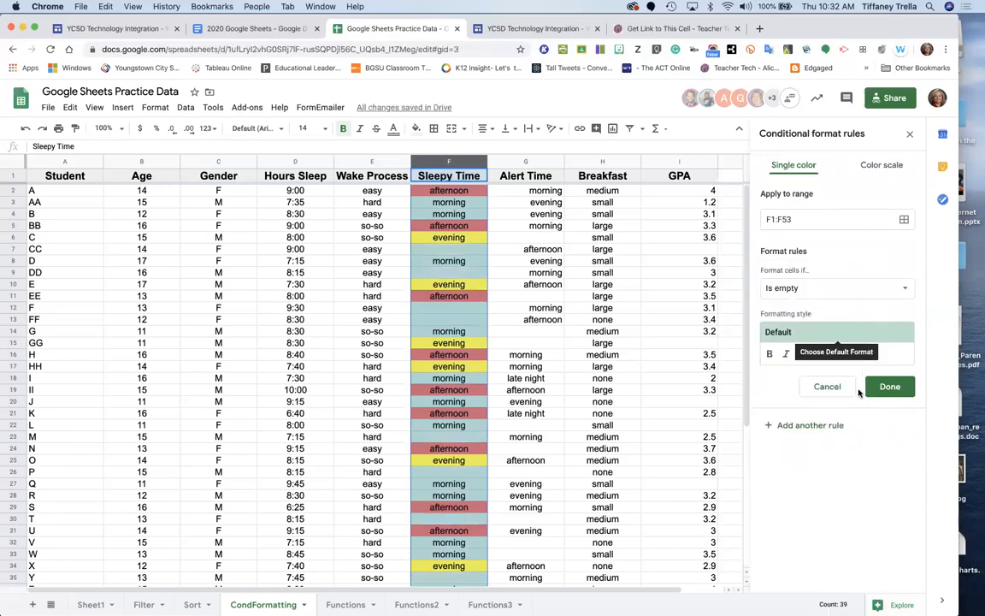
pyautogui.click(865, 356)
pyautogui.click(838, 354)
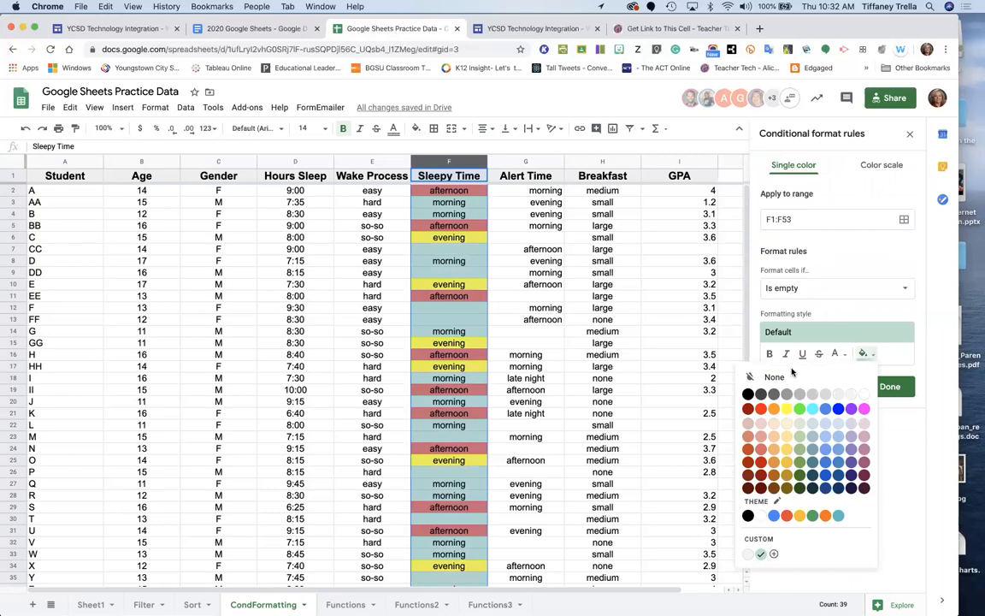
pyautogui.click(719, 394)
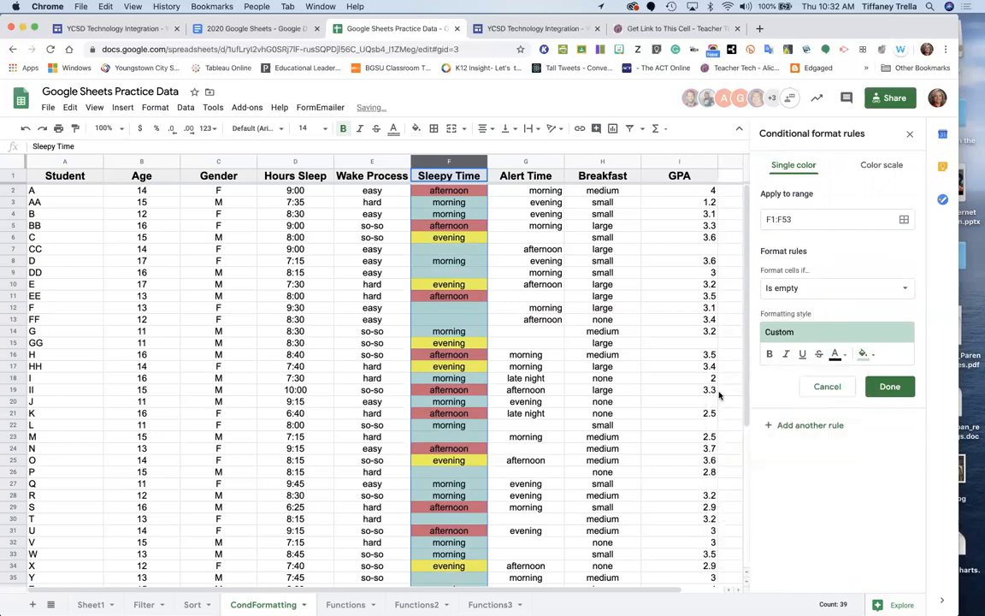
pyautogui.click(865, 356)
pyautogui.click(846, 358)
pyautogui.click(865, 355)
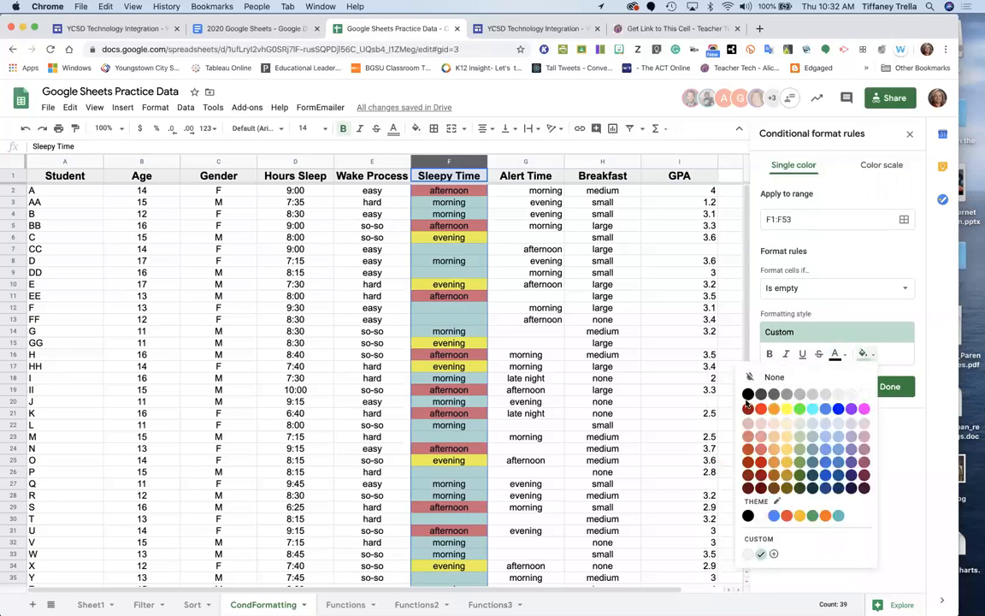
pyautogui.click(747, 394)
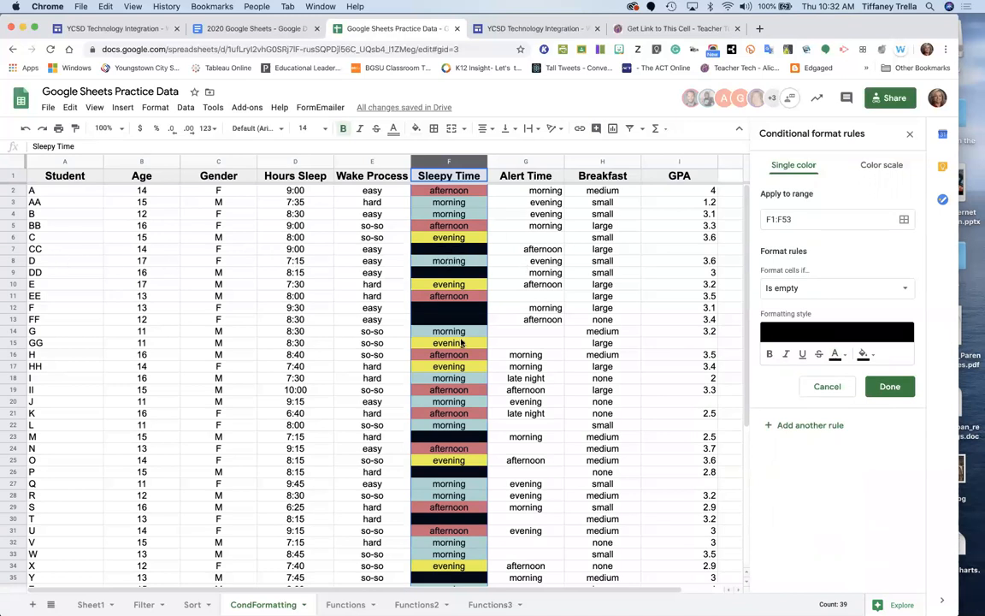
pyautogui.click(889, 386)
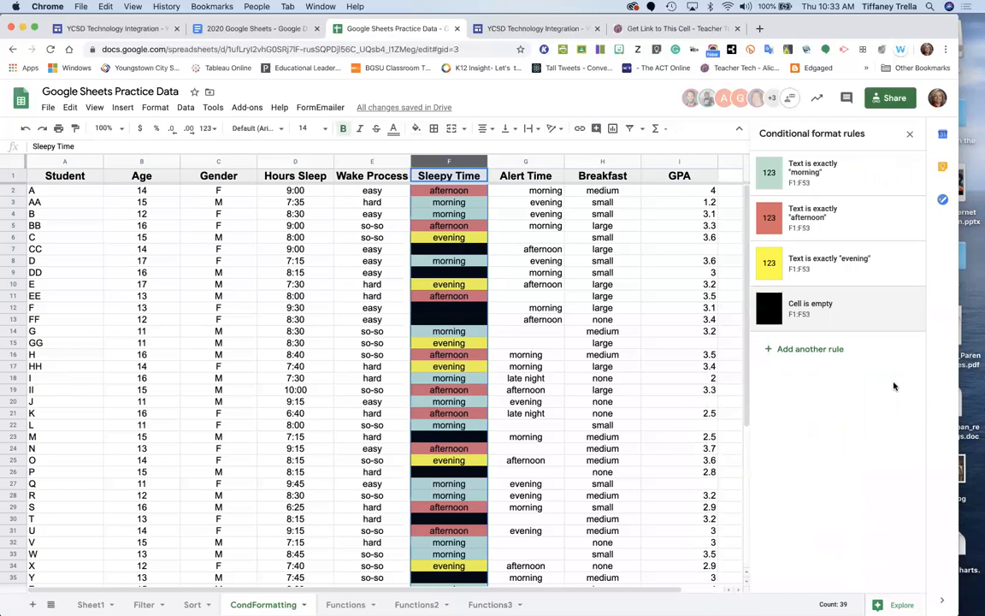
# Create a conditional formatting rule on the GPA column for values greater than or equal to 3.5.
pyautogui.click(683, 163)
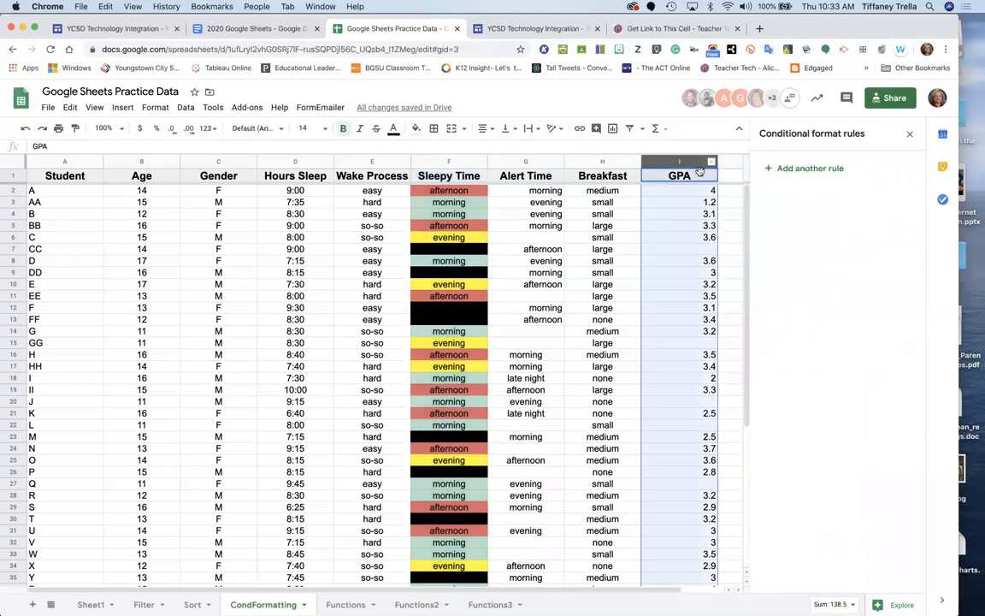
pyautogui.click(829, 174)
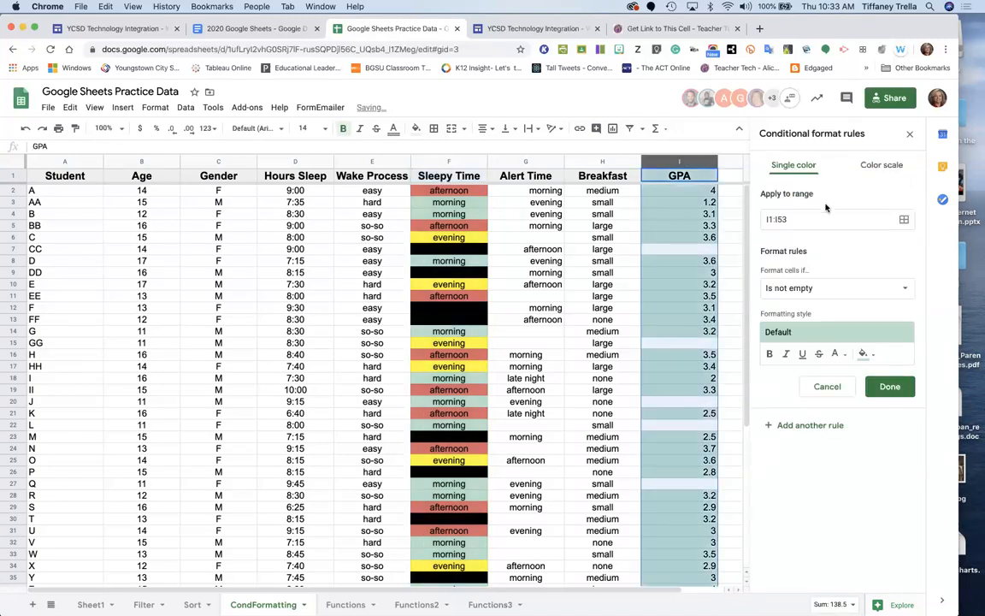
pyautogui.click(898, 289)
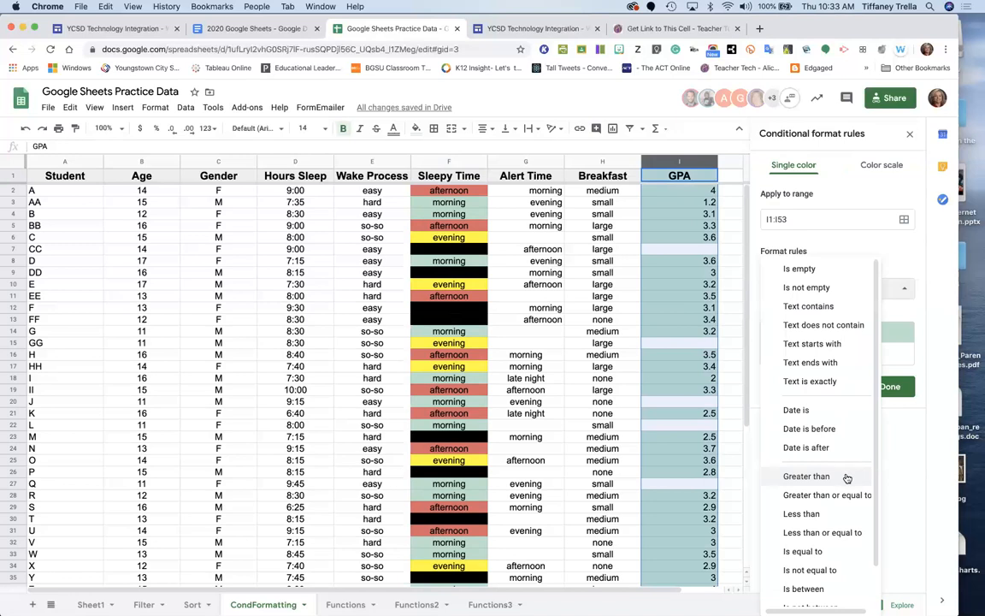
pyautogui.scroll(-2, 846, 477)
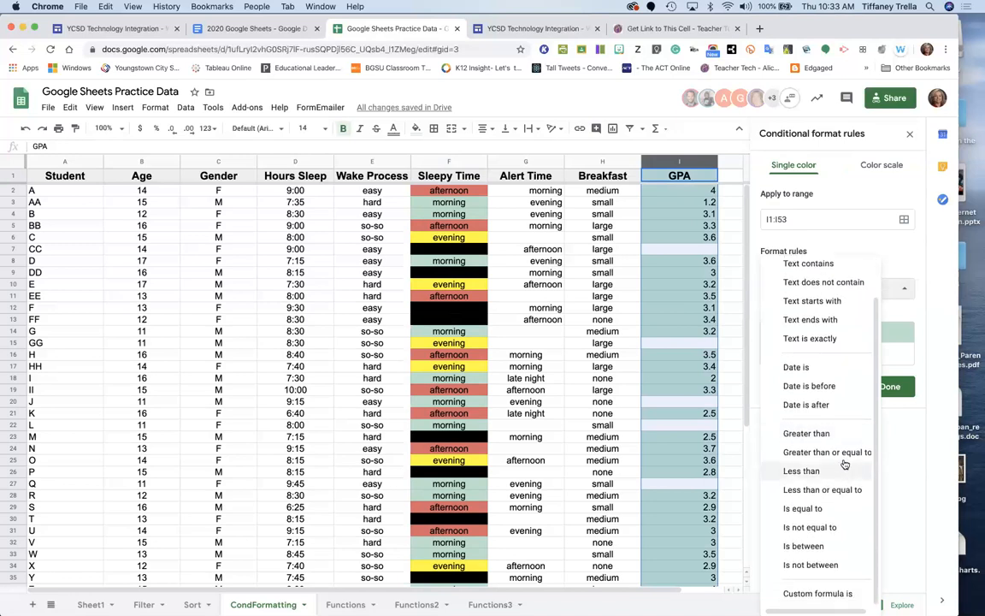
pyautogui.click(846, 452)
pyautogui.click(804, 314)
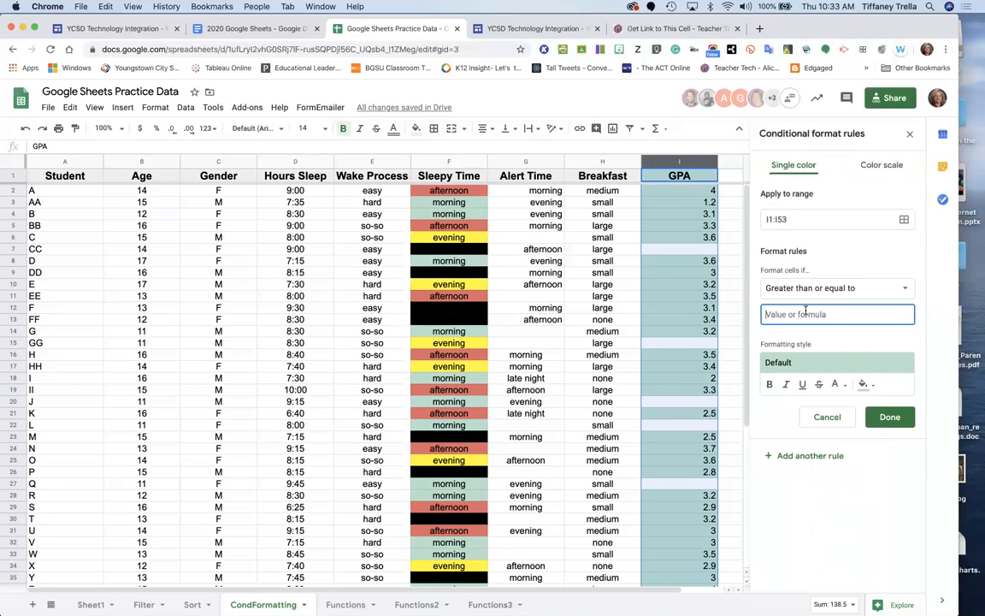
pyautogui.write('3.5-4')
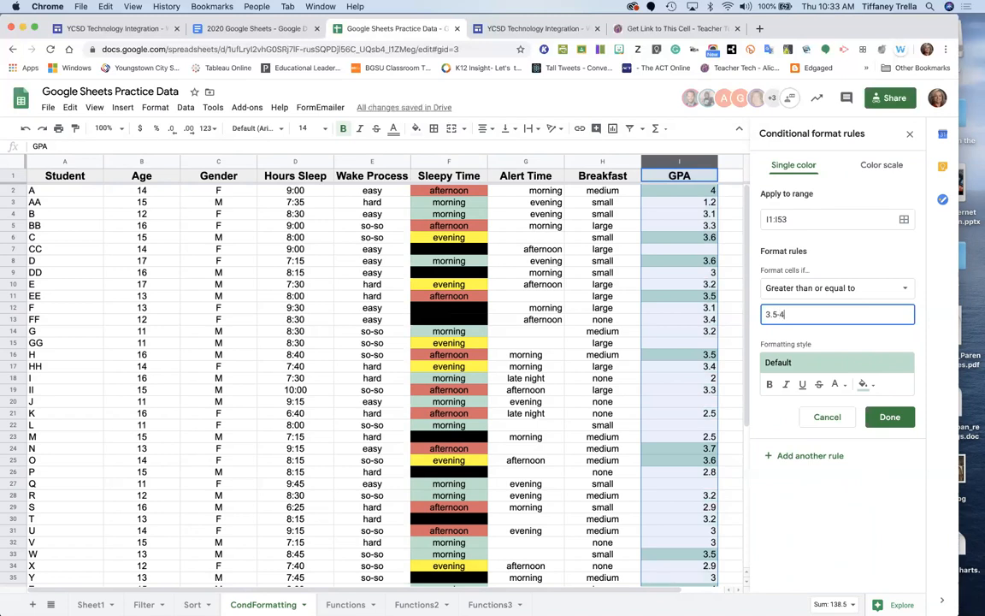
pyautogui.press('BackSpace')
pyautogui.press('BackSpace')
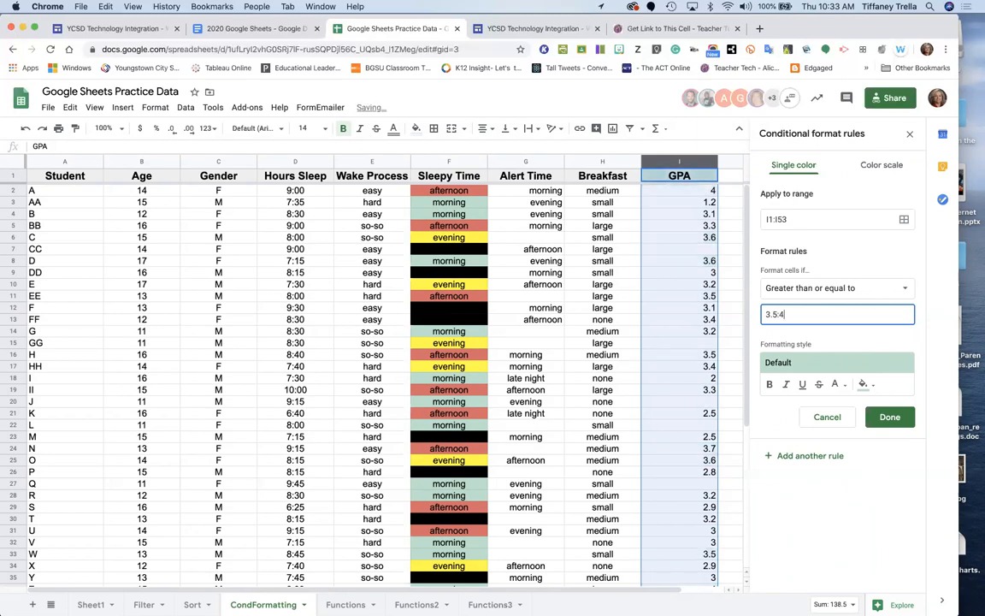
# Change the GPA rule's condition to is between 3.5 and 4.0, and save it with the default style.
pyautogui.click(904, 291)
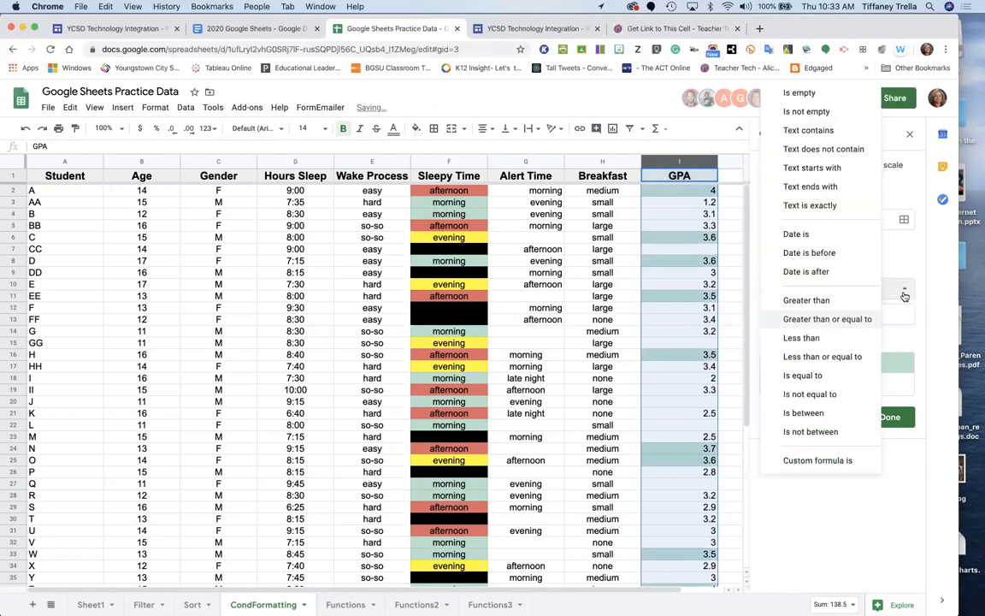
pyautogui.click(831, 414)
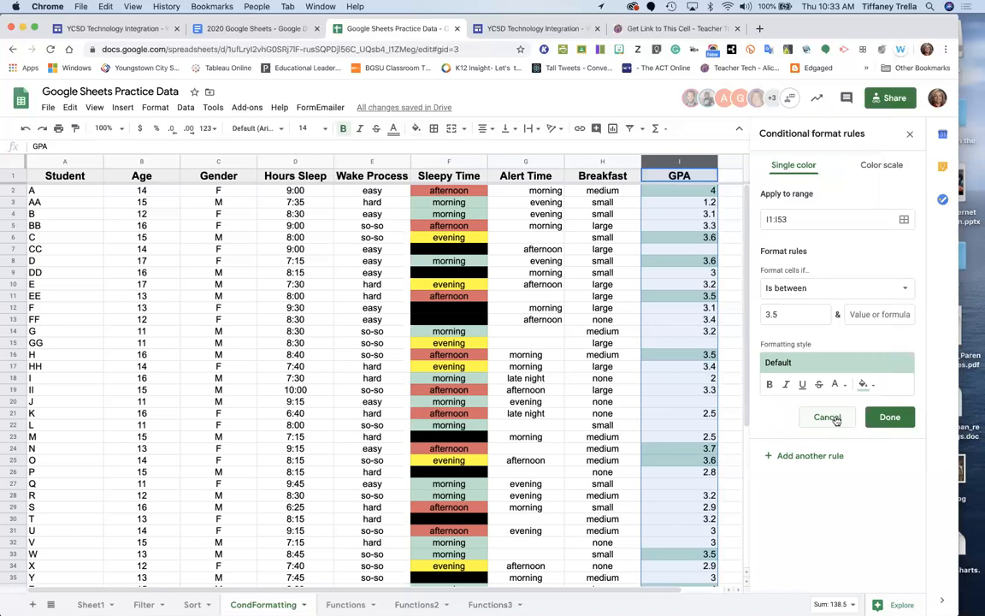
pyautogui.click(865, 316)
pyautogui.write('4.0')
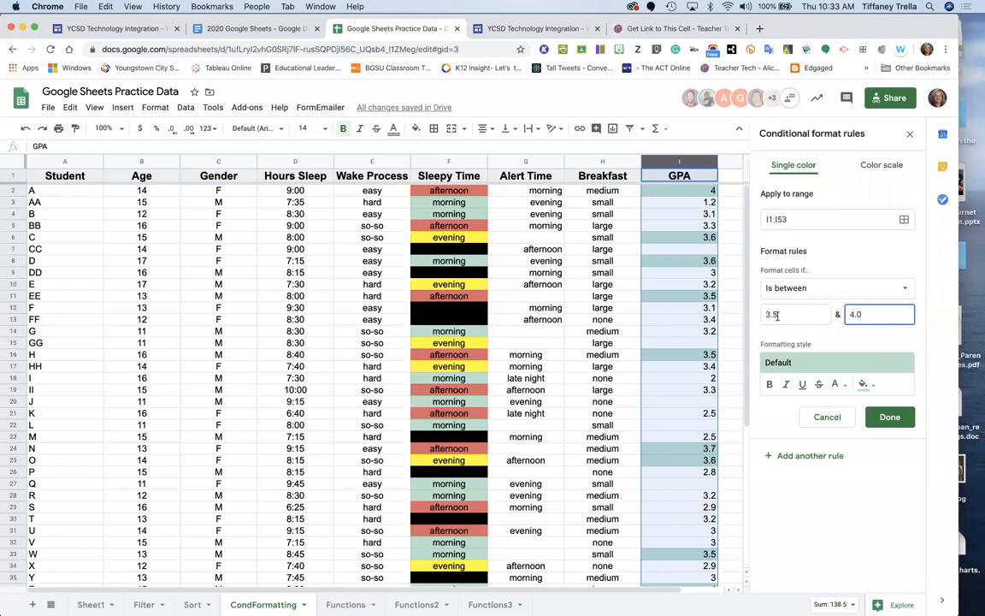
pyautogui.click(890, 416)
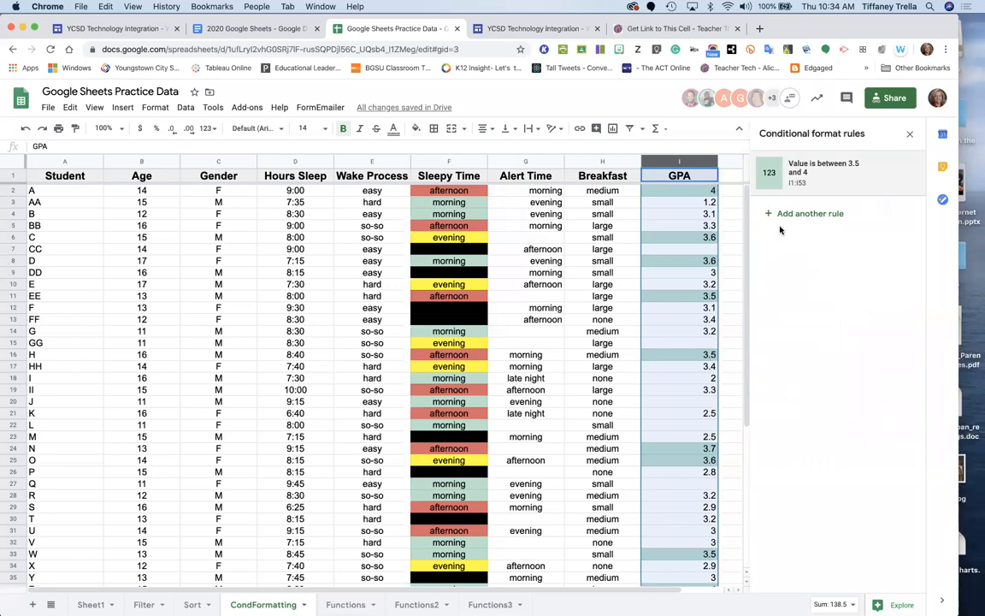
# Add a second rule to the GPA column for values between 3.49 and 3.0.
pyautogui.click(807, 215)
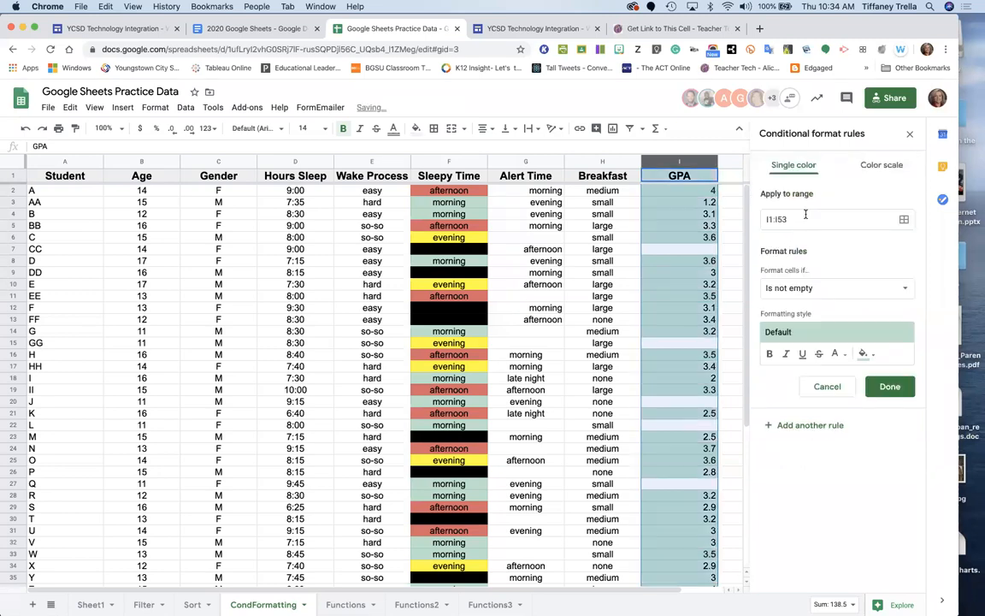
pyautogui.click(881, 294)
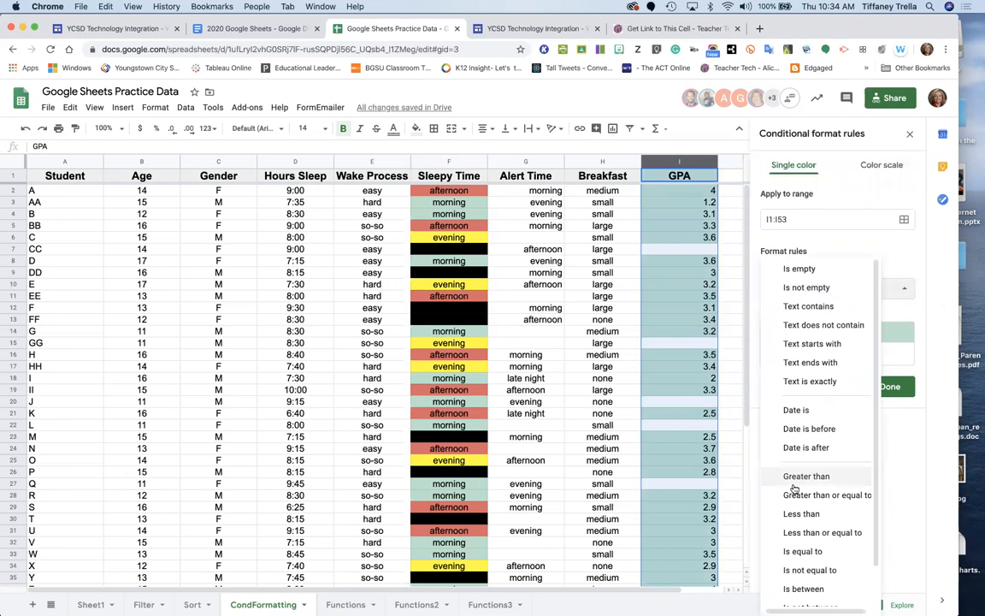
pyautogui.scroll(-1, 783, 516)
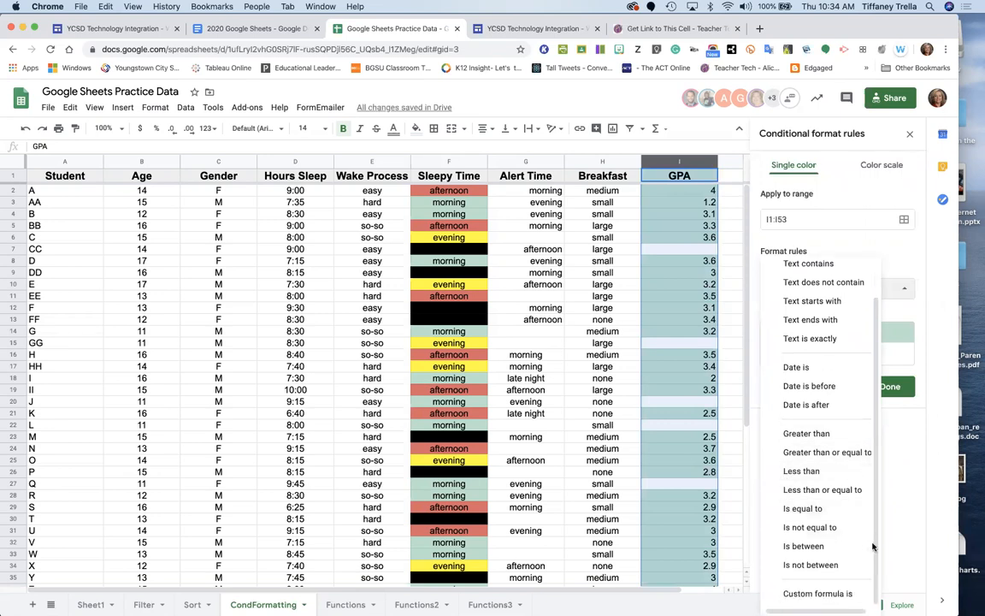
pyautogui.click(808, 545)
pyautogui.click(796, 313)
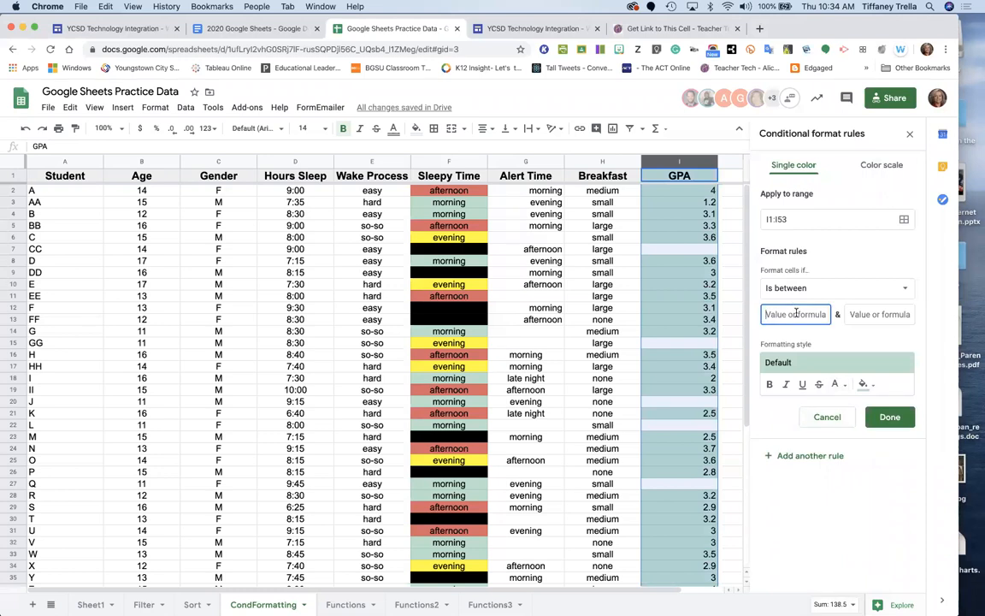
pyautogui.write('3.49')
pyautogui.click(853, 313)
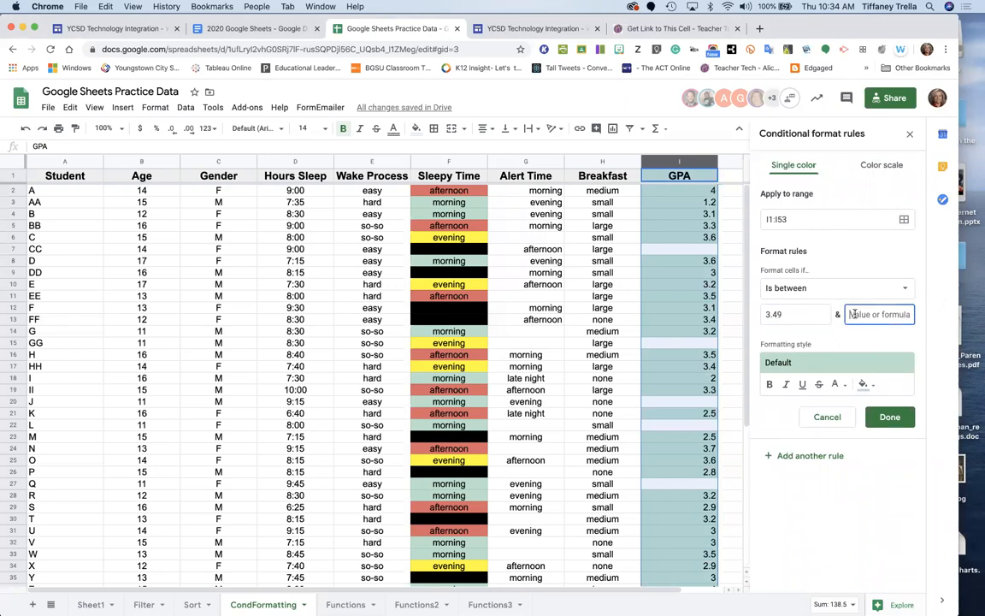
pyautogui.write('3.')
pyautogui.click(863, 384)
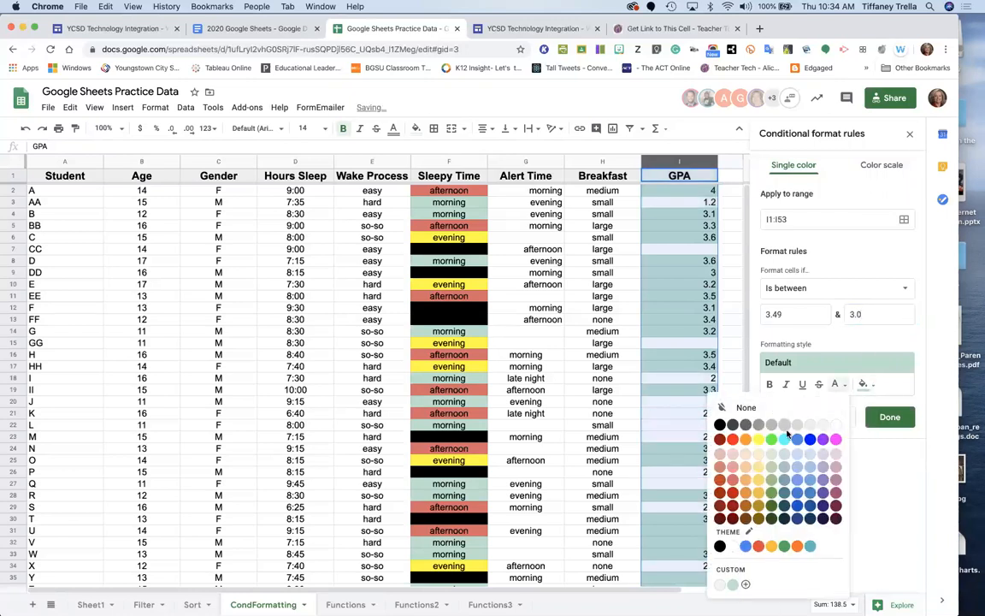
pyautogui.click(758, 439)
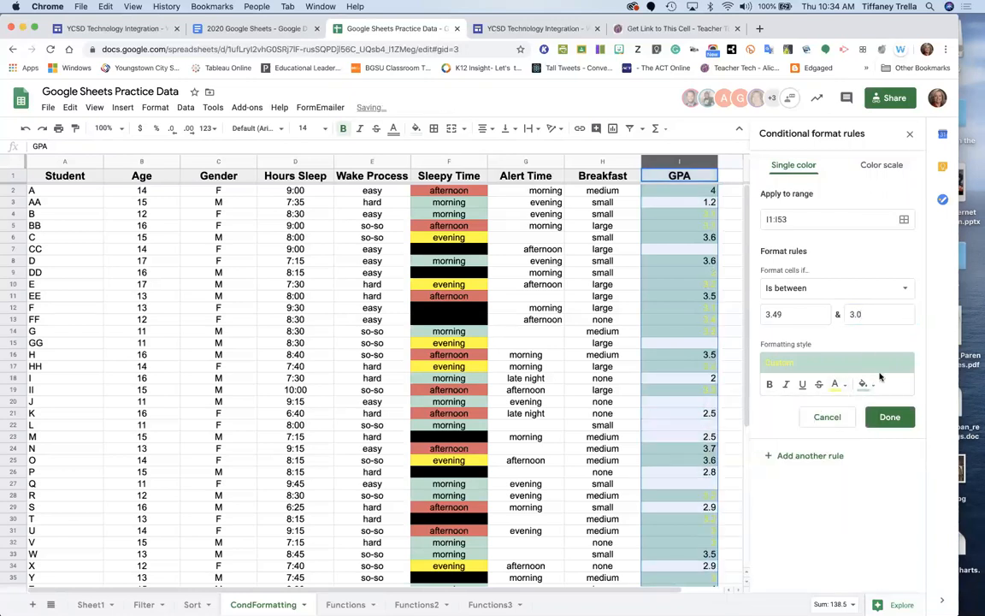
pyautogui.click(842, 384)
pyautogui.click(841, 385)
pyautogui.click(844, 386)
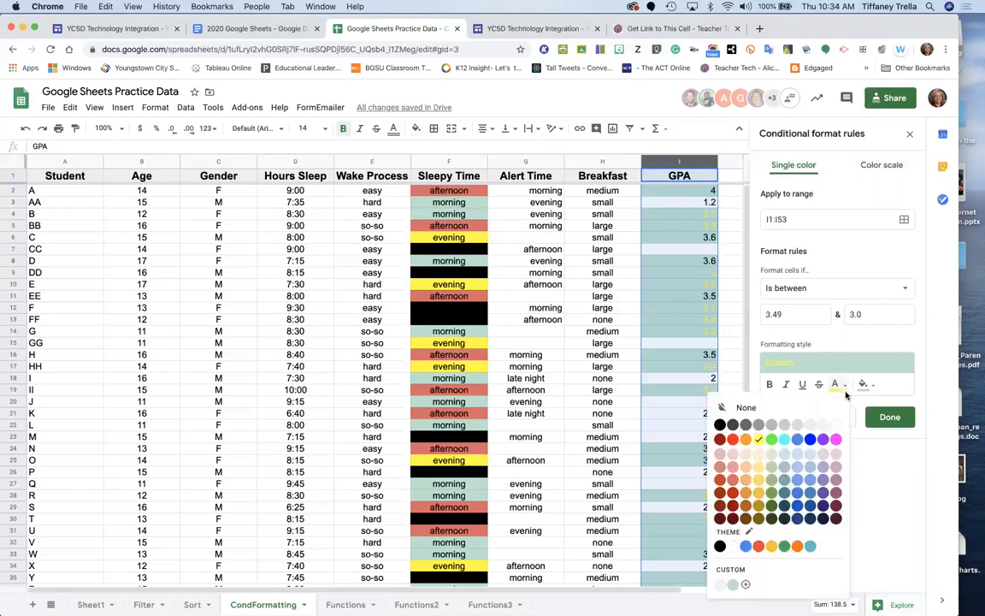
pyautogui.click(746, 407)
# Give the 3.49 to 3.0 GPA rule a light yellow fill and save it.
pyautogui.click(864, 384)
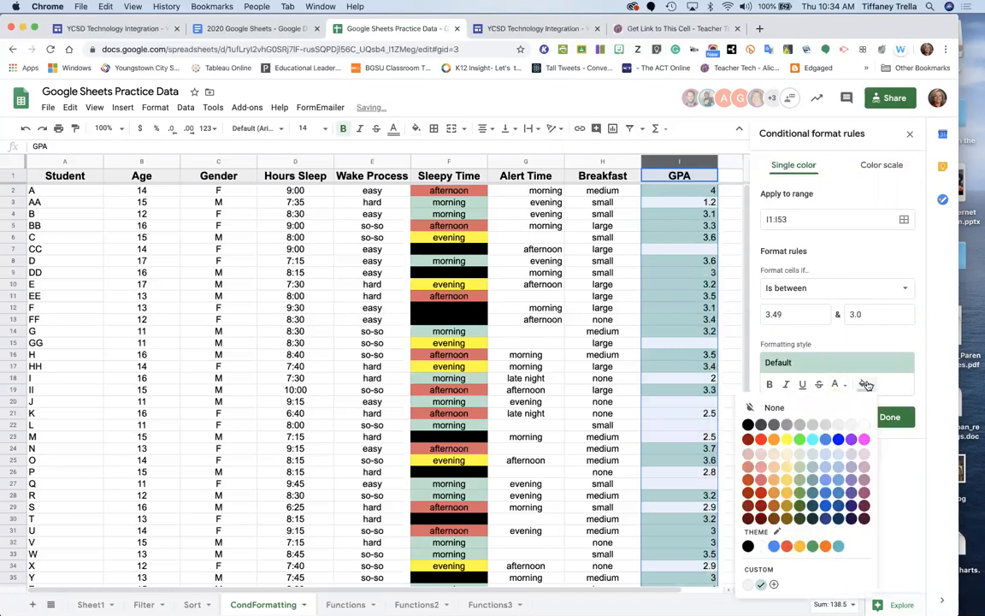
pyautogui.click(787, 453)
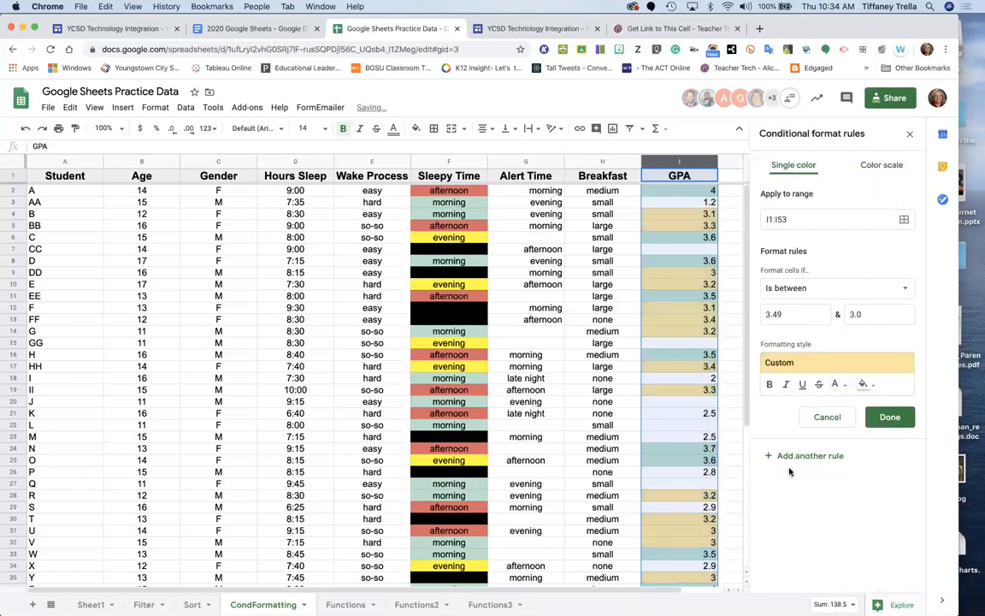
pyautogui.click(886, 419)
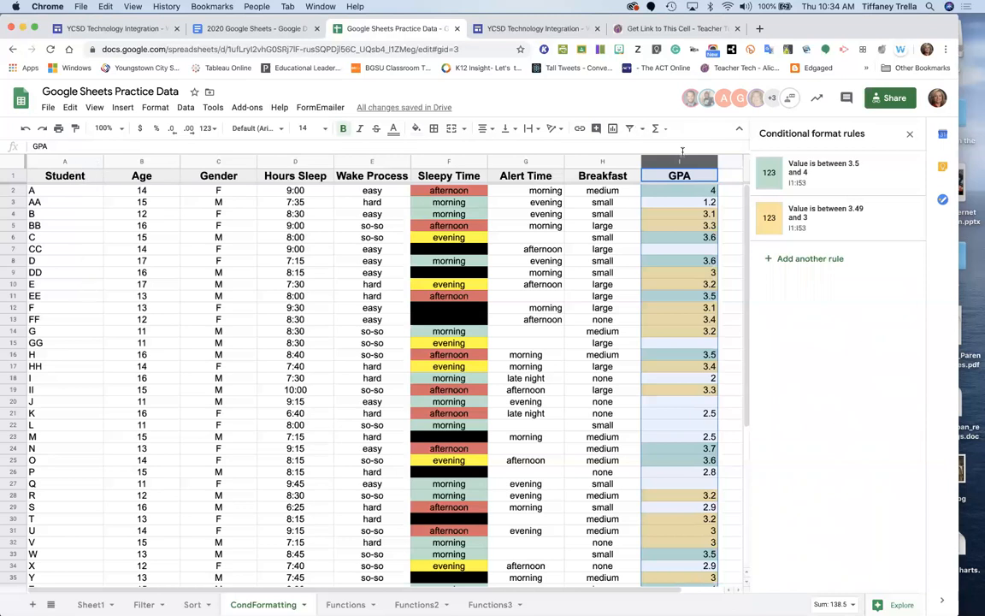
# Move the GPA column so that it sits directly after the Student column.
pyautogui.moveTo(666, 161); pyautogui.dragTo(125, 179)
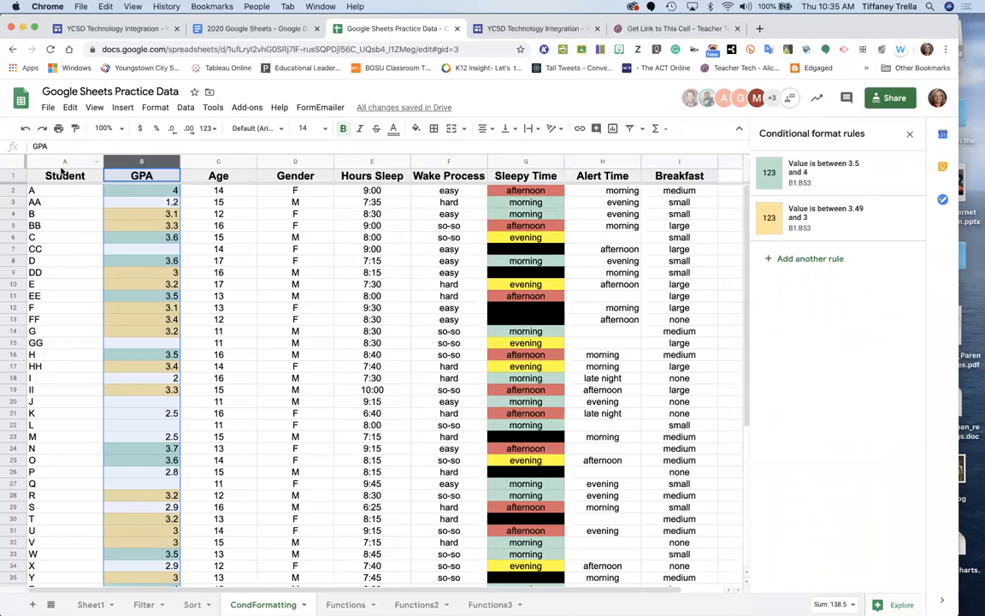
# Undo the GPA column move, and place the column directly after the Student column again.
pyautogui.click(27, 132)
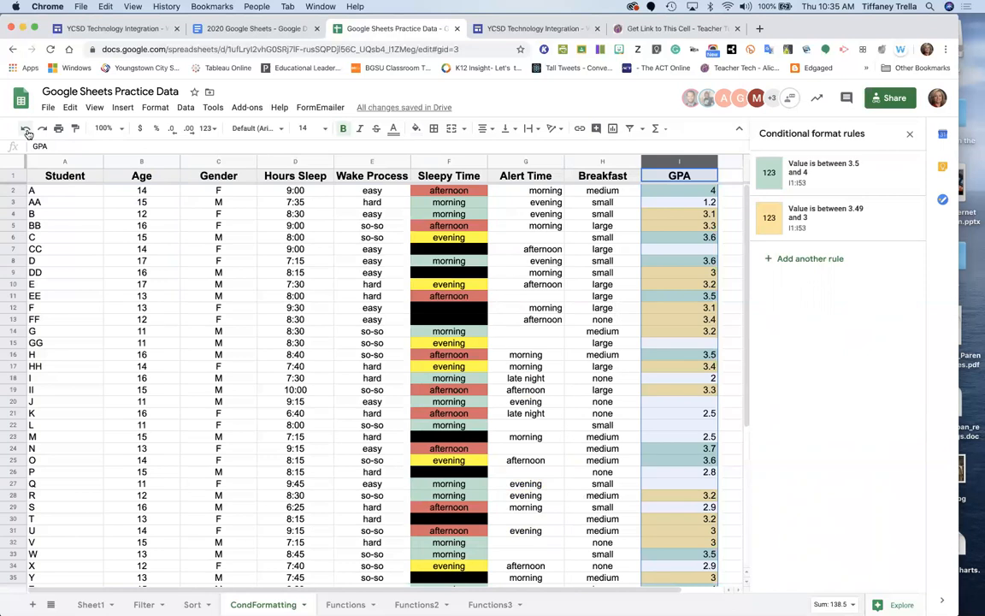
pyautogui.moveTo(678, 161); pyautogui.dragTo(138, 158)
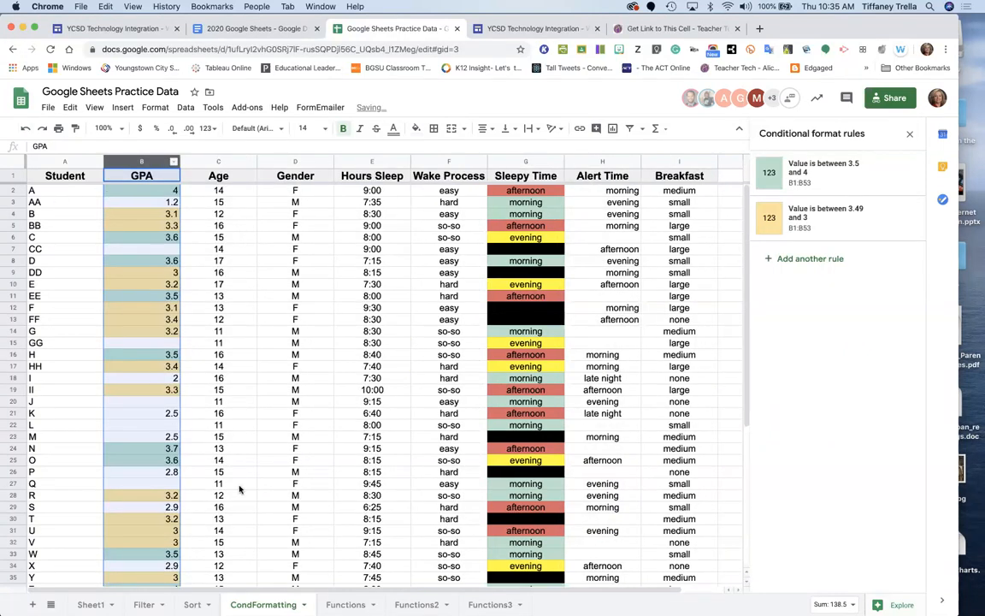
pyautogui.moveTo(780, 598)
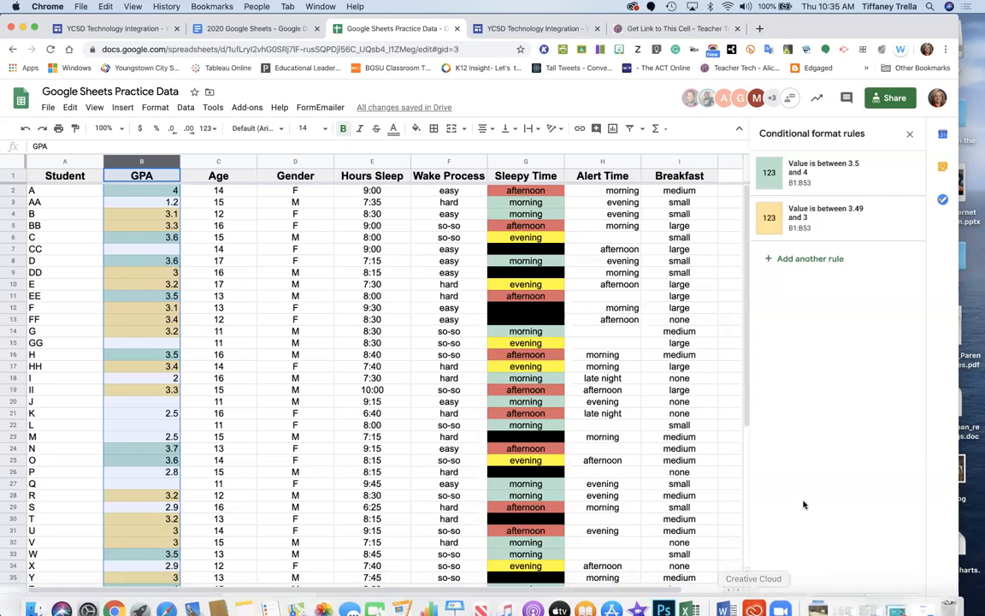
# Move the GPA column to the end of the data, directly after the Breakfast column.
pyautogui.click(147, 161)
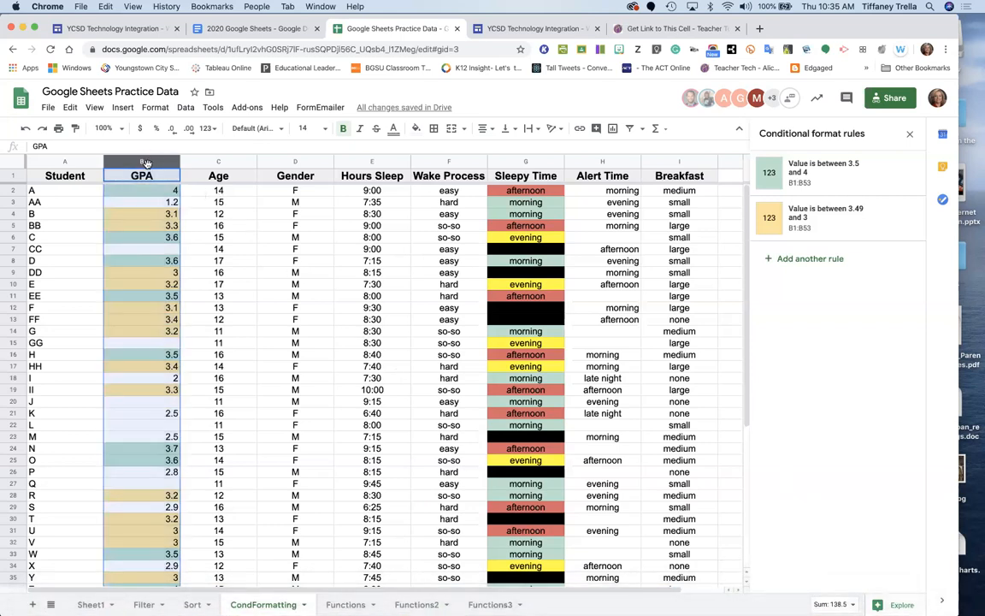
pyautogui.moveTo(147, 161); pyautogui.dragTo(611, 171)
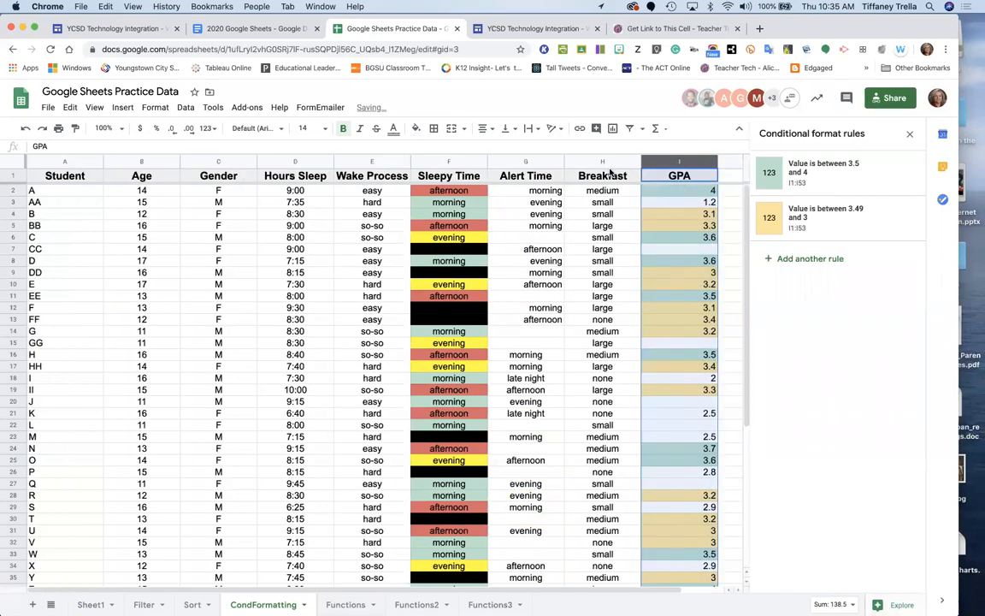
# Hide columns B through H so that GPA sits beside the Student column.
pyautogui.moveTo(577, 161); pyautogui.dragTo(162, 159)
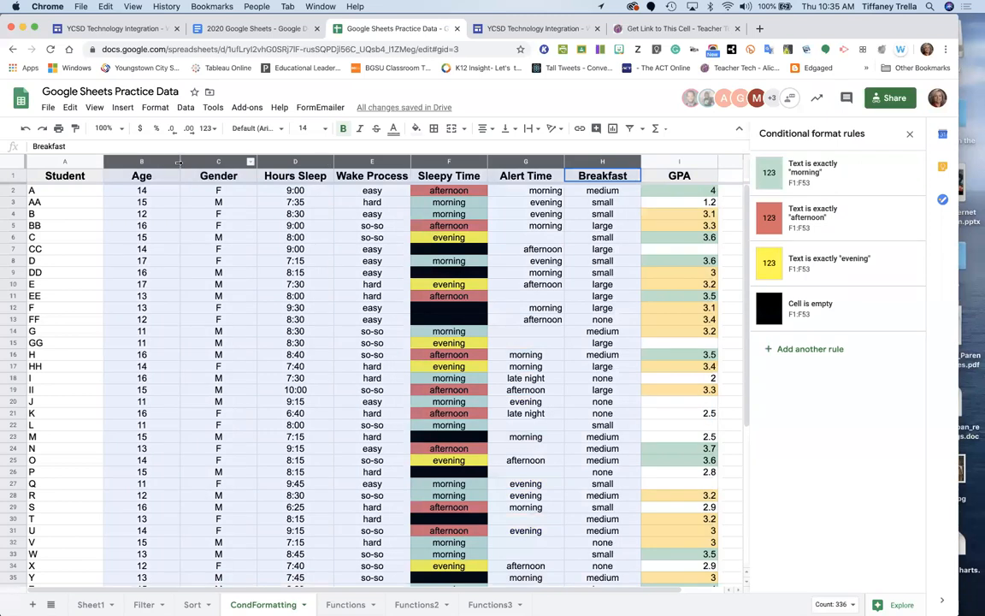
pyautogui.rightClick(167, 159)
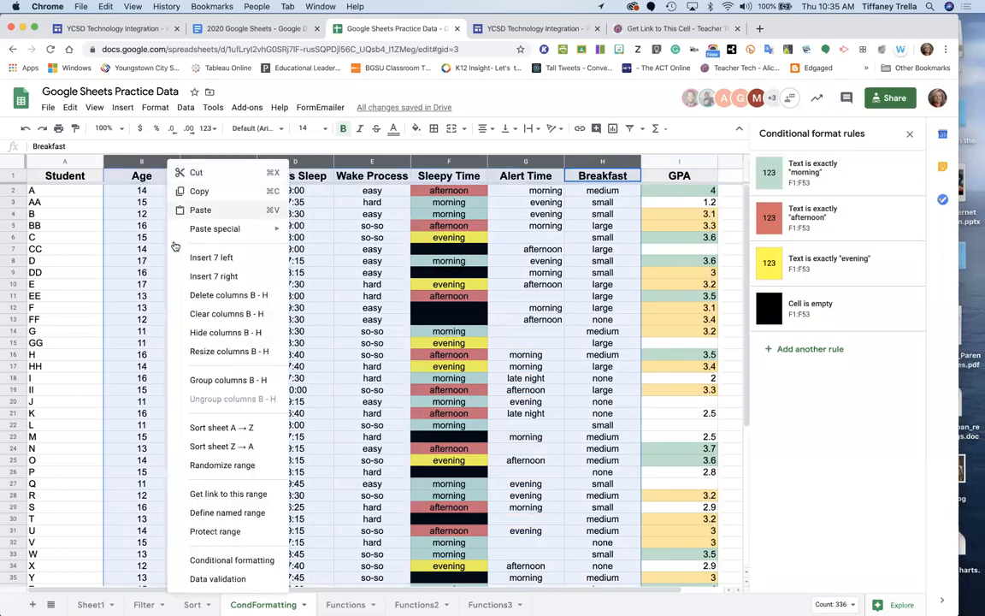
pyautogui.click(220, 333)
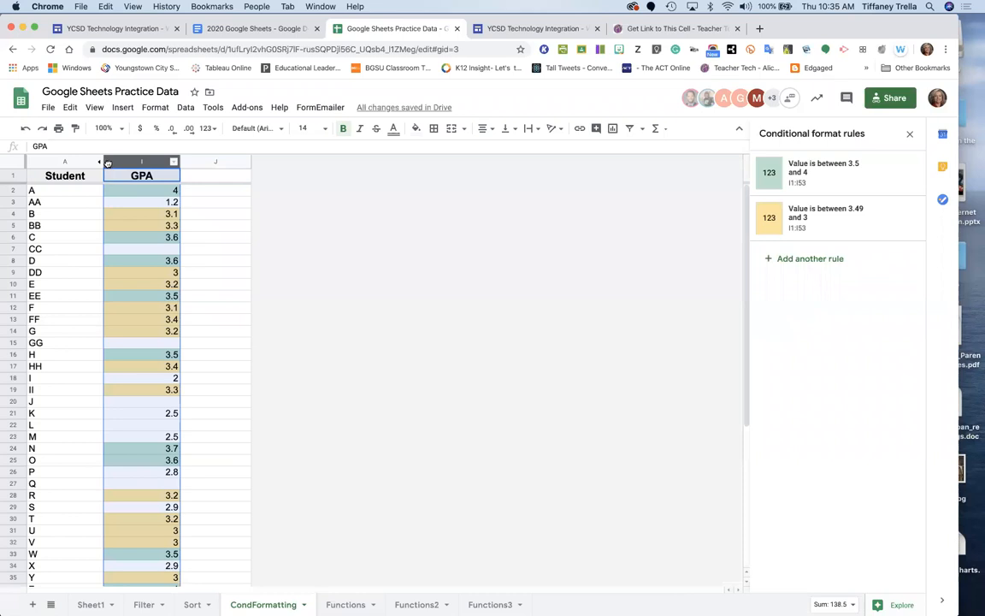
# Widen the Student column and unhide columns B through H.
pyautogui.moveTo(103, 162); pyautogui.dragTo(137, 162)
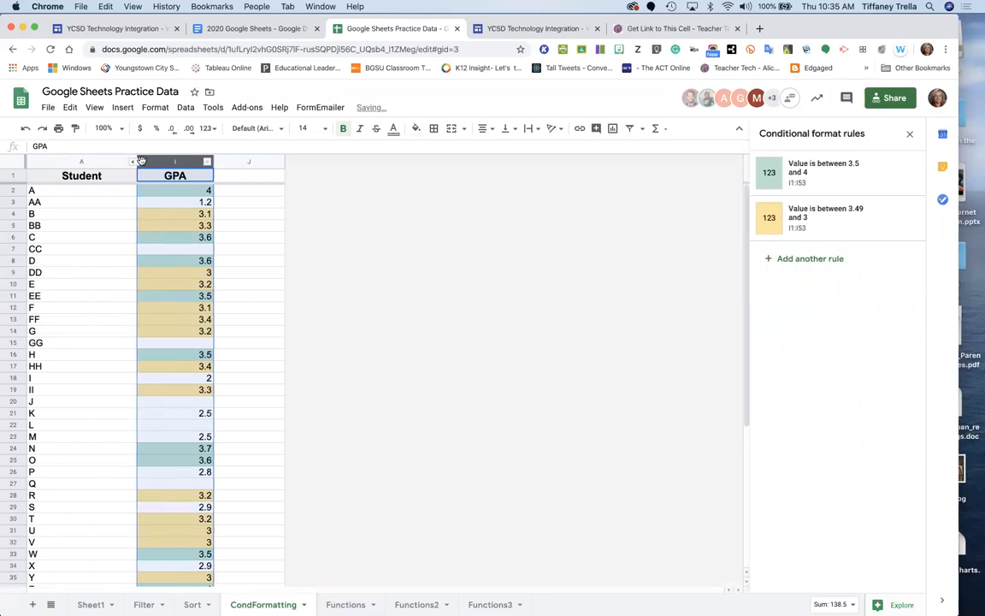
pyautogui.click(130, 162)
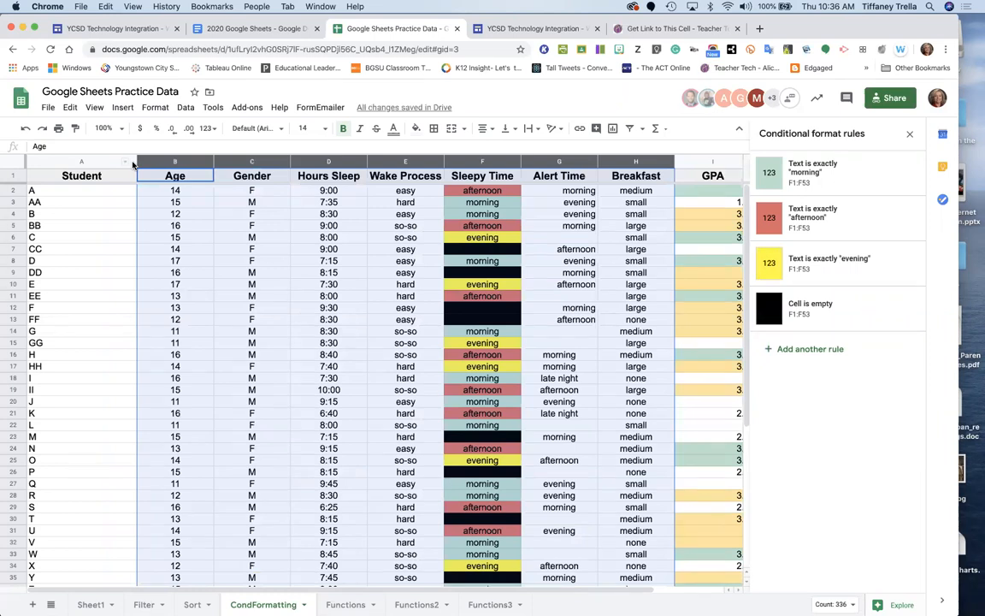
# Hide columns B through H once more, and restore them.
pyautogui.rightClick(642, 166)
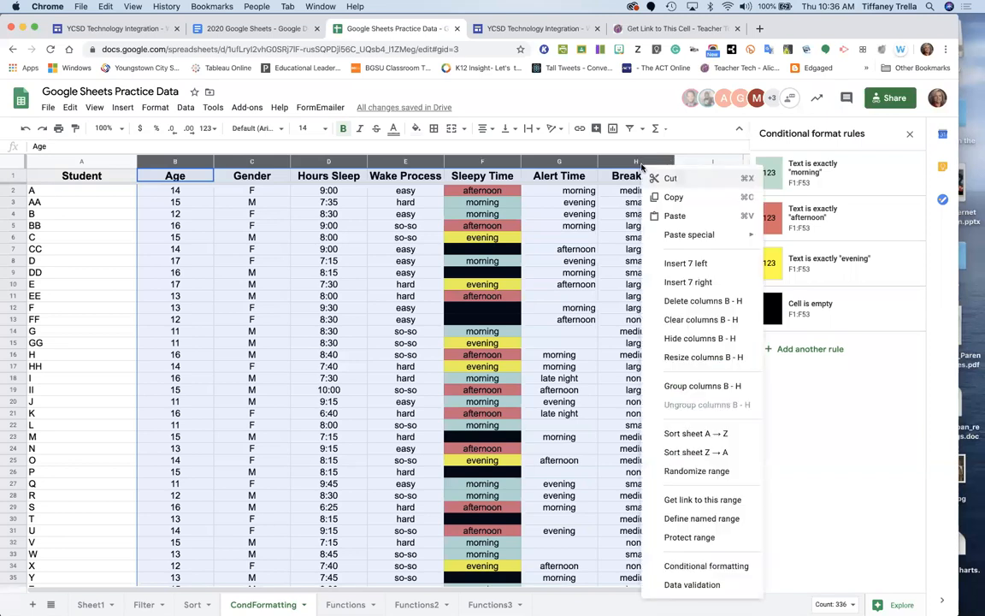
pyautogui.click(685, 339)
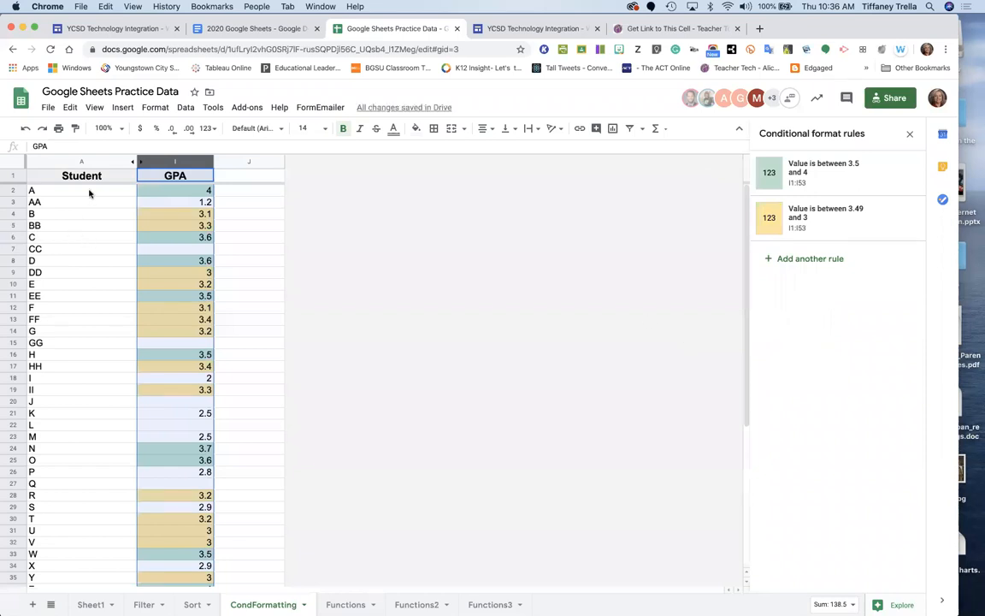
pyautogui.click(138, 161)
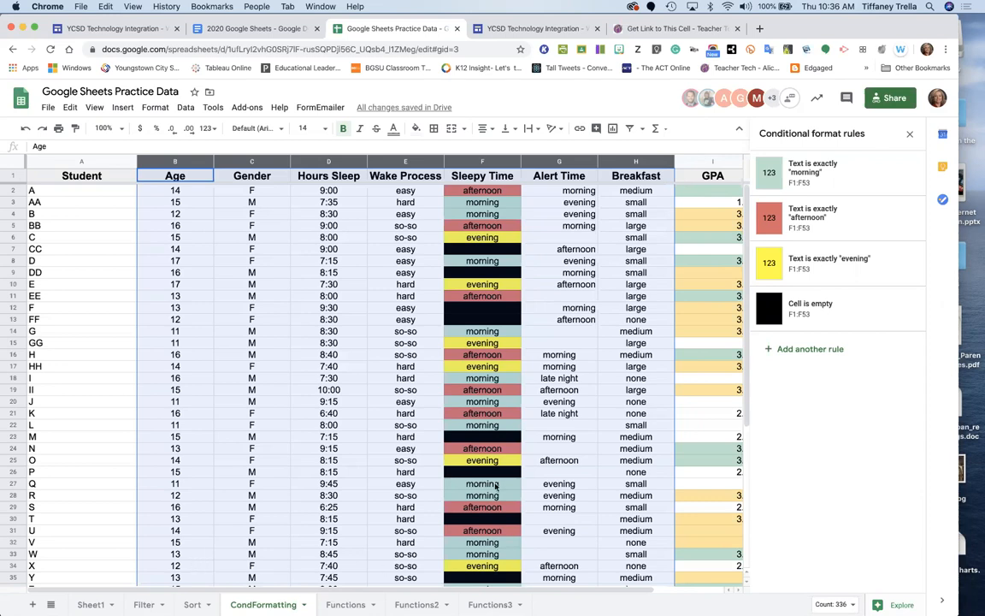
# Close the conditional format rules, switch to the Functions2 sheet and turn off the filter on its data.
pyautogui.click(909, 133)
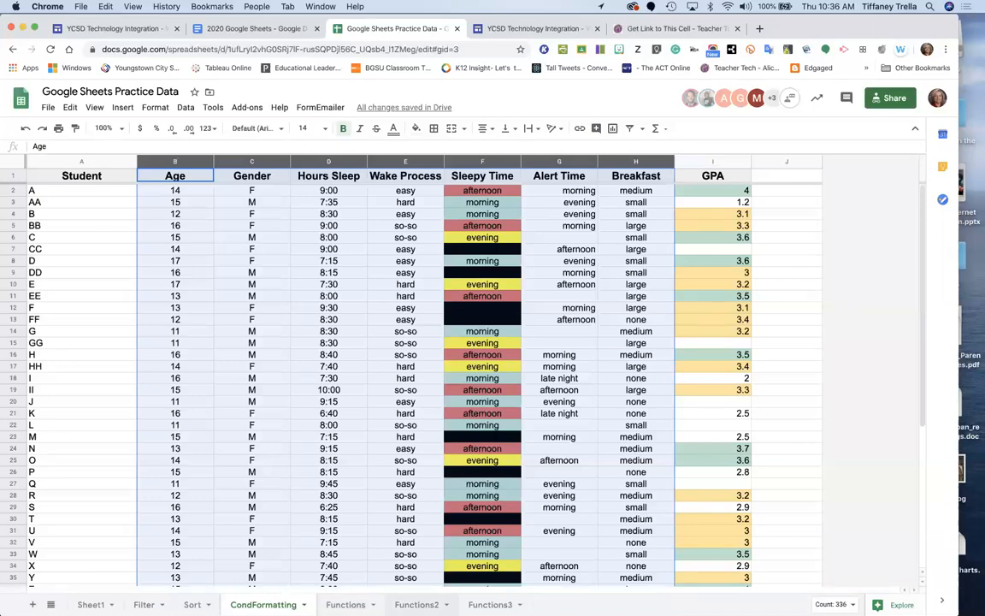
pyautogui.click(416, 605)
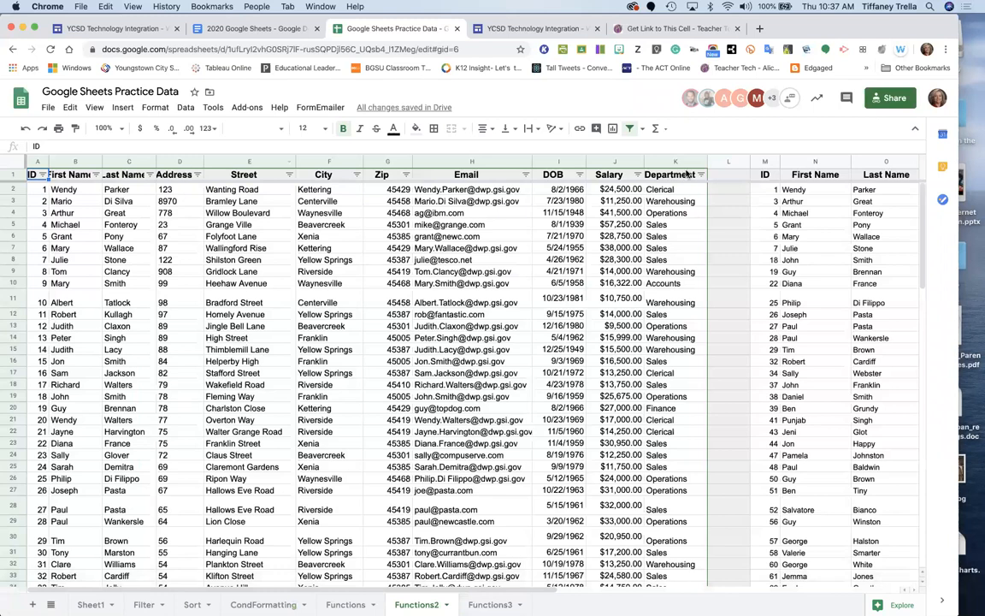
pyautogui.click(641, 129)
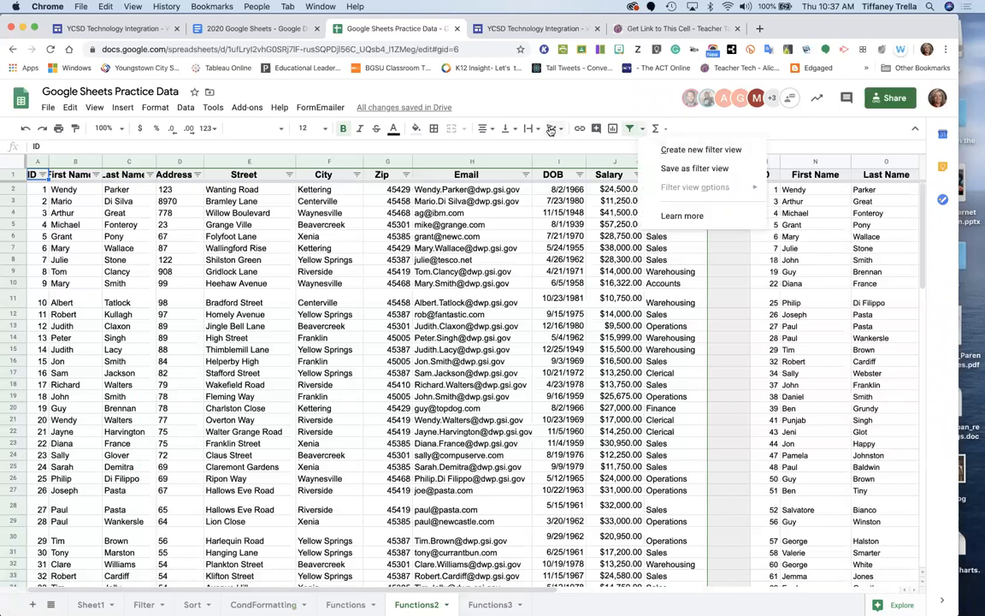
pyautogui.click(13, 163)
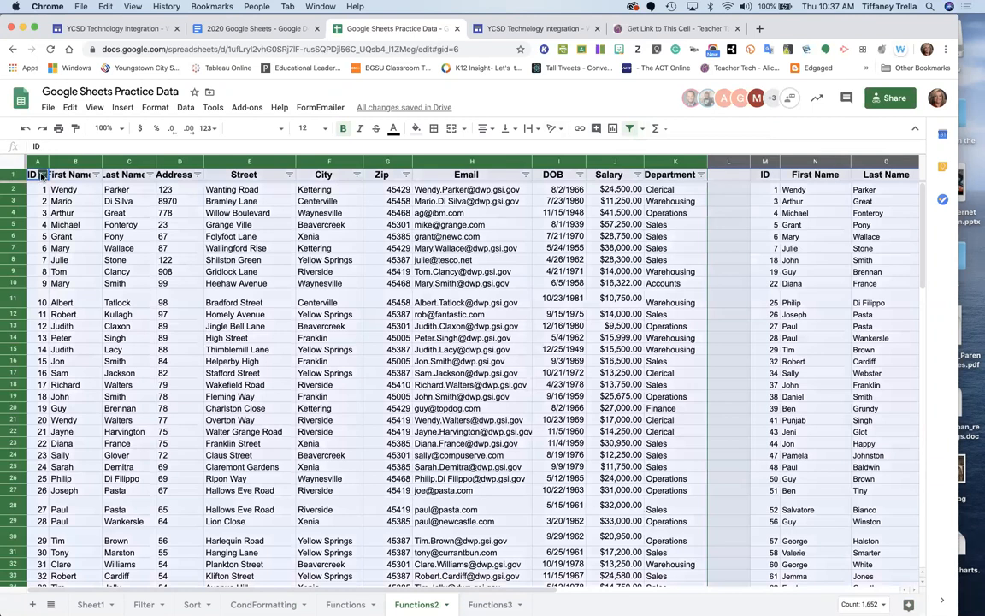
pyautogui.click(43, 175)
pyautogui.click(632, 129)
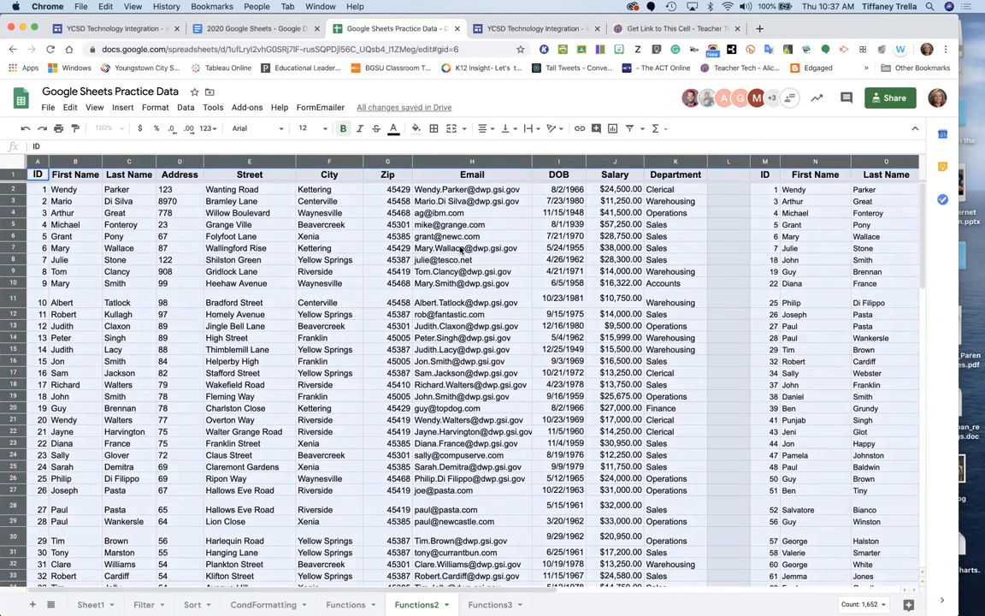
# Insert two blank columns directly after the Email column.
pyautogui.click(417, 247)
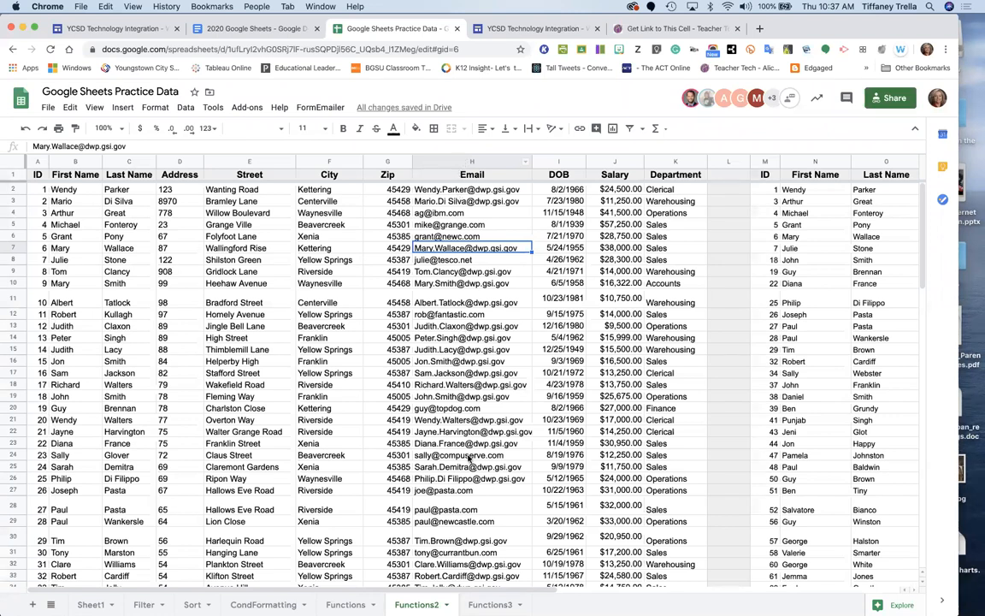
pyautogui.click(493, 164)
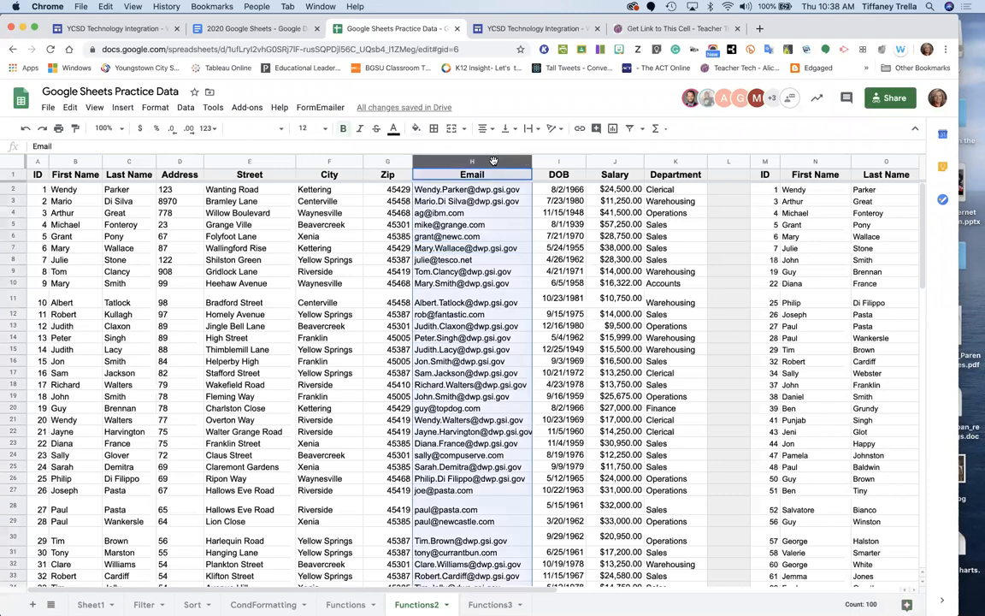
pyautogui.rightClick(500, 164)
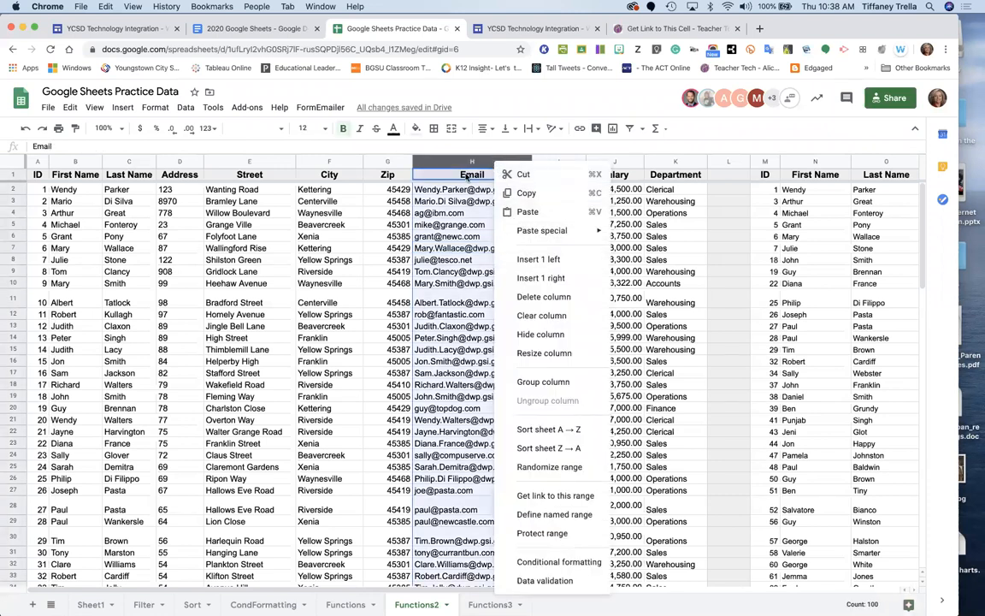
pyautogui.click(542, 278)
pyautogui.rightClick(477, 161)
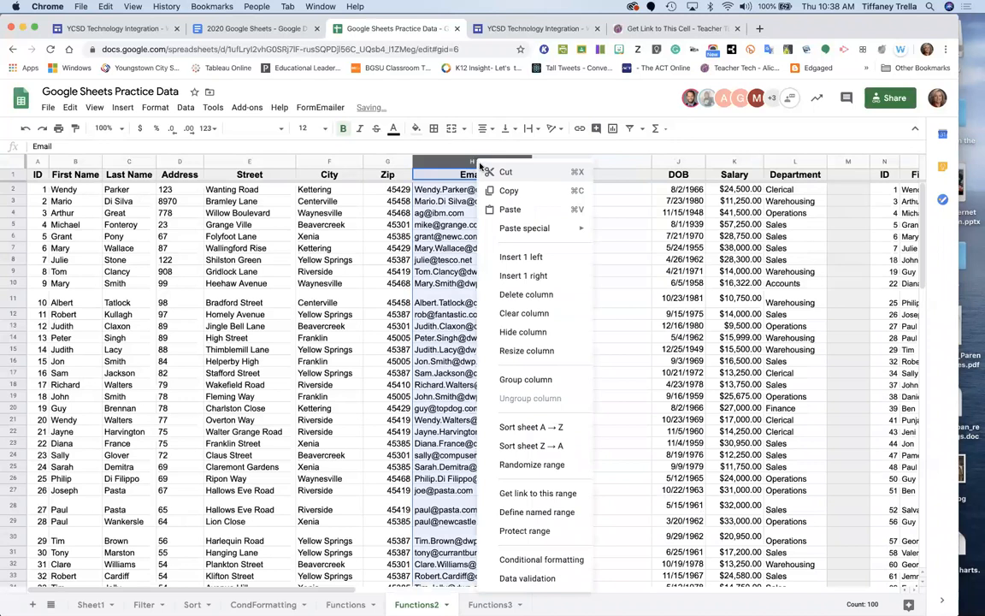
pyautogui.click(510, 276)
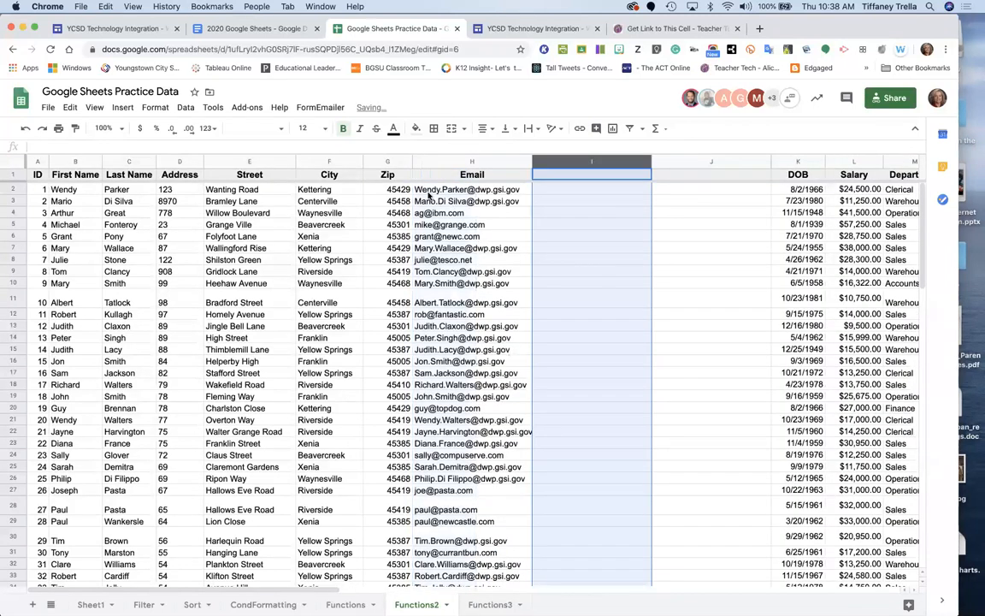
# Try splitting the Email column's text into columns with Period as the separator, and undo the split.
pyautogui.click(459, 162)
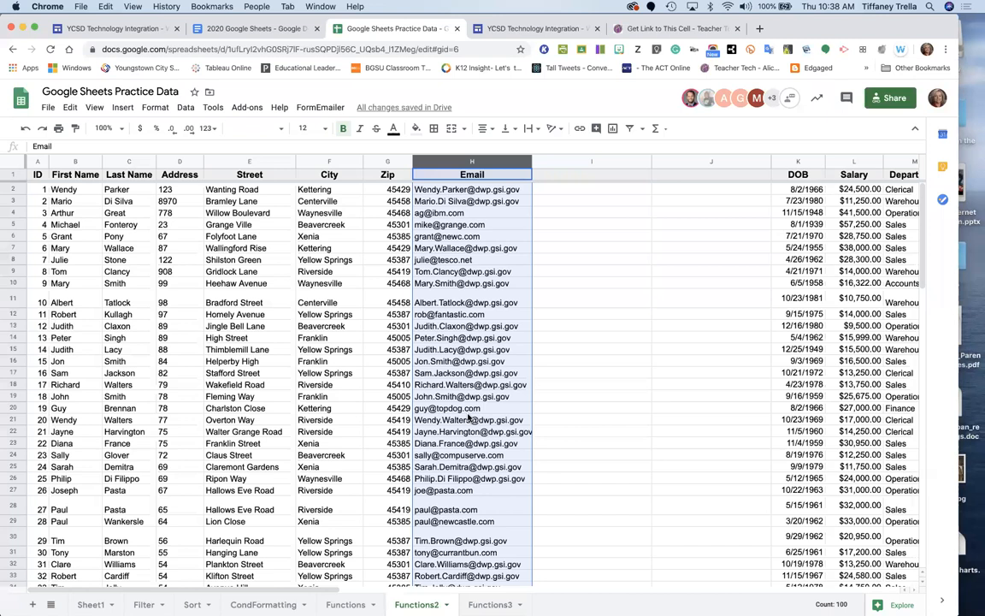
pyautogui.click(185, 108)
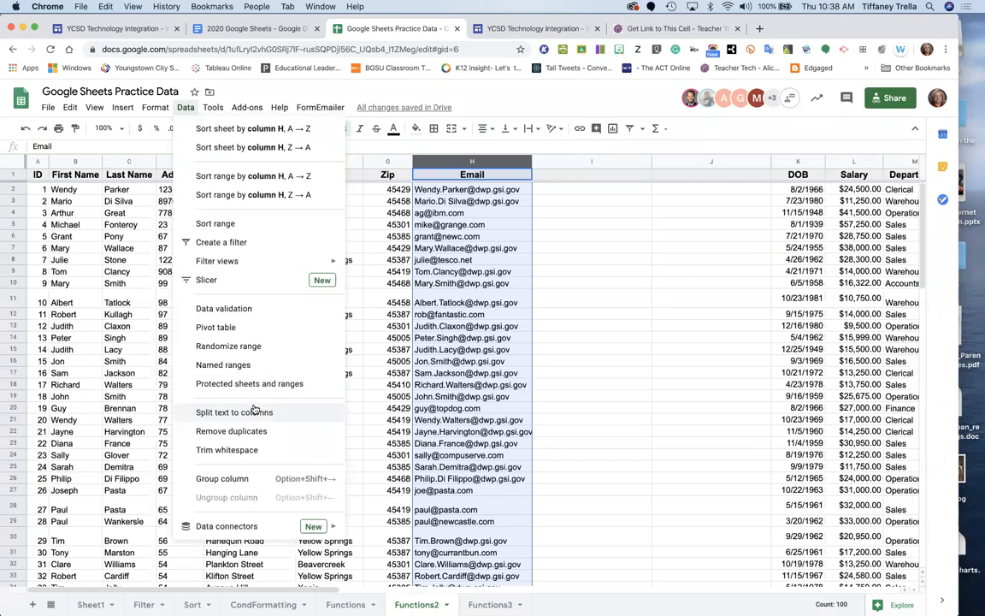
pyautogui.click(254, 412)
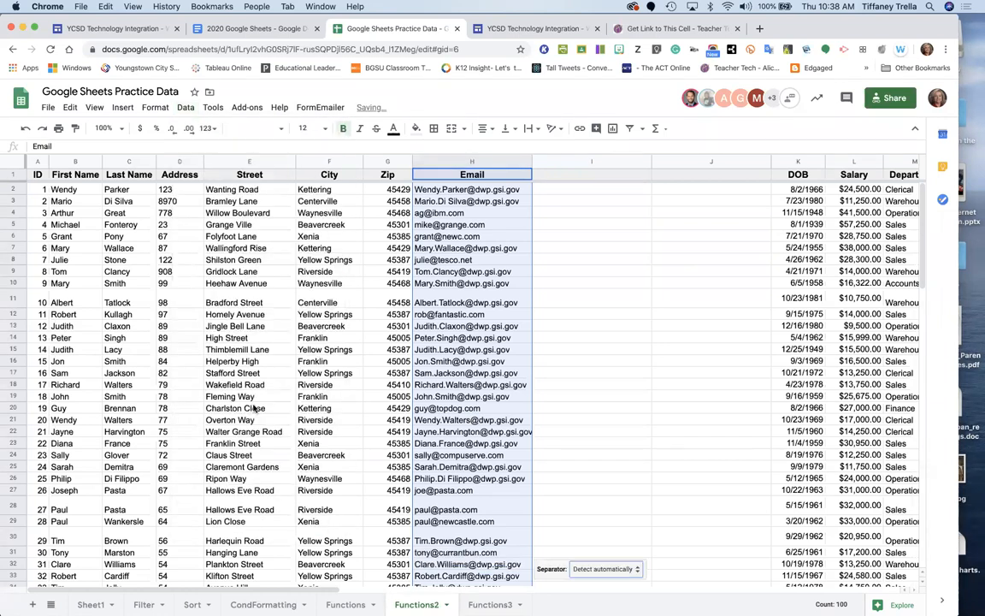
pyautogui.click(630, 571)
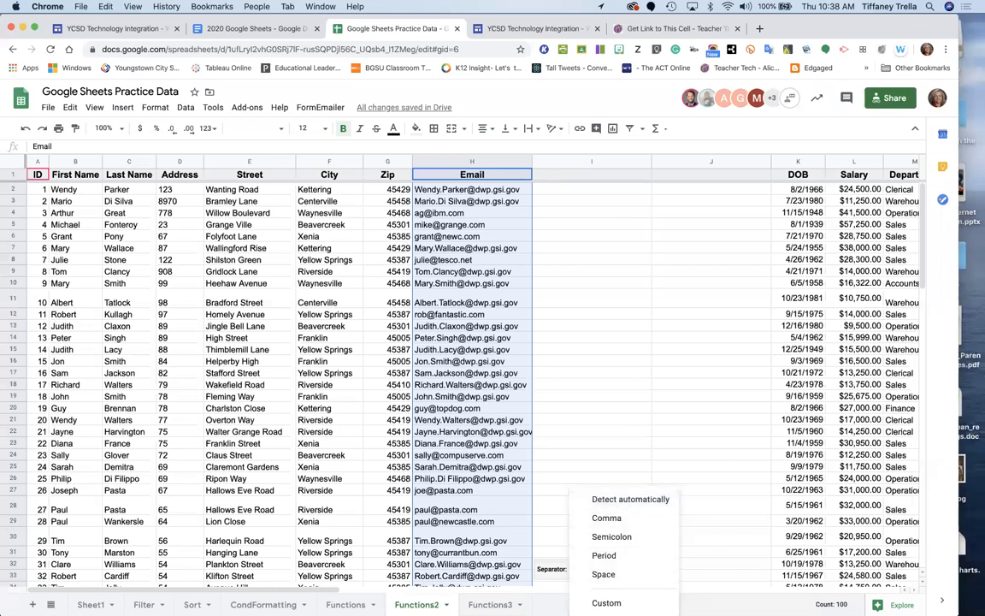
pyautogui.scroll(-1, 709, 582)
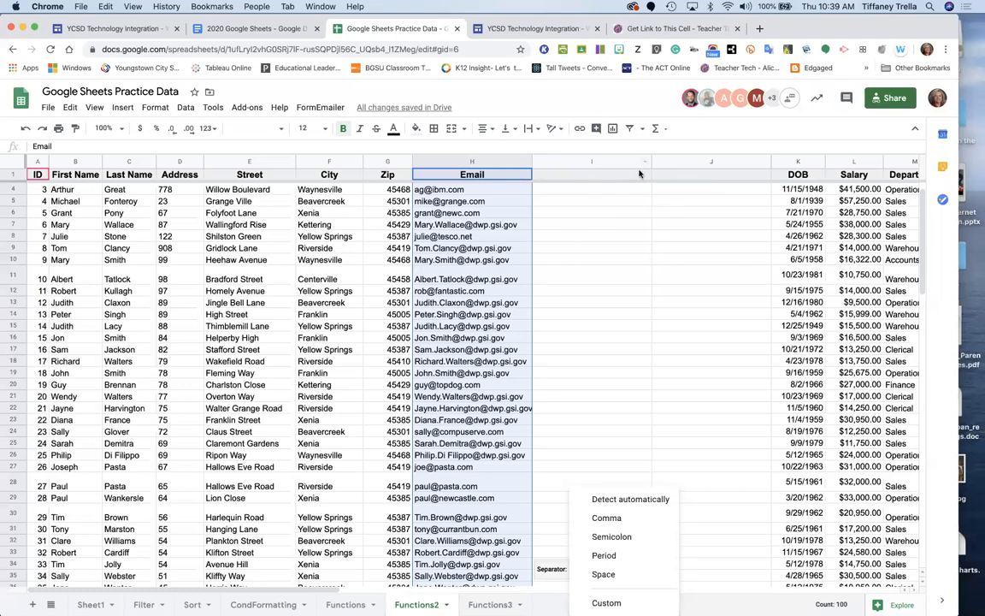
pyautogui.click(612, 557)
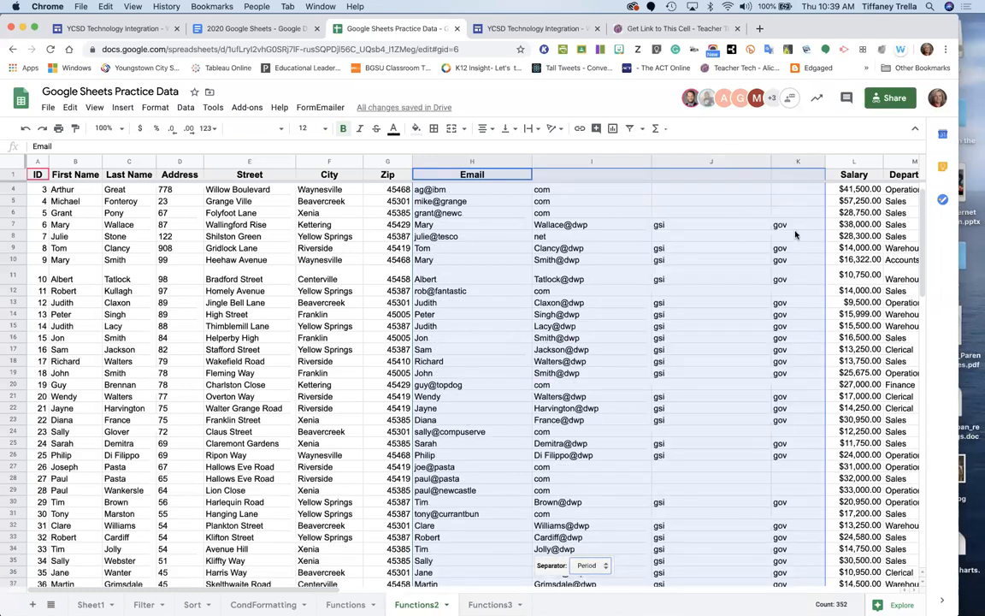
pyautogui.click(28, 127)
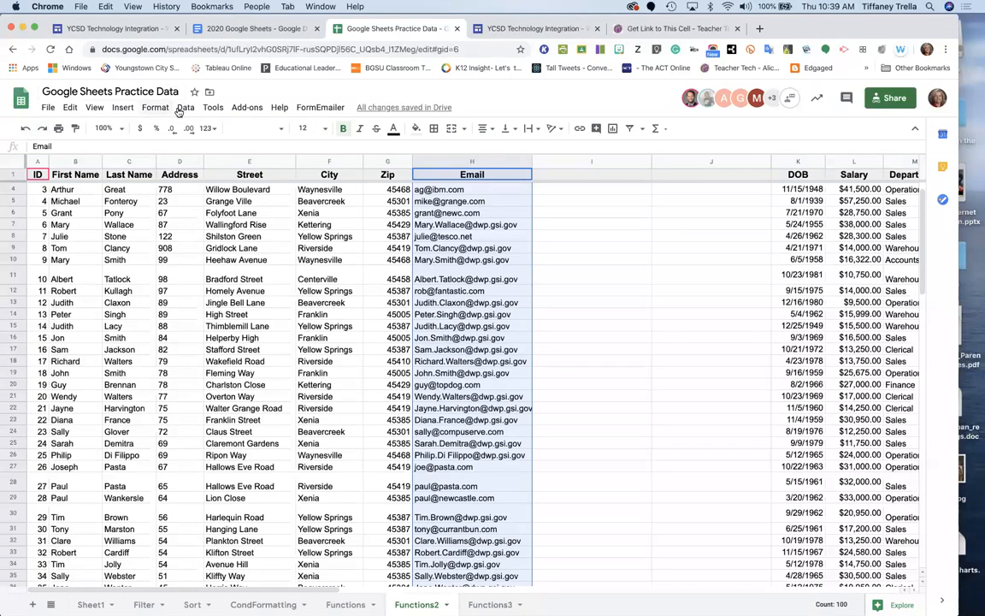
# Insert one more blank column between the Email and DOB columns.
pyautogui.rightClick(596, 161)
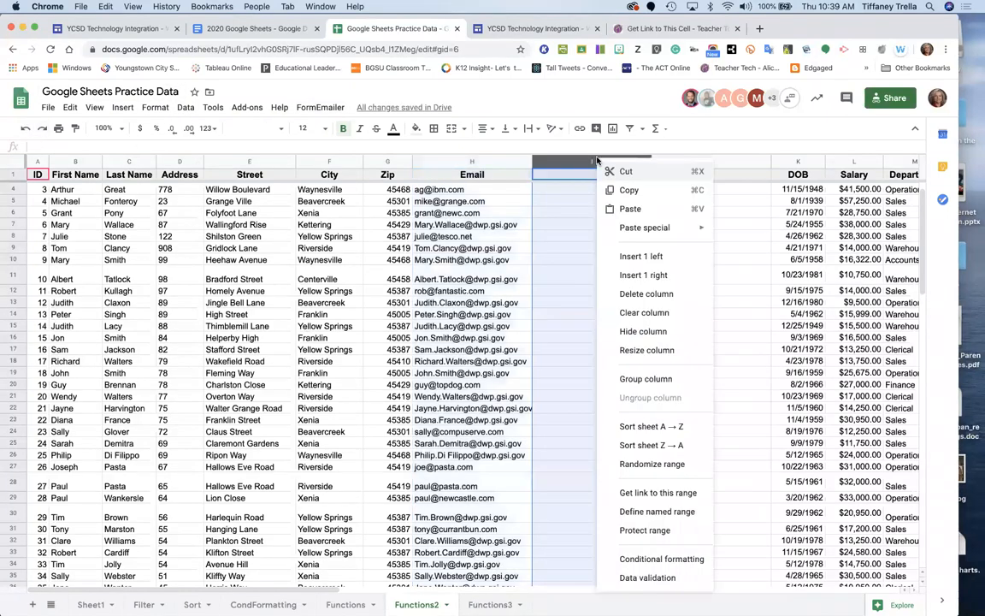
pyautogui.click(654, 275)
# Split the Email column's text into columns using Period as the separator.
pyautogui.click(480, 163)
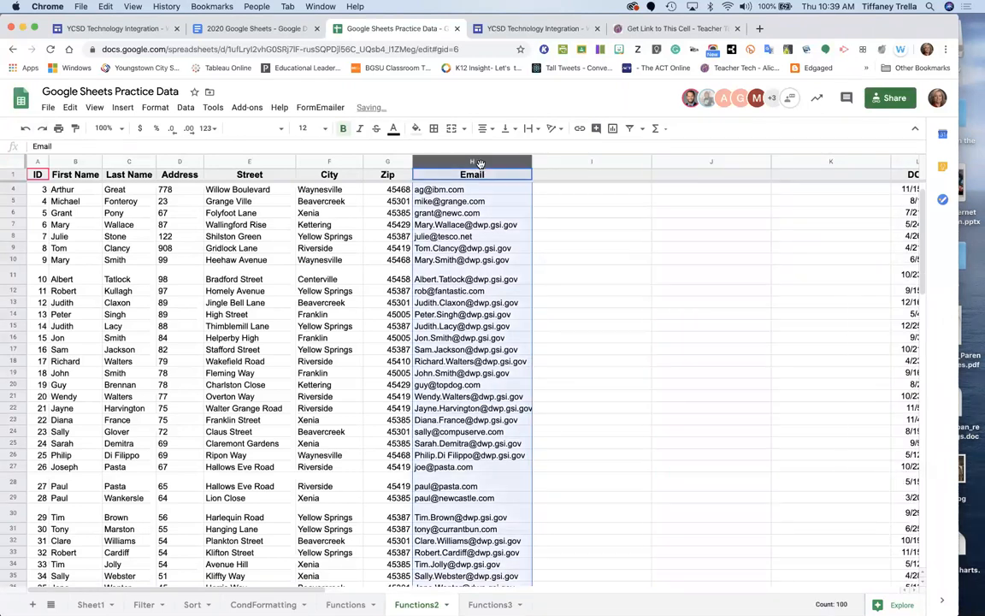
pyautogui.click(184, 109)
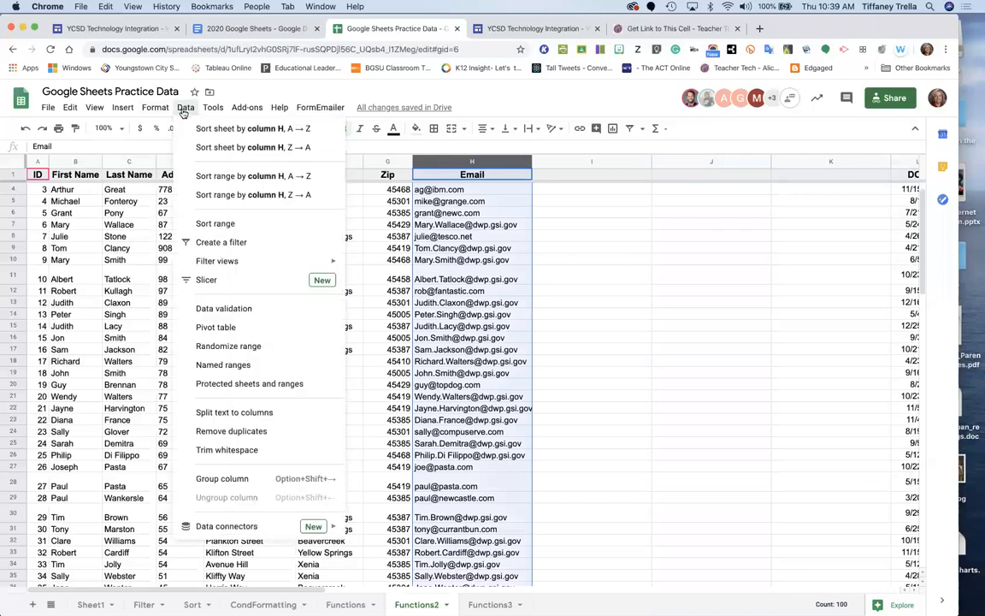
pyautogui.click(240, 411)
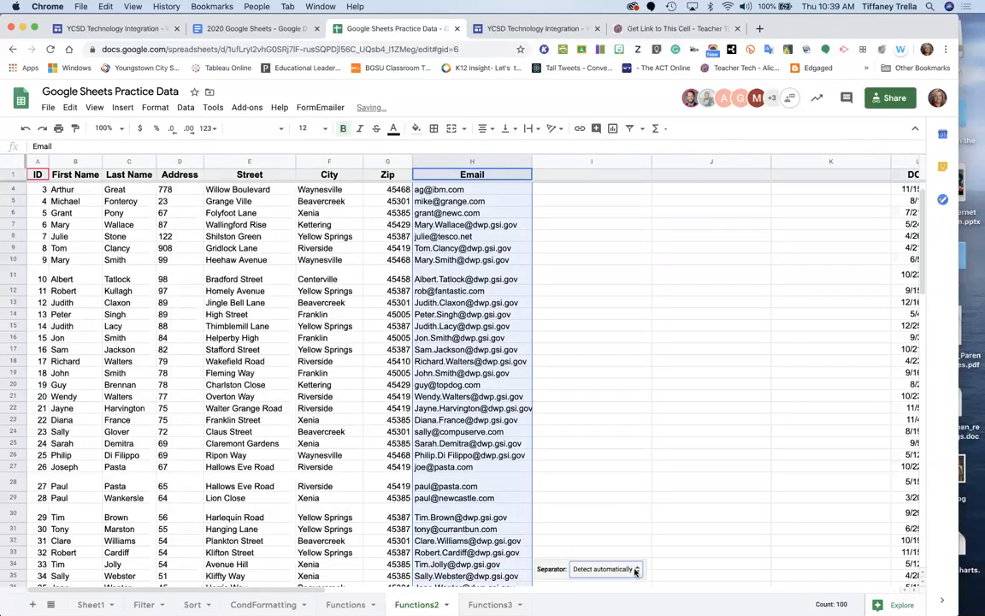
pyautogui.click(636, 570)
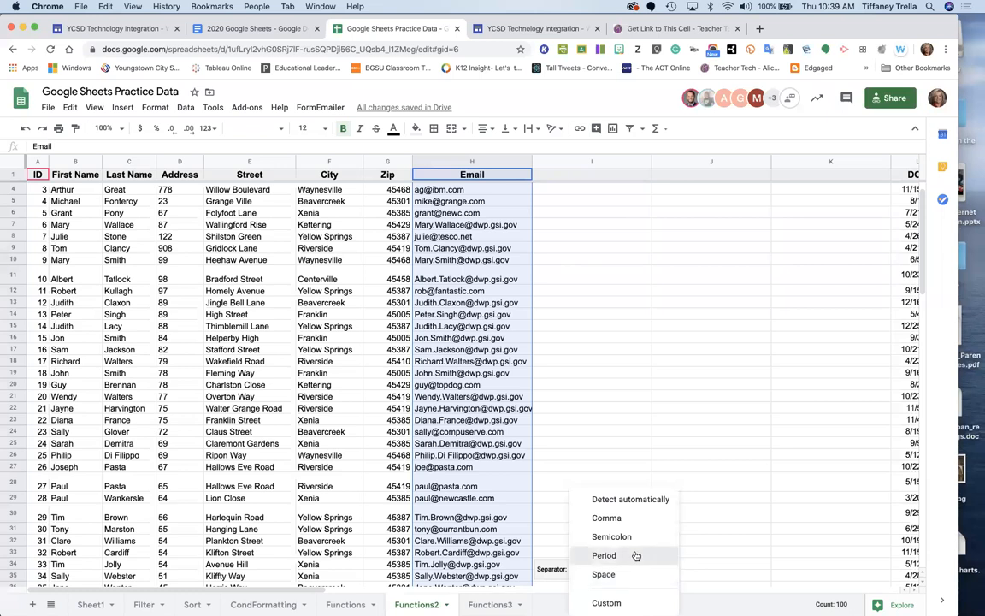
pyautogui.click(635, 555)
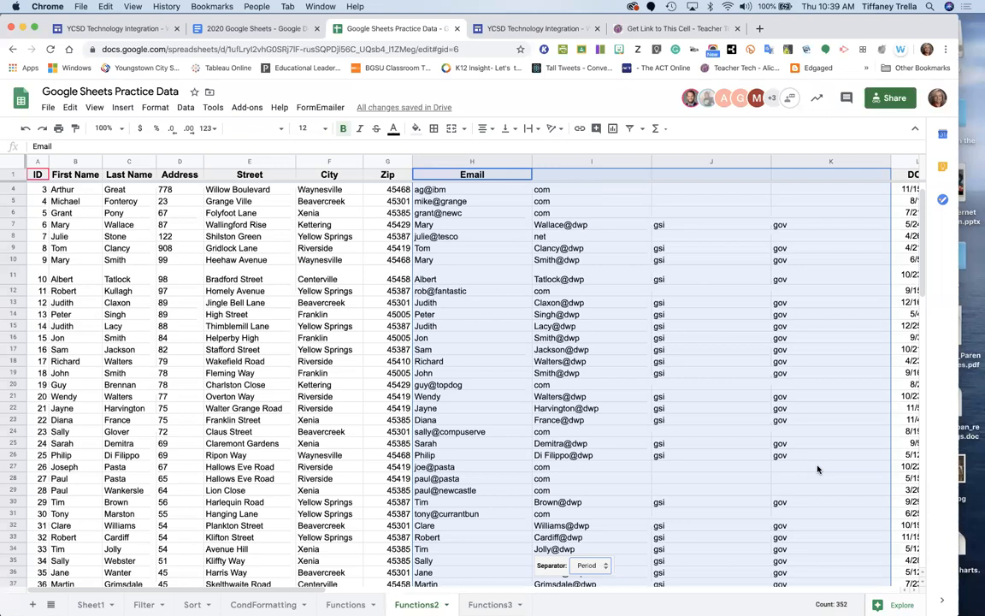
# Undo the Email split and the insertion of the blank columns between Email and DOB.
pyautogui.click(25, 130)
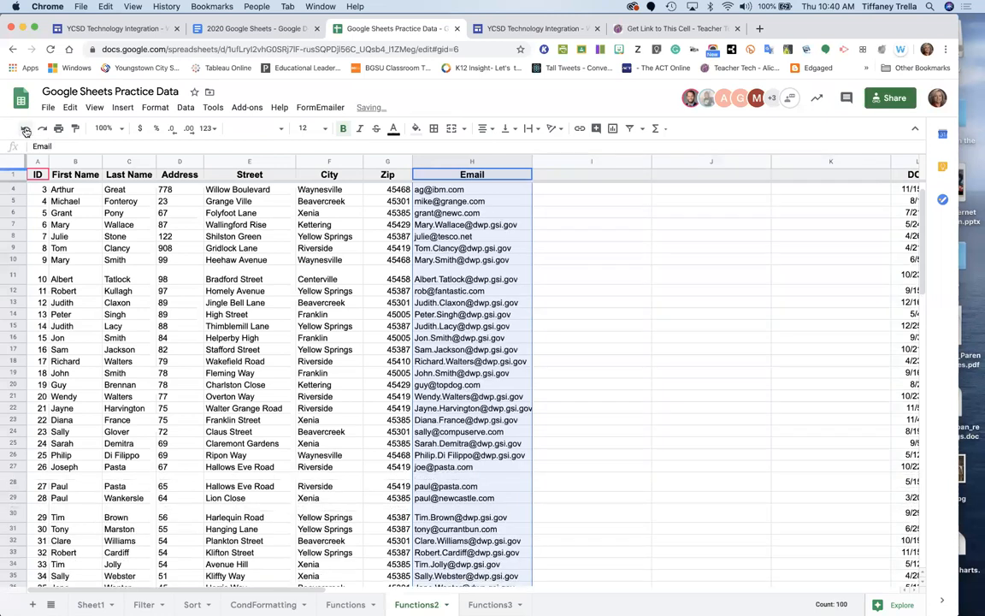
pyautogui.click(25, 130)
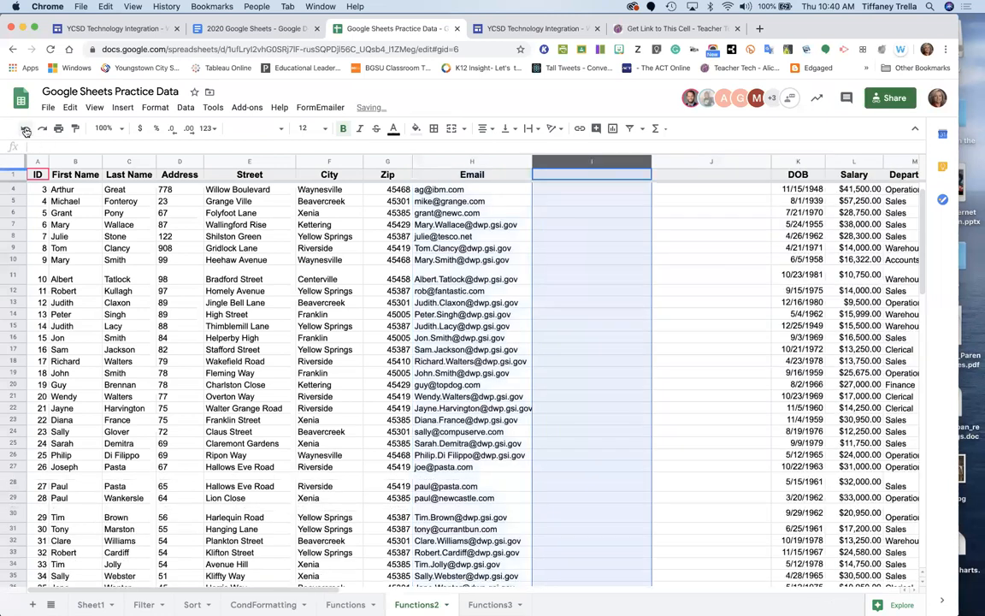
pyautogui.click(26, 130)
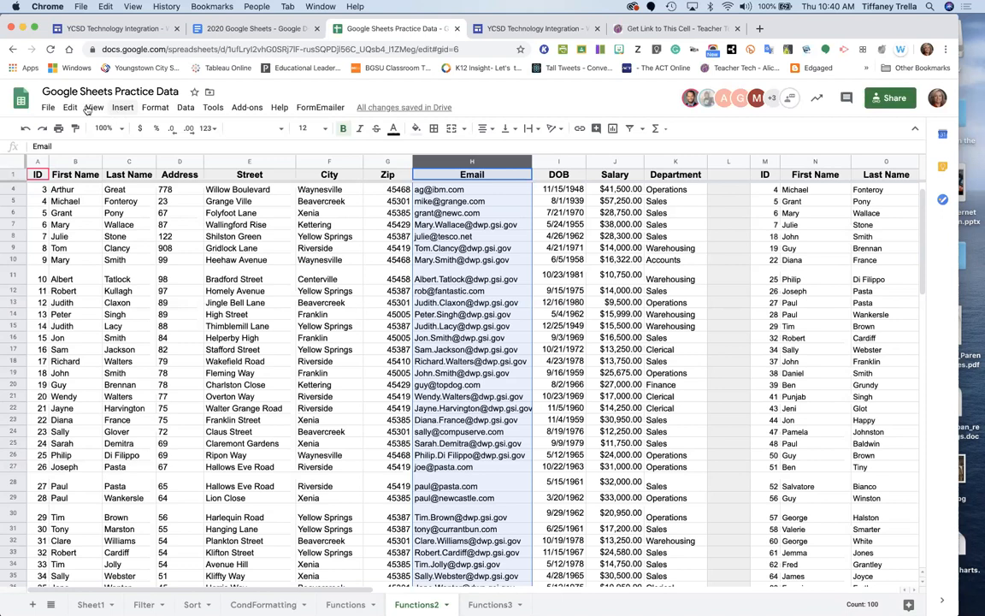
# Insert a blank column before the ID column and fill the whole new column with checkboxes.
pyautogui.click(37, 161)
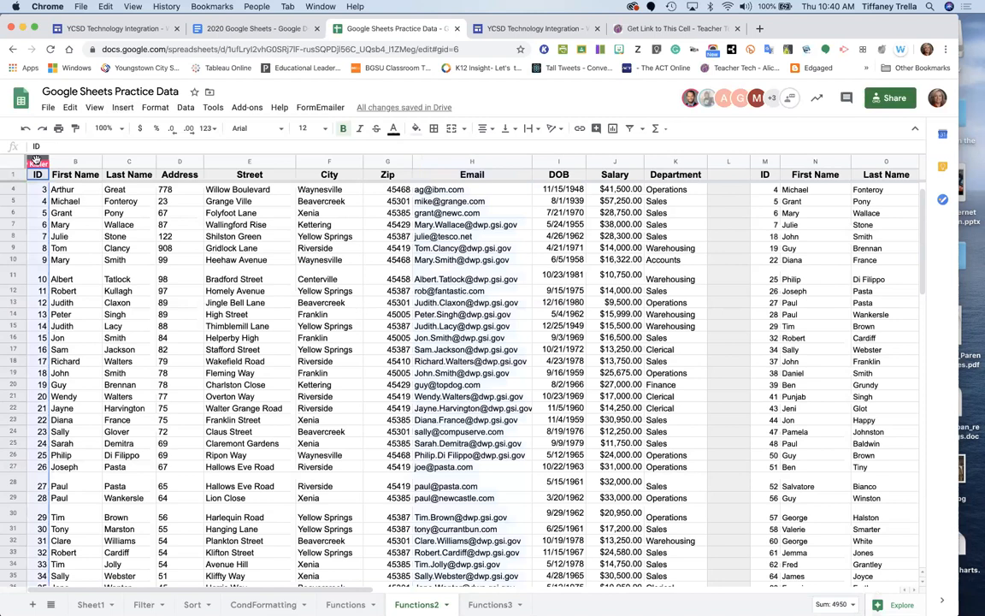
pyautogui.rightClick(36, 161)
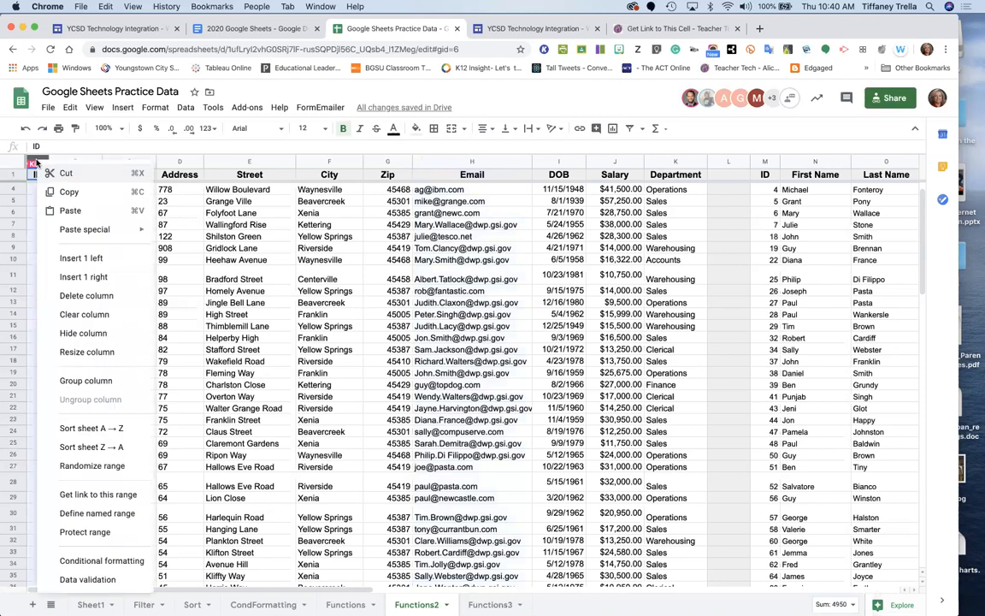
pyautogui.click(67, 258)
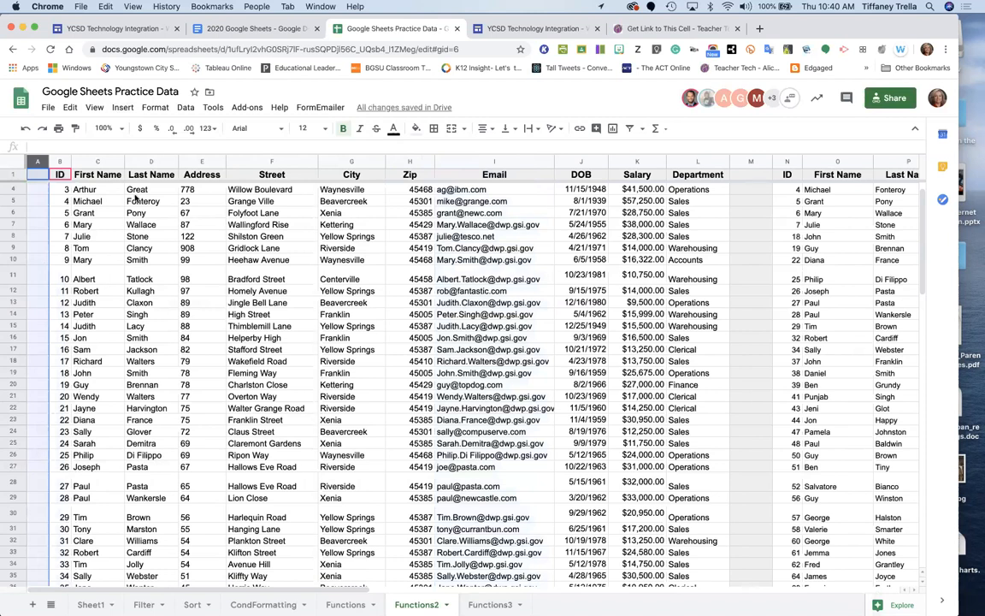
pyautogui.click(118, 108)
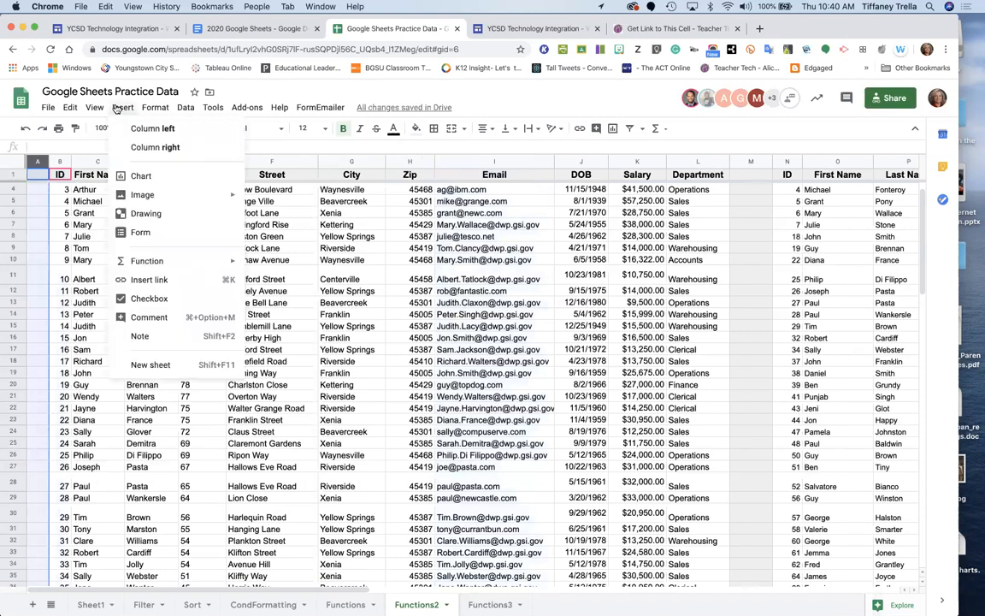
pyautogui.click(152, 299)
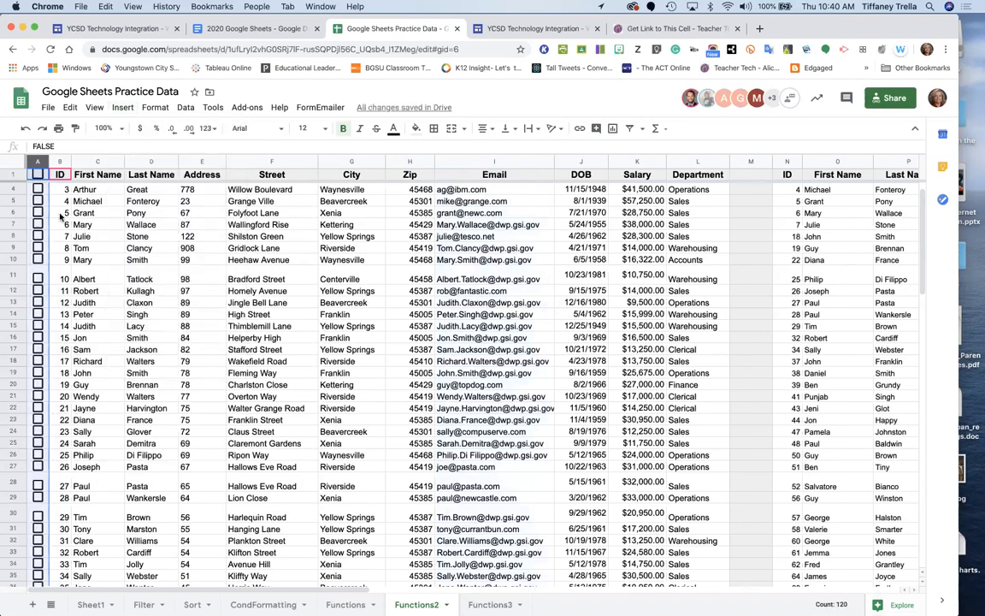
# Tick the column A checkboxes in rows 4, 6, 10, 13, 15, 19, 22 and 25, then select the checkbox column.
pyautogui.click(38, 188)
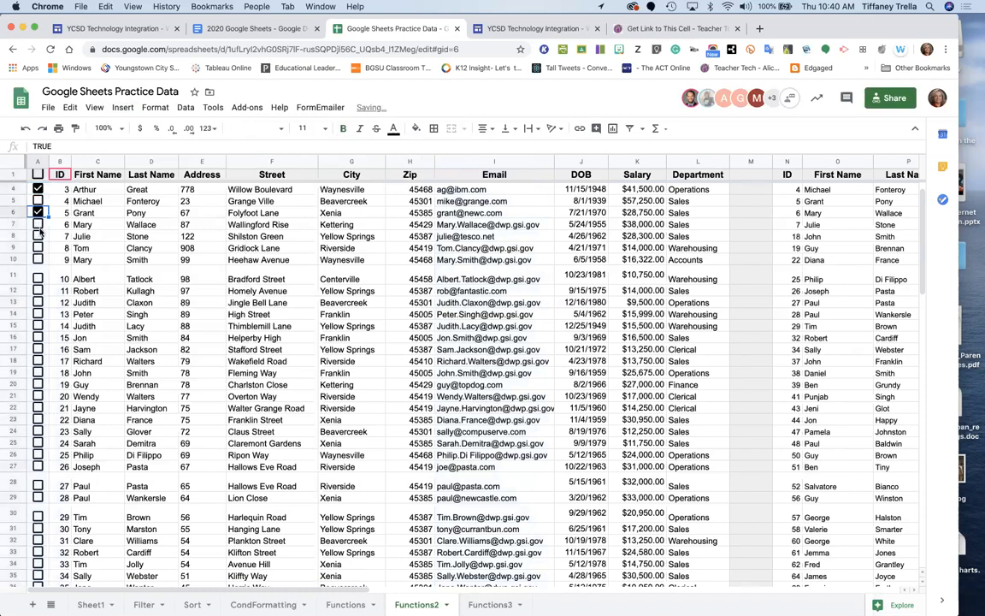
pyautogui.click(38, 259)
pyautogui.click(37, 302)
pyautogui.click(37, 326)
pyautogui.click(38, 373)
pyautogui.click(39, 408)
pyautogui.click(38, 441)
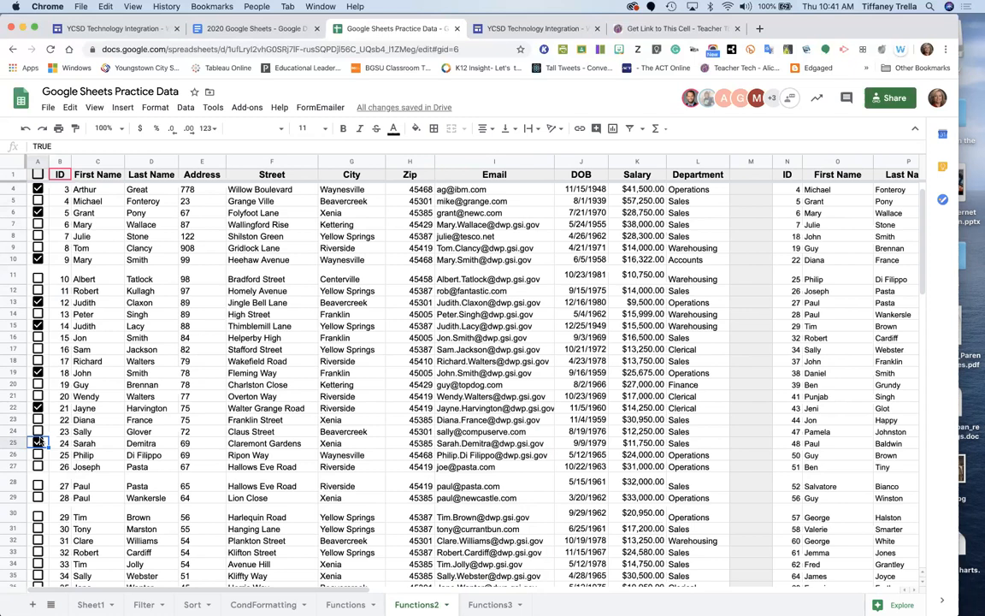
pyautogui.click(38, 442)
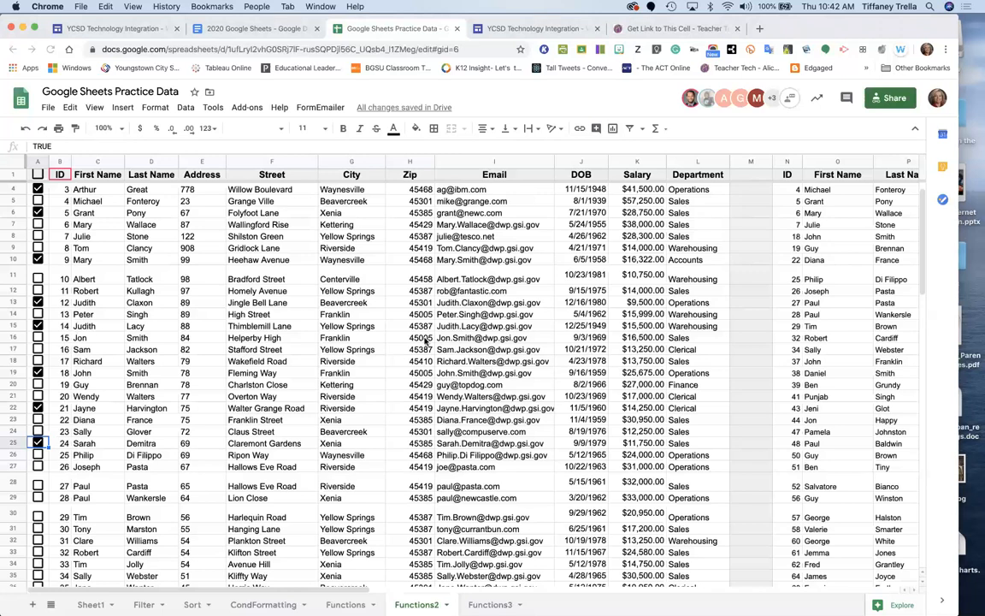
pyautogui.click(37, 161)
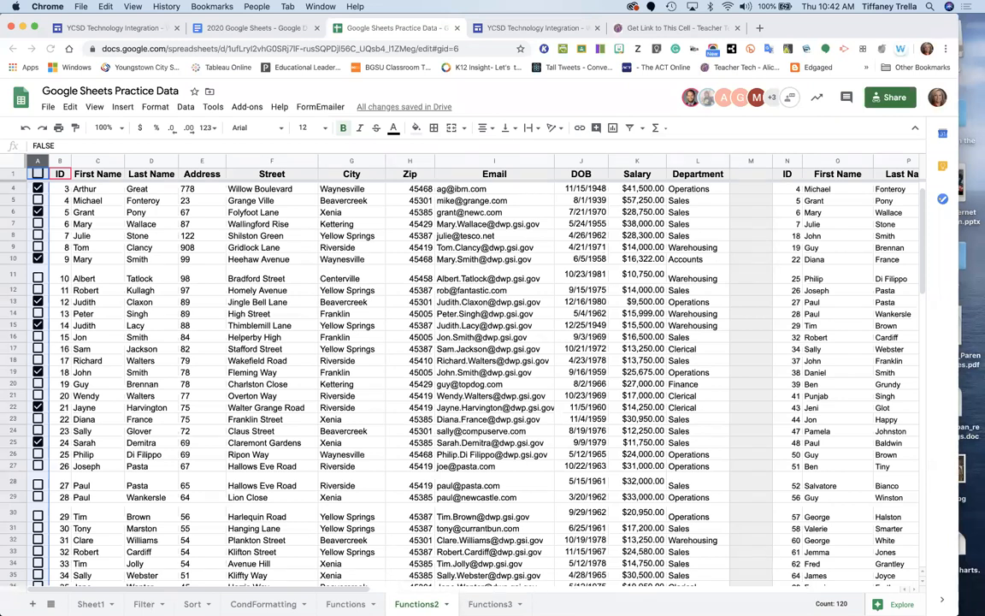
# Switch to the Functions sheet and total the Banana table's January values in B7 with the SUM function.
pyautogui.click(489, 604)
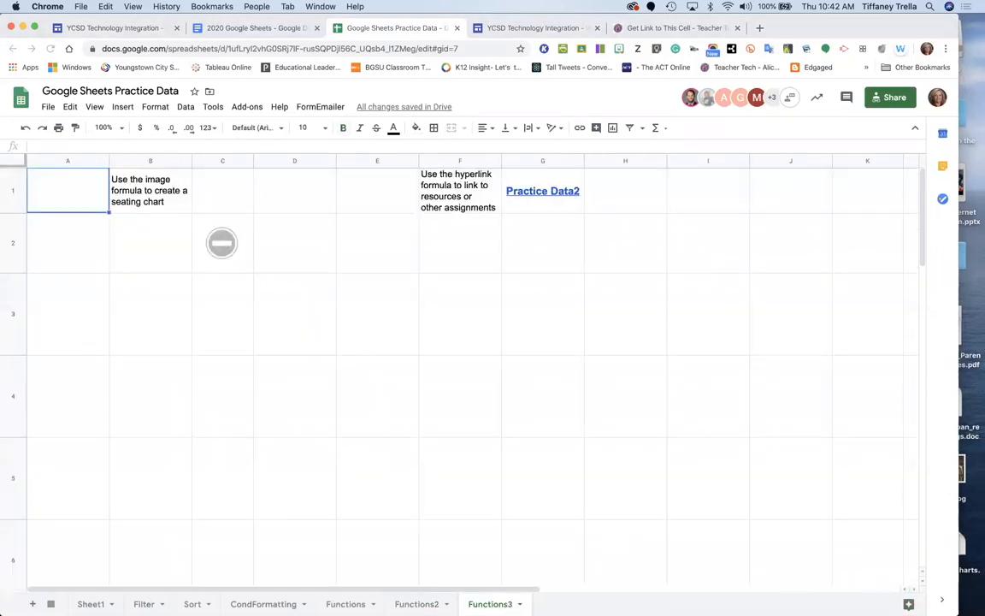
pyautogui.click(345, 603)
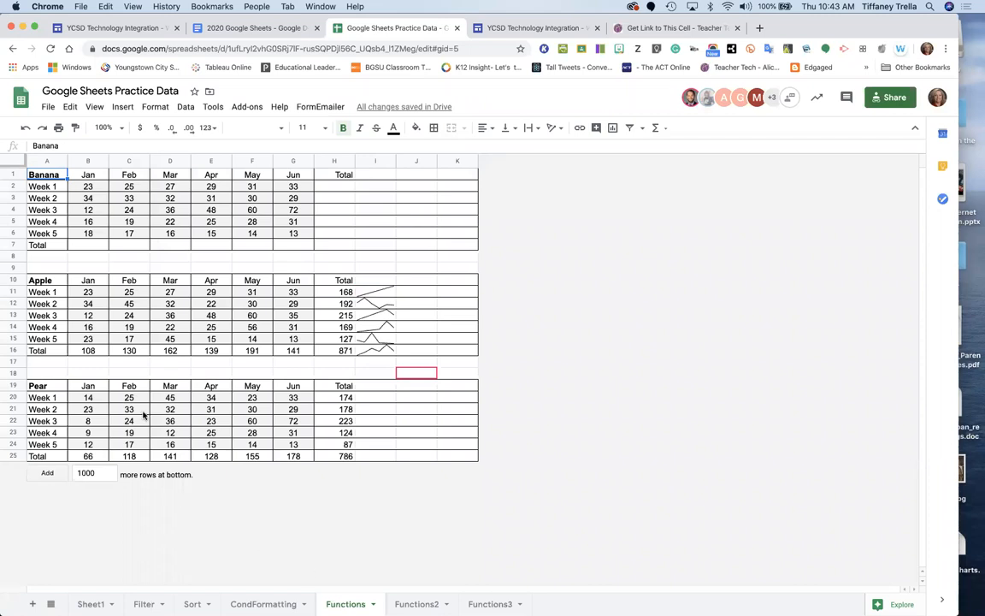
pyautogui.click(101, 190)
pyautogui.moveTo(102, 191); pyautogui.dragTo(101, 232)
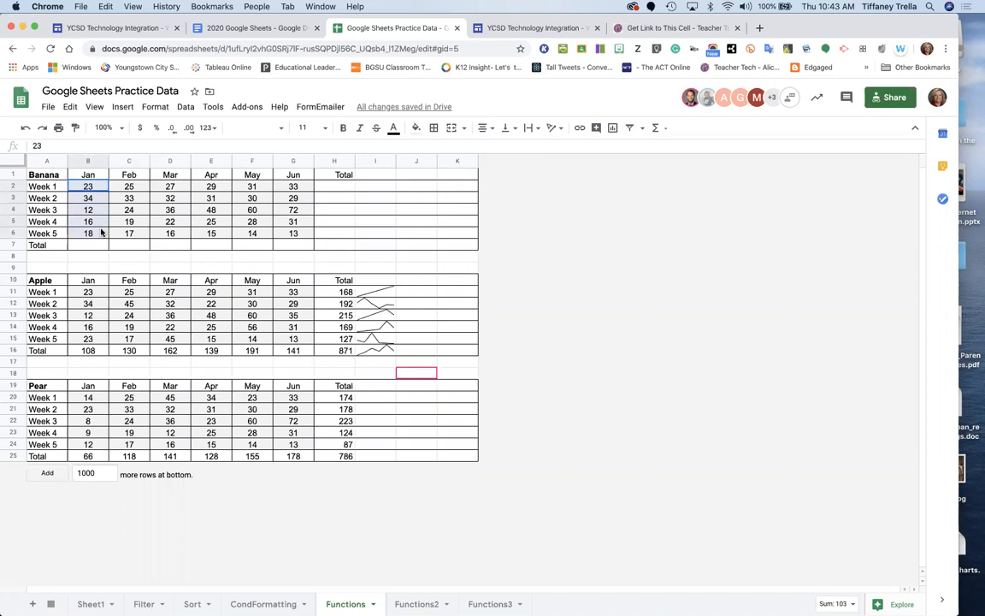
pyautogui.click(665, 130)
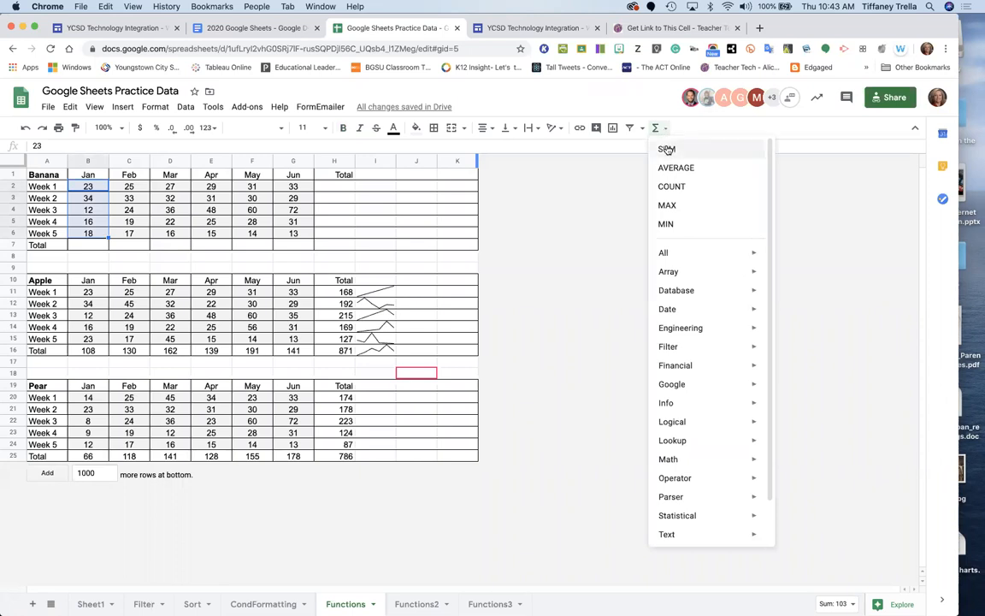
pyautogui.click(666, 150)
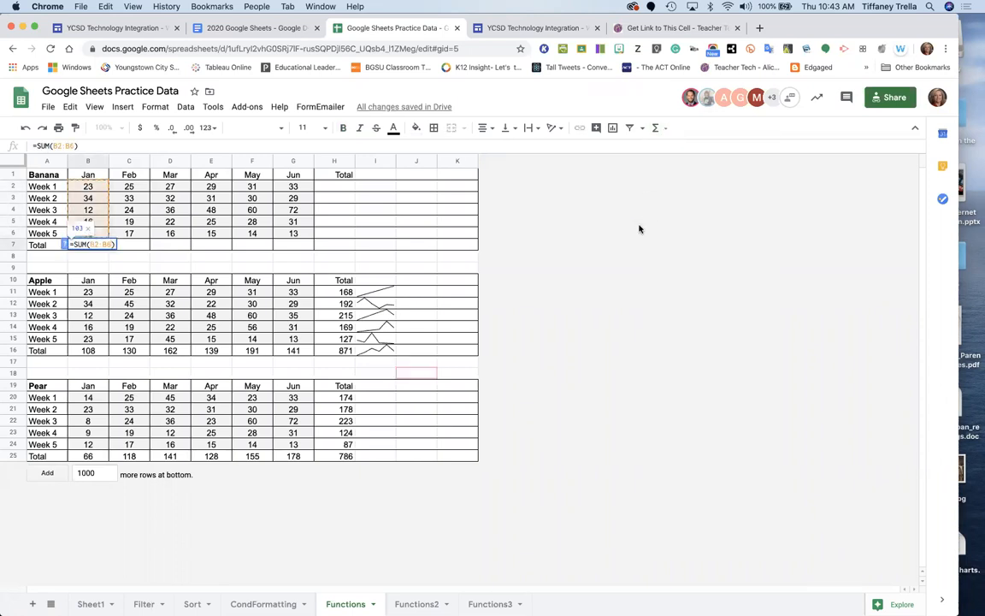
pyautogui.press('Return')
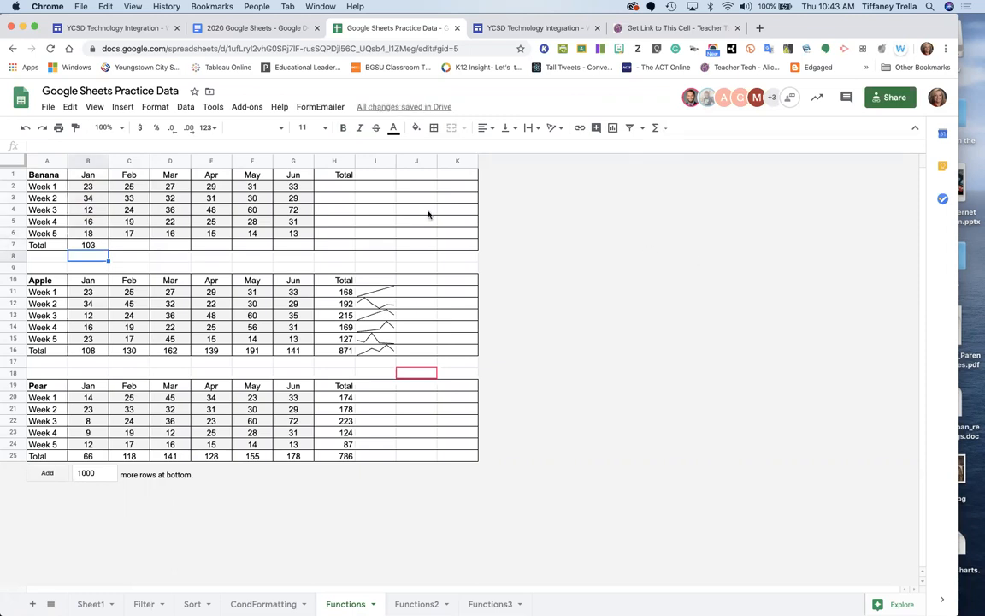
# Total Banana's February values in C7 with SUM and extend the total formula across March through June.
pyautogui.moveTo(134, 187); pyautogui.dragTo(134, 233)
pyautogui.click(656, 127)
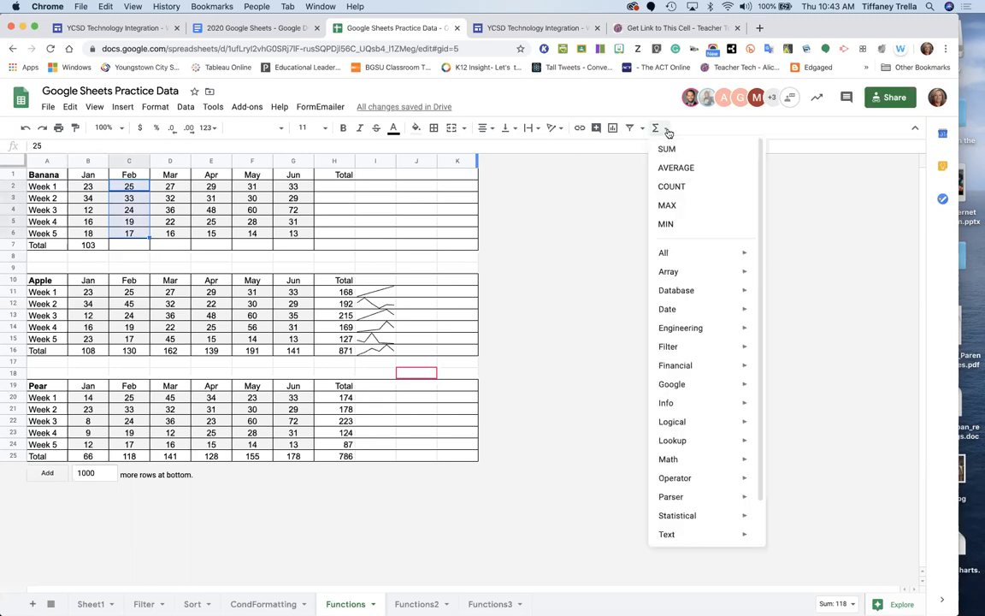
pyautogui.click(668, 149)
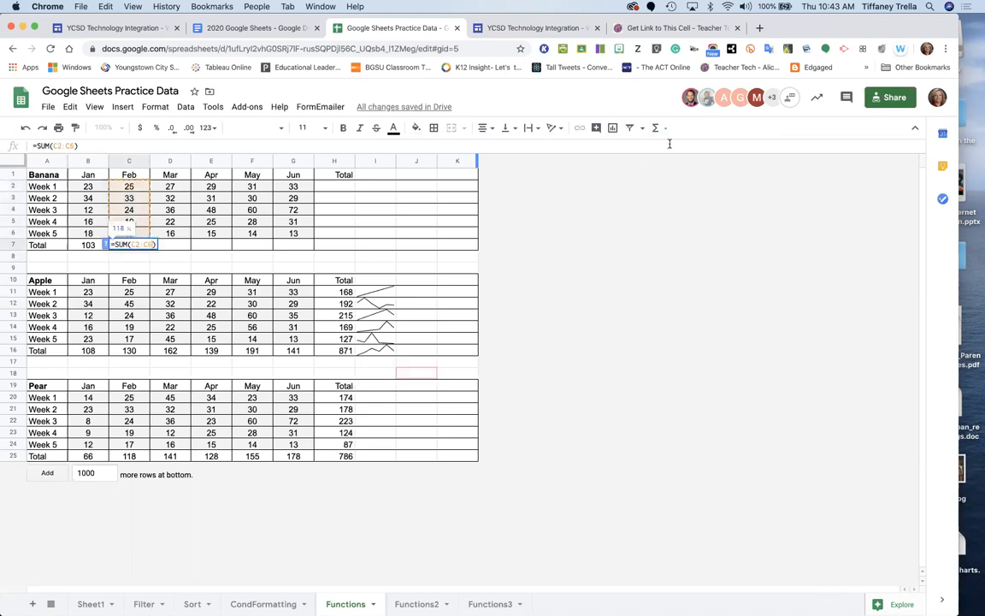
pyautogui.press('Return')
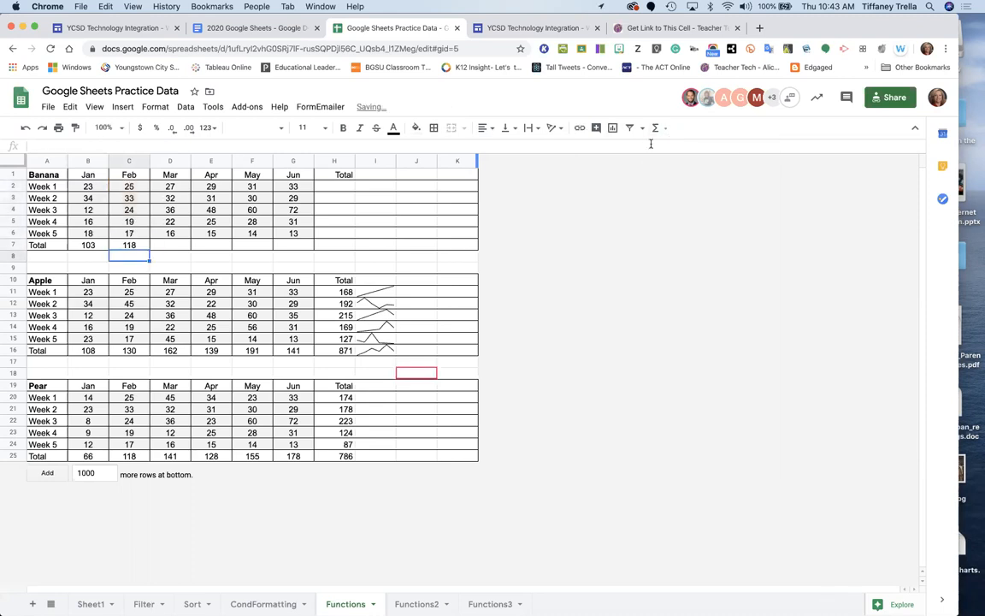
pyautogui.moveTo(92, 246); pyautogui.dragTo(297, 251)
pyautogui.click(294, 258)
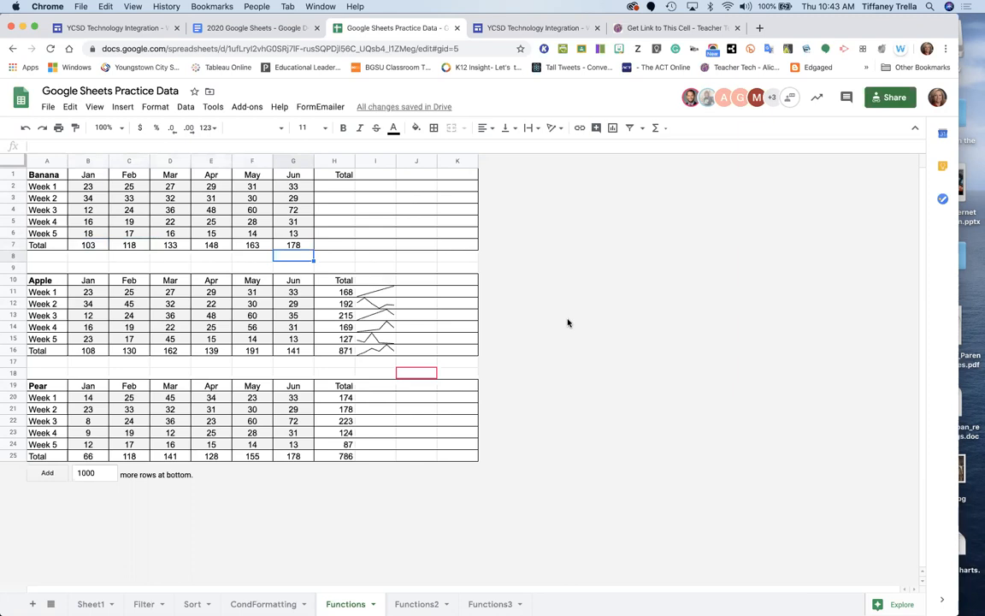
# Check the SUM formula behind each monthly total in the Banana table, from January through June.
pyautogui.click(92, 246)
pyautogui.click(120, 248)
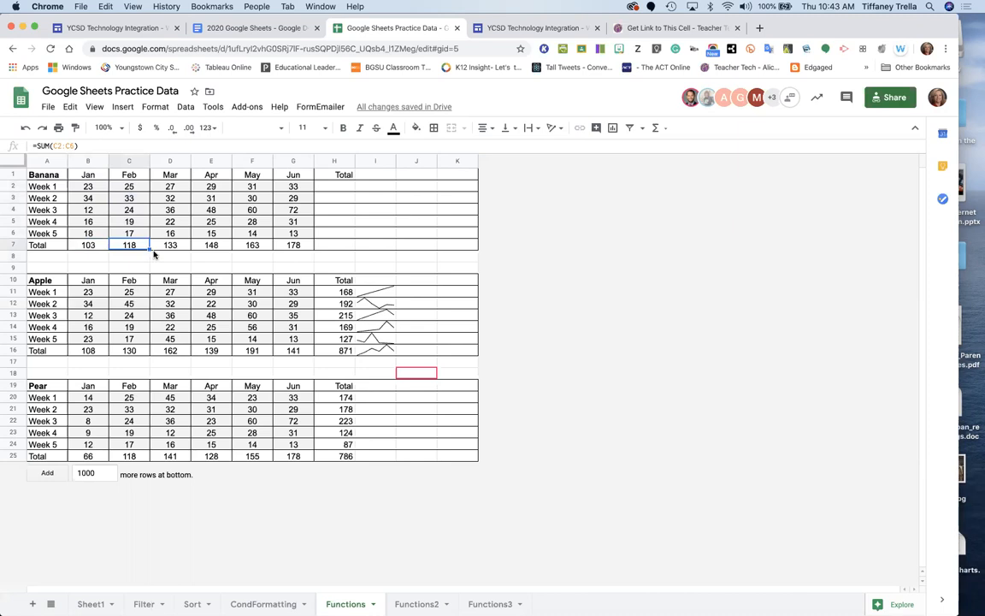
pyautogui.click(170, 247)
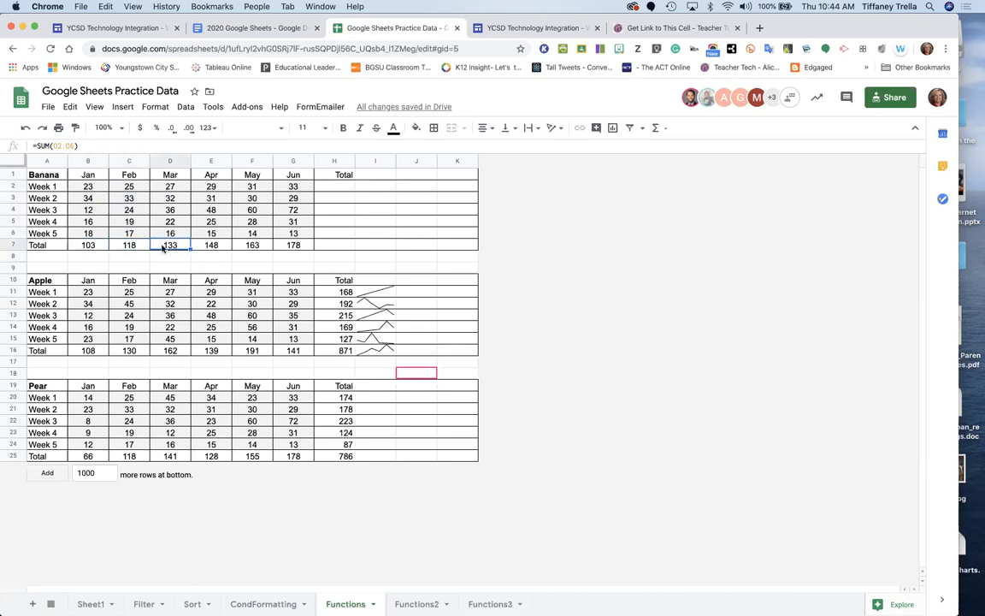
pyautogui.click(210, 247)
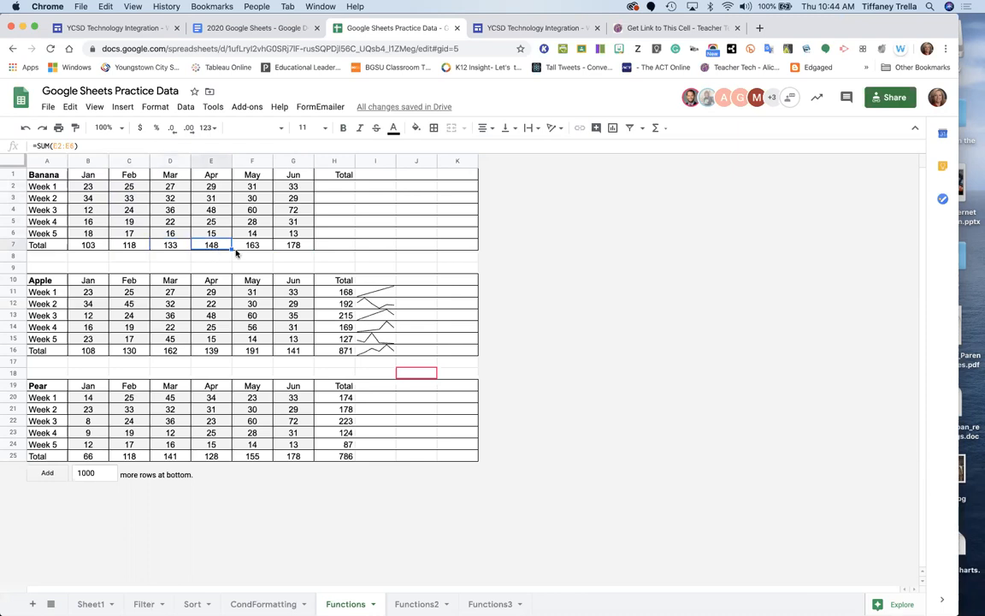
pyautogui.click(255, 248)
pyautogui.click(285, 248)
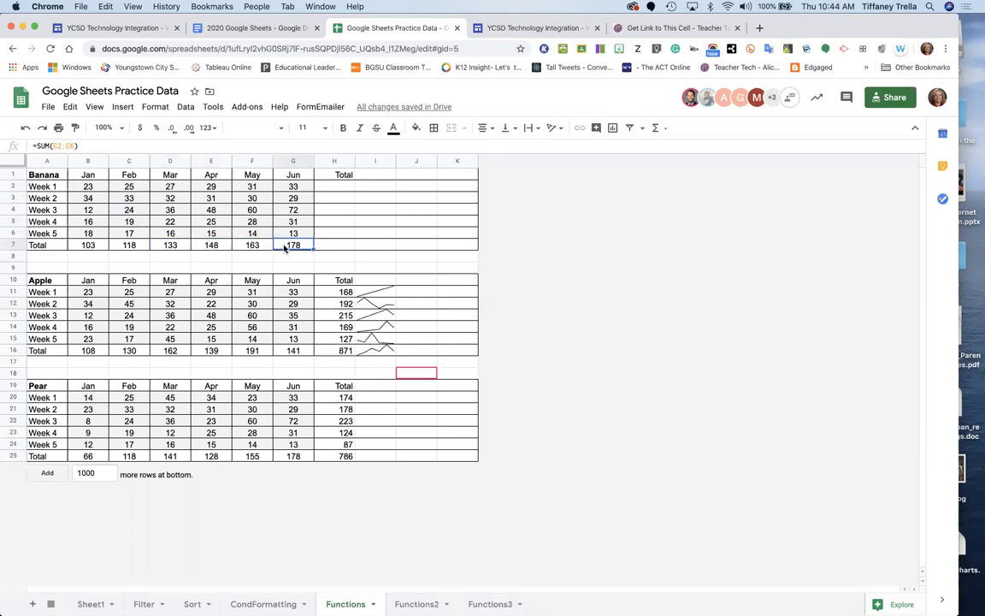
# Total Banana's Week 1 values from January through June in H2 with the SUM function.
pyautogui.click(95, 188)
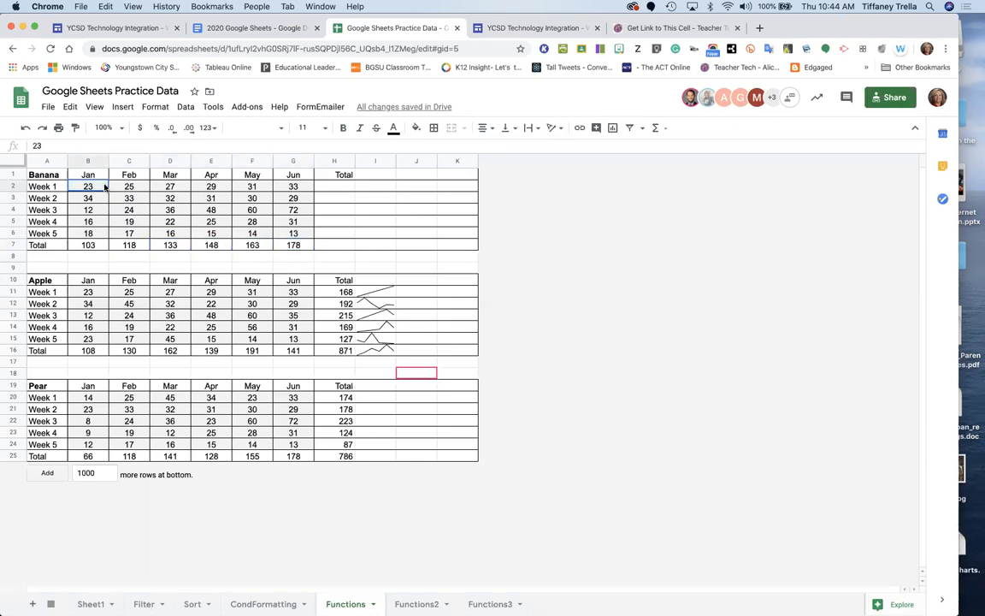
pyautogui.keyDown('shift'); pyautogui.click(293, 188); pyautogui.keyUp('shift')
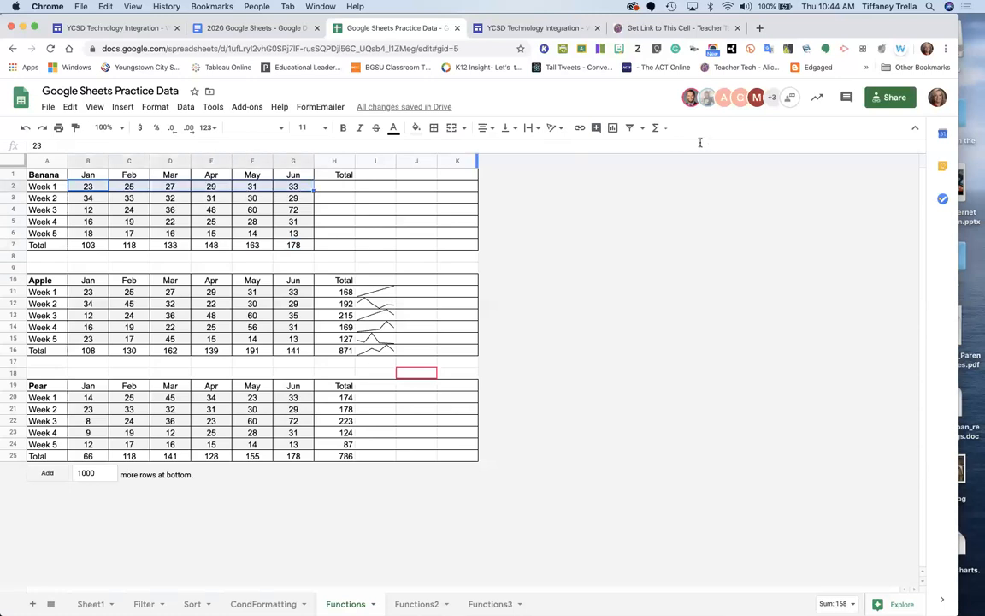
pyautogui.click(666, 130)
pyautogui.click(665, 147)
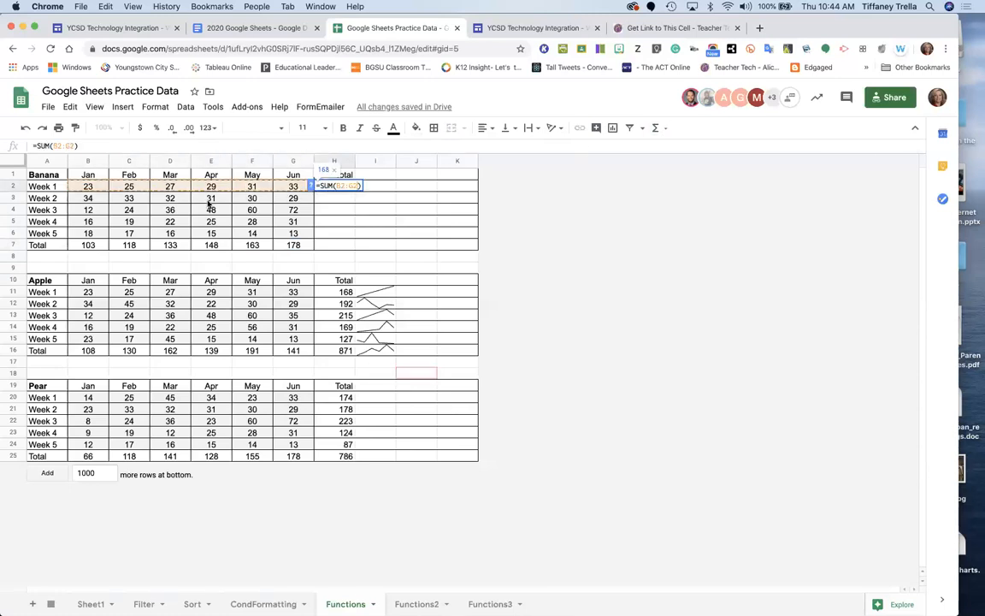
pyautogui.press('Return')
# Total Banana's Week 2 values from January through June in H3 with the SUM function.
pyautogui.click(98, 198)
pyautogui.moveTo(128, 199); pyautogui.dragTo(294, 198)
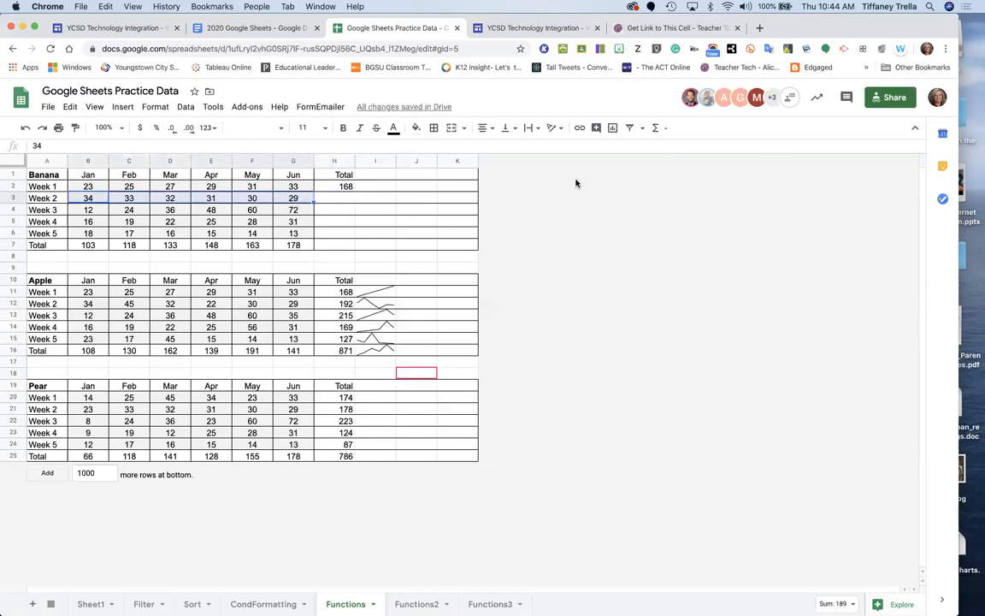
pyautogui.click(660, 130)
pyautogui.click(665, 149)
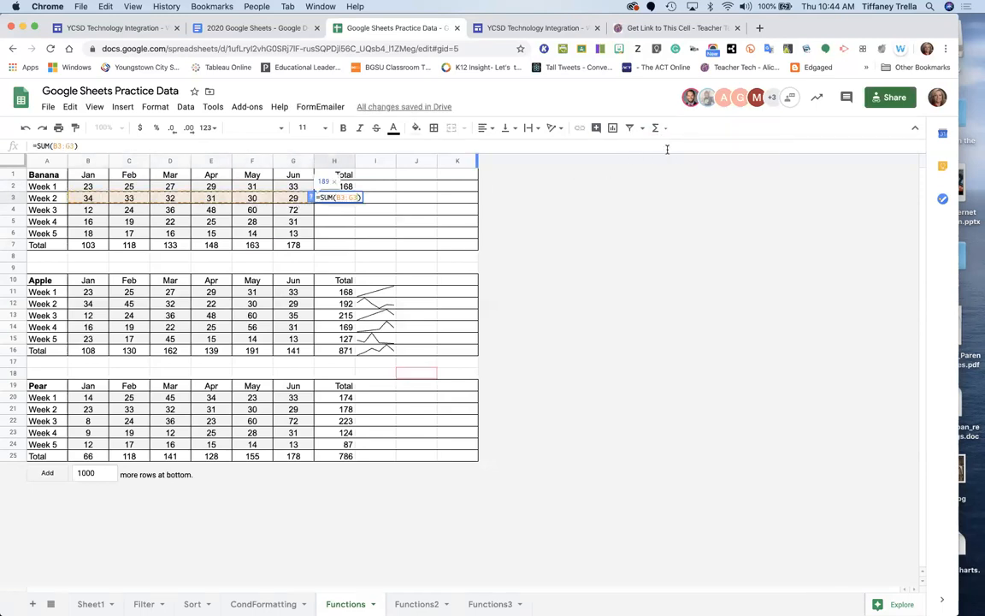
pyautogui.press('Return')
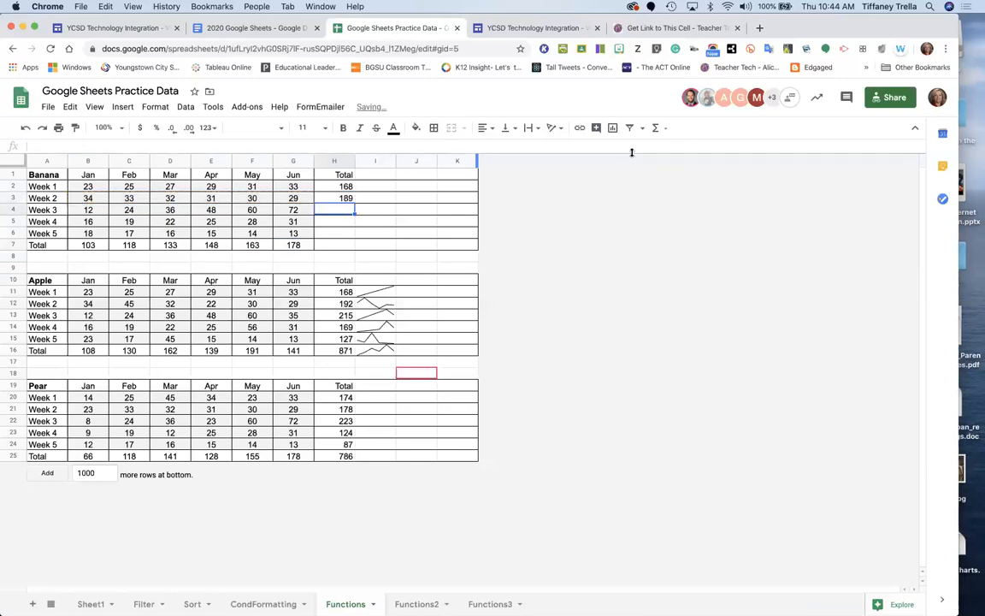
# Extend the Banana weekly total formulas from H2:H3 down through Week 5 in H6.
pyautogui.click(345, 187)
pyautogui.keyDown('shift'); pyautogui.click(352, 200); pyautogui.keyUp('shift')
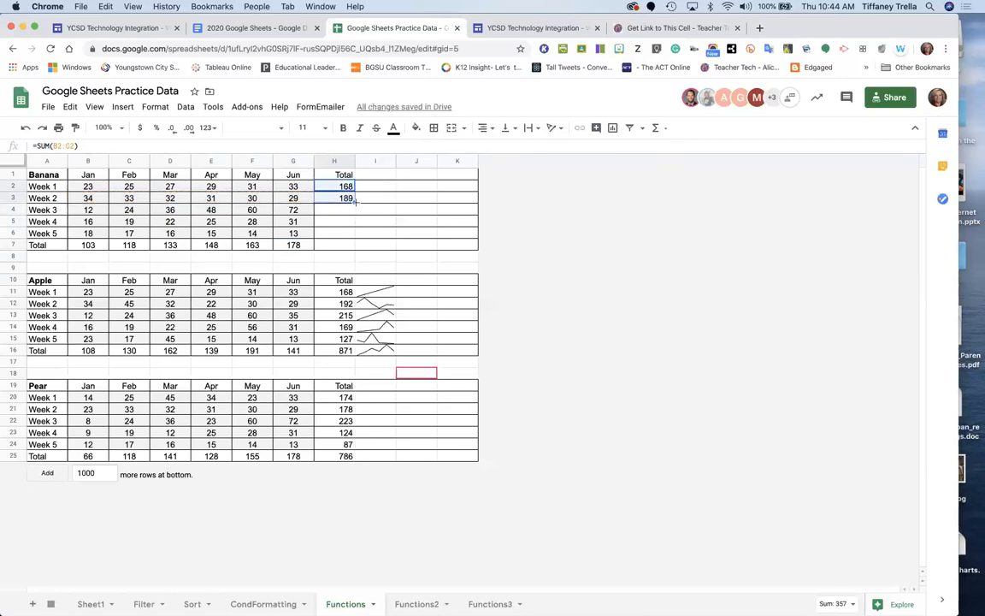
pyautogui.moveTo(353, 201); pyautogui.dragTo(351, 232)
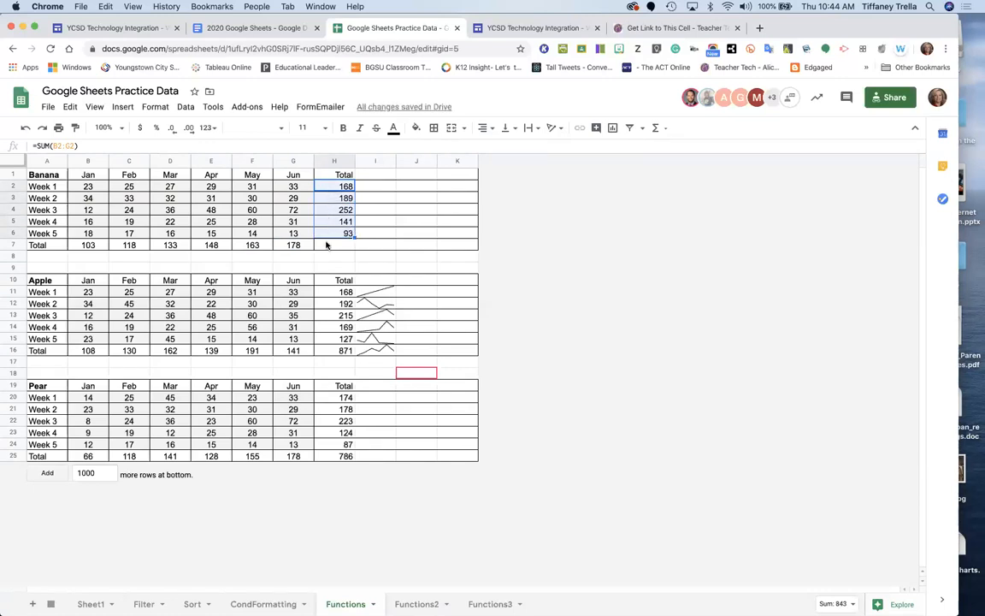
pyautogui.click(598, 281)
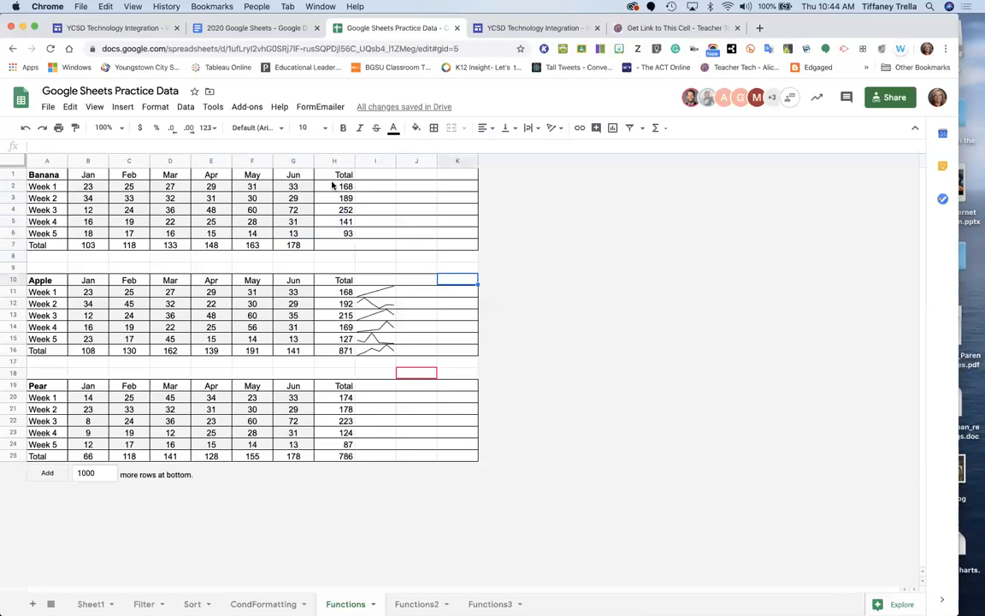
# Add up Banana's weekly totals H2:H6 in H7 with the SUM function.
pyautogui.moveTo(335, 185); pyautogui.dragTo(333, 233)
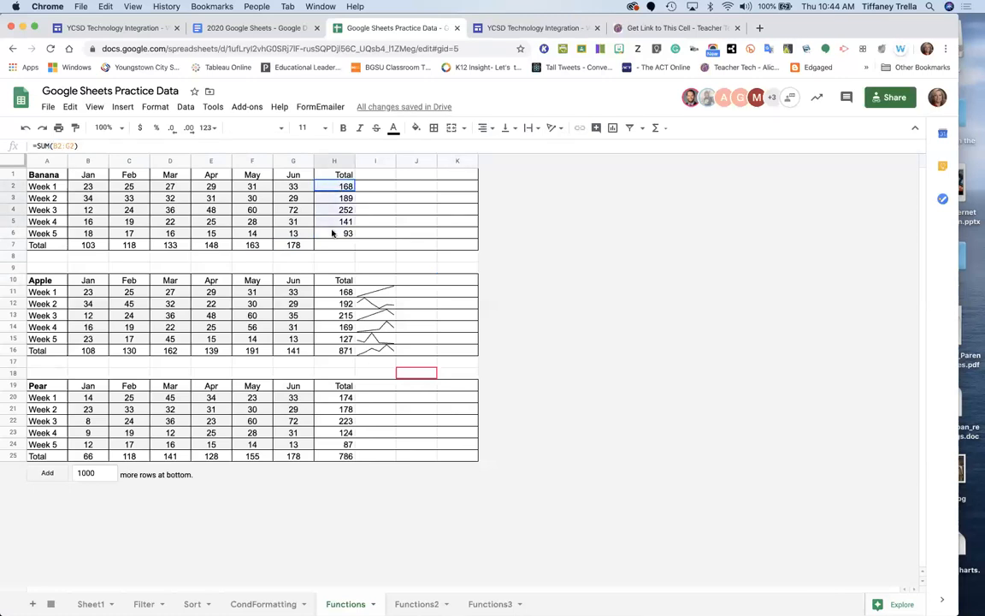
pyautogui.click(648, 306)
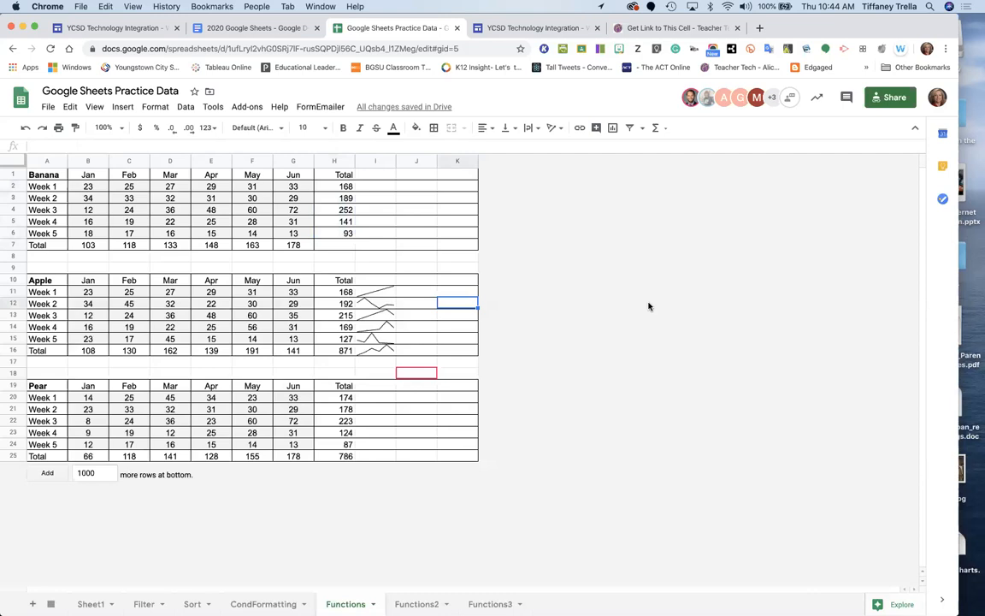
pyautogui.moveTo(342, 185); pyautogui.dragTo(347, 235)
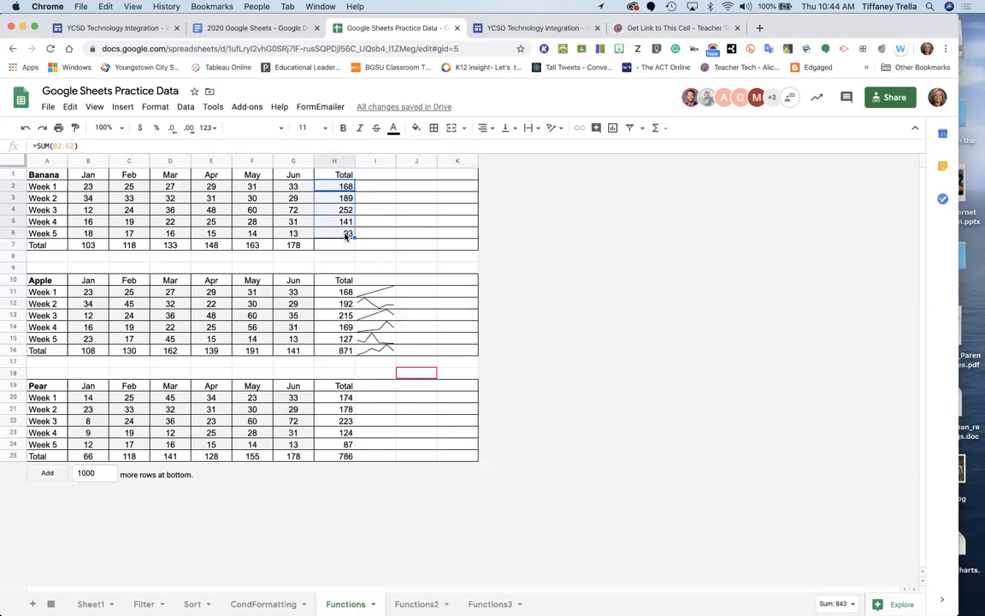
pyautogui.click(657, 128)
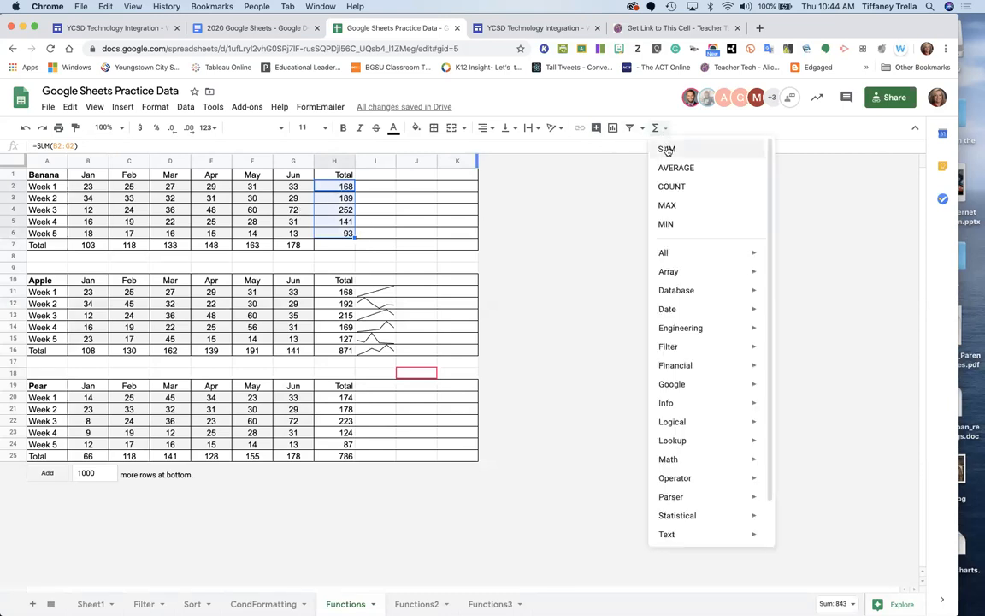
pyautogui.click(667, 149)
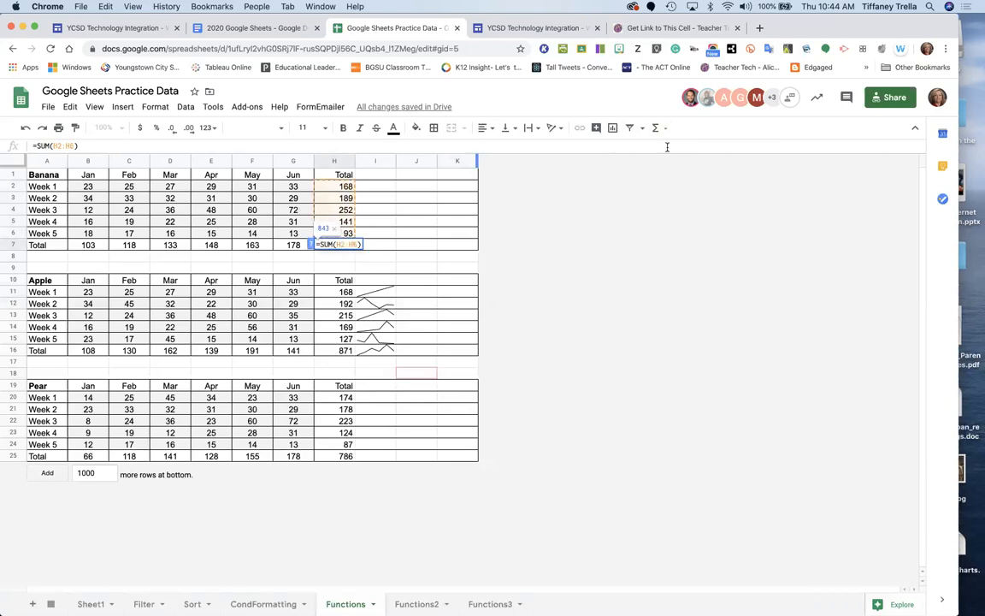
pyautogui.press('Return')
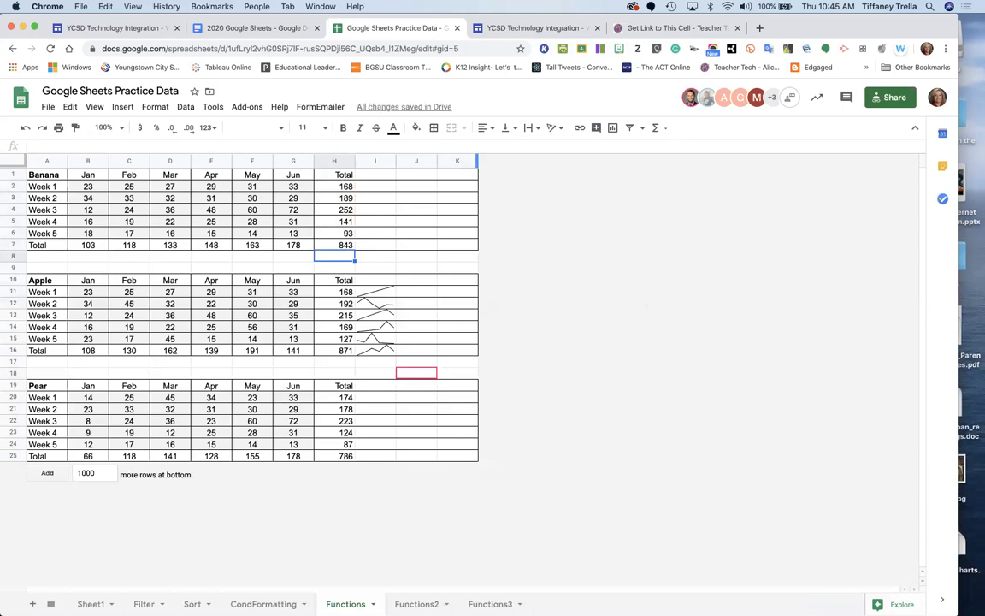
# Inspect the SPARKLINE formula behind the Apple table's Week 2 mini chart in I12.
pyautogui.click(378, 296)
pyautogui.click(378, 305)
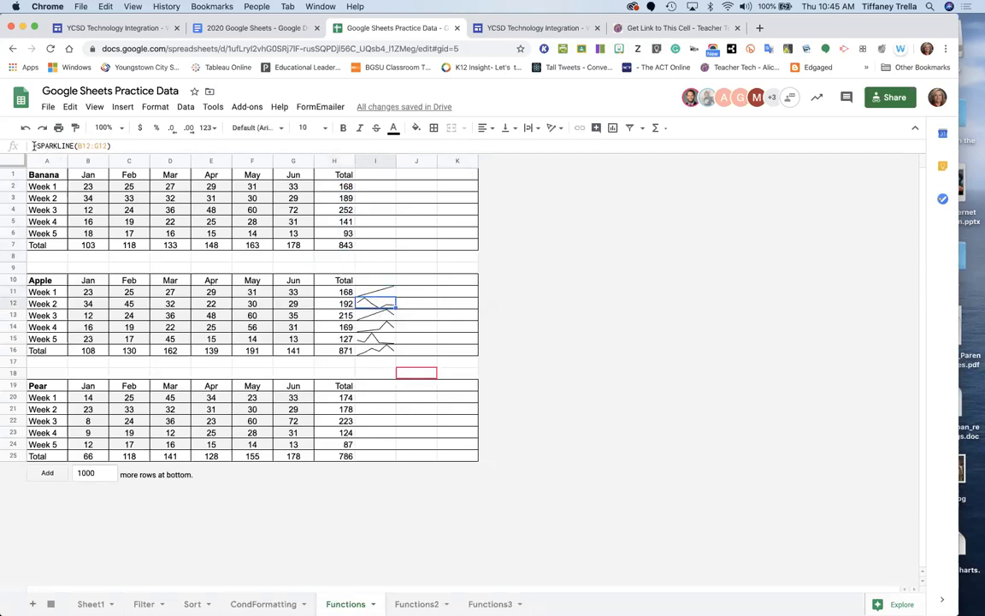
pyautogui.moveTo(32, 146); pyautogui.dragTo(72, 145)
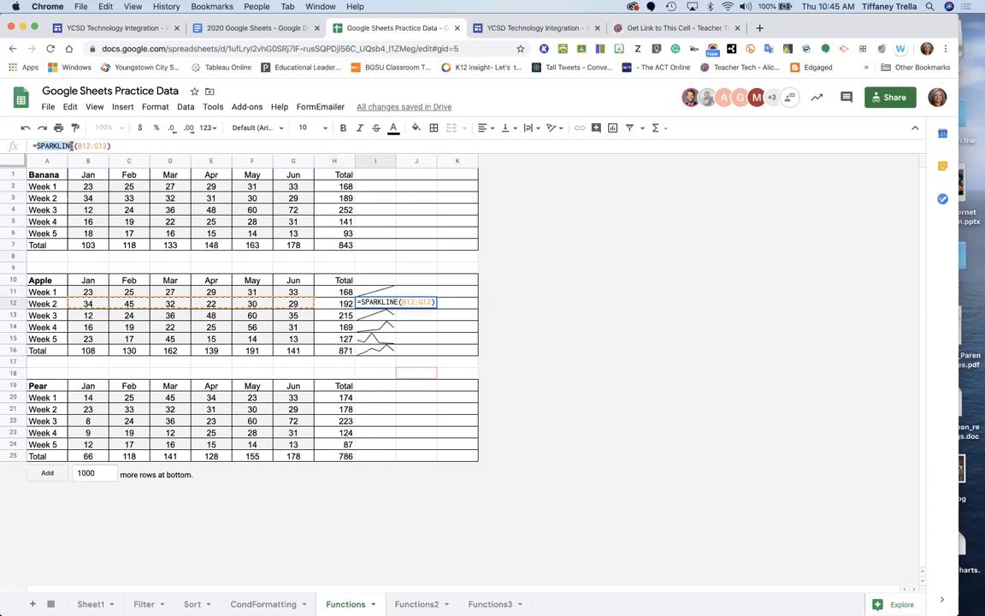
pyautogui.click(373, 255)
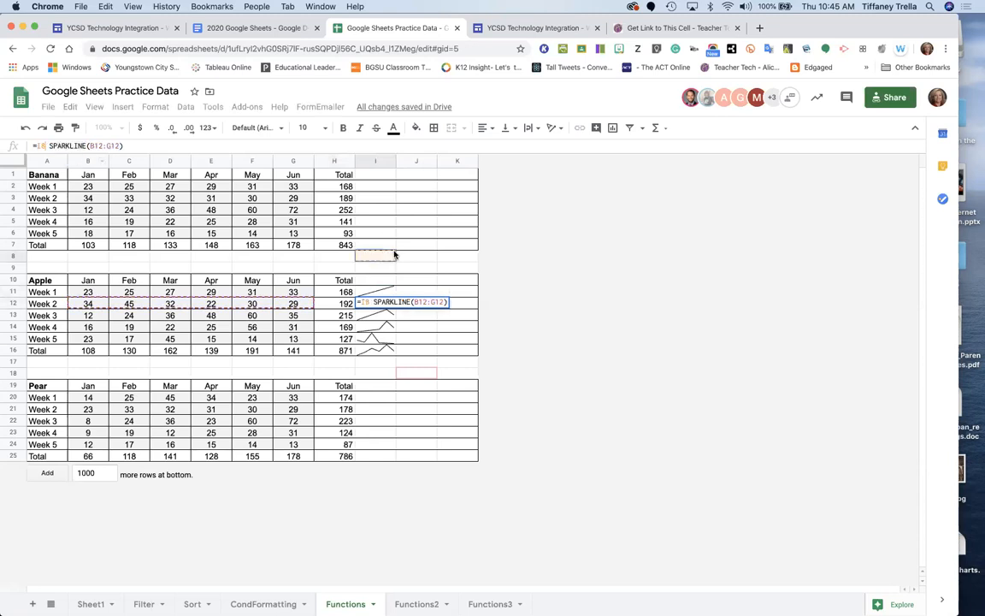
pyautogui.click(381, 329)
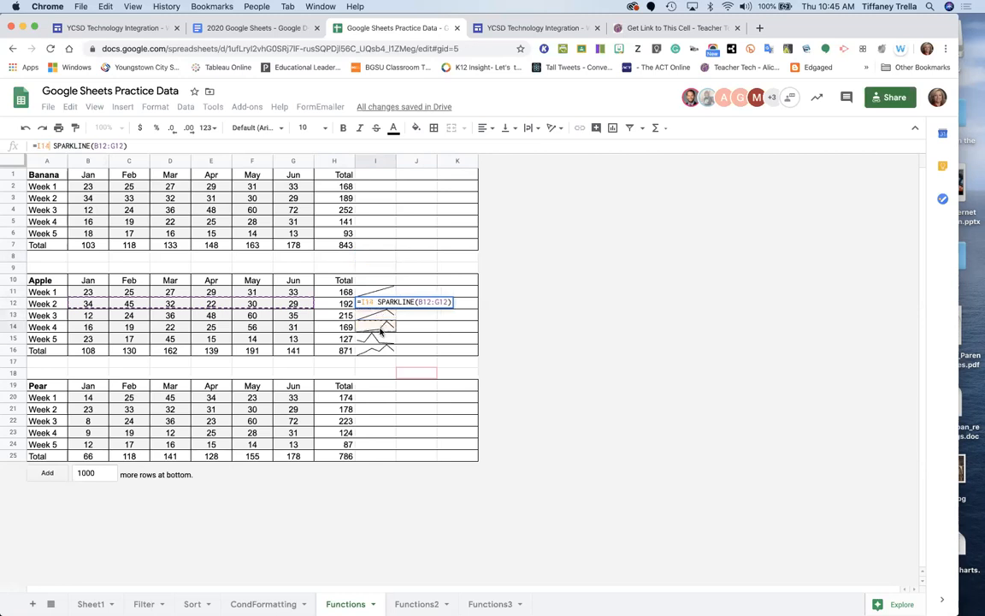
pyautogui.click(381, 340)
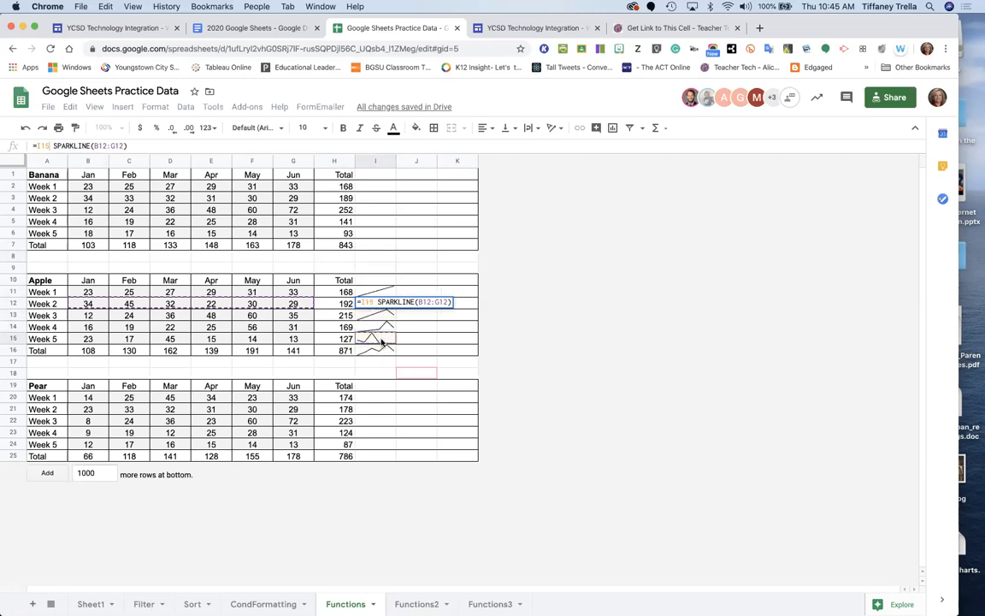
pyautogui.click(365, 189)
pyautogui.click(374, 197)
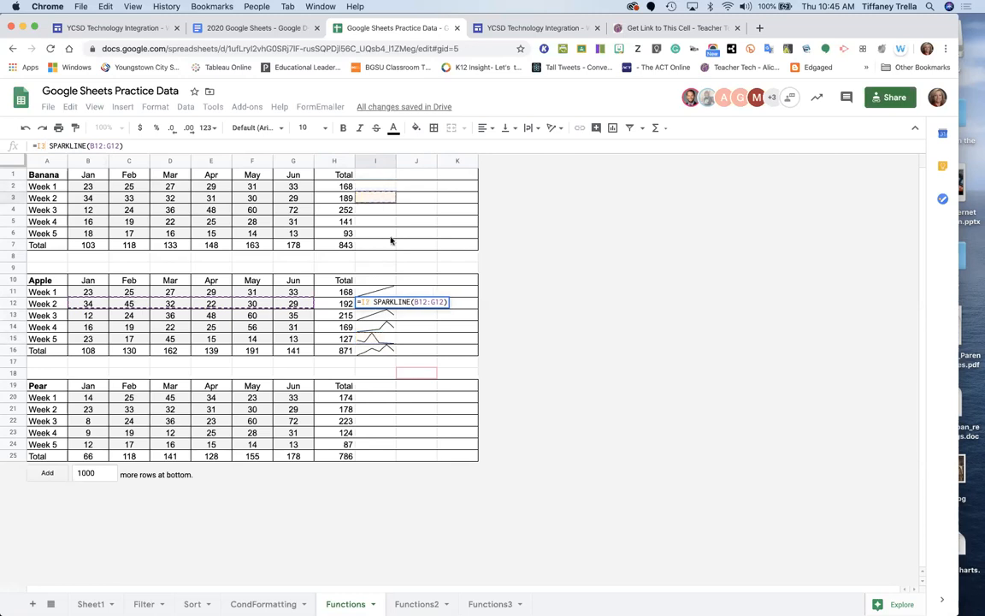
pyautogui.click(459, 432)
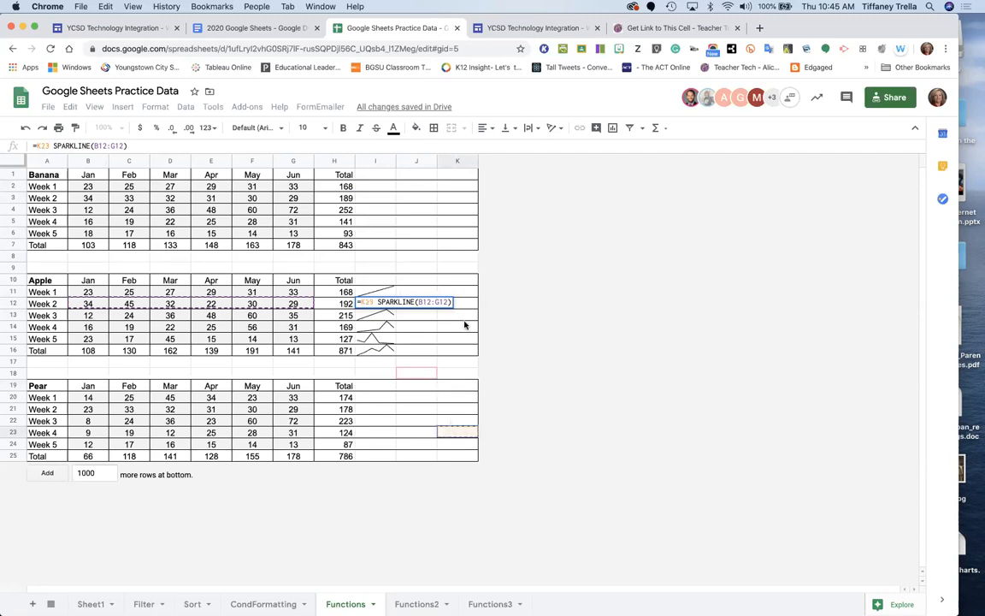
pyautogui.press('Return')
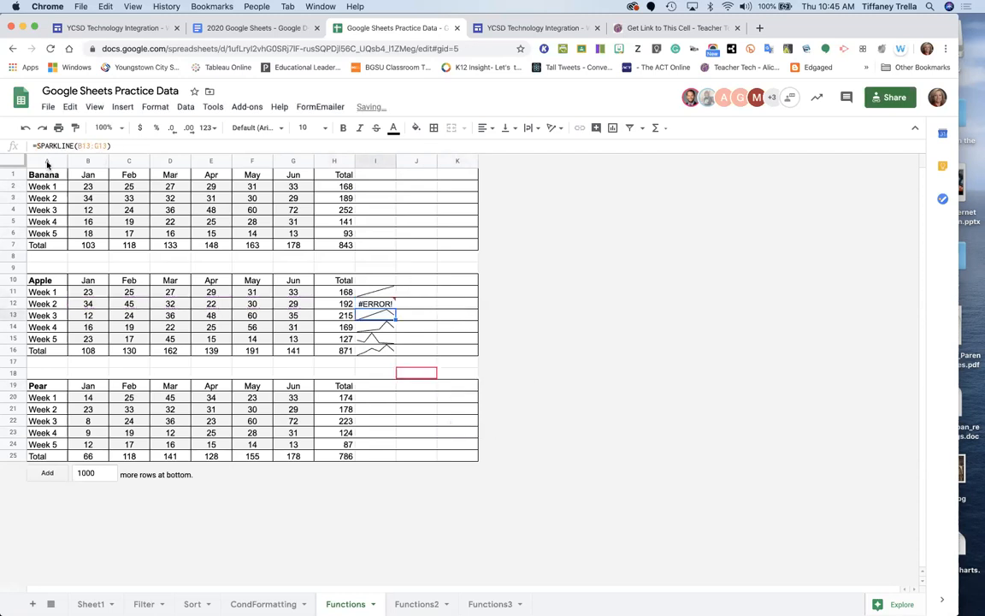
pyautogui.click(26, 127)
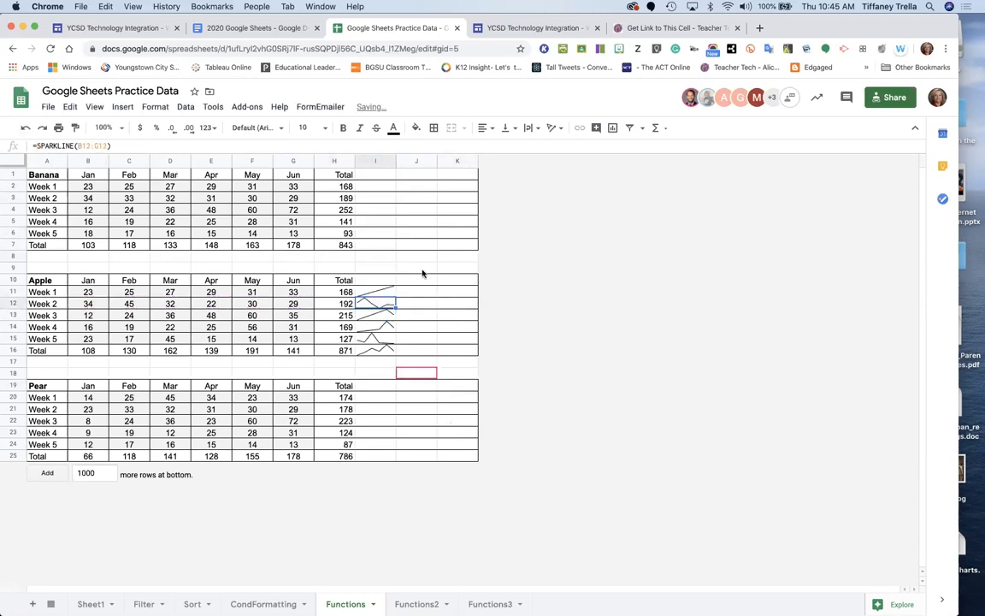
# Insert a SPARKLINE mini chart in I2 for Banana's Week 1 values in B2:G2.
pyautogui.click(374, 211)
pyautogui.click(372, 184)
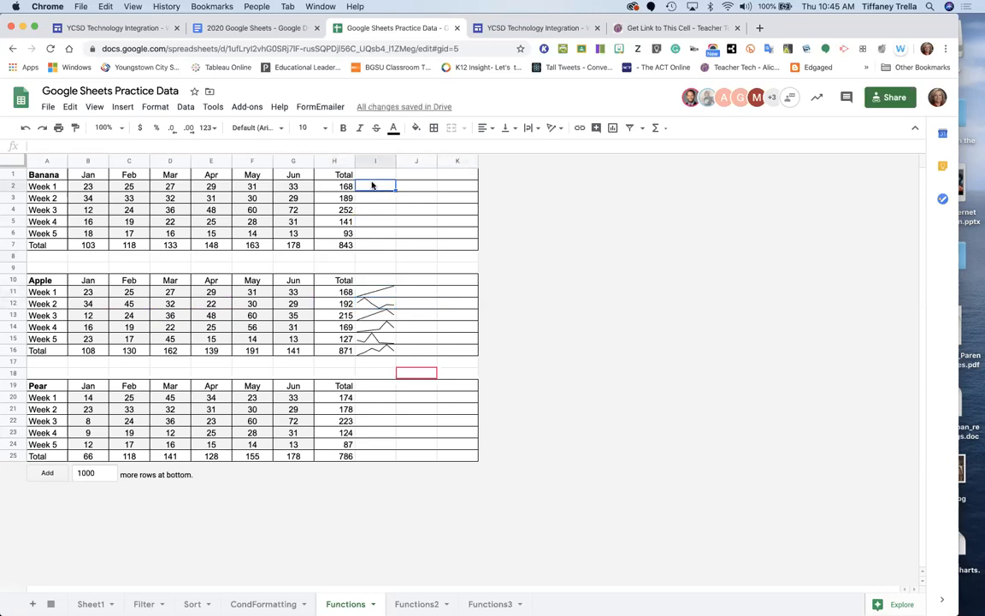
pyautogui.write('=')
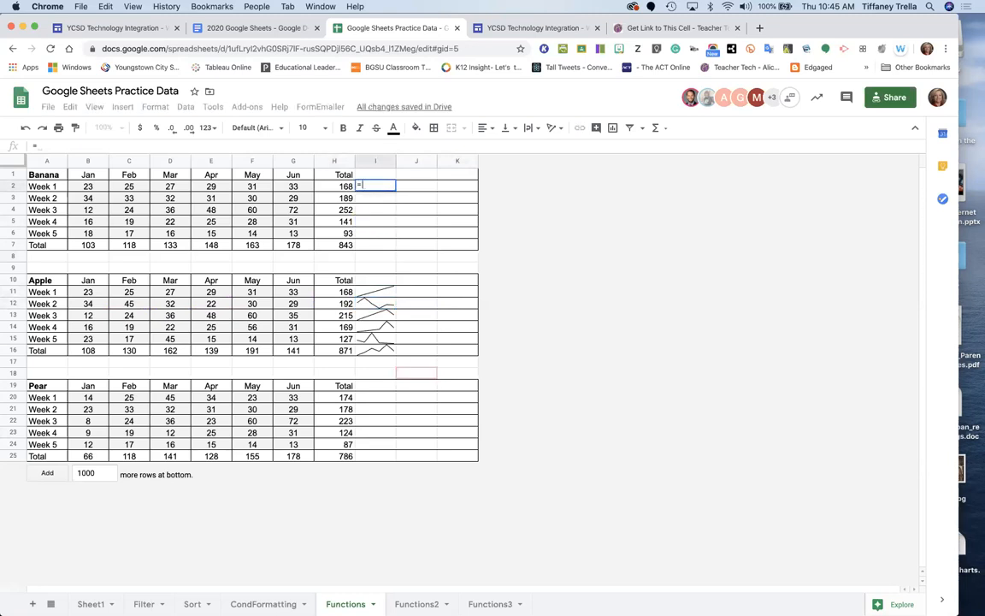
pyautogui.write('spark')
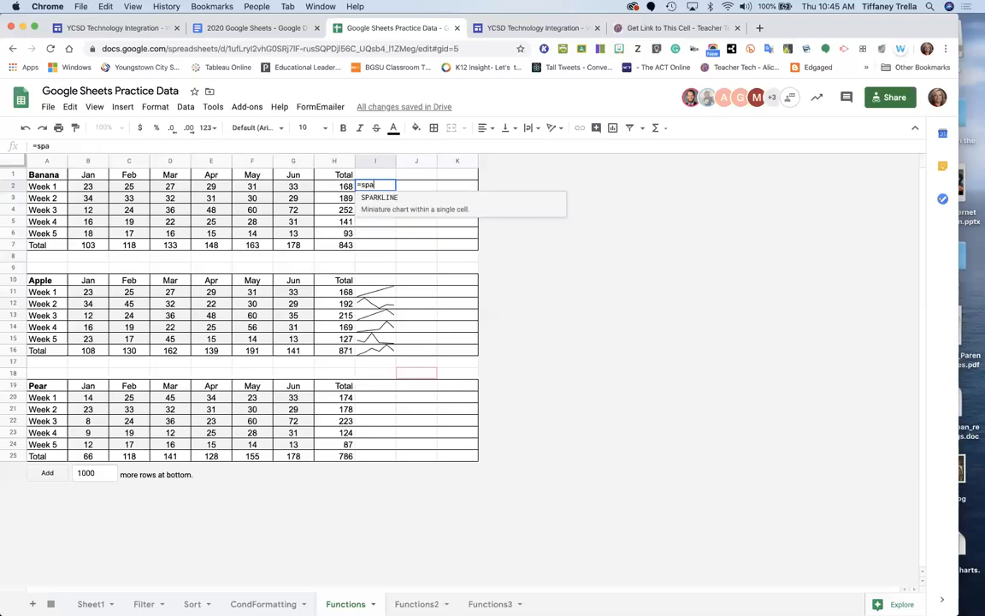
pyautogui.click(383, 199)
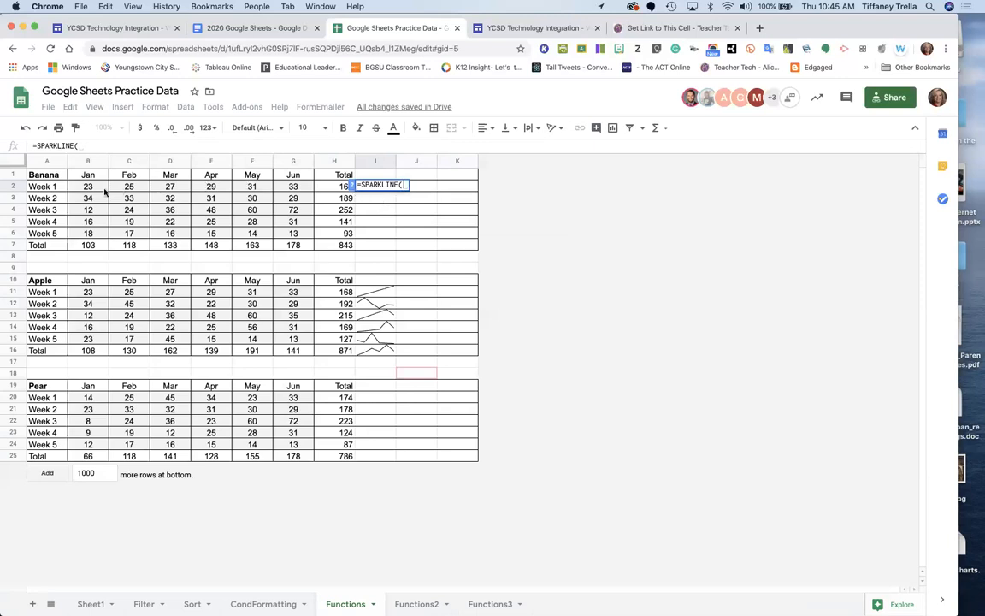
pyautogui.moveTo(97, 190); pyautogui.dragTo(293, 191)
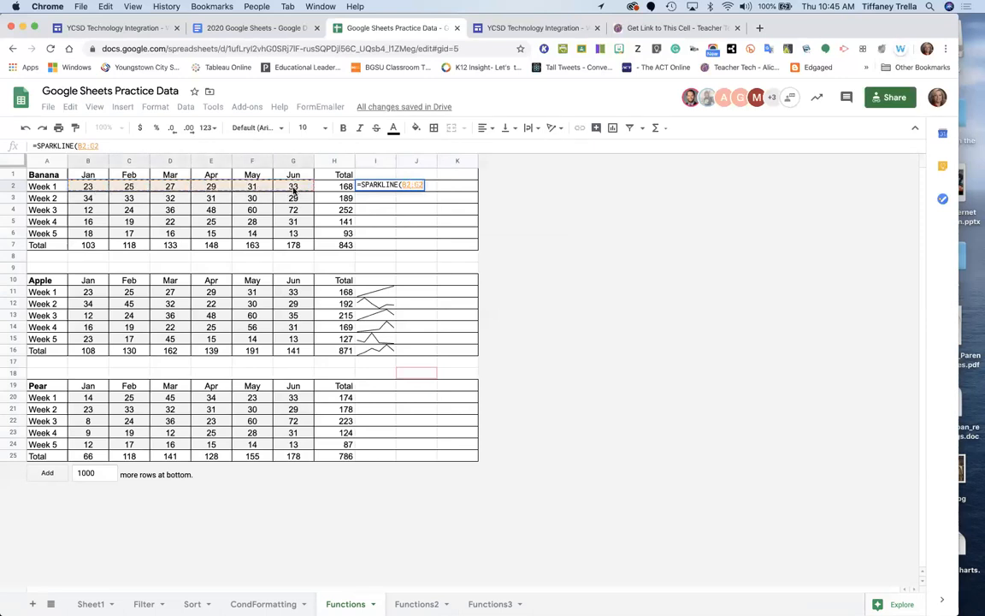
pyautogui.press('Return')
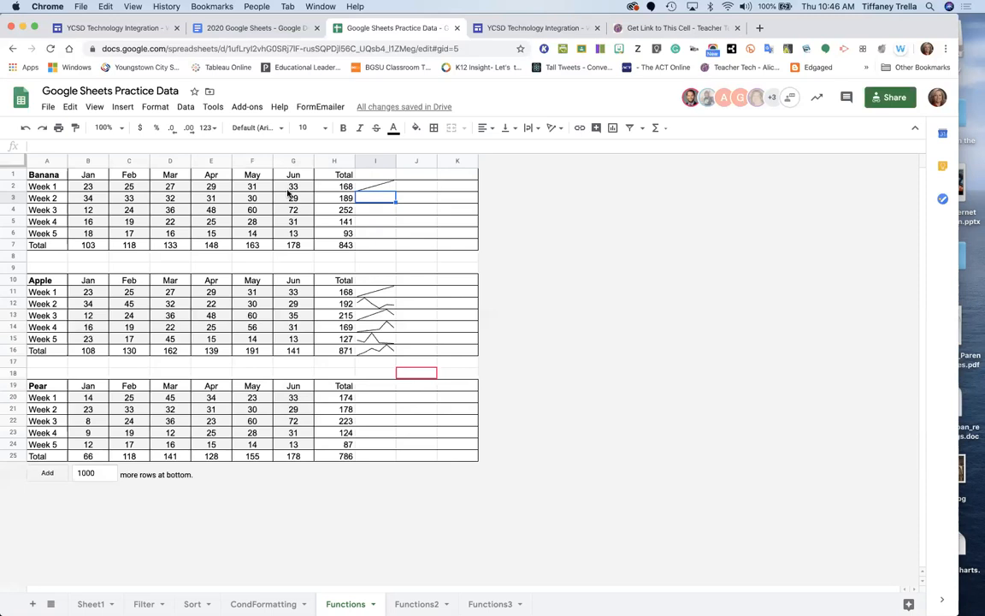
# Extend Banana's Week 1 sparkline formula down through Week 5 in I6.
pyautogui.click(376, 186)
pyautogui.moveTo(394, 196); pyautogui.dragTo(386, 234)
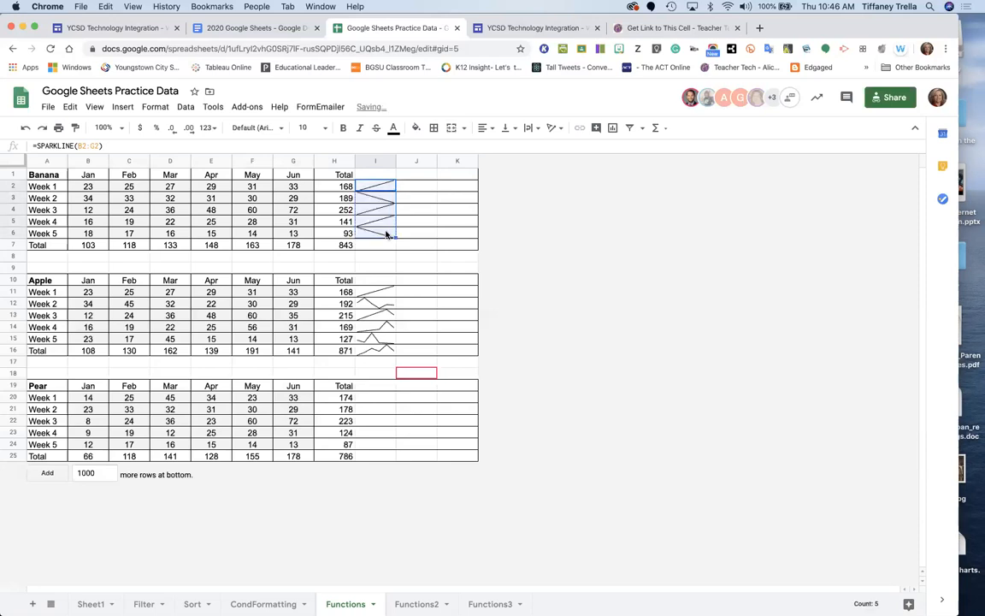
pyautogui.click(442, 257)
pyautogui.click(377, 246)
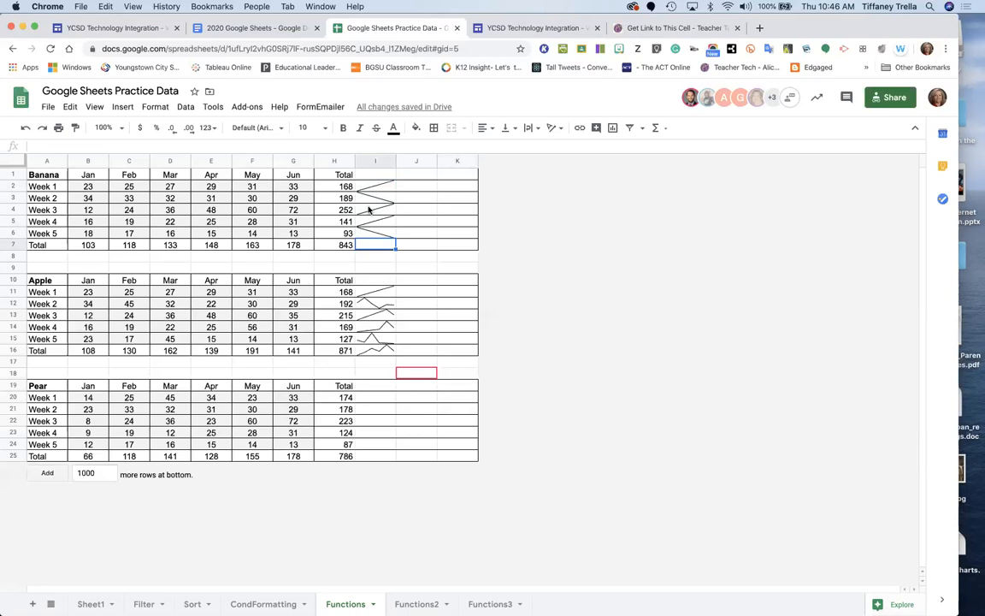
pyautogui.write('=')
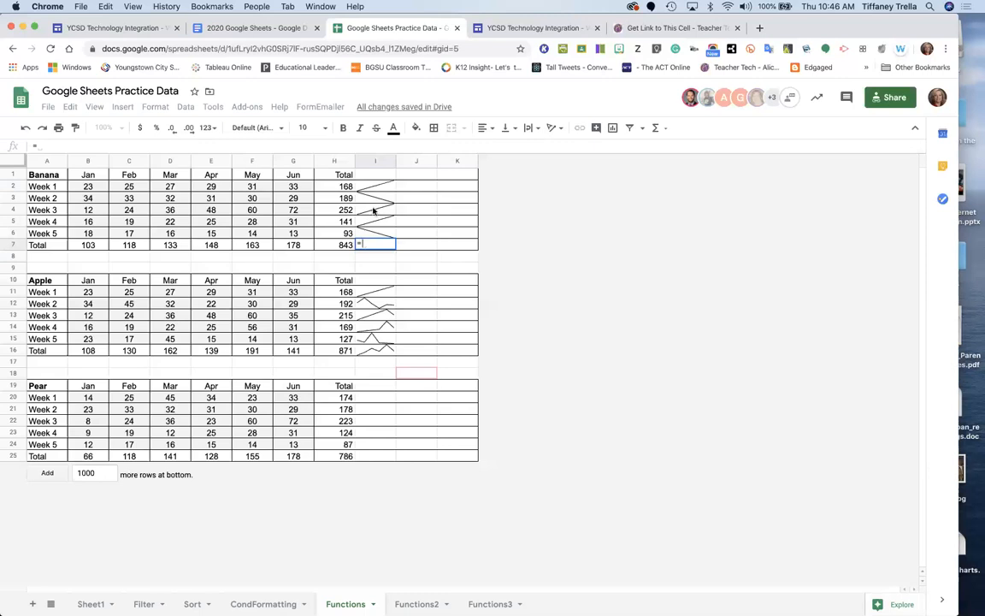
pyautogui.press('Escape')
pyautogui.moveTo(86, 245); pyautogui.dragTo(331, 247)
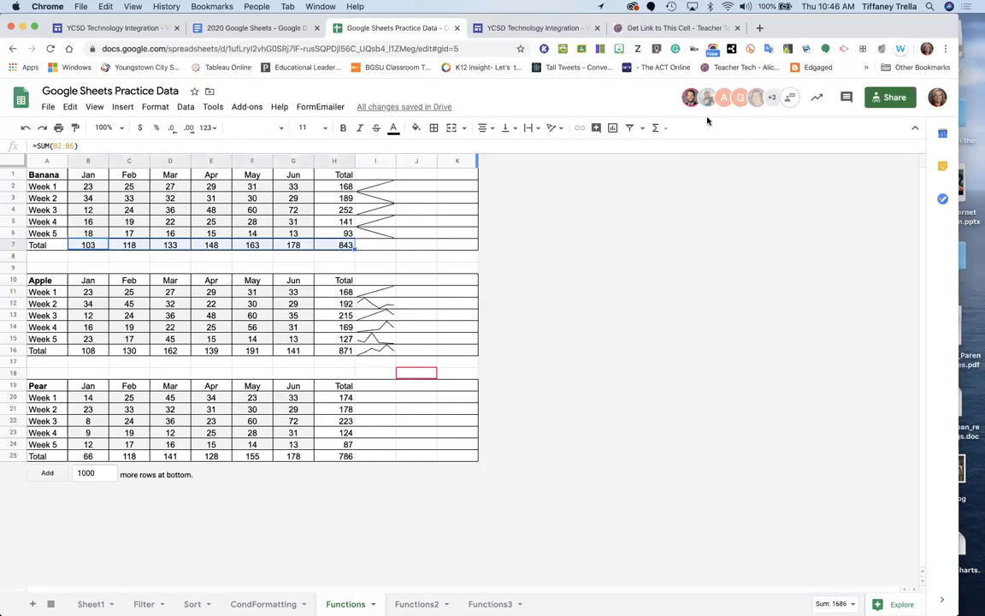
pyautogui.click(662, 129)
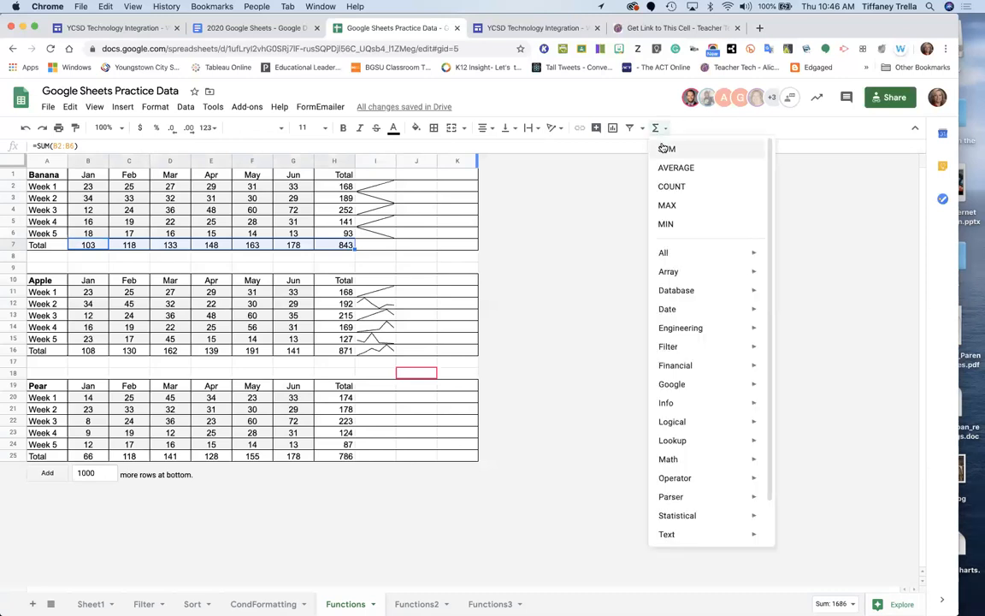
pyautogui.click(620, 196)
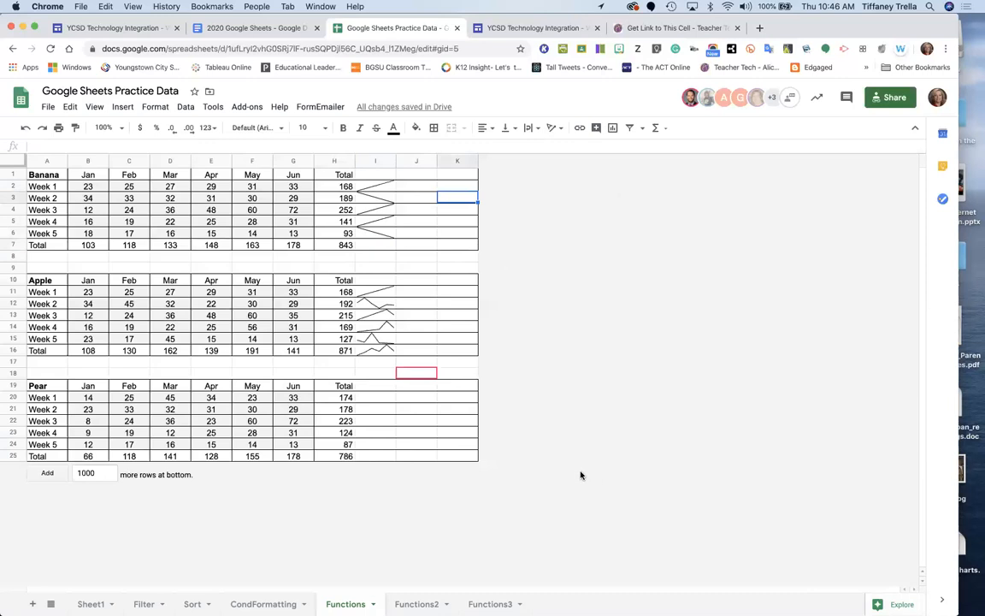
pyautogui.moveTo(103, 292); pyautogui.dragTo(102, 352)
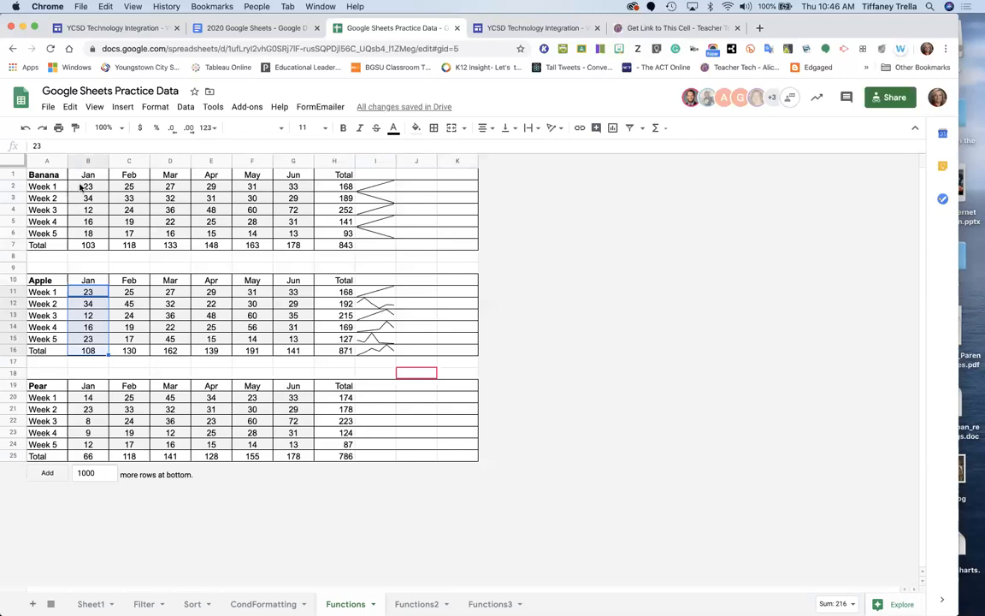
pyautogui.click(662, 132)
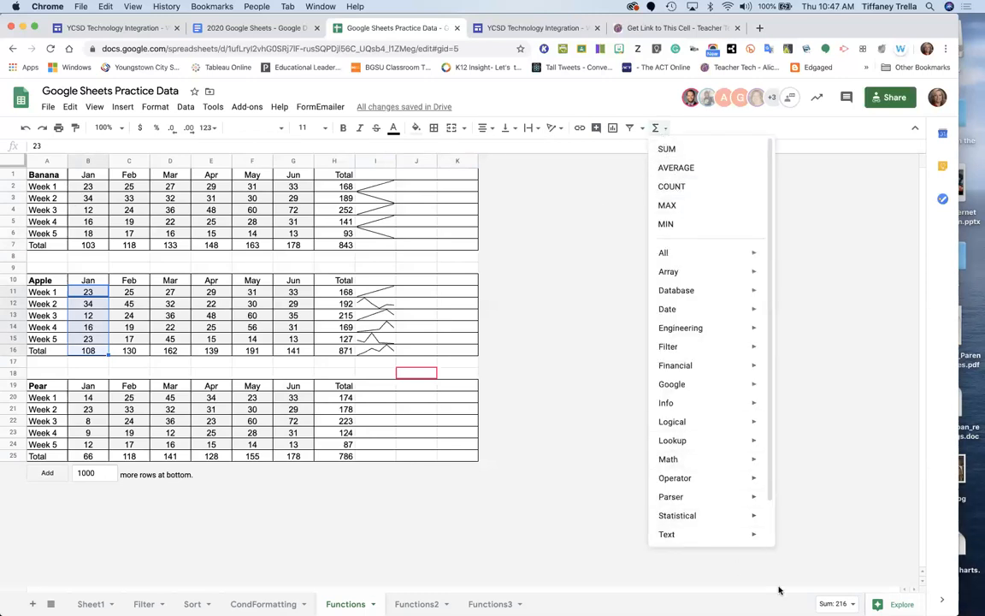
pyautogui.hotkey('ctrl', 'Up')
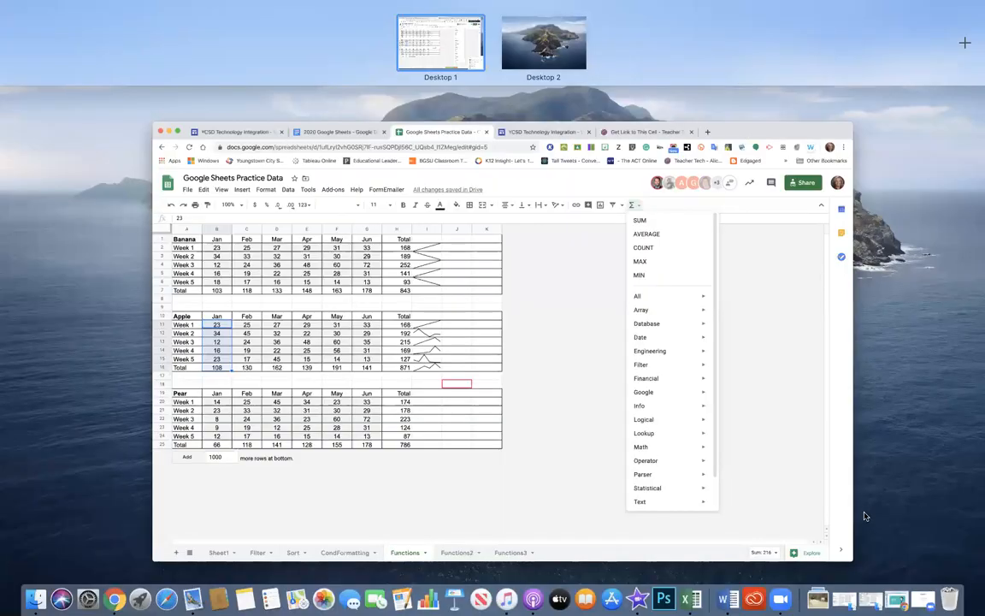
pyautogui.click(904, 115)
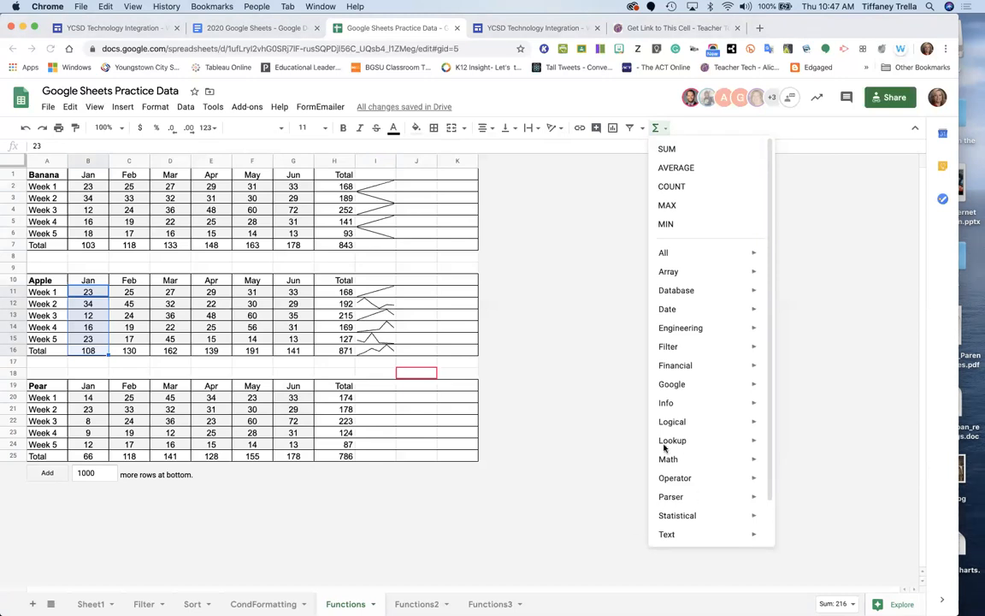
pyautogui.click(611, 471)
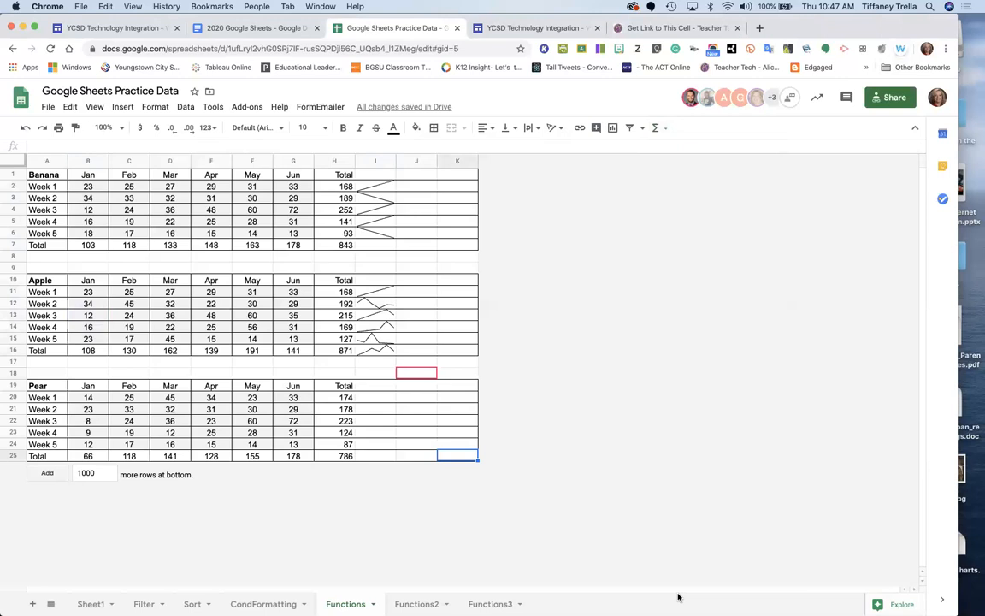
pyautogui.moveTo(559, 607)
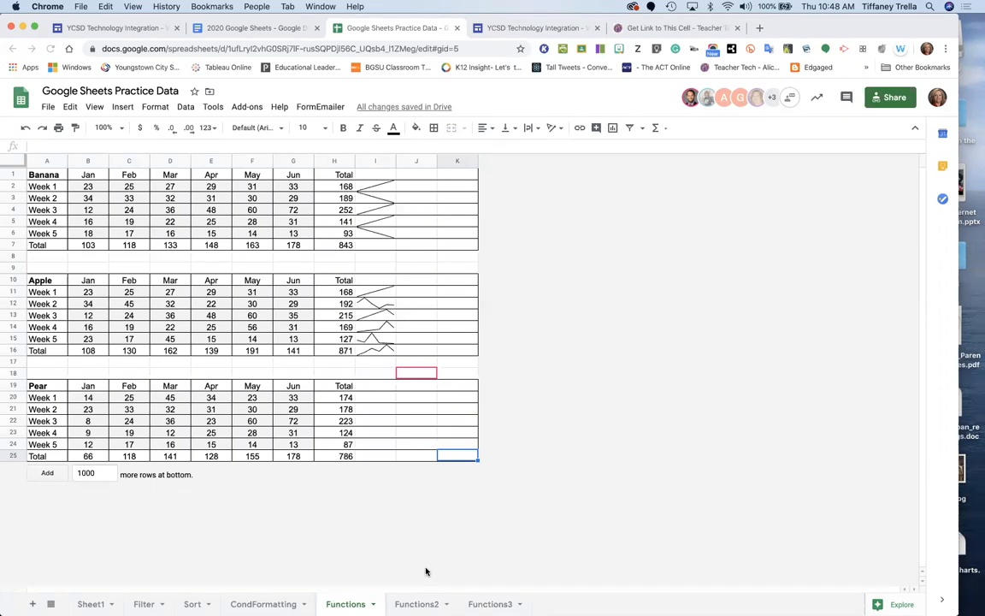
# Calculate the average of Banana's Week 1 values B2:G2 in H2 with the AVERAGE function.
pyautogui.press('Up')
pyautogui.press('Up')
pyautogui.moveTo(90, 185); pyautogui.dragTo(301, 191)
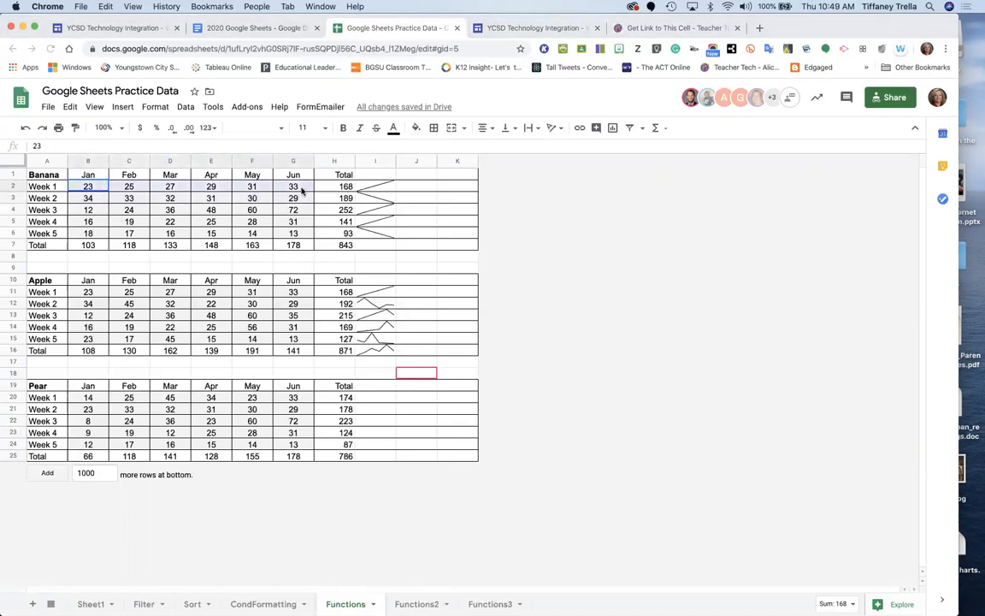
pyautogui.click(657, 127)
pyautogui.click(675, 166)
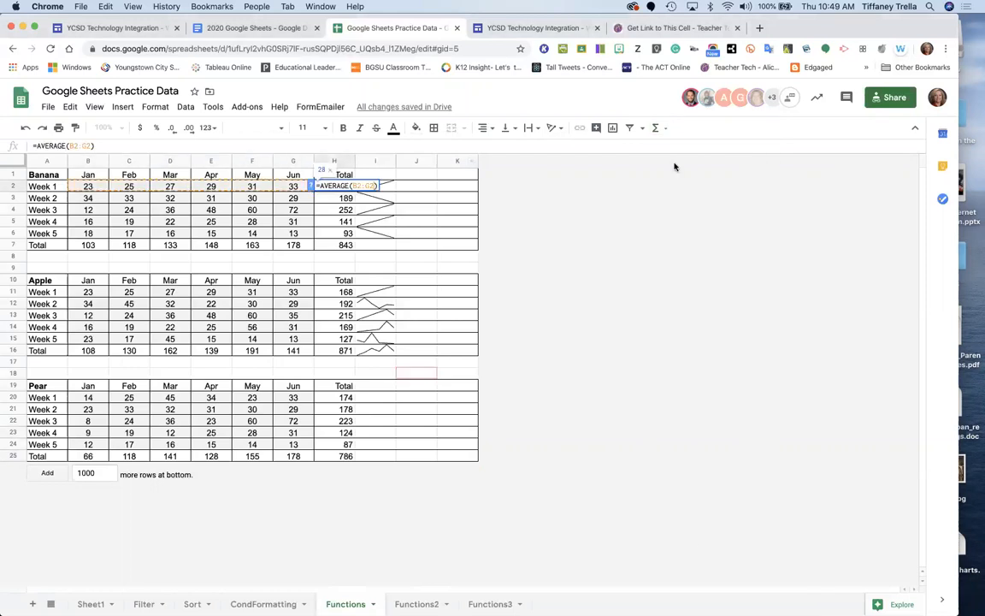
pyautogui.press('Return')
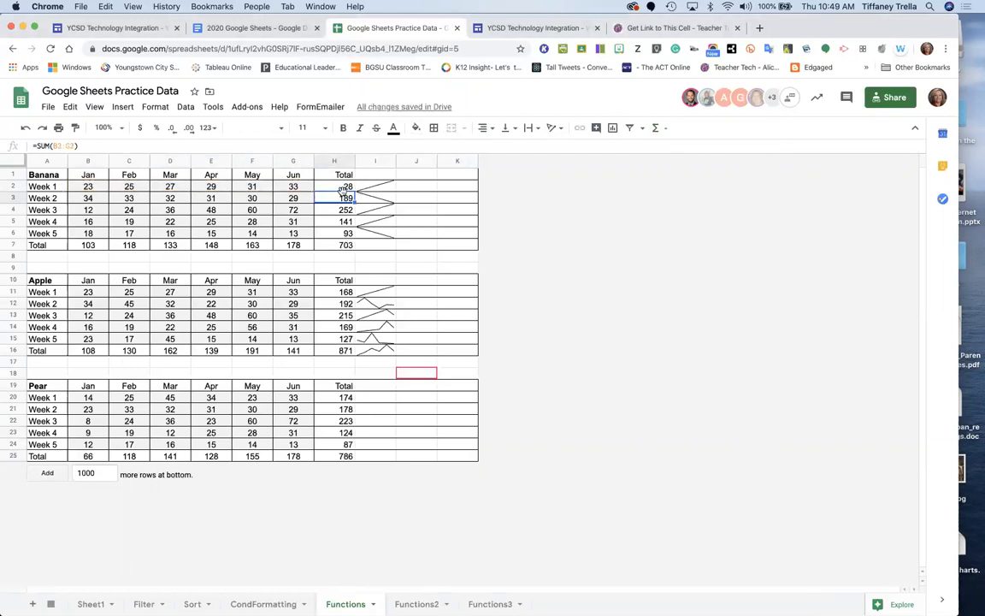
# Replace the formula in H2 with a SUM of Banana's Week 1 values B2:G2.
pyautogui.moveTo(88, 185); pyautogui.dragTo(308, 186)
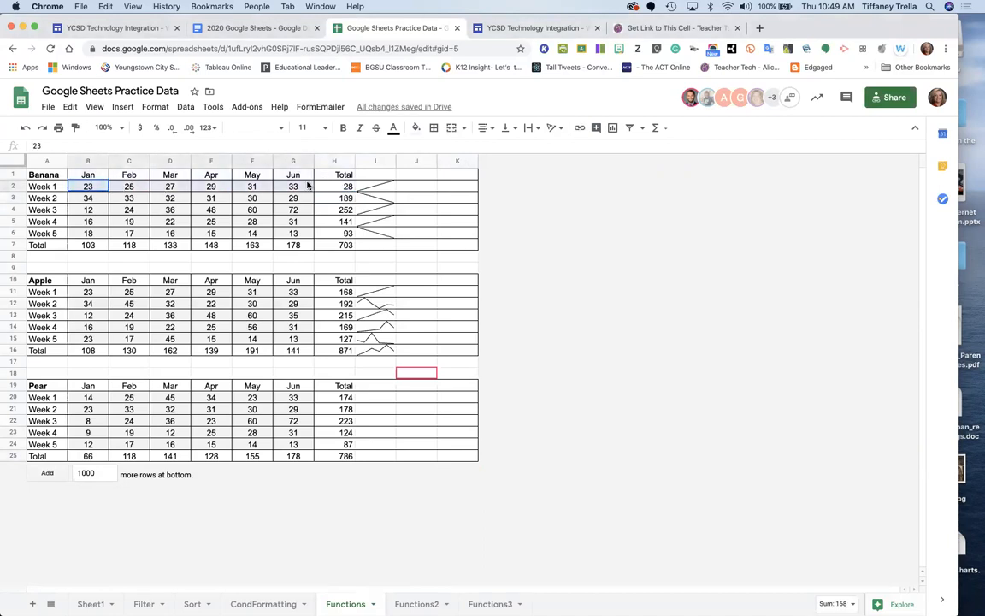
pyautogui.click(656, 128)
pyautogui.click(667, 150)
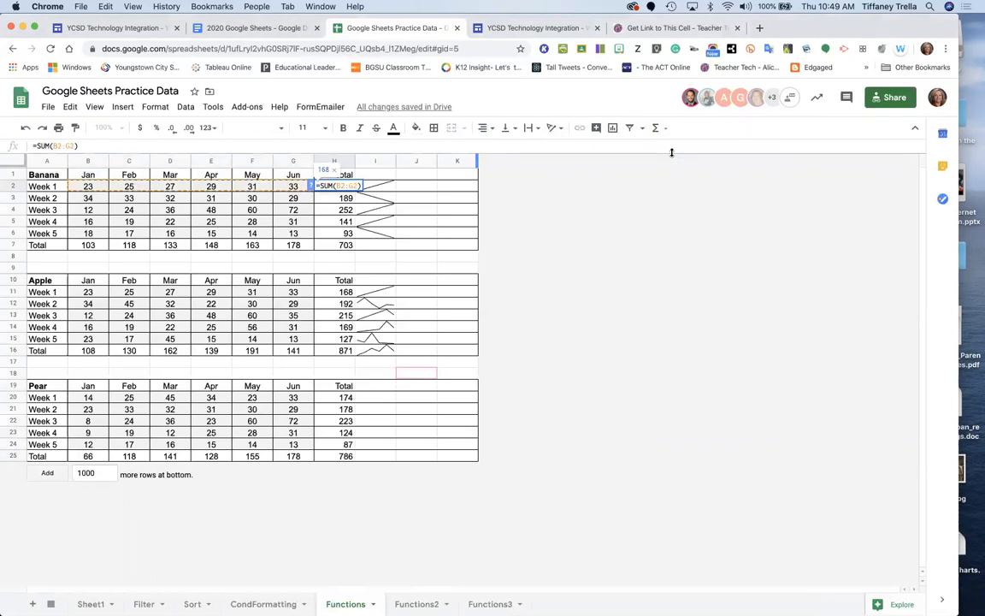
pyautogui.press('Return')
pyautogui.click(636, 296)
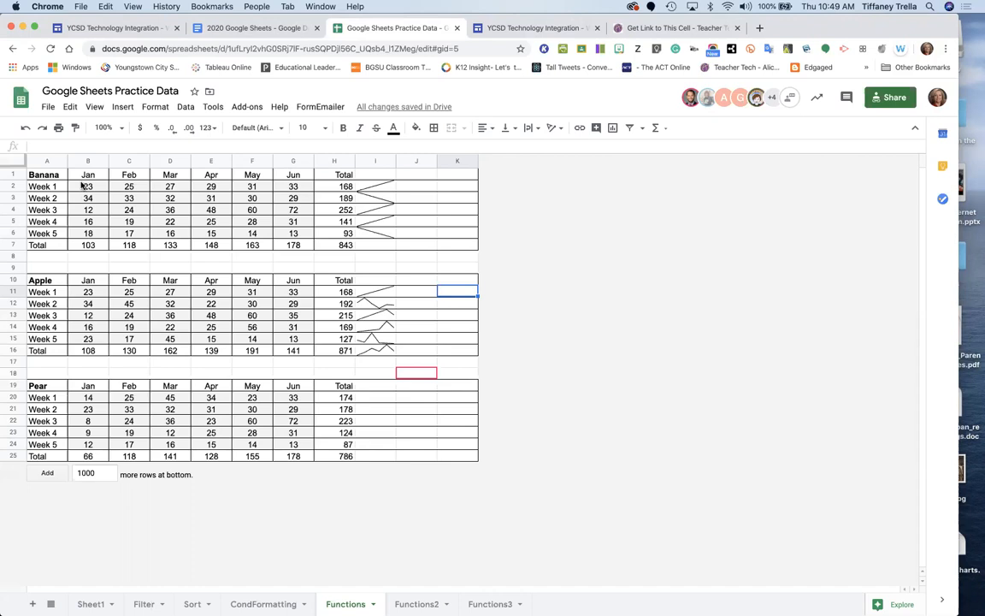
# Insert a chart from the Banana table's monthly columns, including headers and totals, in B1:G7.
pyautogui.click(83, 184)
pyautogui.moveTo(85, 187); pyautogui.dragTo(297, 232)
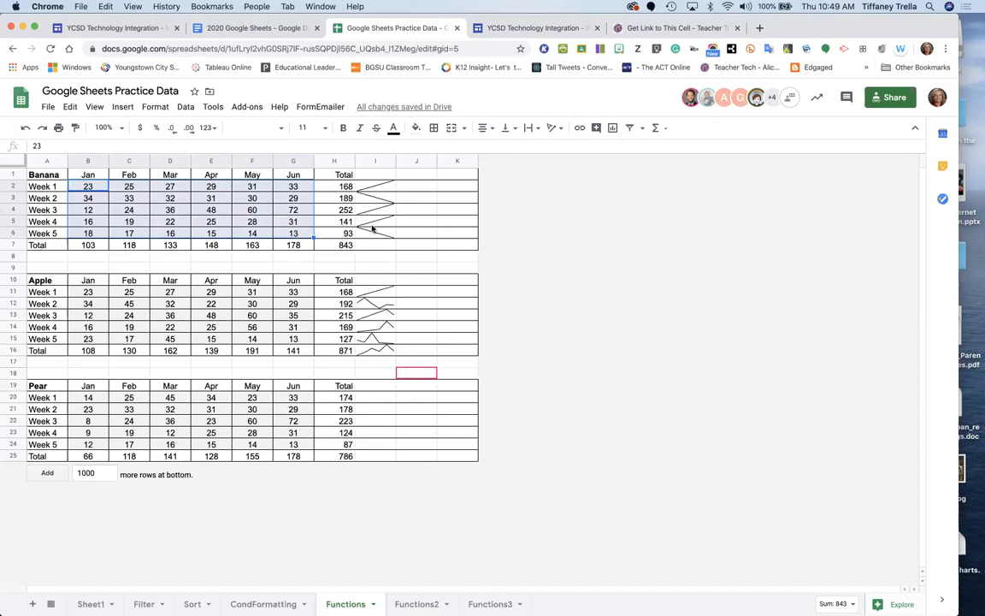
pyautogui.click(458, 233)
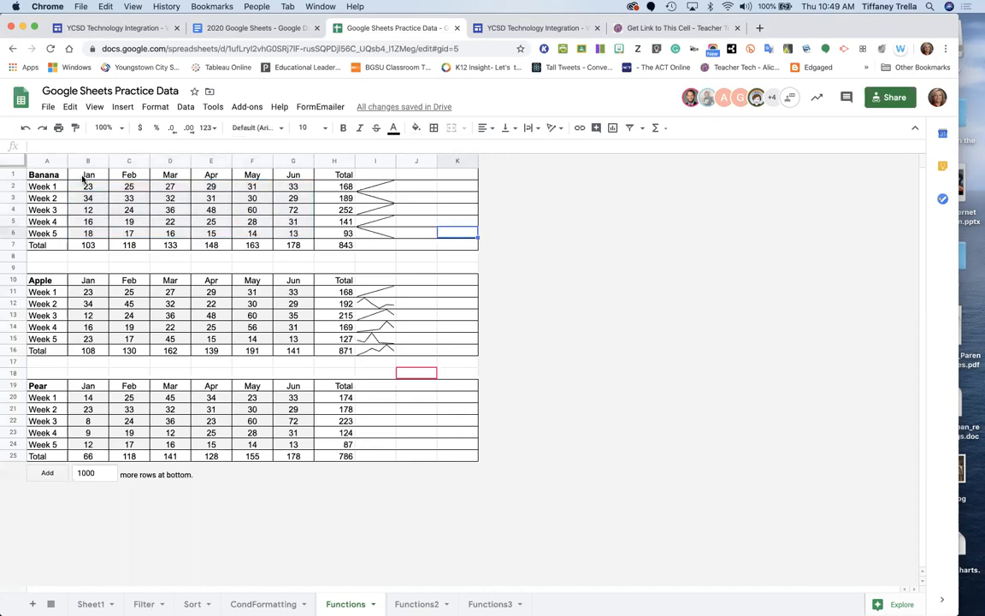
pyautogui.moveTo(84, 177); pyautogui.dragTo(282, 243)
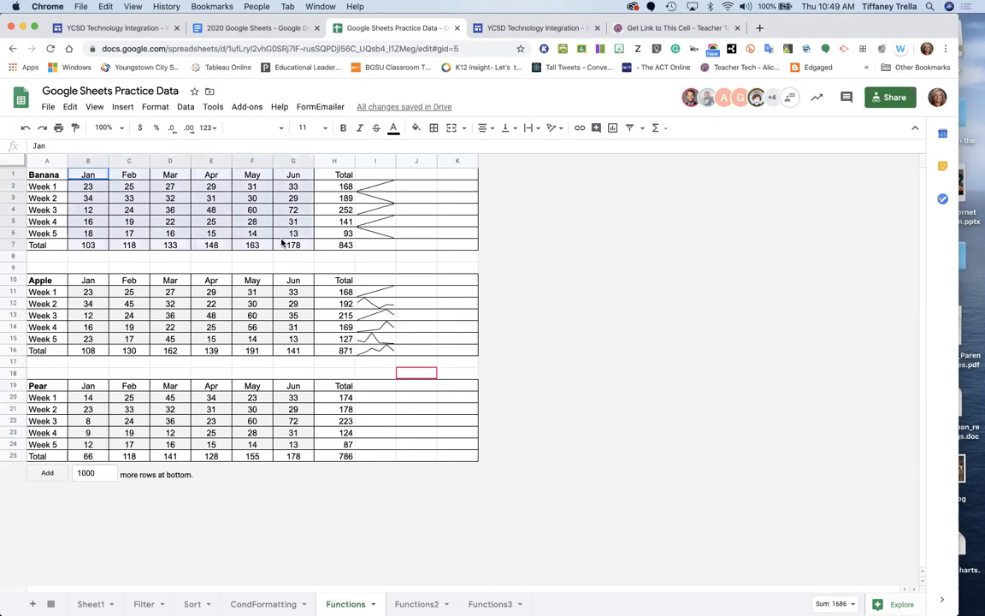
pyautogui.click(119, 107)
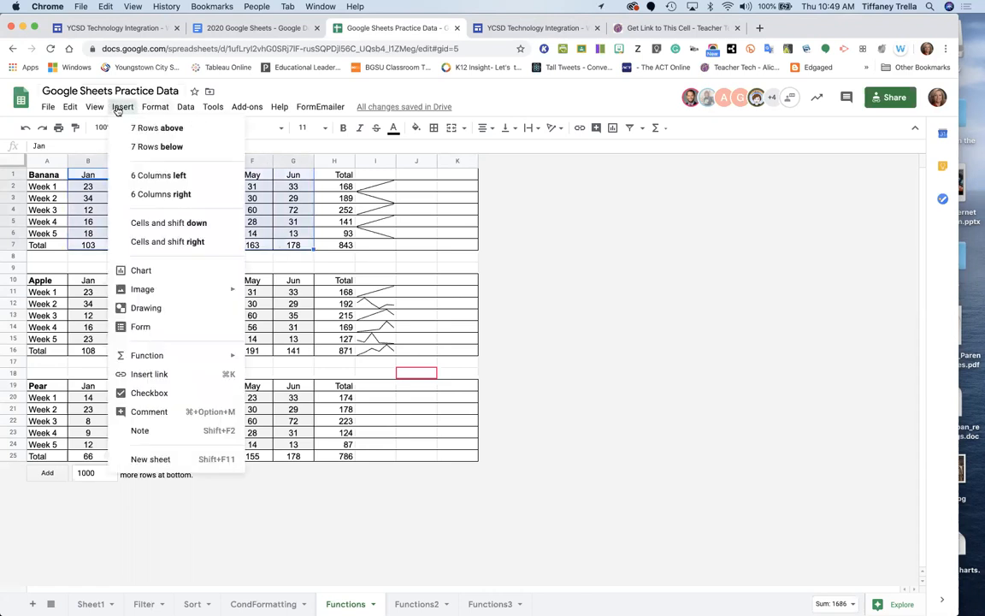
pyautogui.click(146, 267)
pyautogui.click(944, 109)
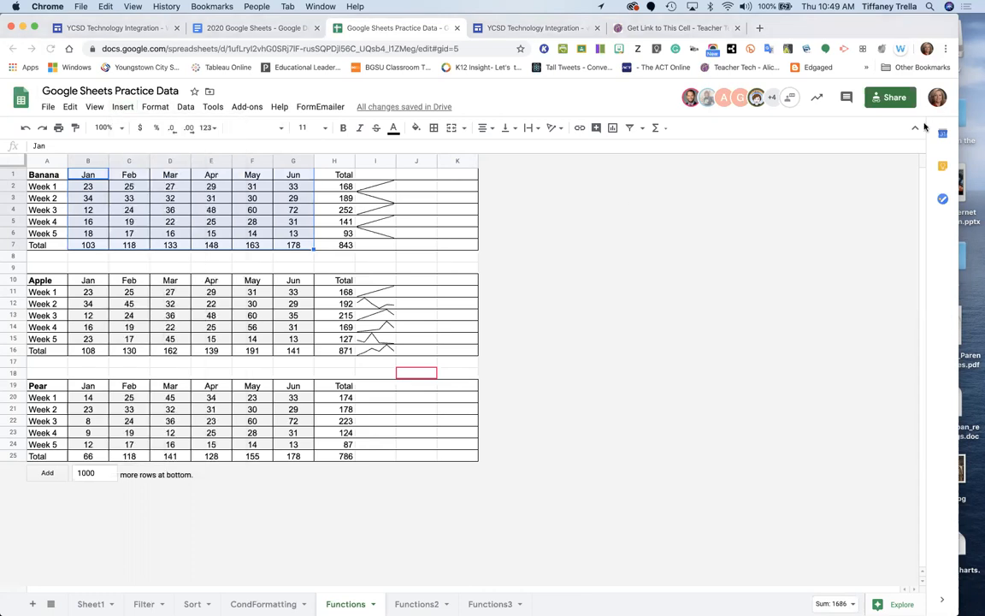
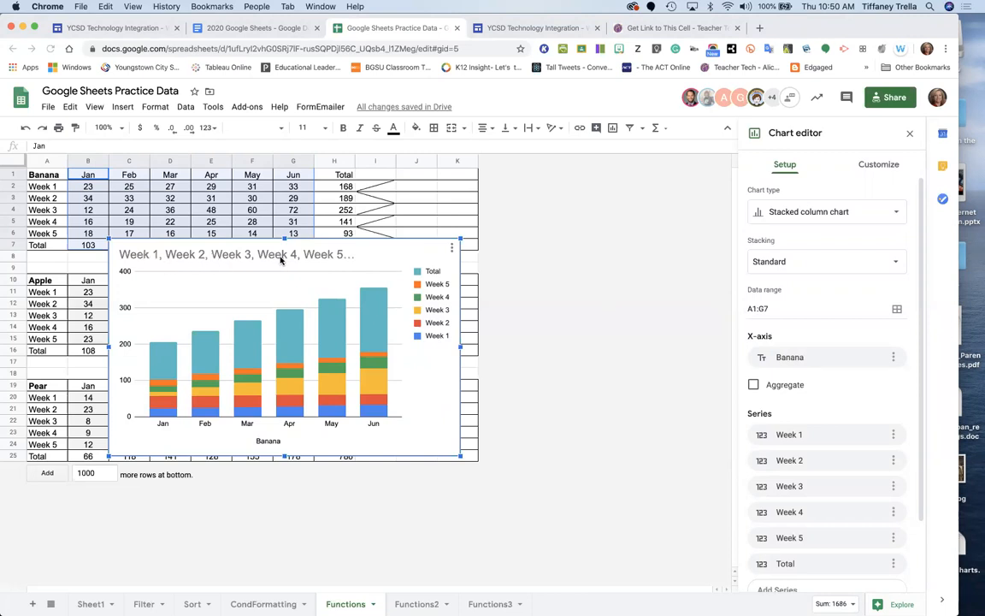
# Change the chart's title to Bananas and close the chart editor.
pyautogui.click(887, 166)
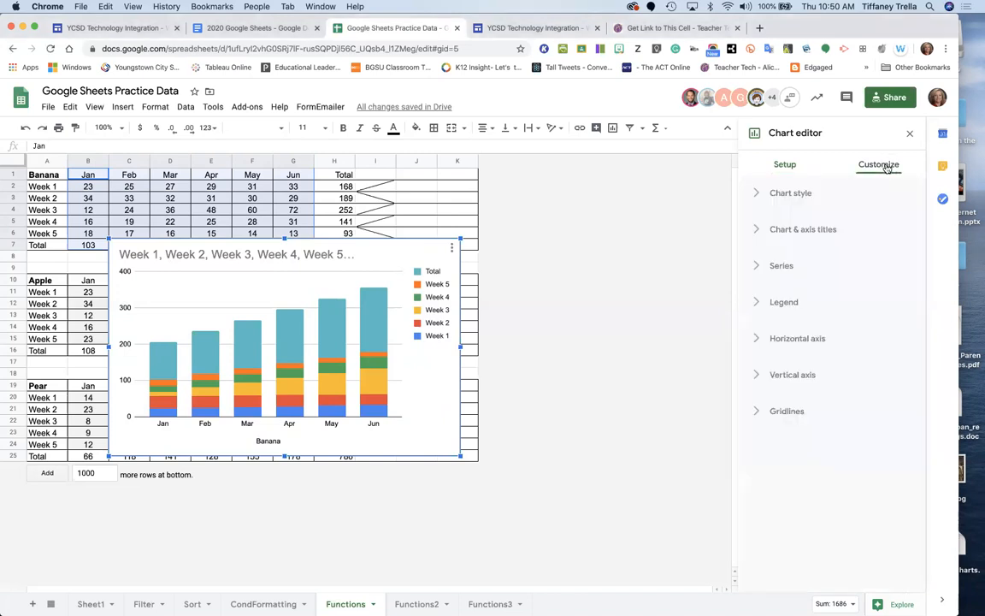
pyautogui.click(812, 197)
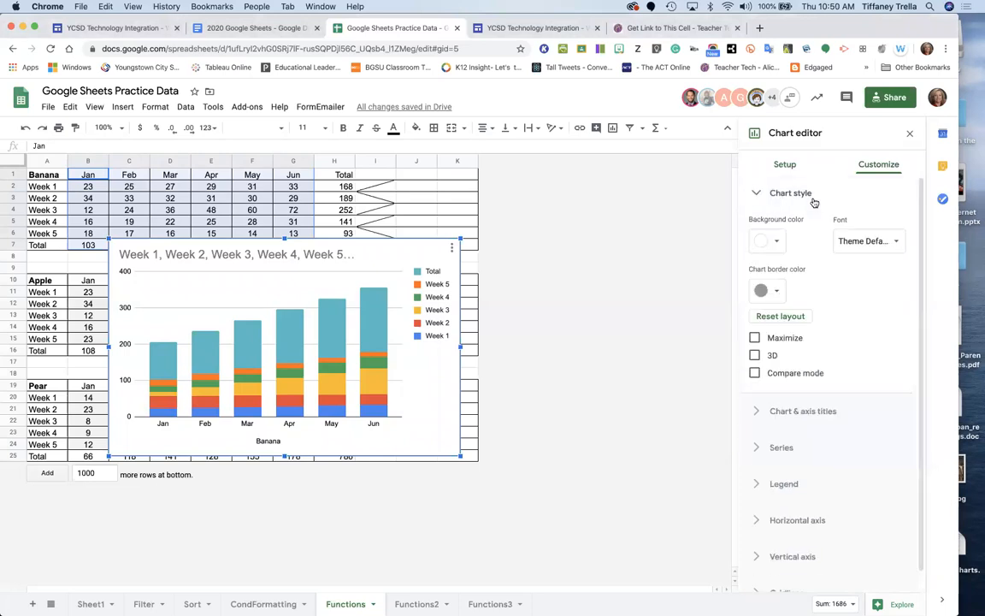
pyautogui.click(760, 411)
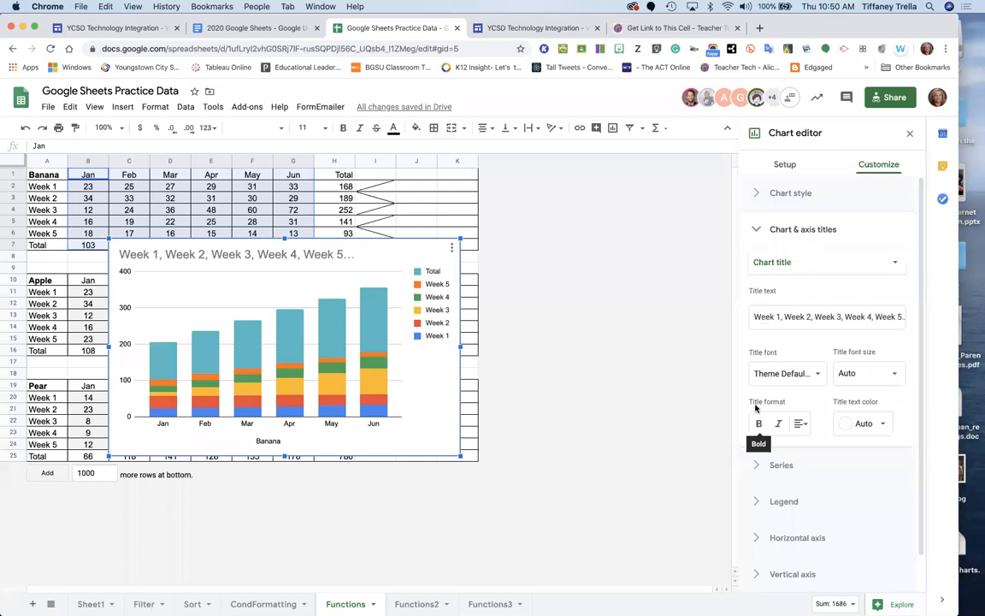
pyautogui.moveTo(761, 316); pyautogui.dragTo(930, 328)
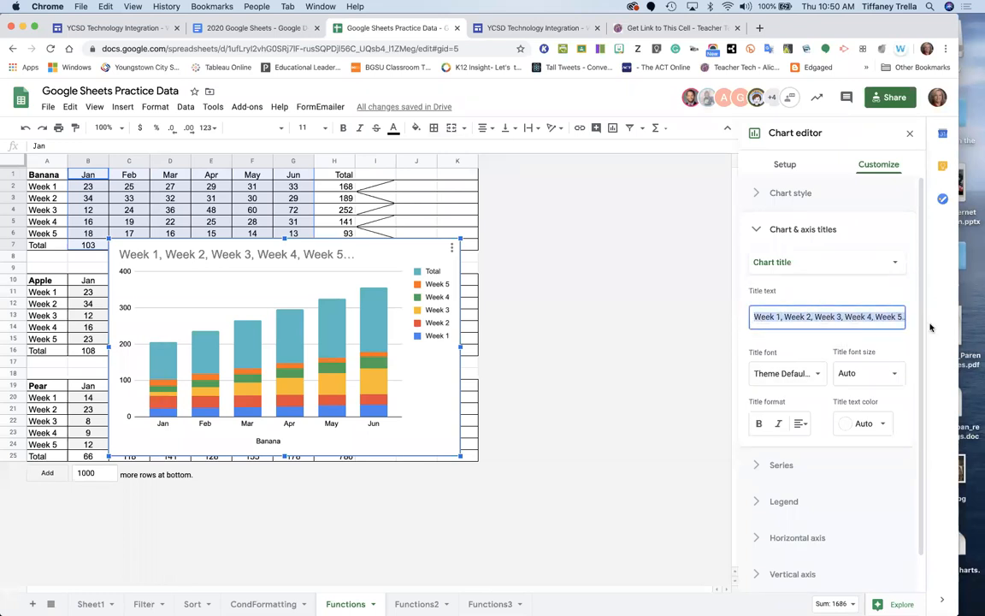
pyautogui.write('Ban')
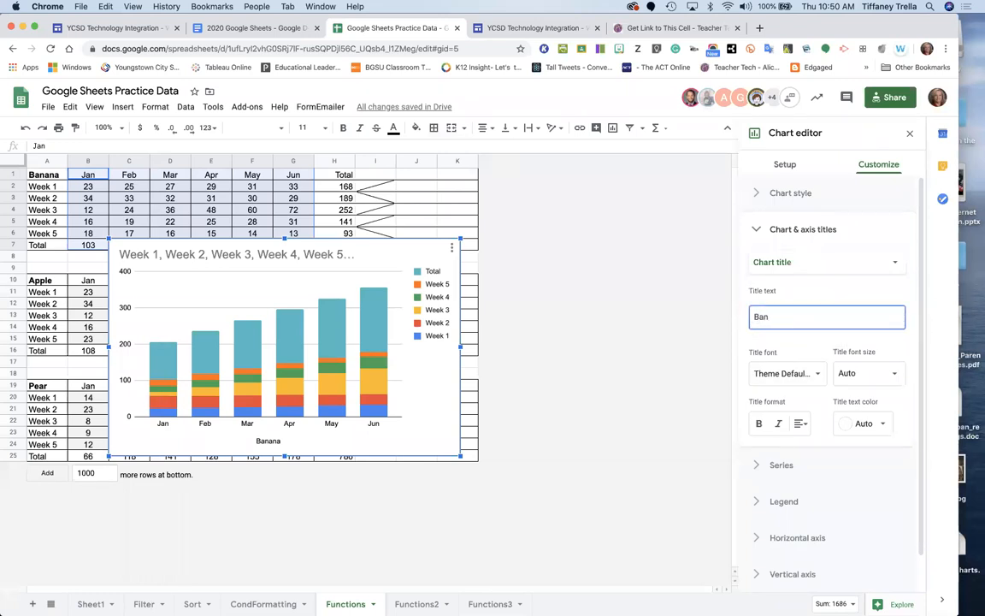
pyautogui.write('anas')
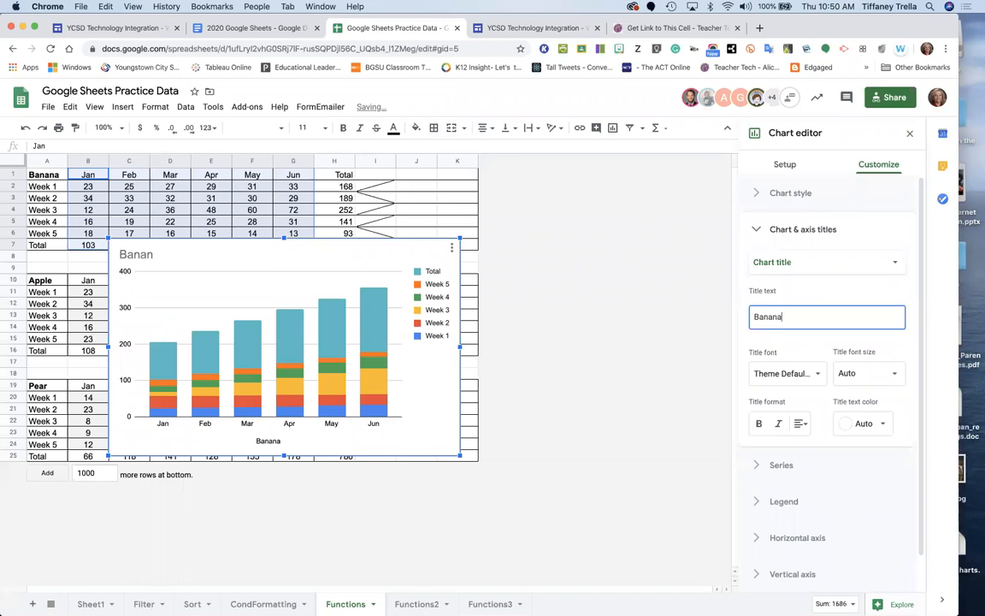
pyautogui.click(670, 427)
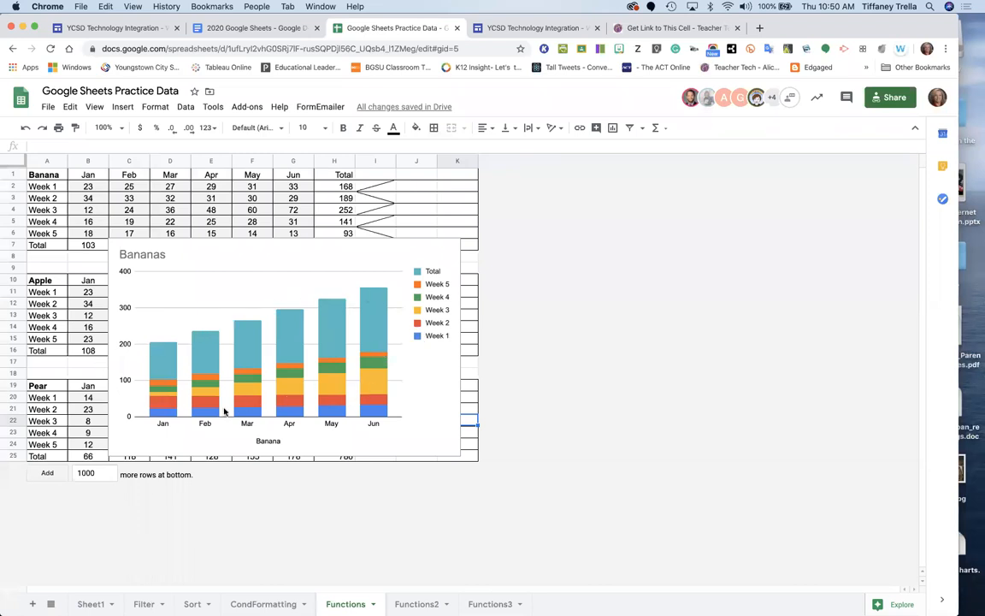
# Reposition the Bananas chart so its upper edge lies along row 7 and its left edge near the end of column B.
pyautogui.click(248, 411)
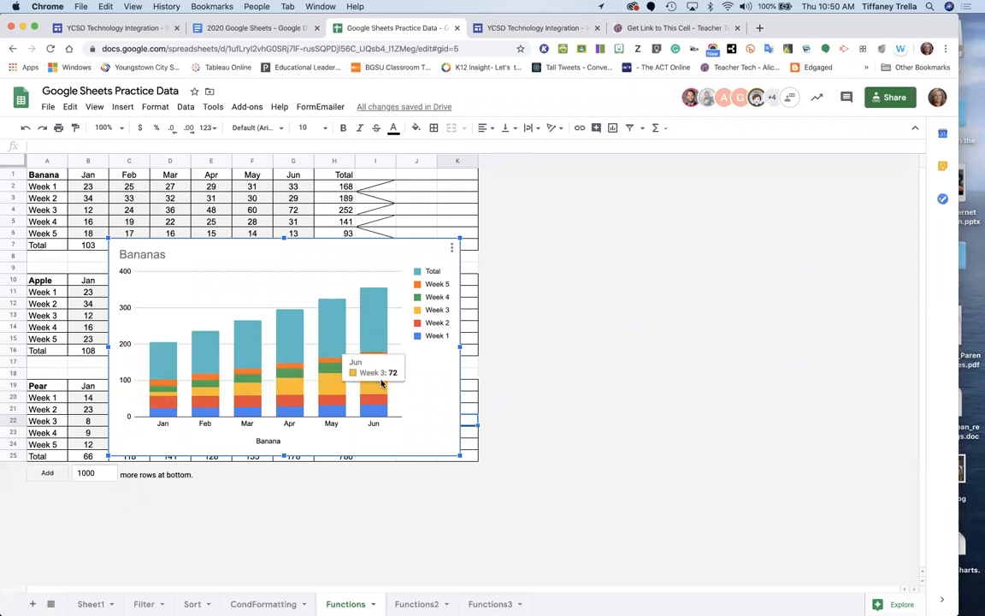
pyautogui.click(451, 248)
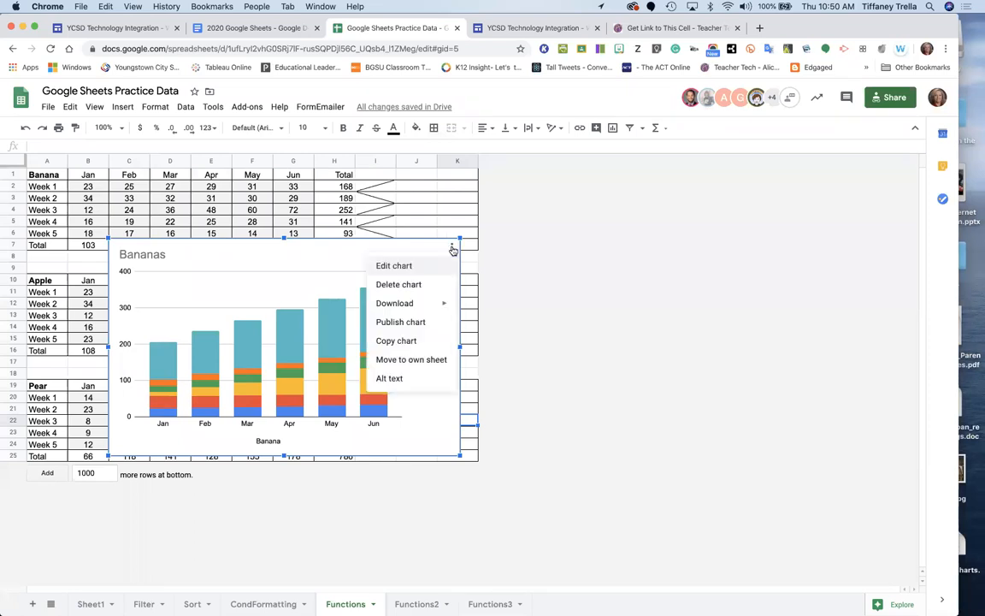
pyautogui.click(431, 265)
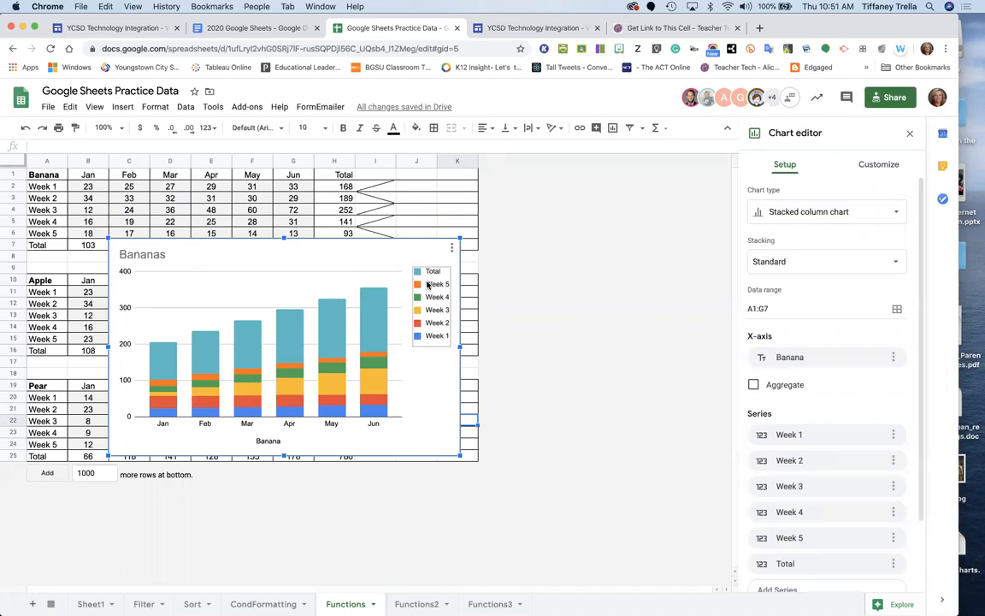
pyautogui.moveTo(427, 285); pyautogui.dragTo(444, 269)
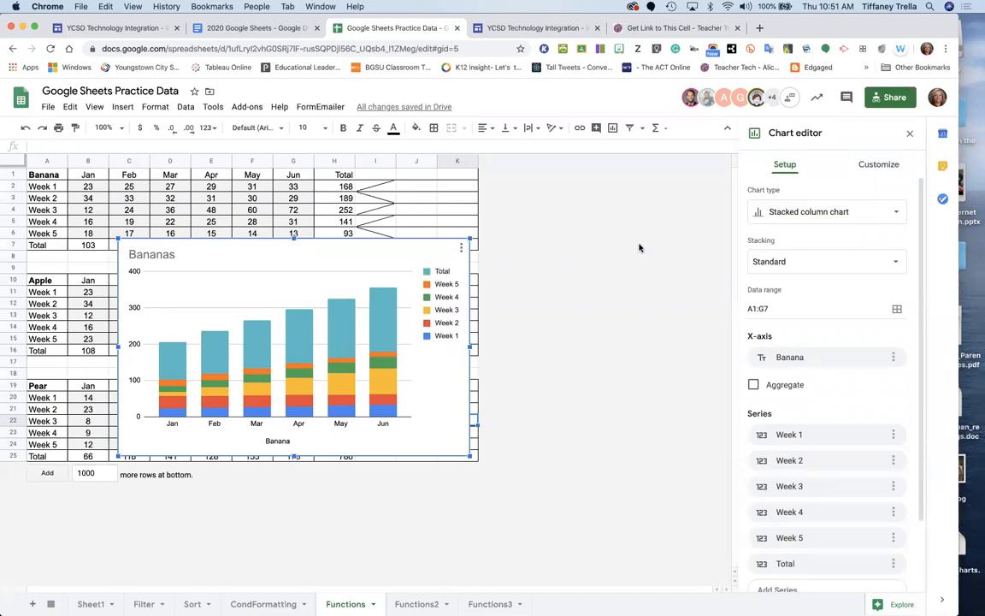
pyautogui.click(611, 266)
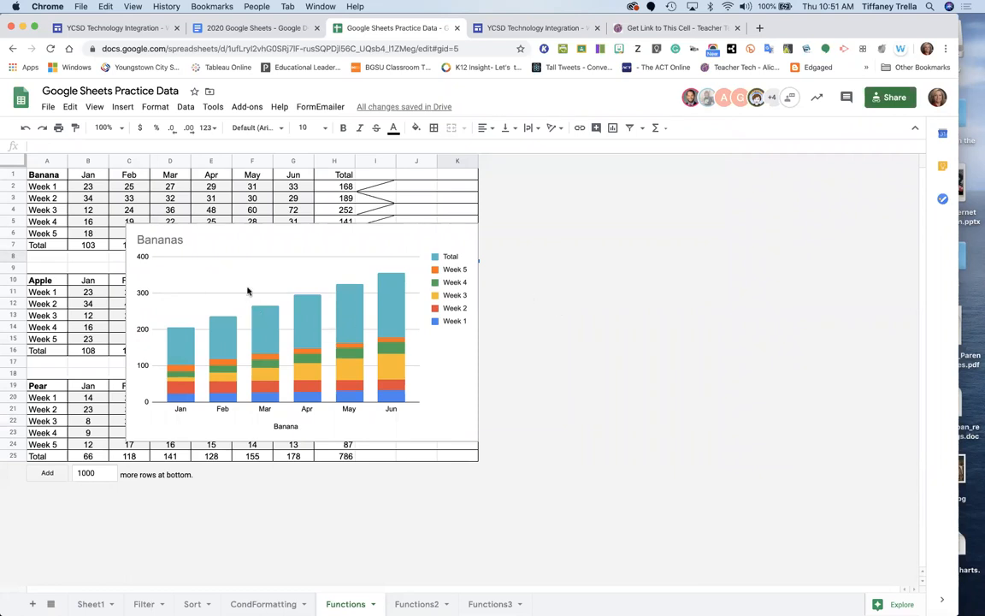
pyautogui.click(216, 240)
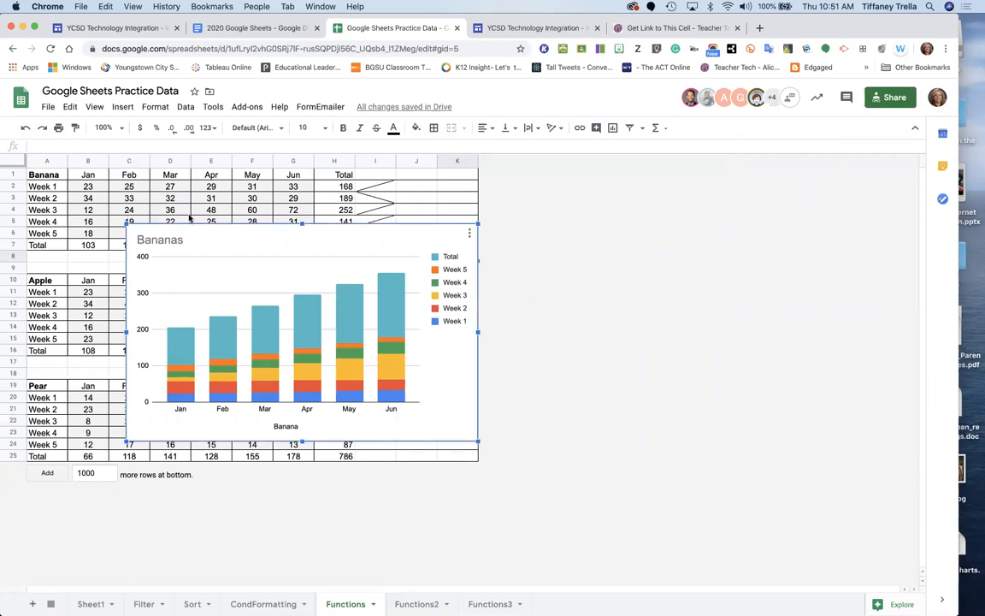
pyautogui.moveTo(261, 285); pyautogui.dragTo(235, 307)
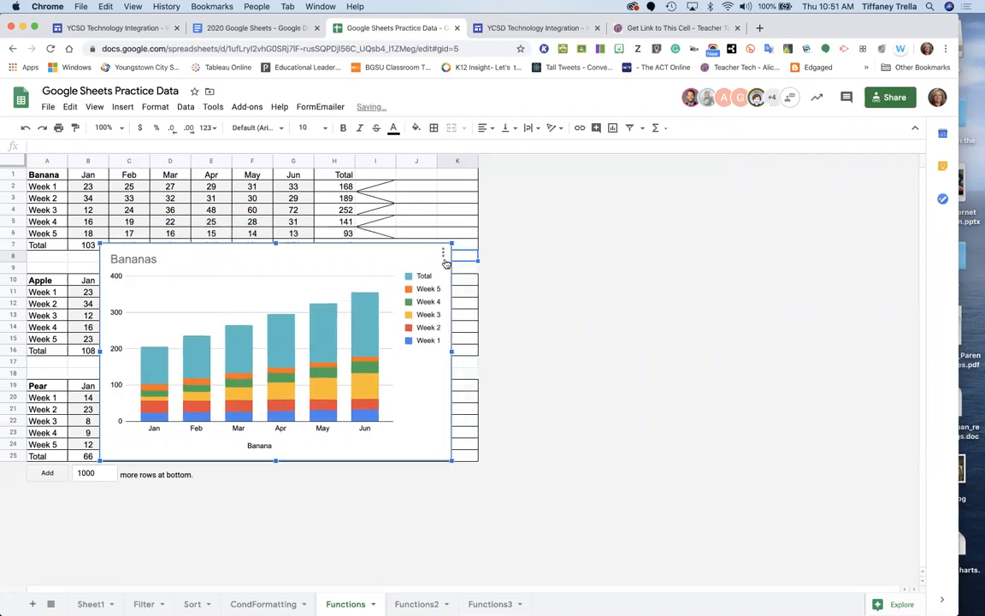
# Change the Bananas chart from a stacked column chart to a line chart.
pyautogui.click(443, 252)
pyautogui.click(414, 272)
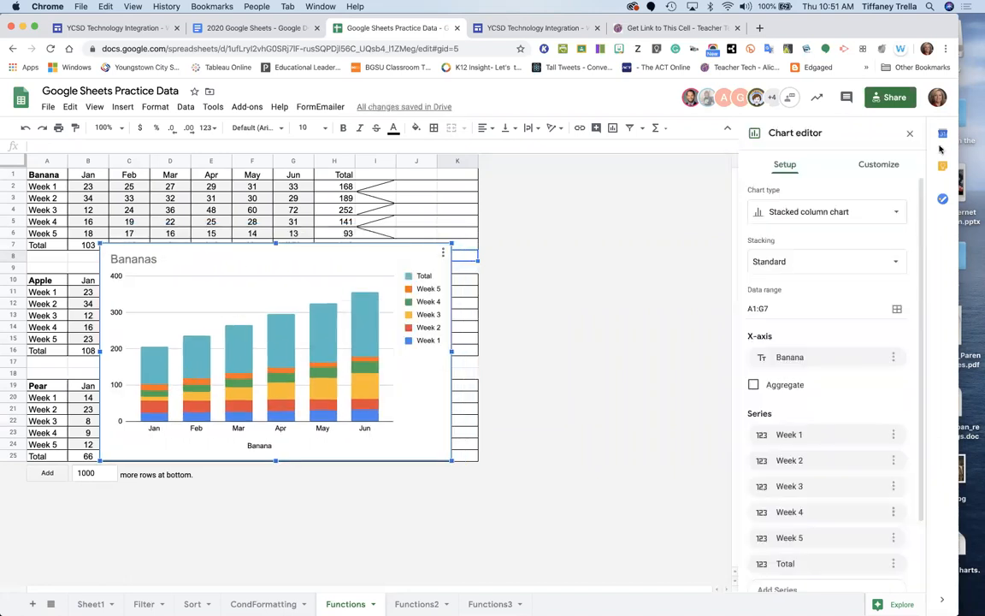
pyautogui.click(894, 213)
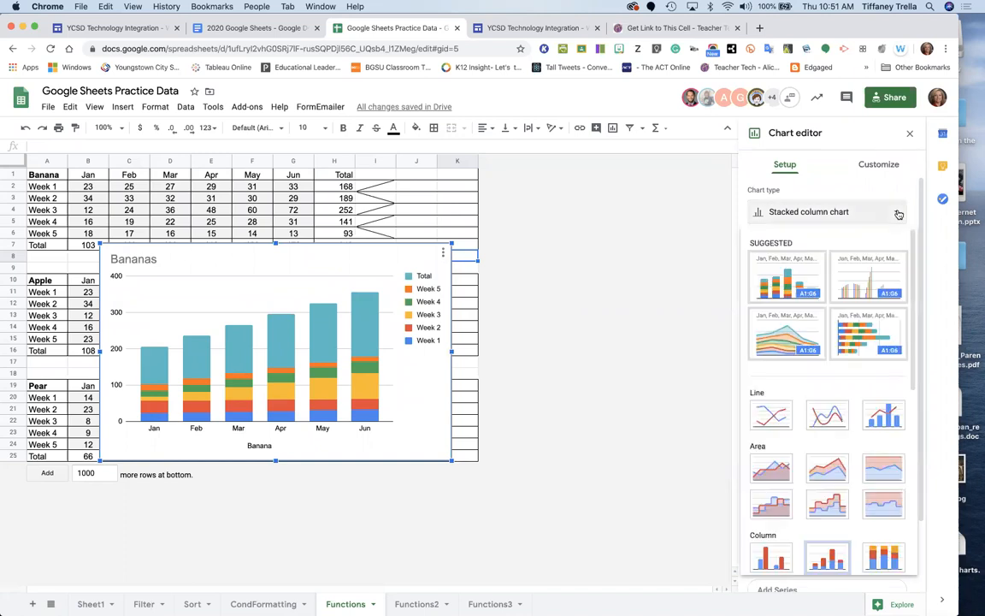
pyautogui.click(785, 416)
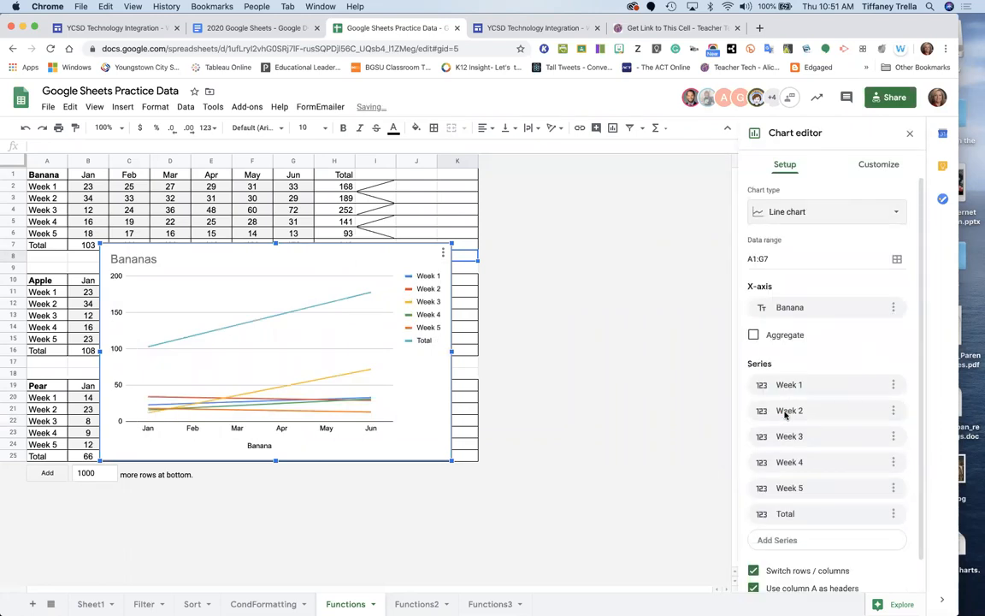
# Remove the Total series from the Bananas line chart and replace it with the suggested unstacked column chart using A1:G6.
pyautogui.click(893, 514)
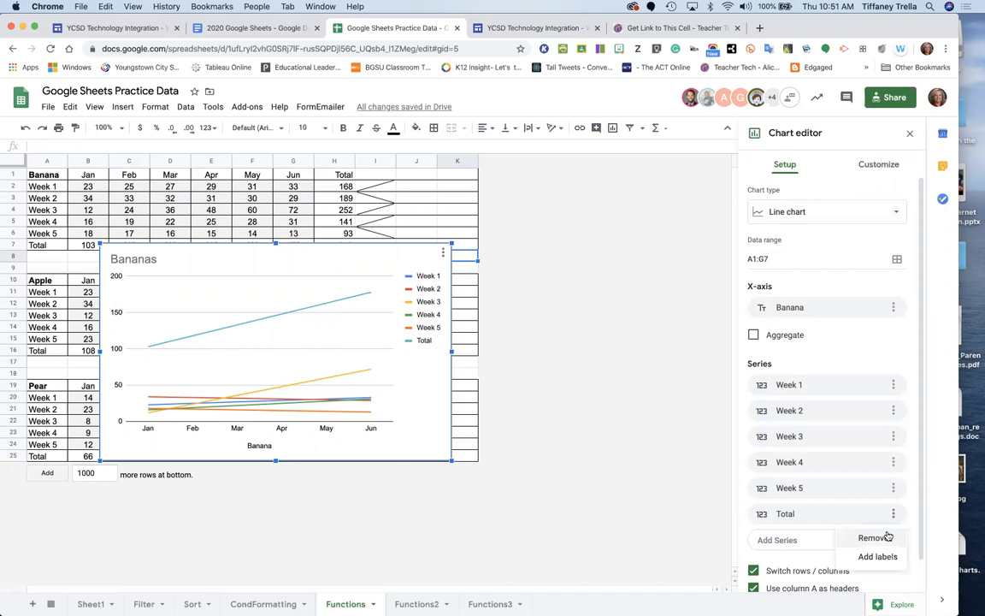
pyautogui.click(888, 536)
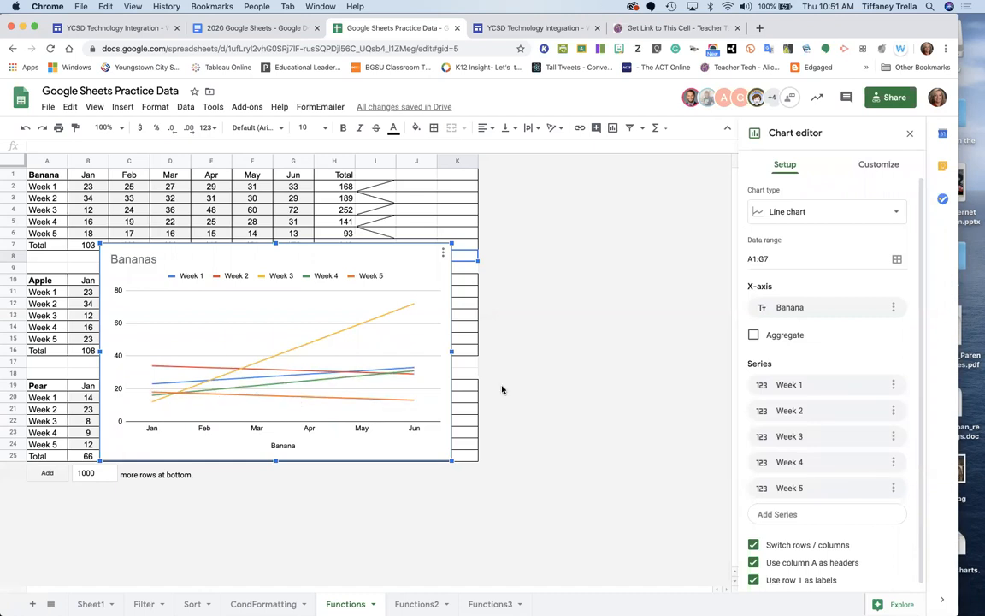
pyautogui.click(875, 214)
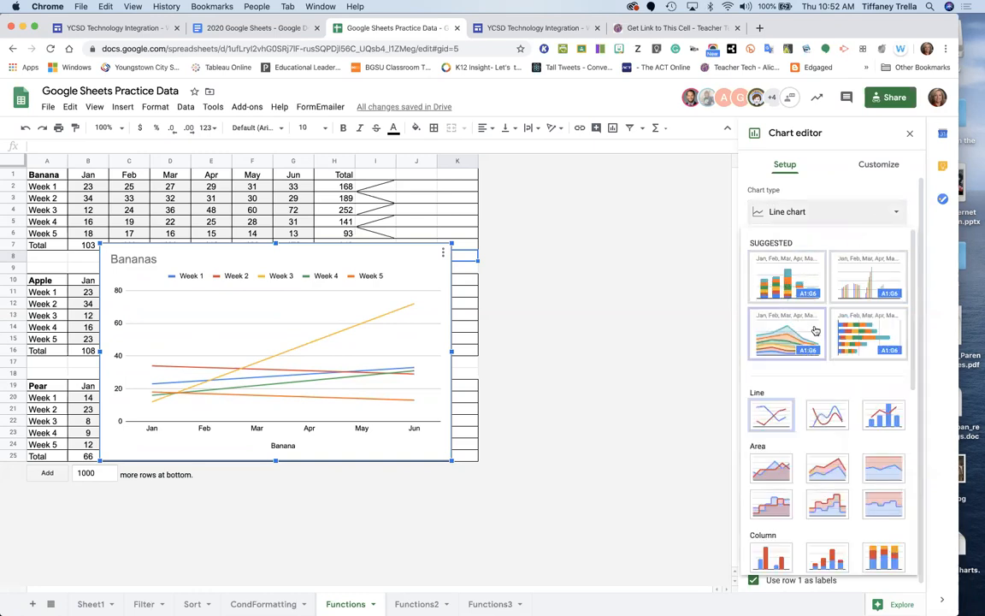
pyautogui.click(867, 291)
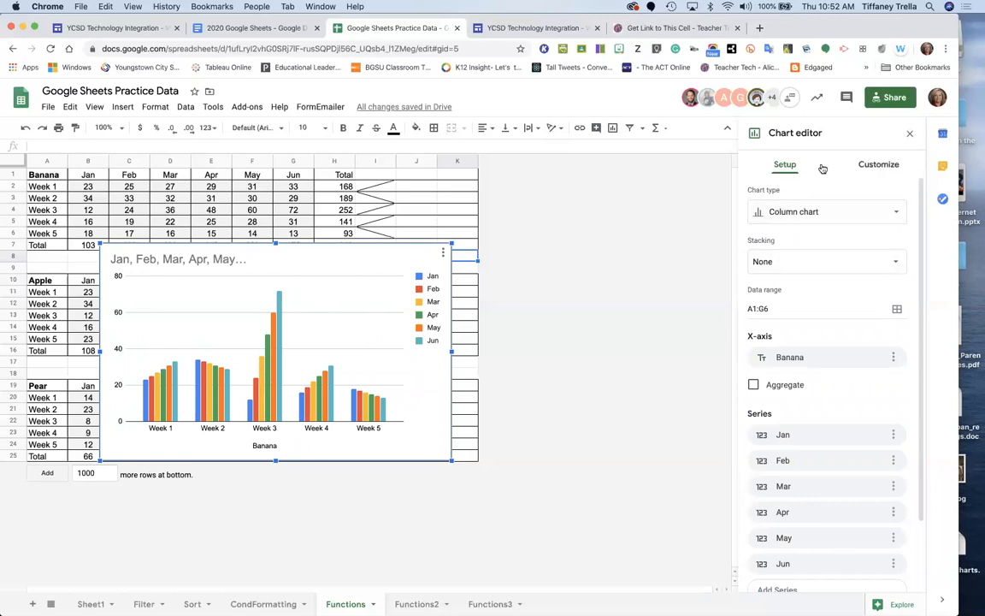
# Switch the column chart's rows and columns, turn the switch off again, and close the chart editor.
pyautogui.scroll(-2, 870, 567)
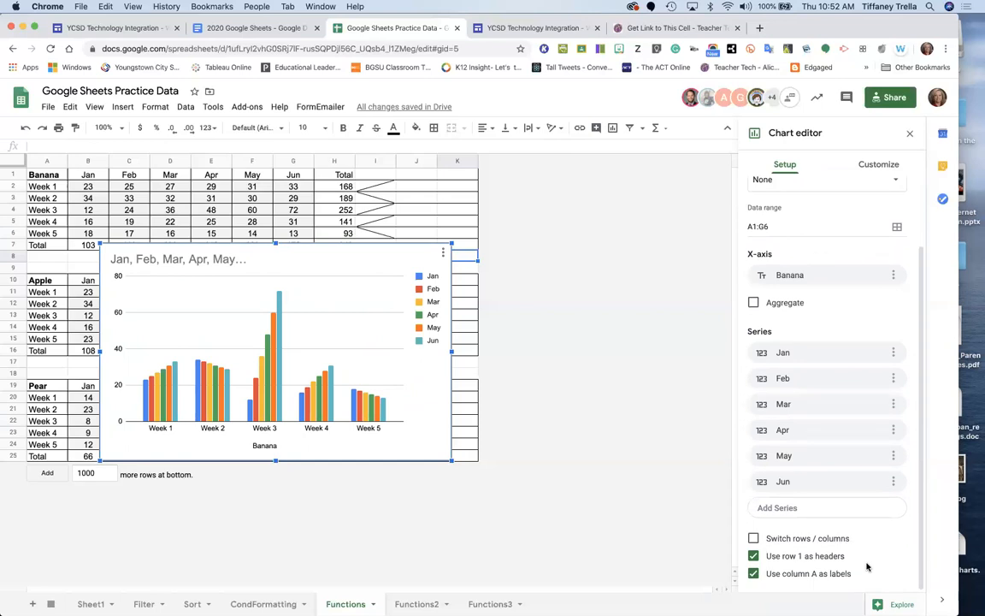
pyautogui.click(753, 540)
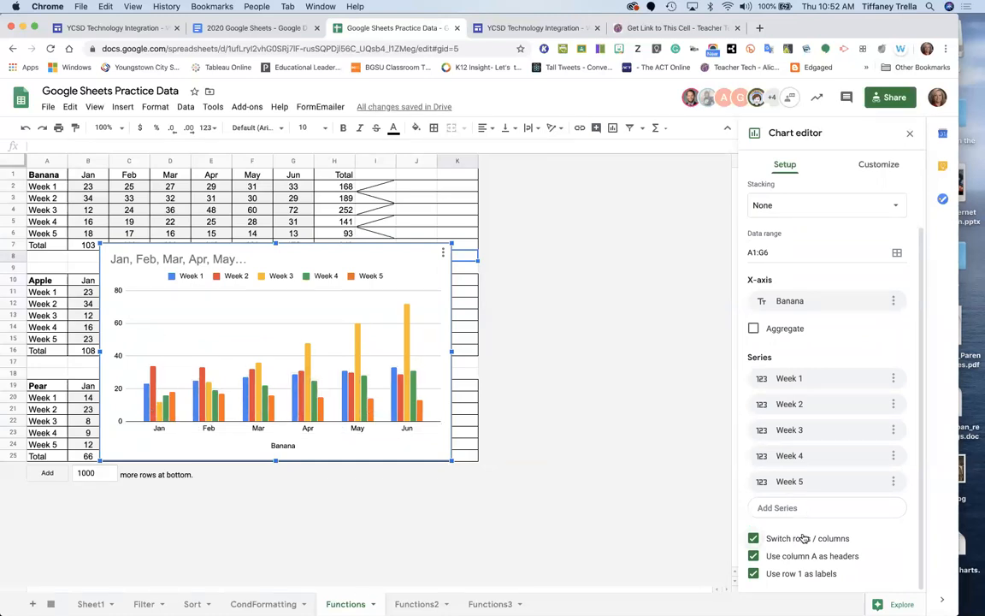
pyautogui.click(753, 539)
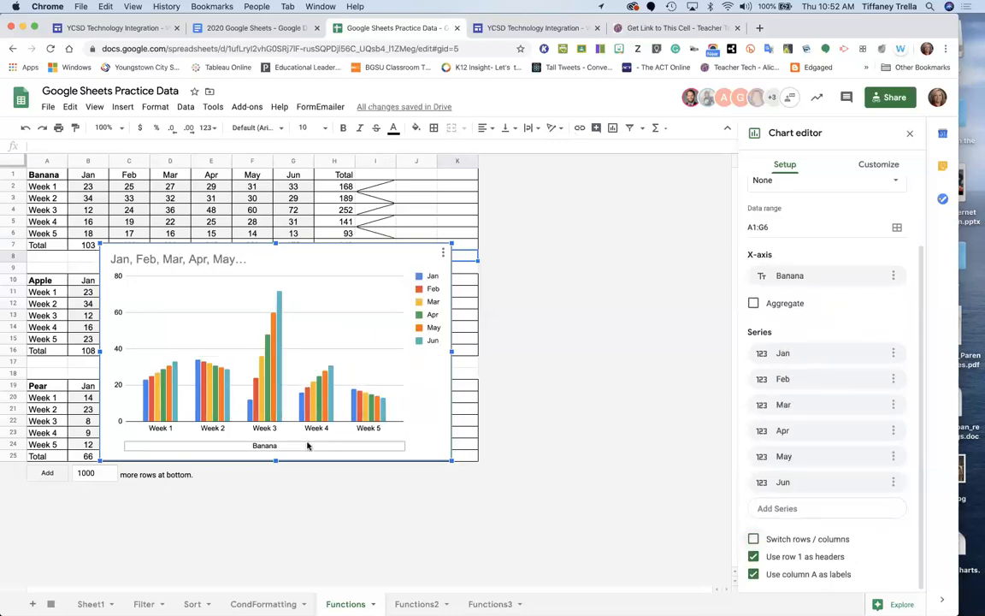
pyautogui.click(911, 138)
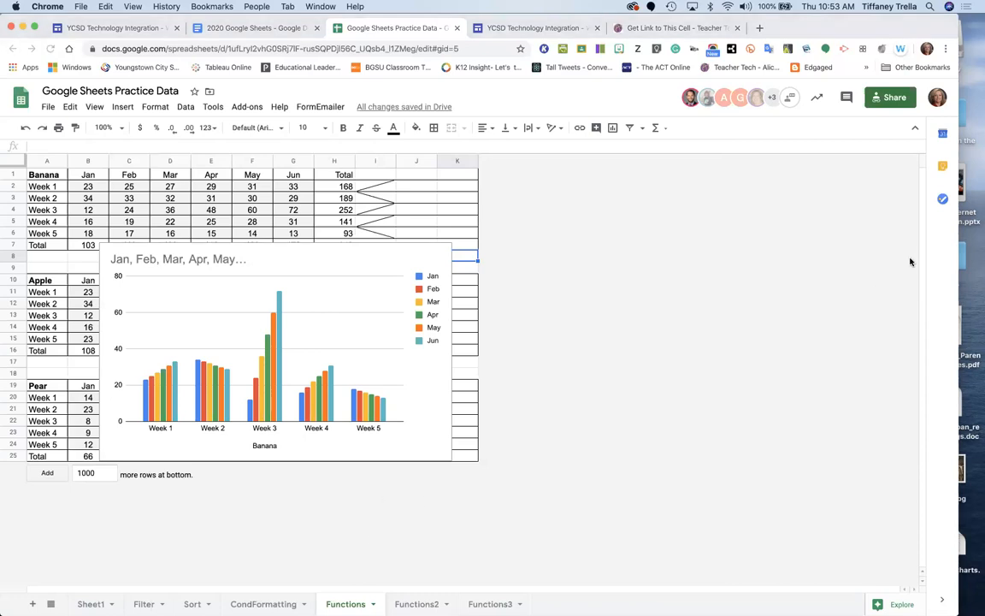
# Follow the Practice Data2 hyperlink in G1 of the Functions3 sheet, examine the linked district data, and close that spreadsheet.
pyautogui.moveTo(270, 608)
pyautogui.click(490, 604)
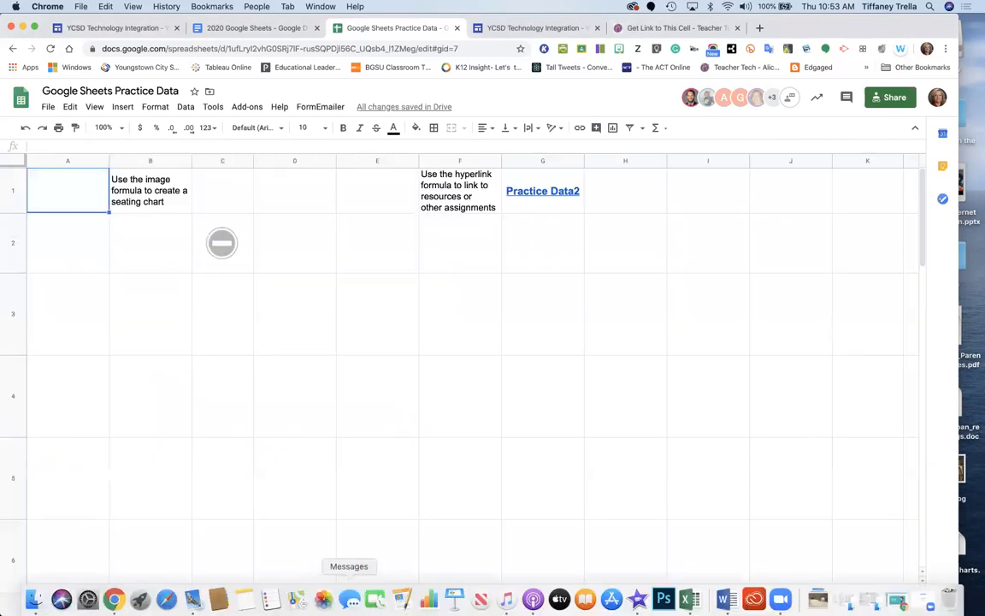
pyautogui.click(538, 197)
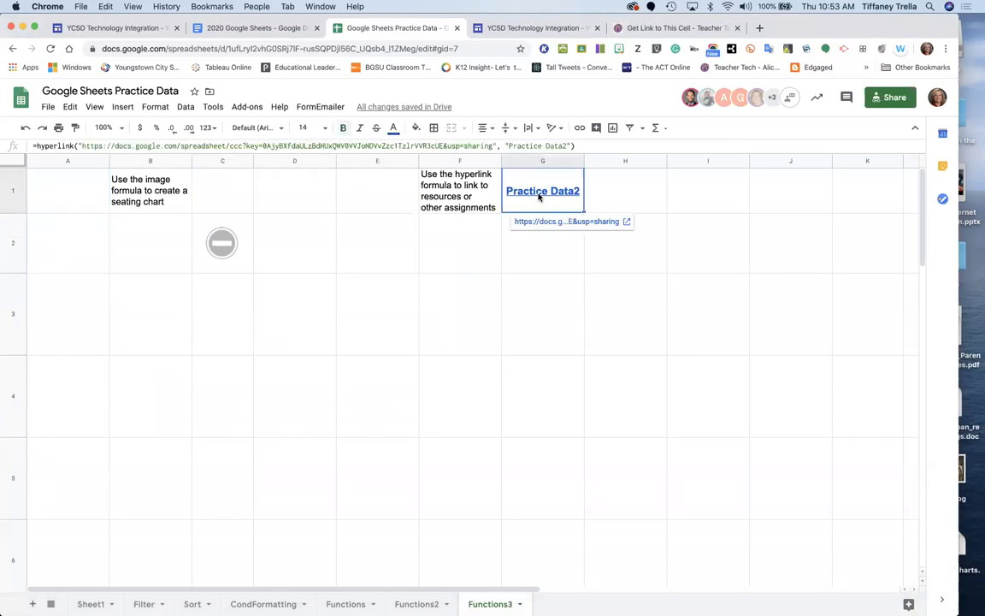
pyautogui.click(556, 221)
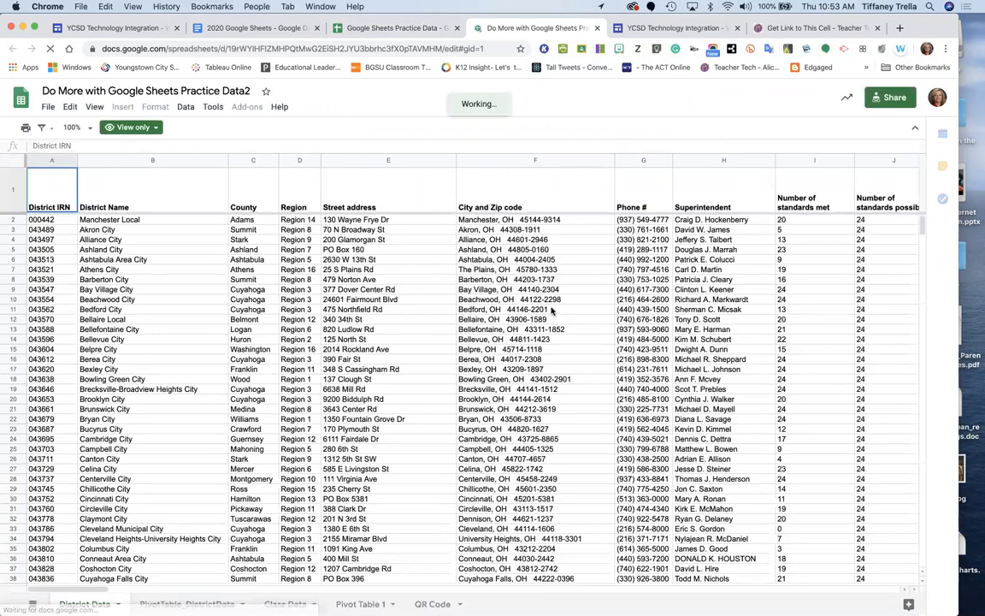
pyautogui.scroll(-2, 540, 394)
pyautogui.scroll(-2, 540, 393)
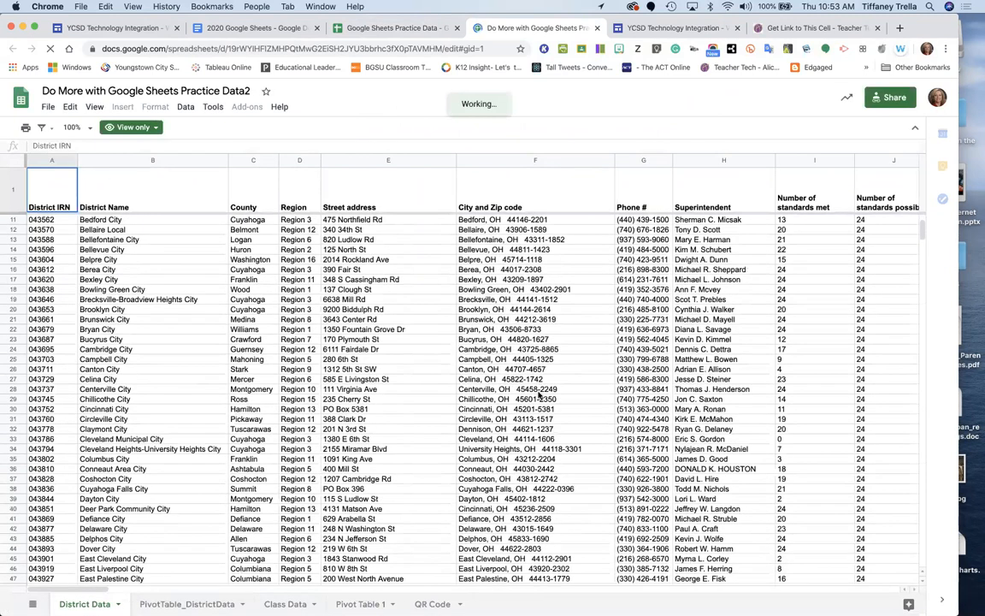
pyautogui.scroll(3, 489, 275)
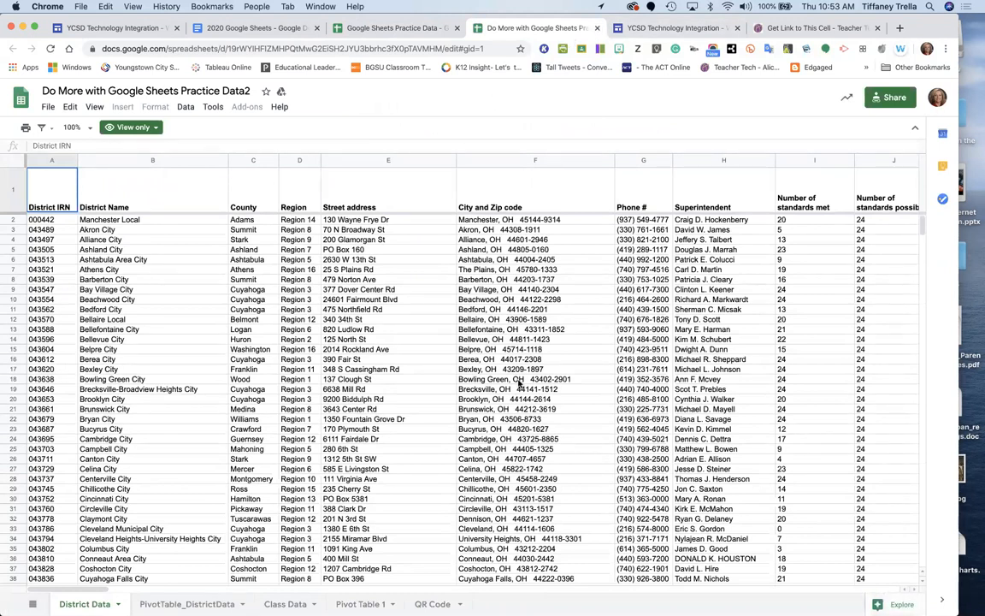
pyautogui.click(598, 29)
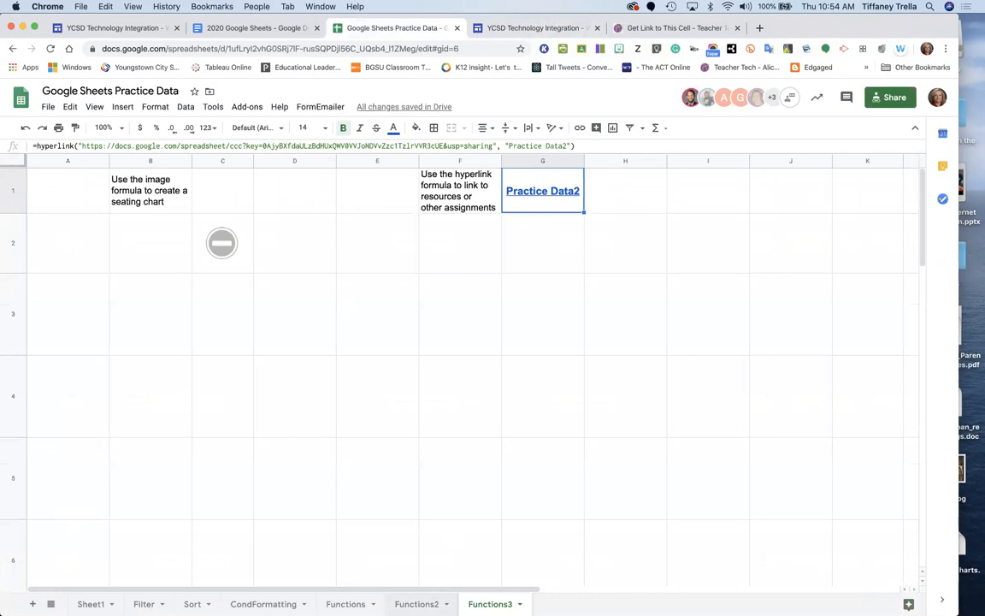
# On the Functions2 sheet, insert one column to the left of column A and clear the checkboxes from the new column.
pyautogui.click(416, 604)
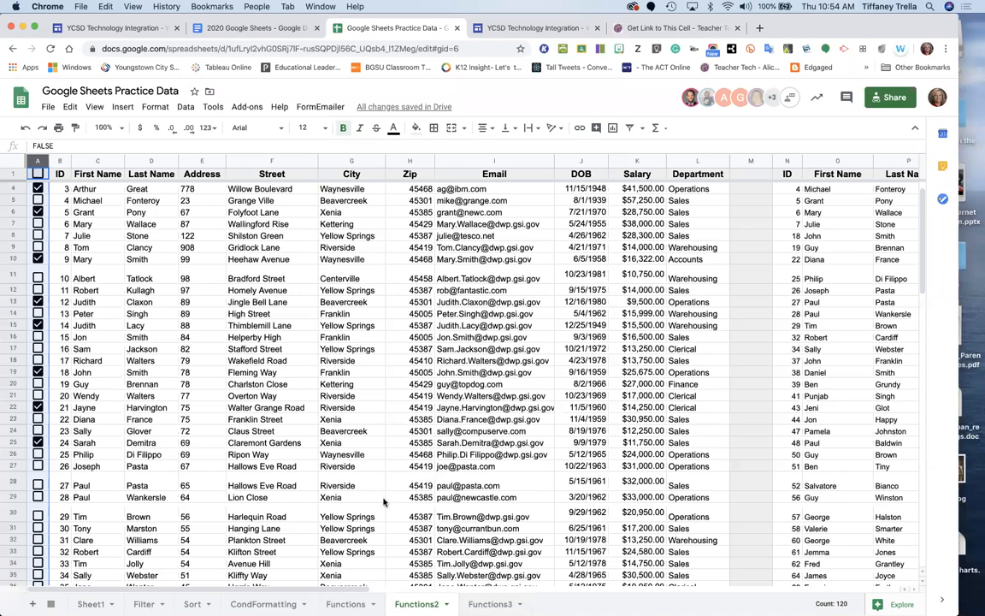
pyautogui.scroll(-1, 384, 502)
pyautogui.scroll(2, 384, 502)
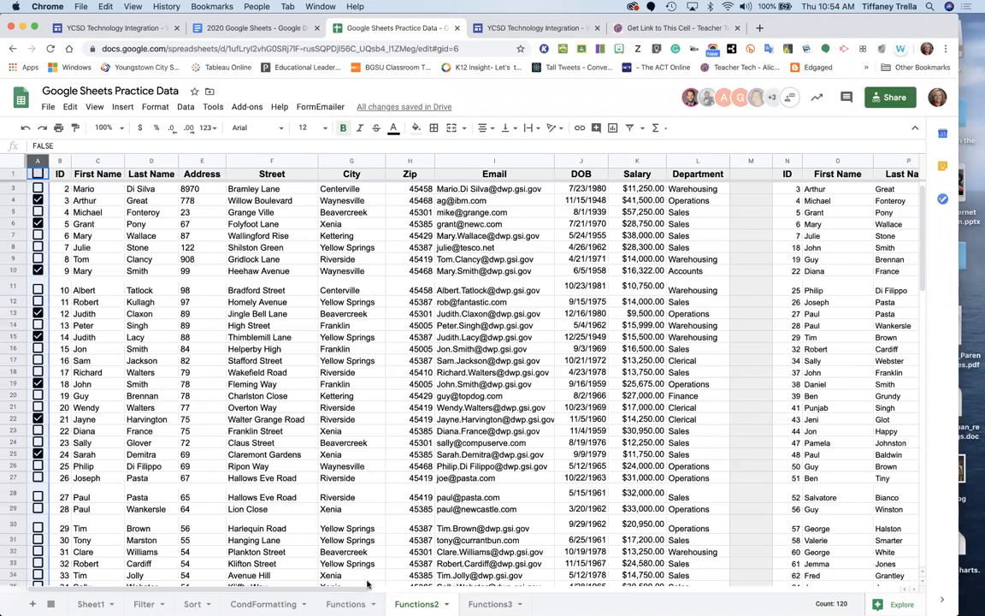
pyautogui.moveTo(428, 601)
pyautogui.rightClick(37, 160)
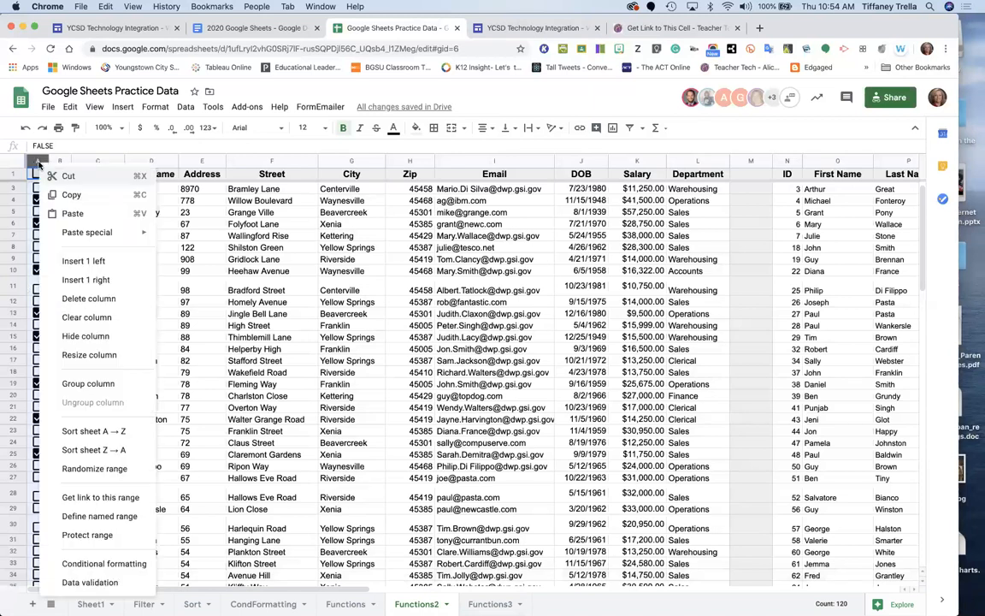
pyautogui.click(76, 260)
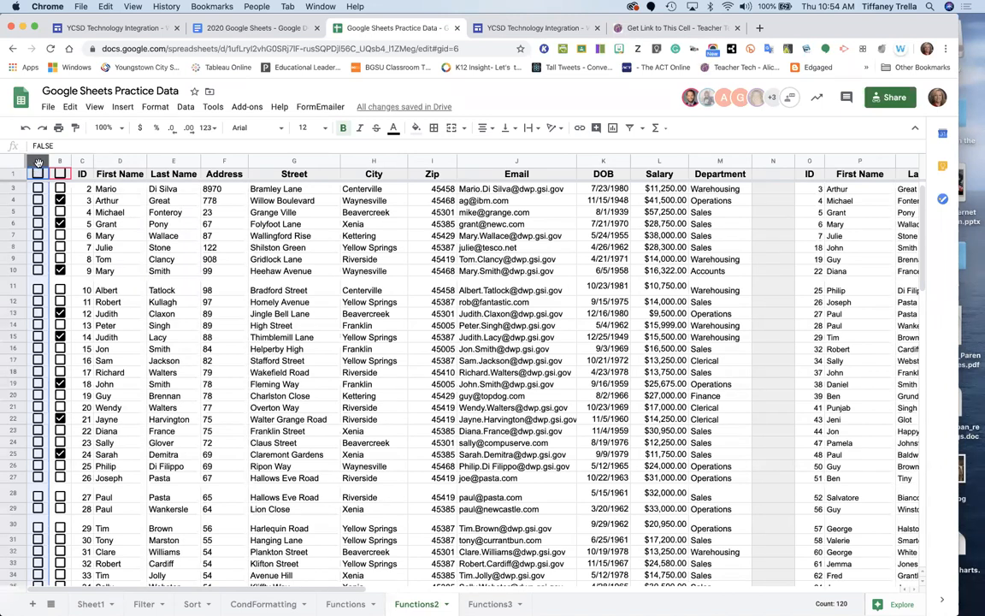
pyautogui.press('Delete')
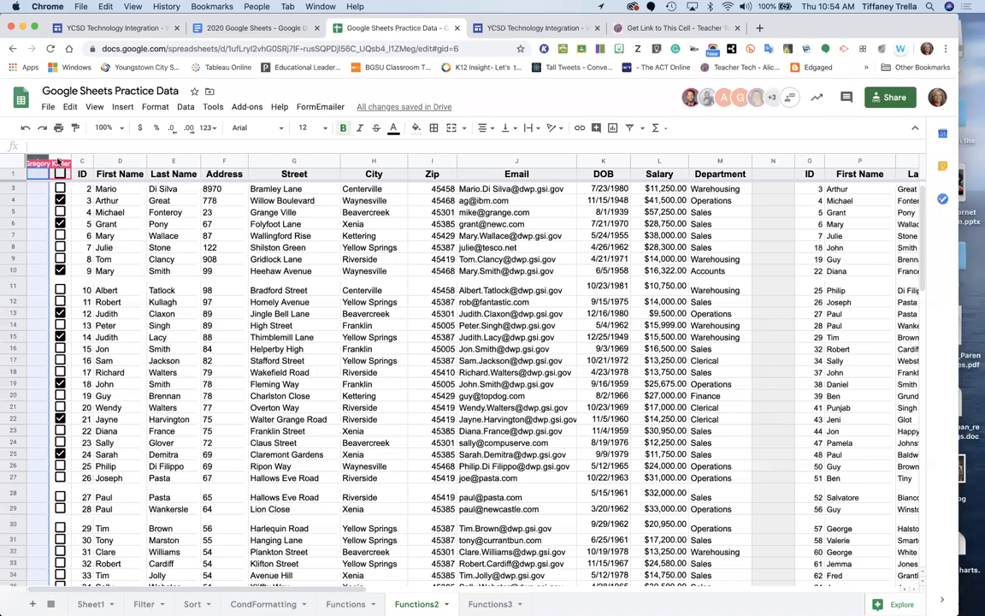
# Clear all checkboxes from column B and undo the clearing.
pyautogui.click(58, 160)
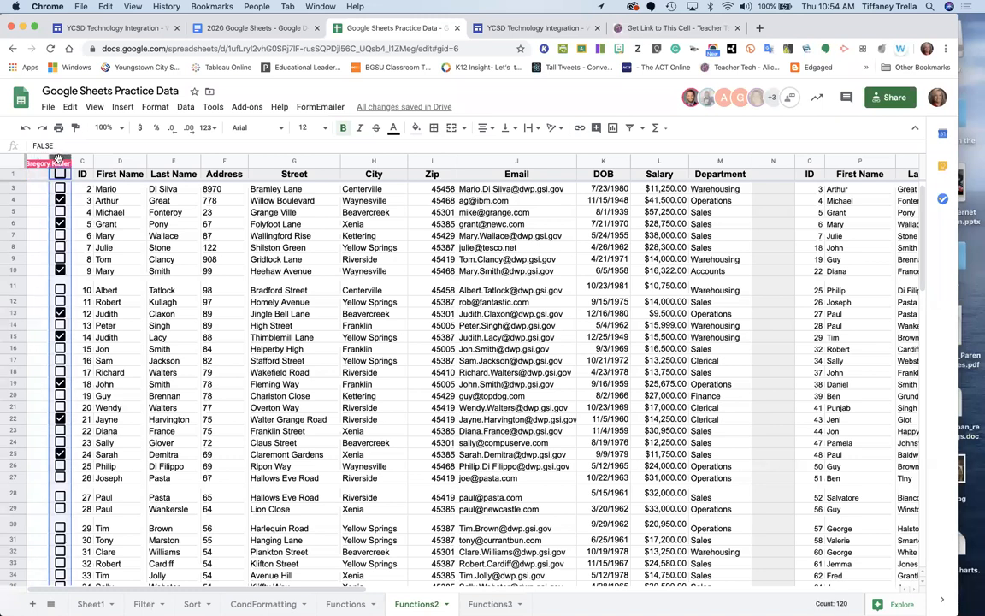
pyautogui.press('Delete')
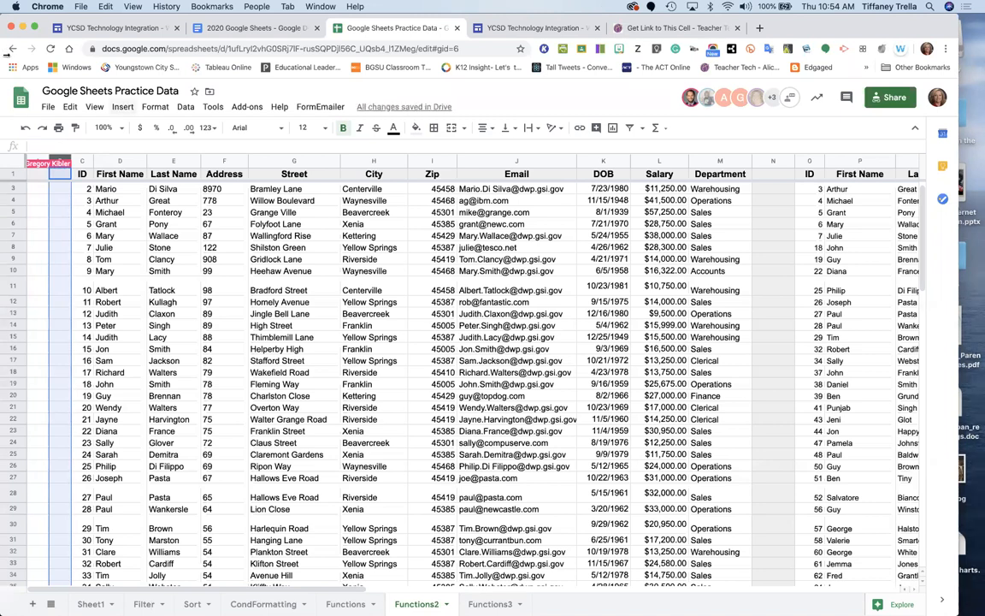
pyautogui.click(28, 128)
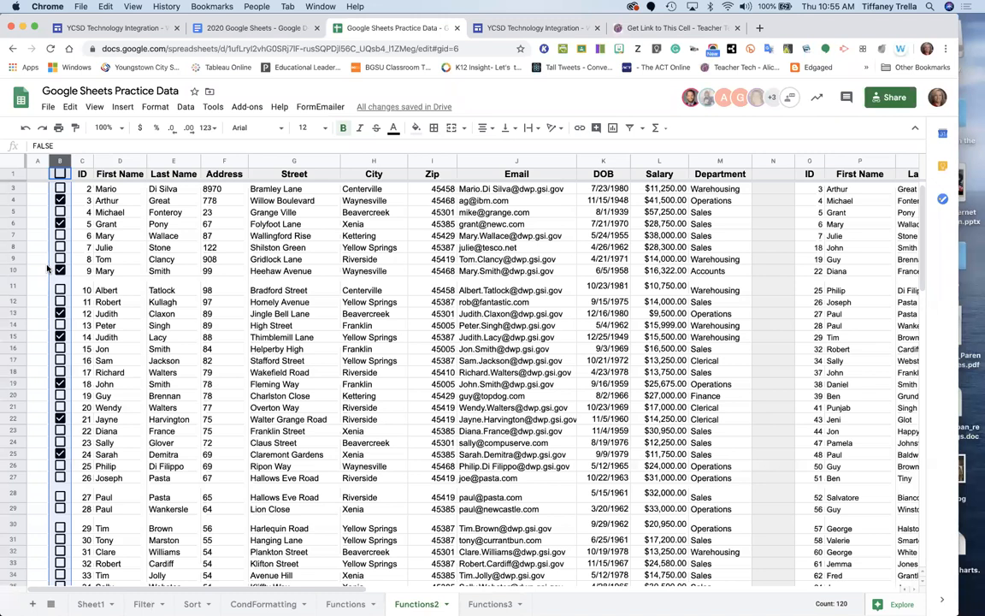
pyautogui.click(109, 189)
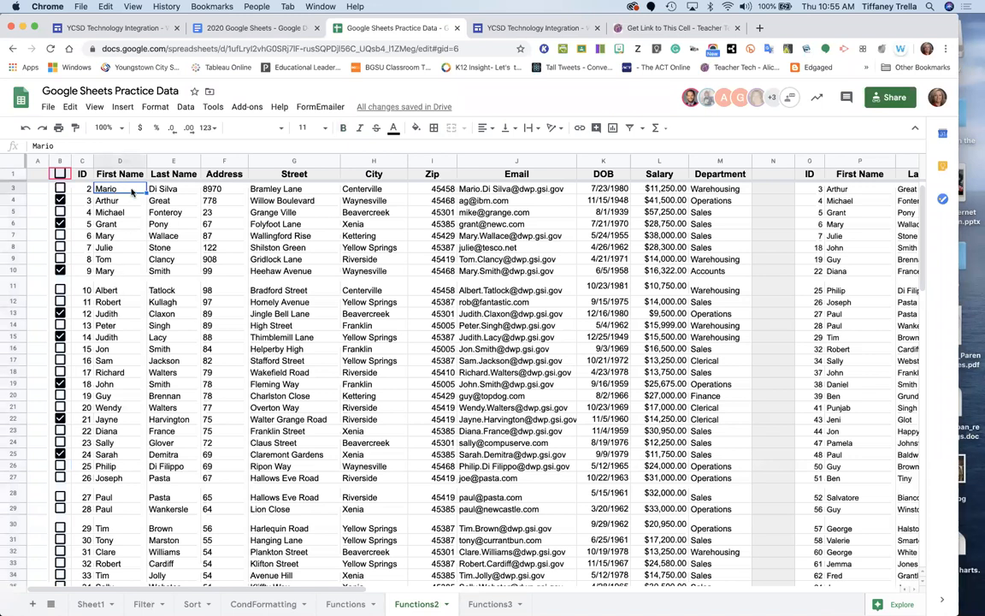
pyautogui.click(105, 290)
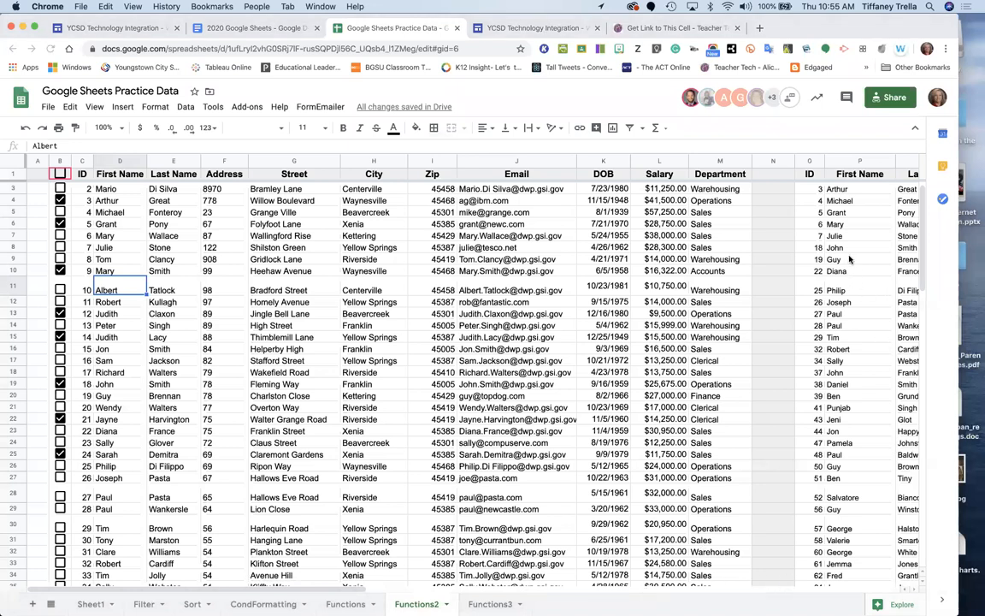
pyautogui.moveTo(902, 189); pyautogui.dragTo(904, 145)
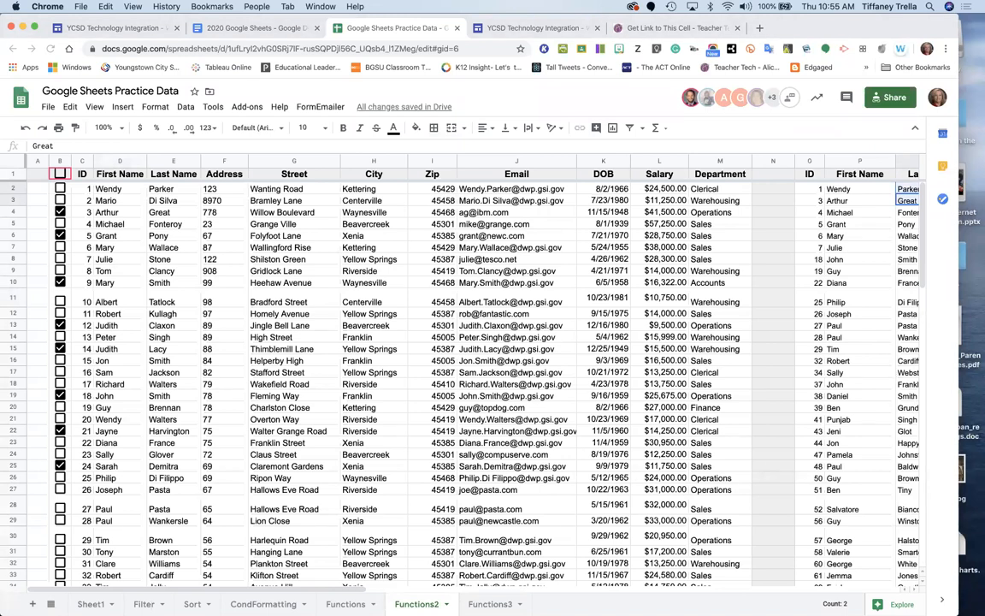
# Open the Functions sheet and start renaming it, leaving the name editing without a new name.
pyautogui.click(144, 604)
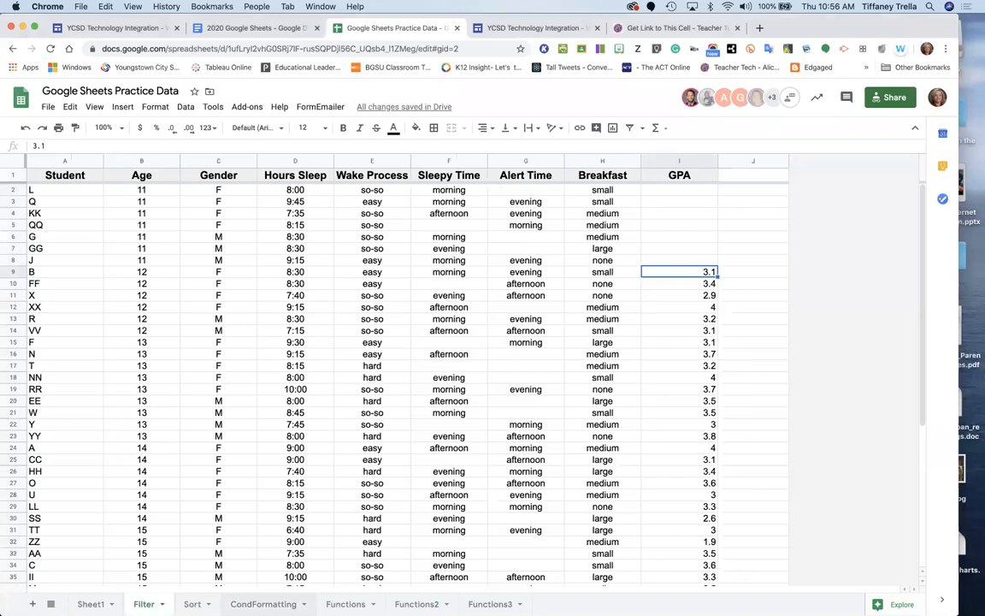
pyautogui.click(264, 604)
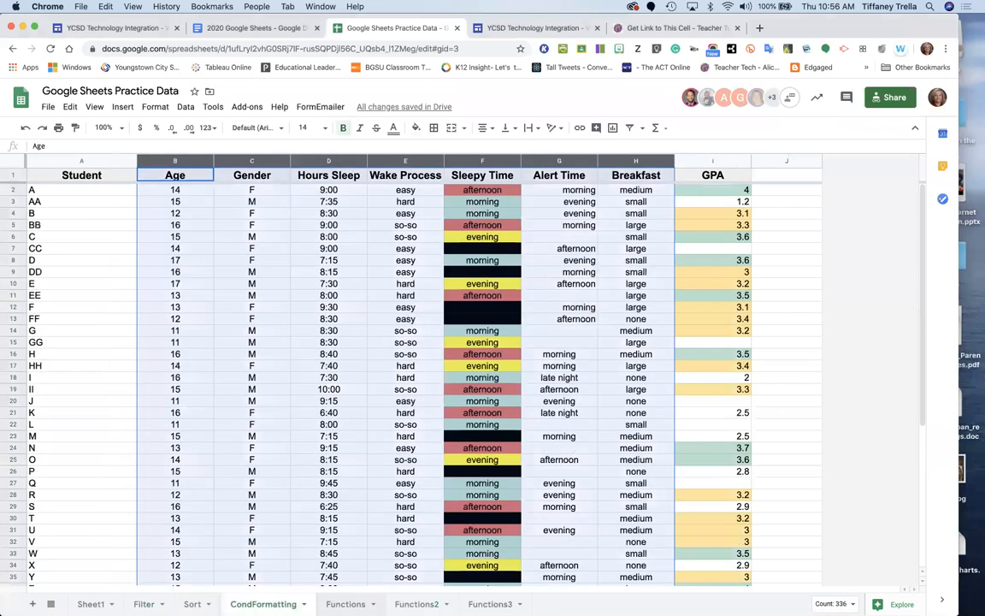
pyautogui.click(345, 604)
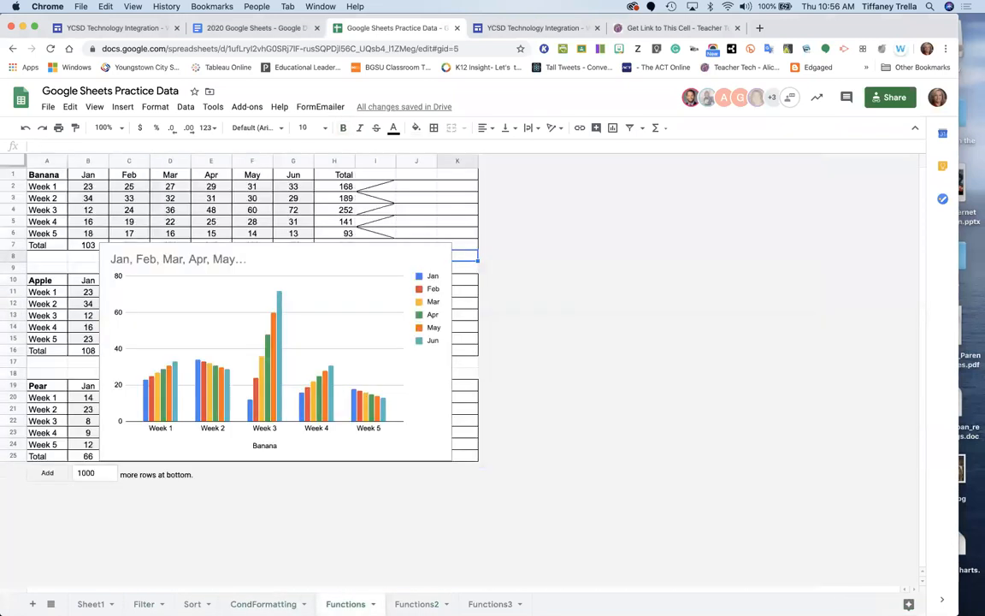
pyautogui.click(372, 604)
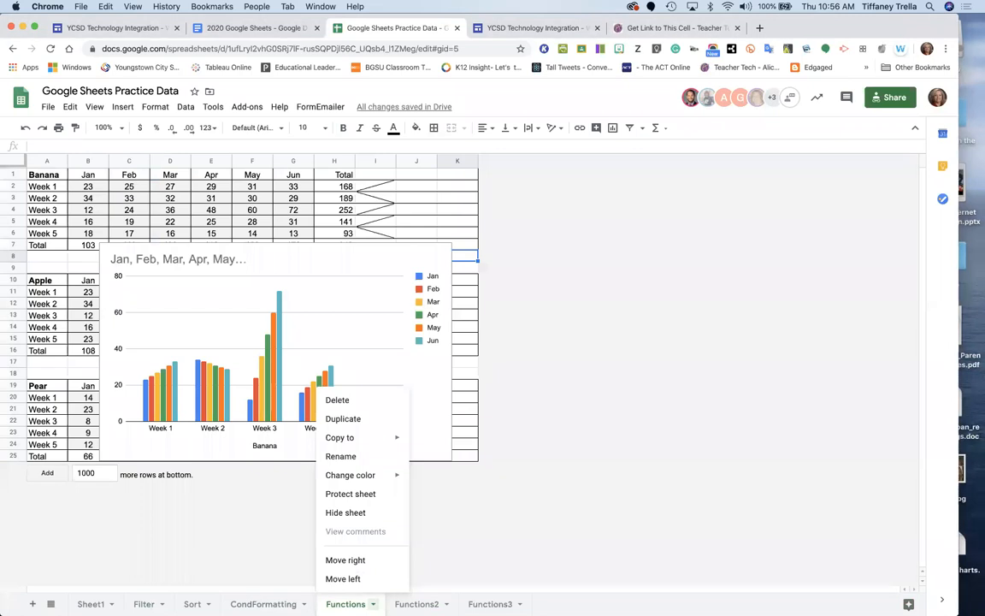
pyautogui.click(361, 460)
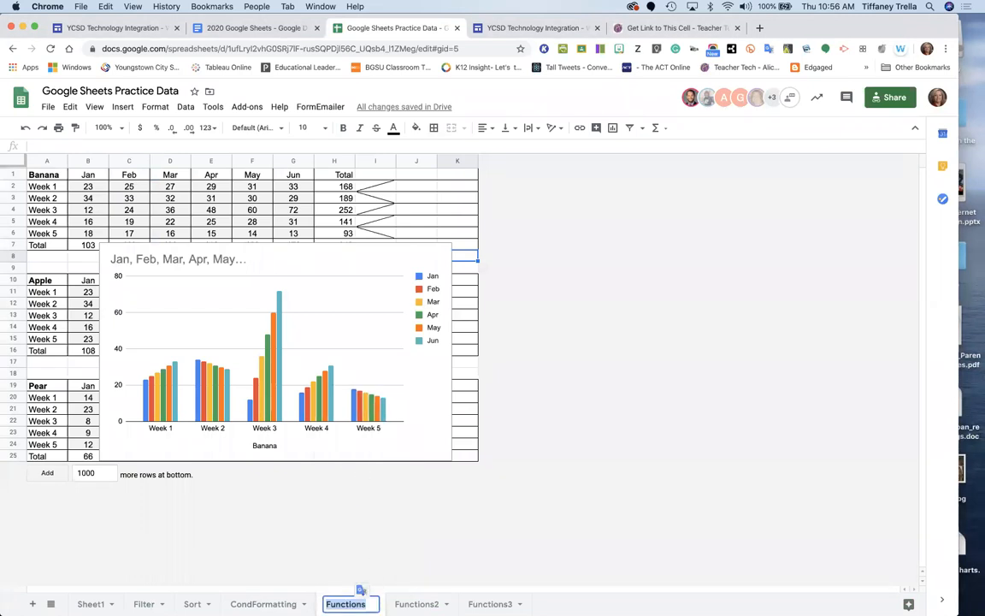
pyautogui.click(469, 460)
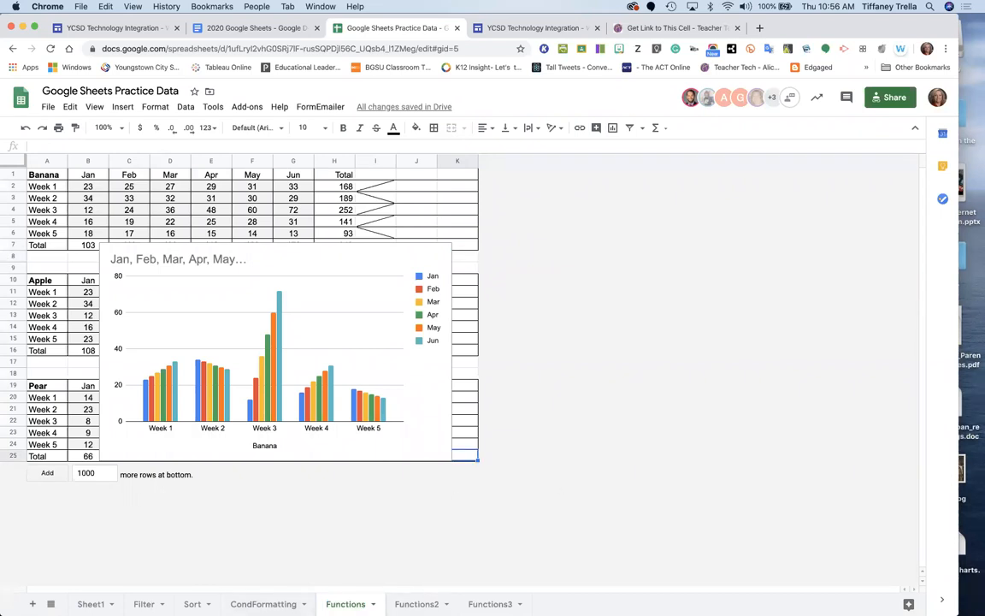
# Reorder the sheets by moving Functions to the second position and back before Functions2, and Sheet1 to the end after Functions3.
pyautogui.moveTo(345, 603); pyautogui.dragTo(153, 603)
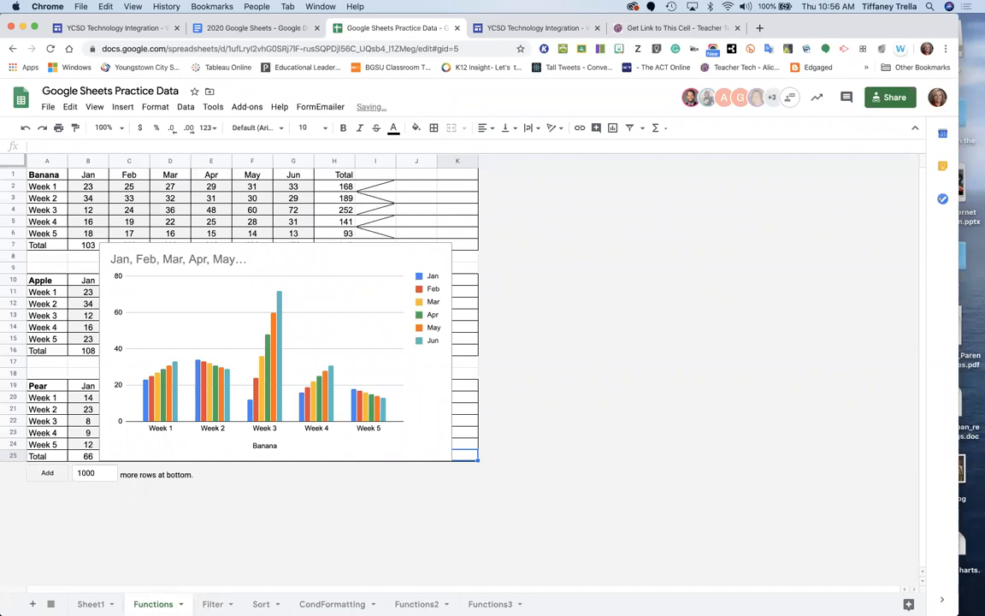
pyautogui.moveTo(91, 604); pyautogui.dragTo(260, 604)
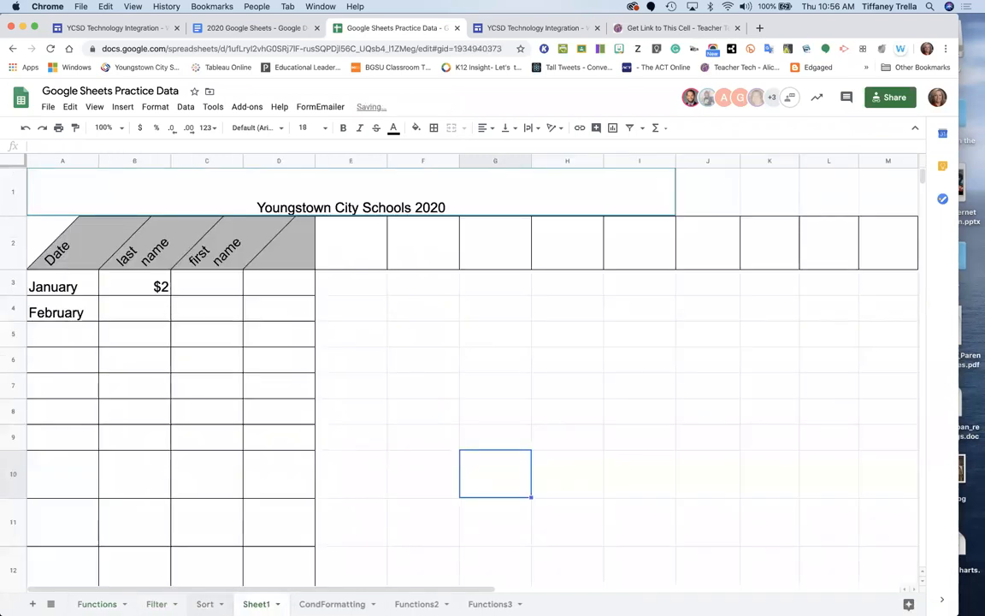
pyautogui.moveTo(98, 603); pyautogui.dragTo(346, 603)
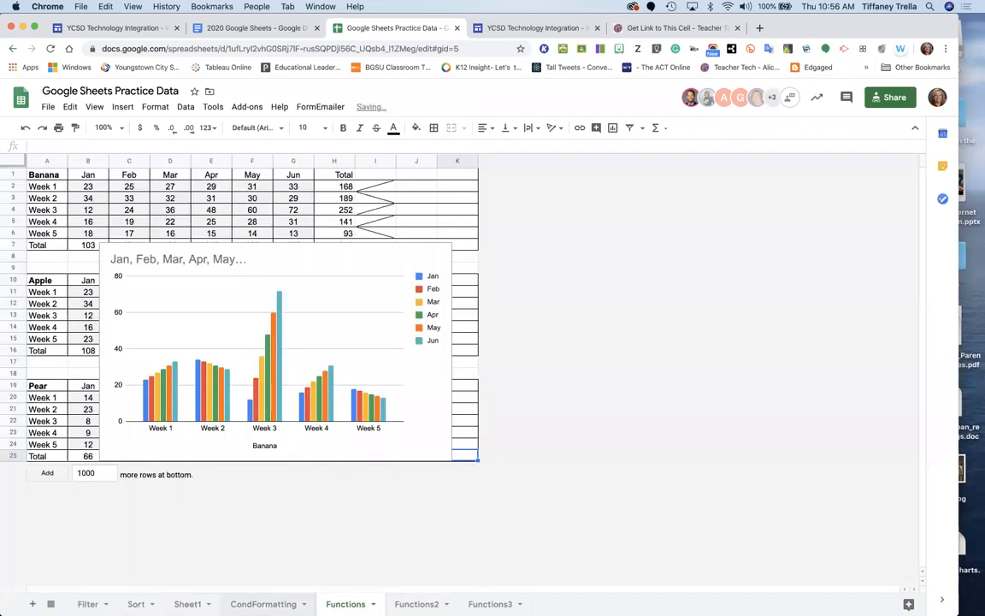
pyautogui.moveTo(188, 604); pyautogui.dragTo(511, 604)
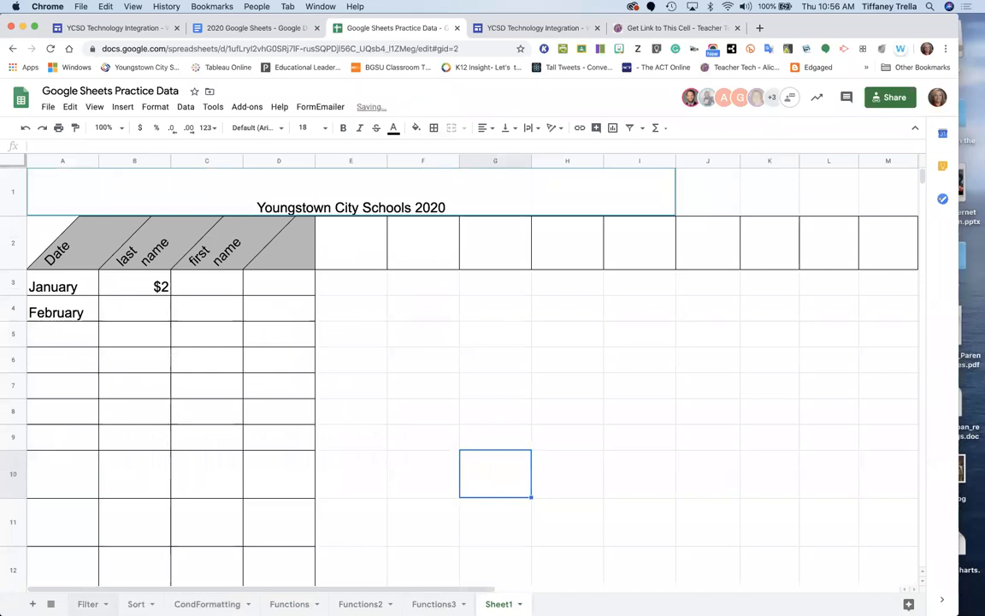
# Look through the sheets from Filter to Sheet1 and add a blank sheet after Sheet1.
pyautogui.click(87, 604)
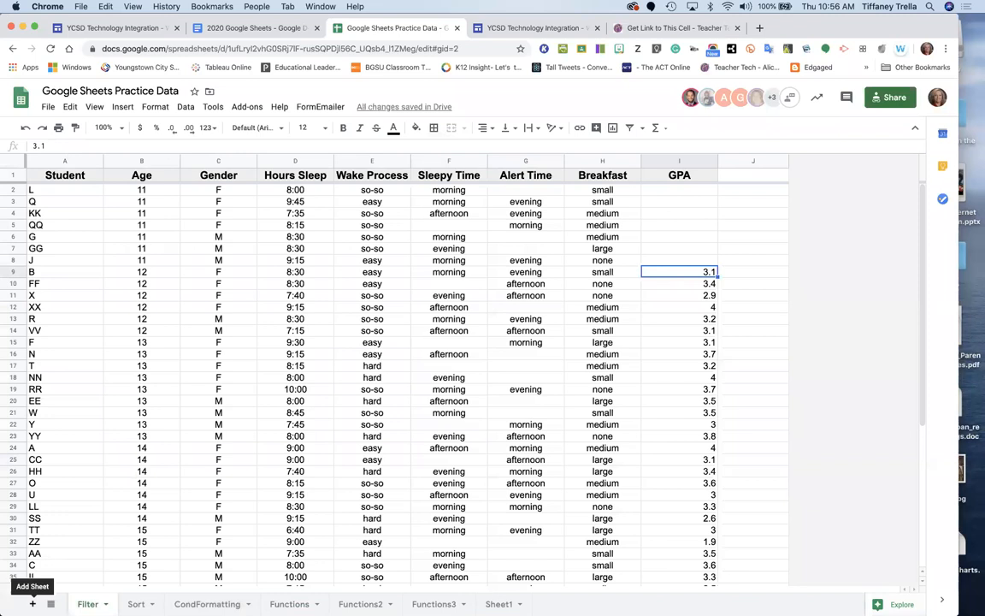
pyautogui.click(136, 604)
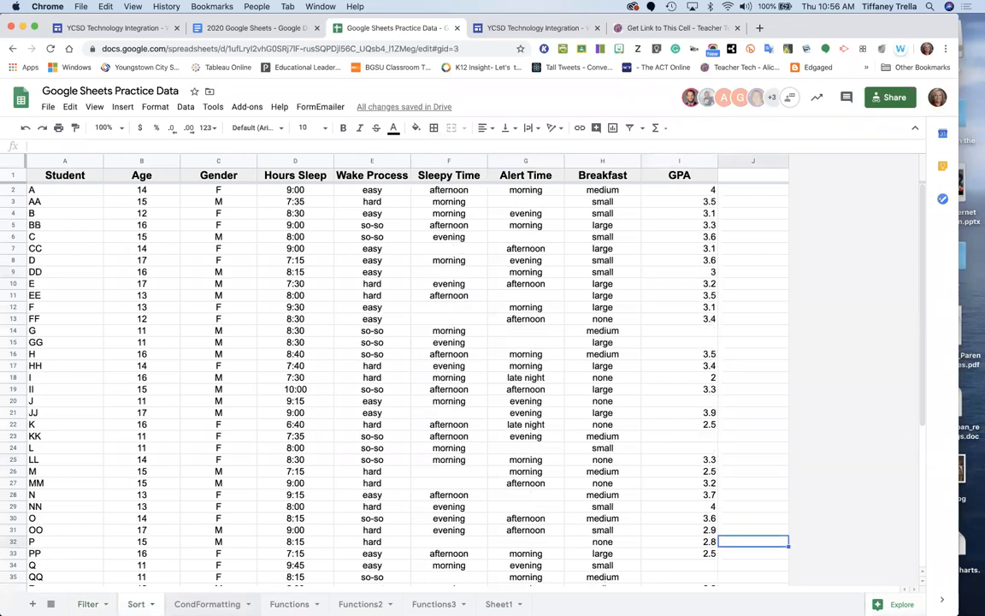
pyautogui.hotkey('alt', 'Down')
pyautogui.hotkey('alt', 'Down')
pyautogui.hotkey('alt', 'Down')
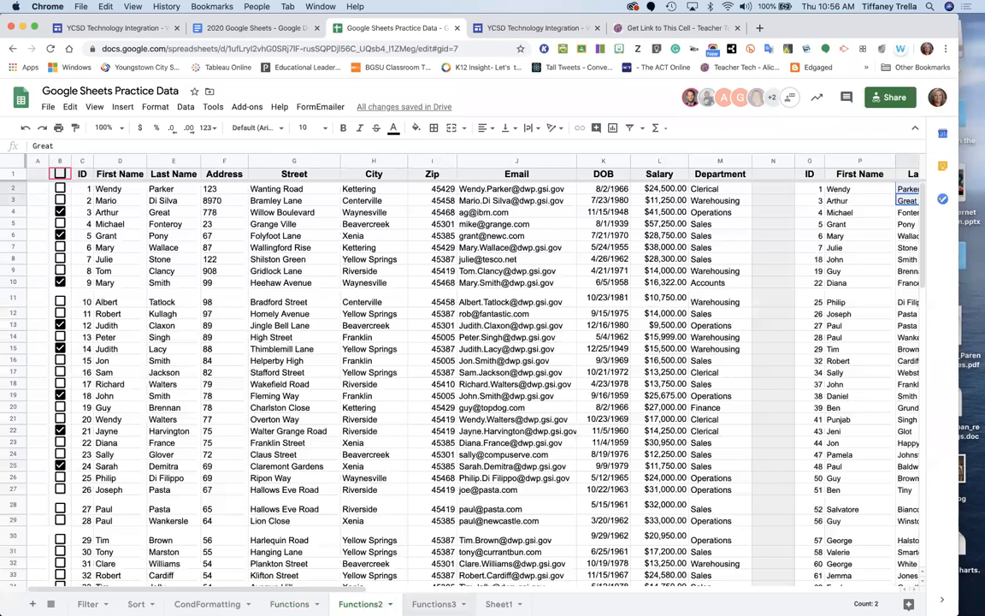
pyautogui.hotkey('alt', 'Down')
pyautogui.hotkey('alt', 'Down')
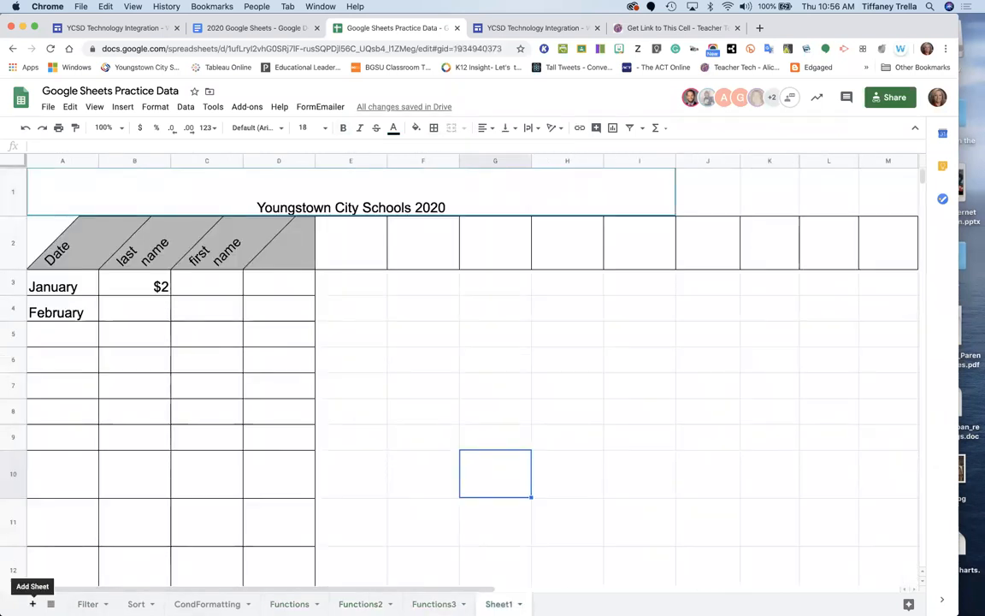
pyautogui.click(32, 604)
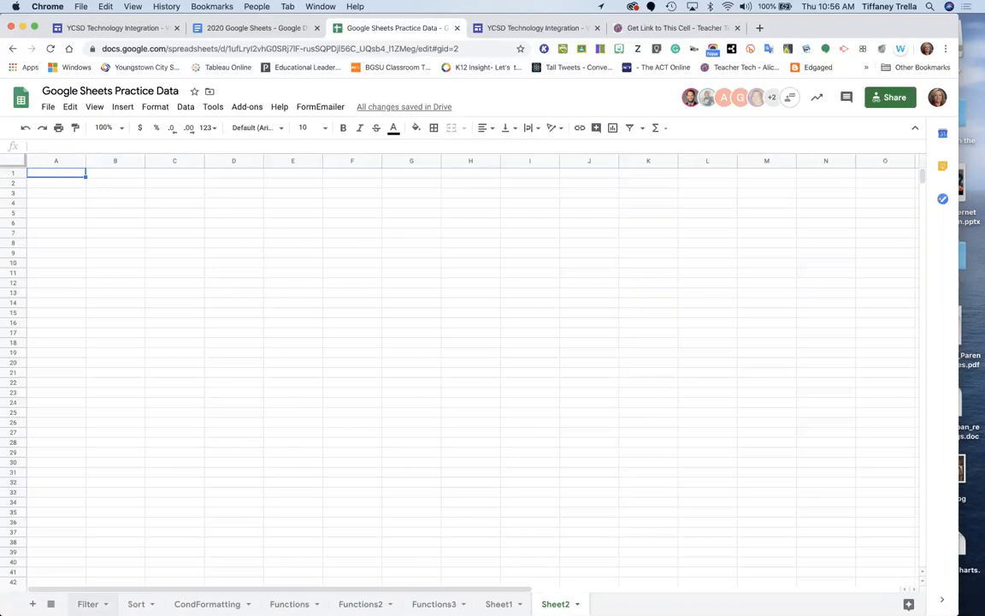
# Add a blank sheet directly after the Filter sheet and delete that new sheet again.
pyautogui.click(87, 603)
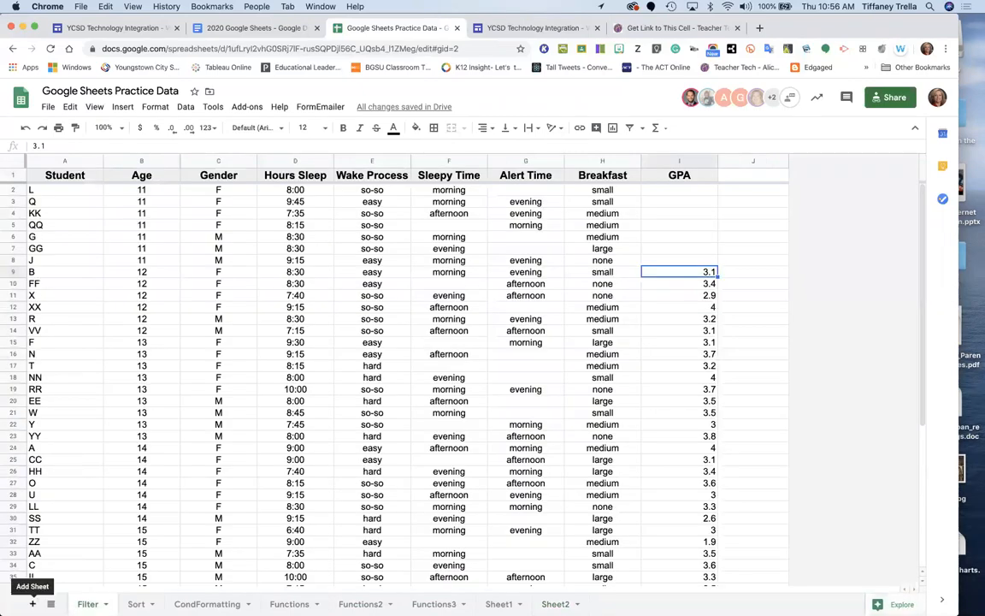
pyautogui.click(32, 601)
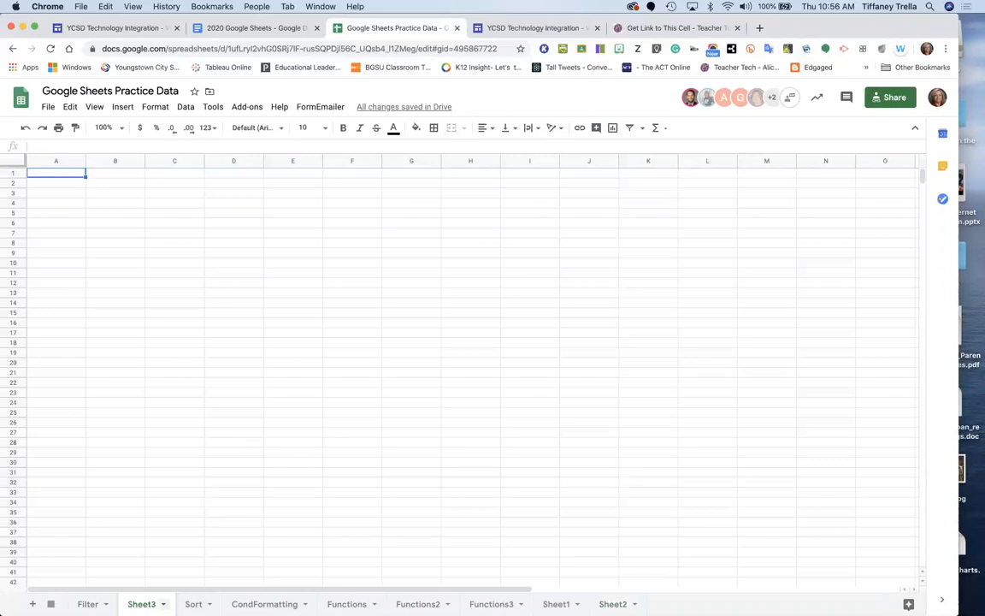
pyautogui.click(163, 604)
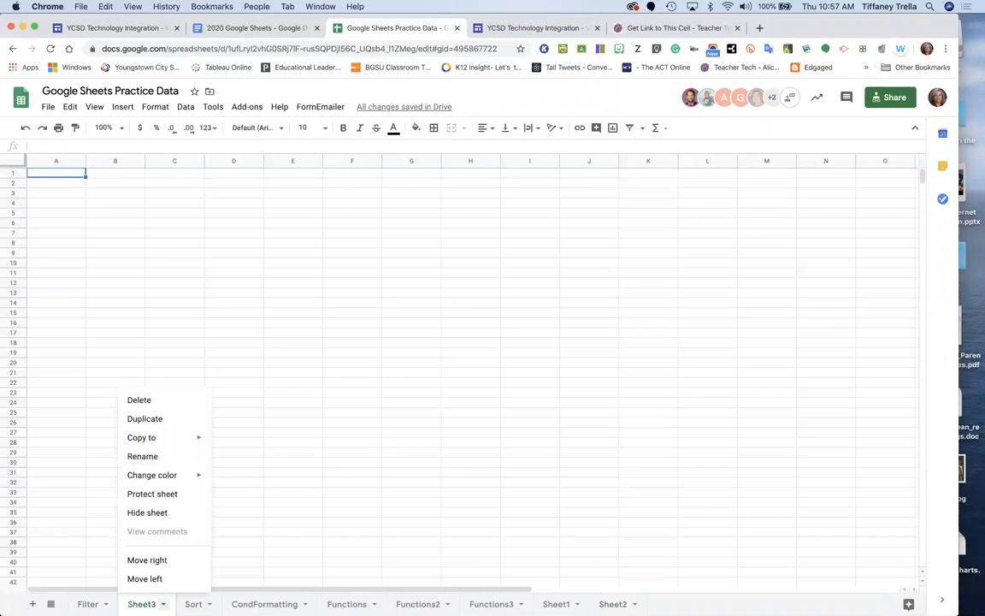
pyautogui.click(157, 403)
pyautogui.click(607, 377)
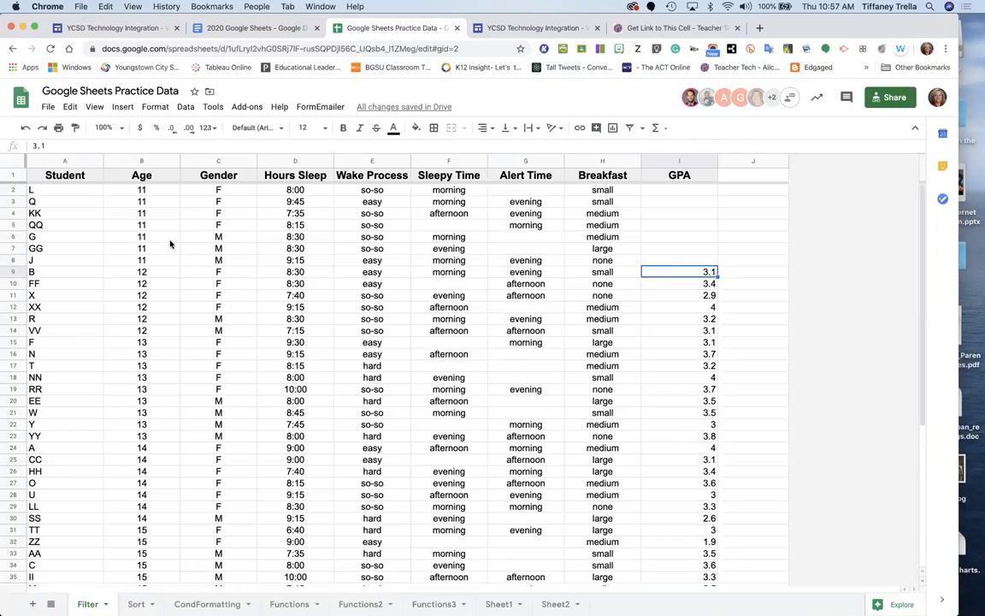
pyautogui.click(49, 107)
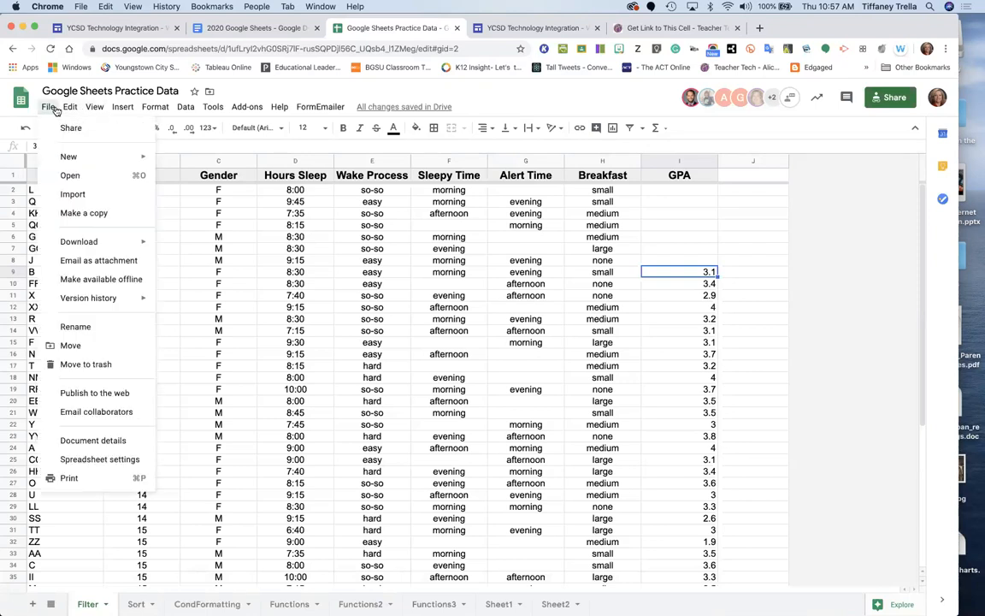
pyautogui.click(214, 293)
pyautogui.click(60, 194)
pyautogui.moveTo(59, 196); pyautogui.dragTo(576, 479)
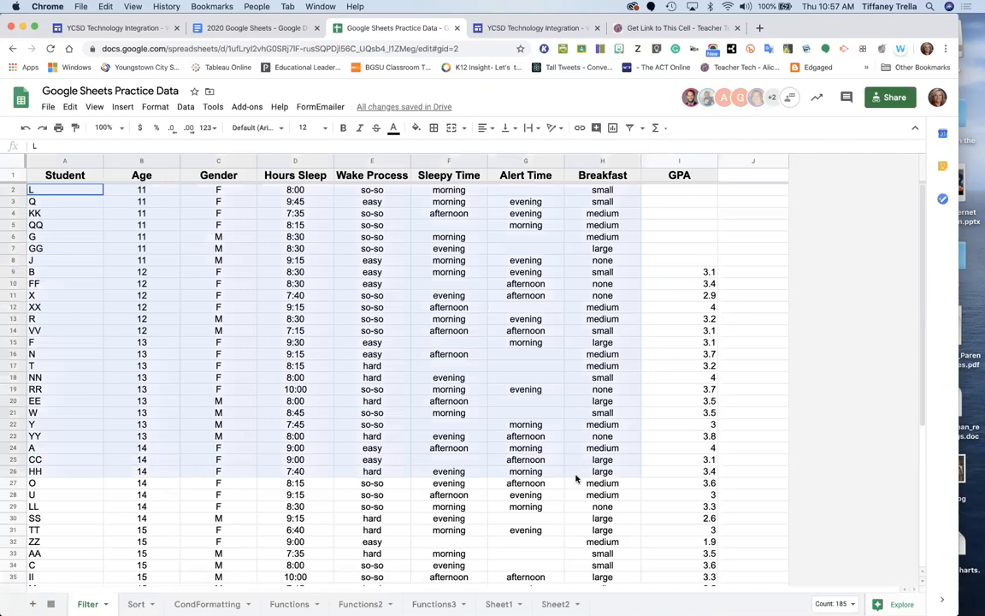
pyautogui.rightClick(577, 477)
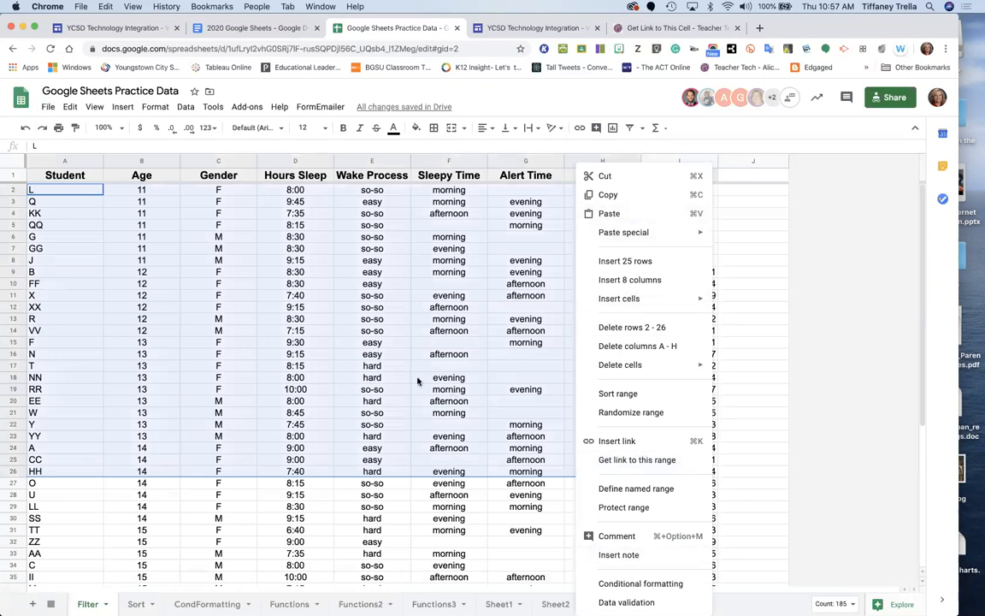
pyautogui.click(385, 308)
# Select A2:H26 on the Filter sheet, review the current sheet's pages in the print preview, and cancel printing.
pyautogui.moveTo(55, 189); pyautogui.dragTo(627, 471)
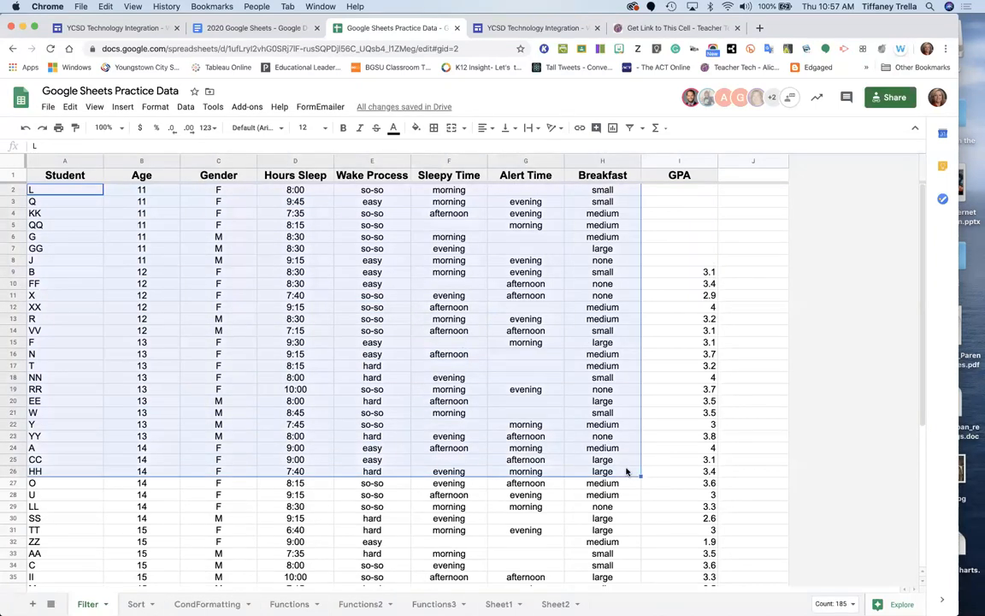
pyautogui.press('super+p')
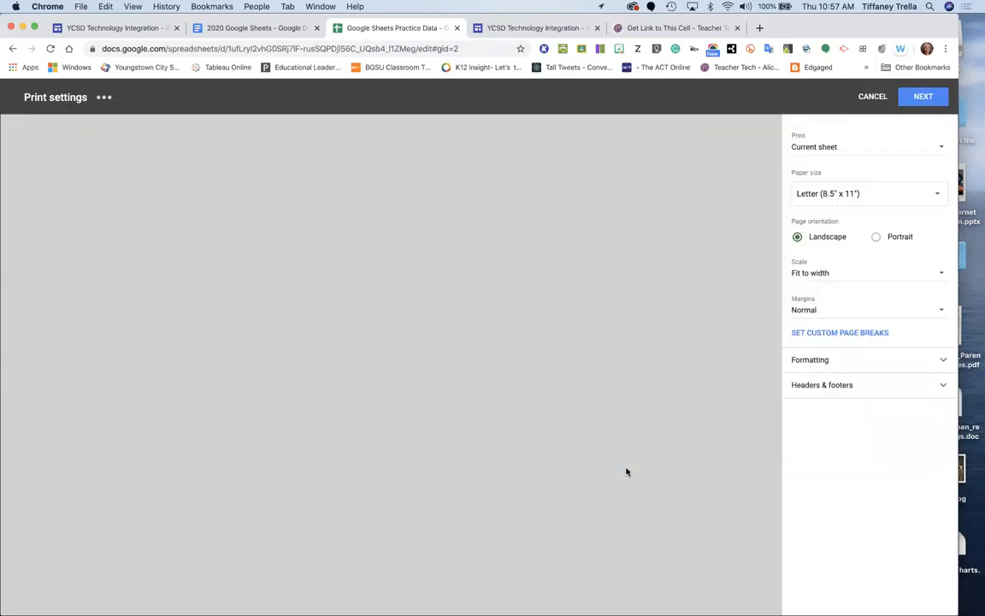
pyautogui.scroll(-5, 336, 376)
pyautogui.scroll(4, 335, 376)
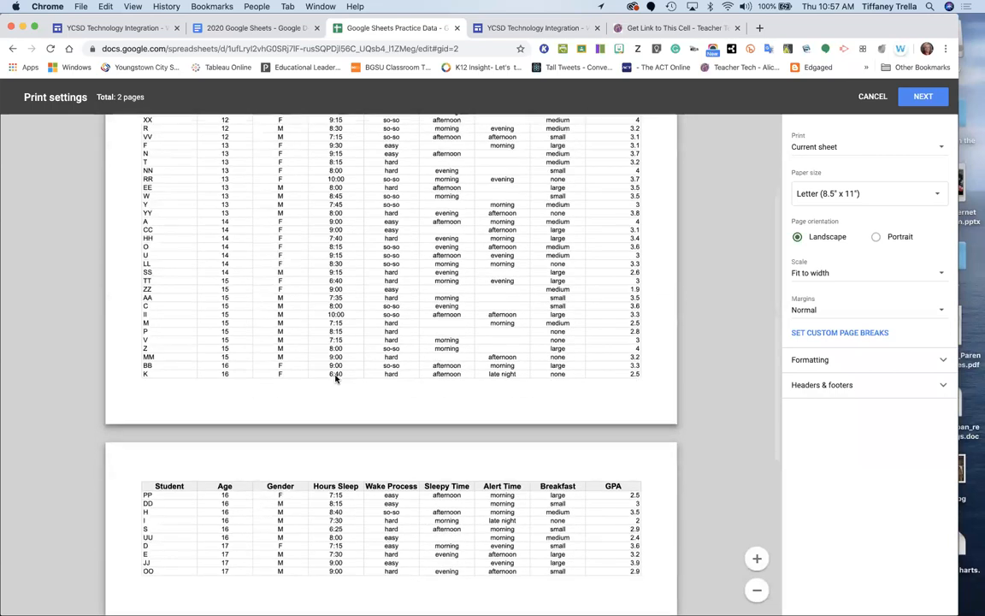
pyautogui.click(872, 96)
pyautogui.click(124, 260)
pyautogui.moveTo(79, 271); pyautogui.dragTo(526, 494)
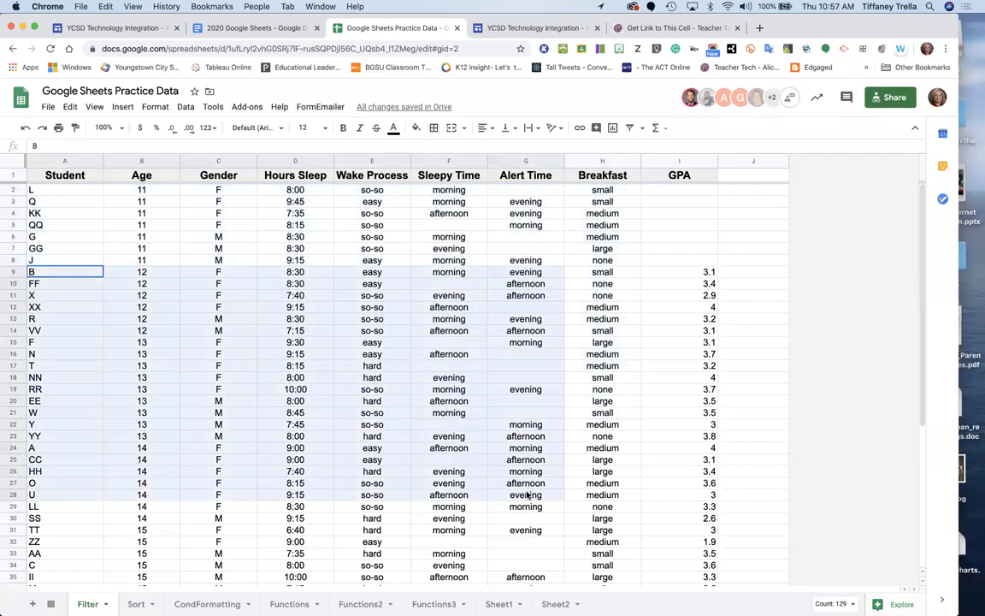
pyautogui.rightClick(526, 494)
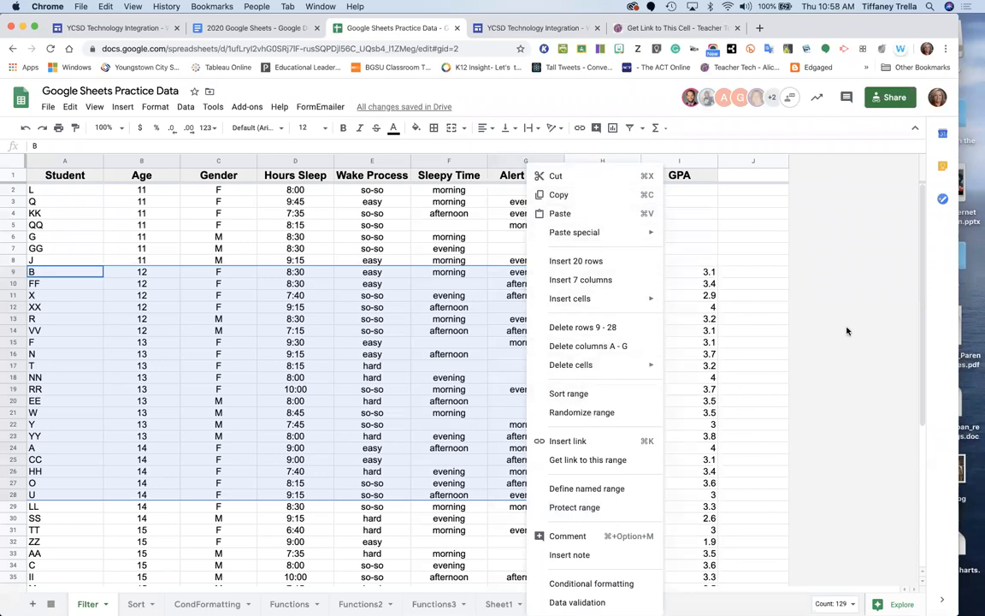
# Preview a printout limited to the selected cells A6:H25 of the Filter sheet and cancel printing.
pyautogui.click(62, 236)
pyautogui.moveTo(287, 283); pyautogui.dragTo(596, 470)
pyautogui.press('super+p')
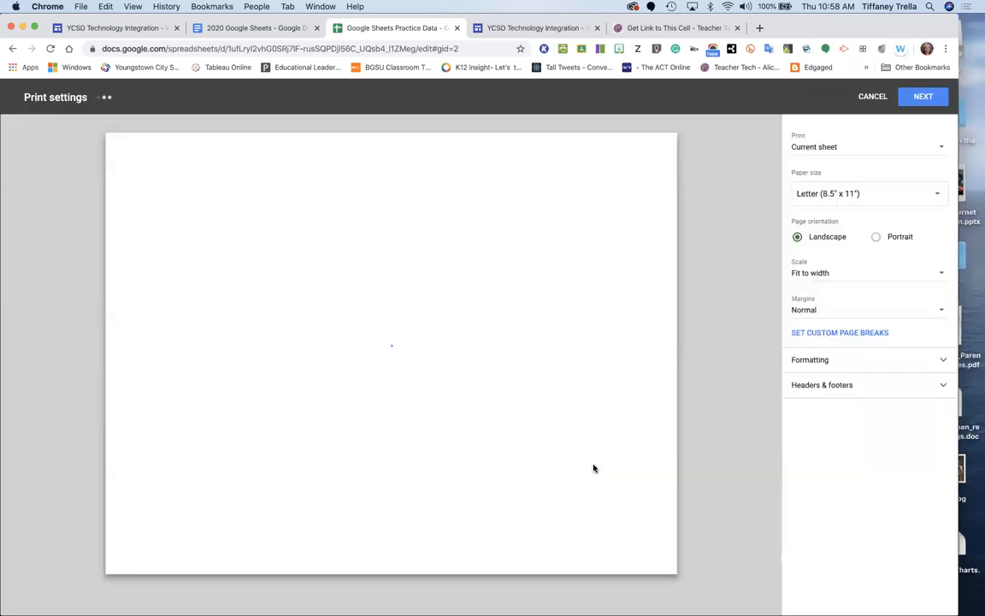
pyautogui.scroll(-10, 214, 441)
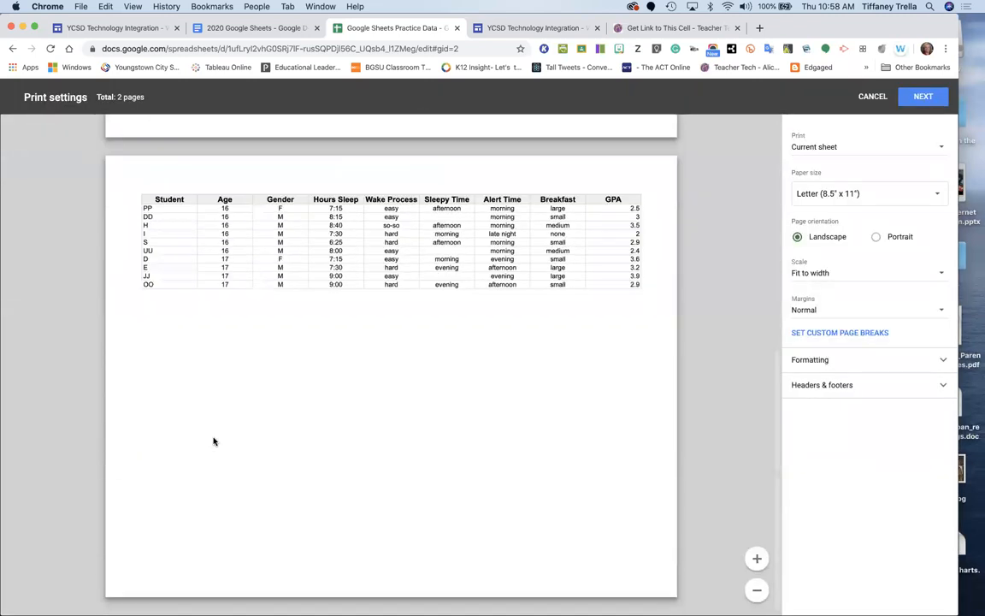
pyautogui.scroll(10, 214, 442)
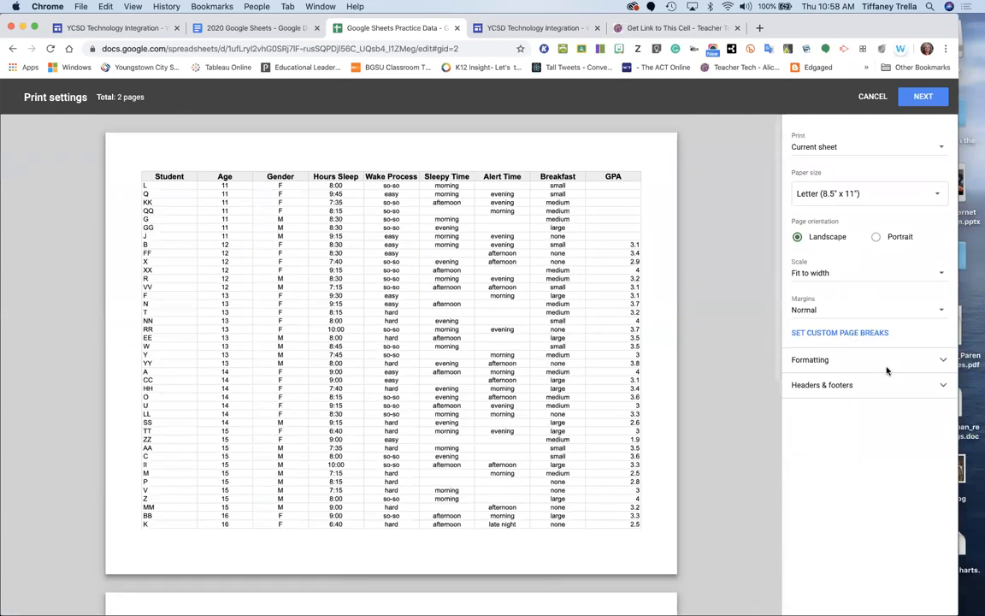
pyautogui.click(941, 147)
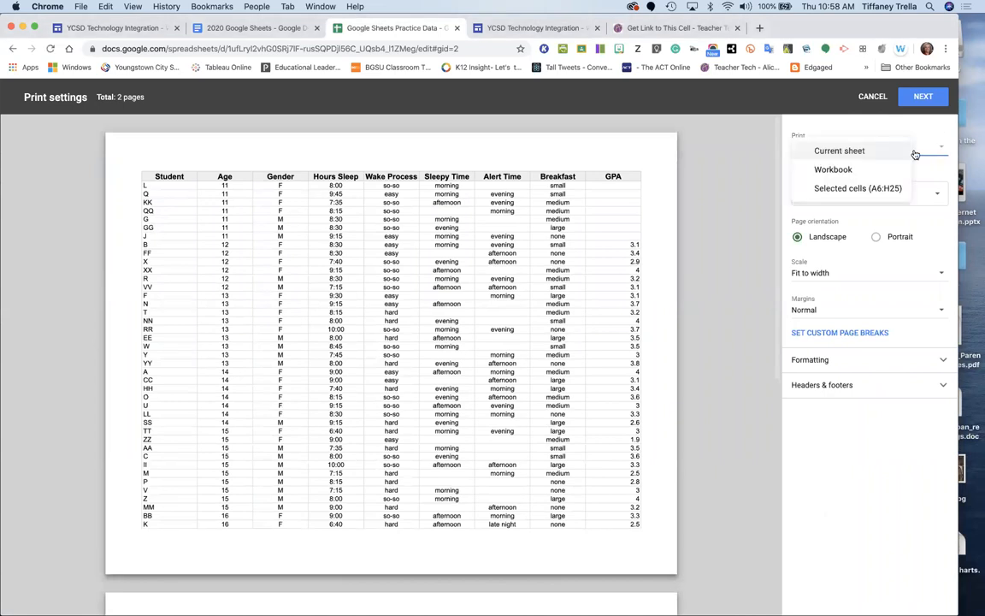
pyautogui.click(858, 188)
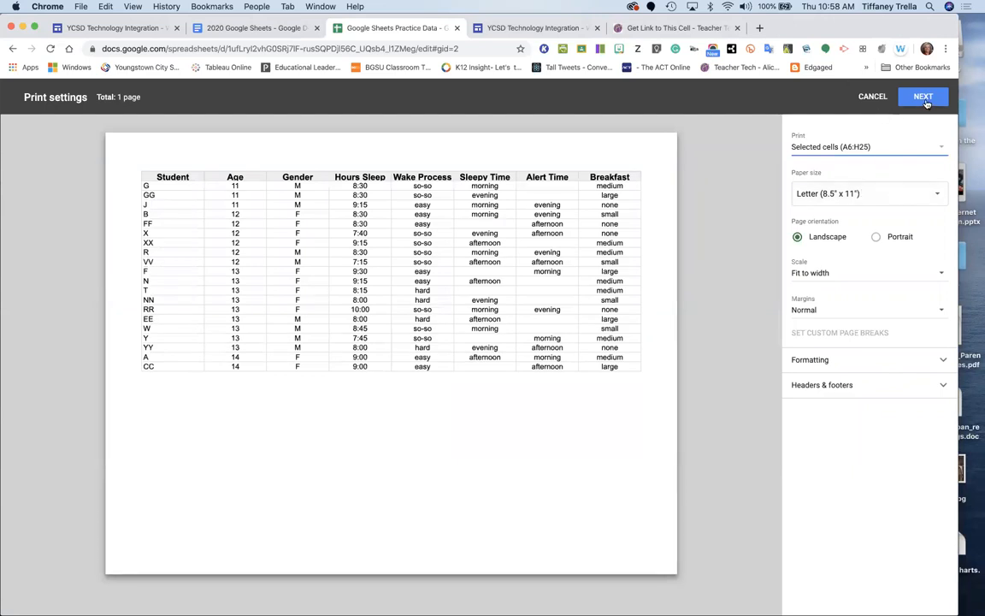
pyautogui.click(875, 98)
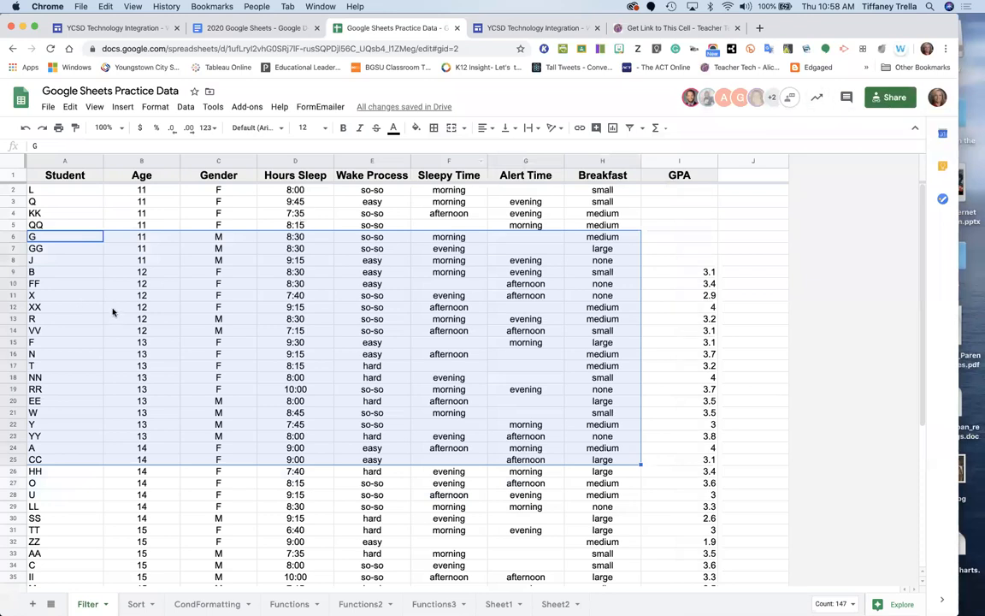
# Narrow the Sleepy Time column to about a third of its width and set its text to wrap.
pyautogui.click(700, 366)
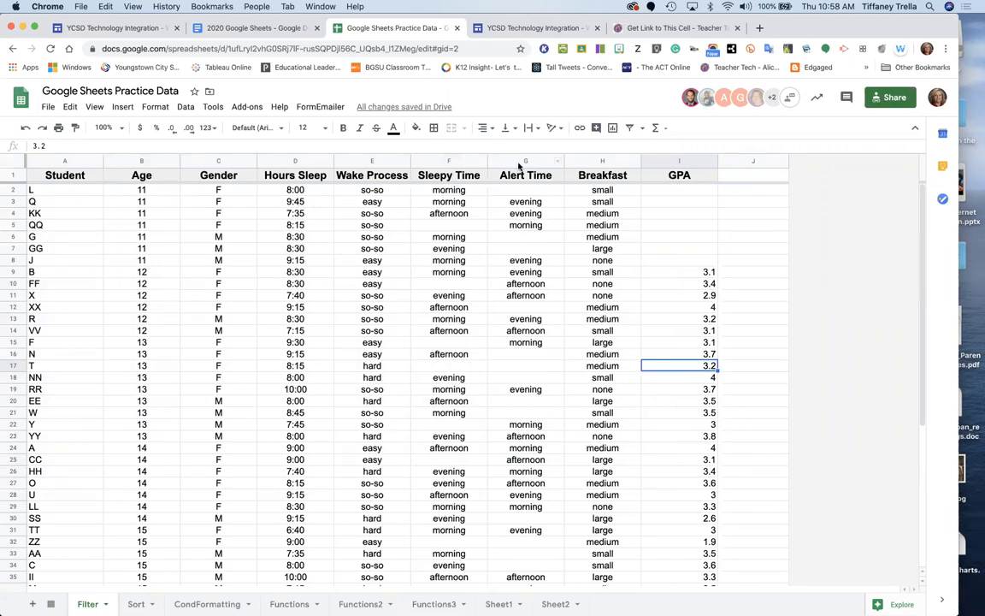
pyautogui.moveTo(485, 161); pyautogui.dragTo(460, 160)
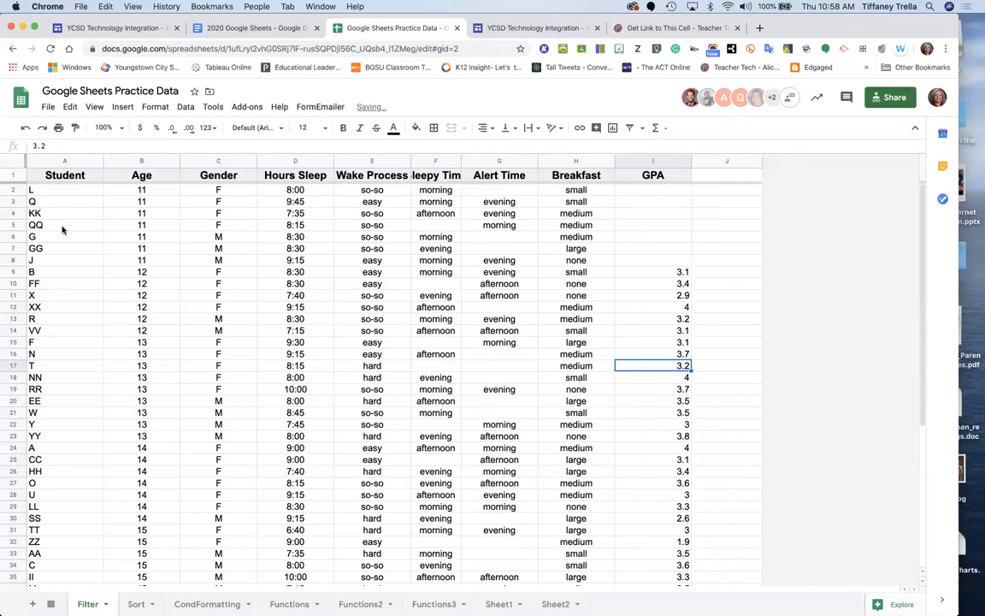
pyautogui.moveTo(460, 160); pyautogui.dragTo(435, 161)
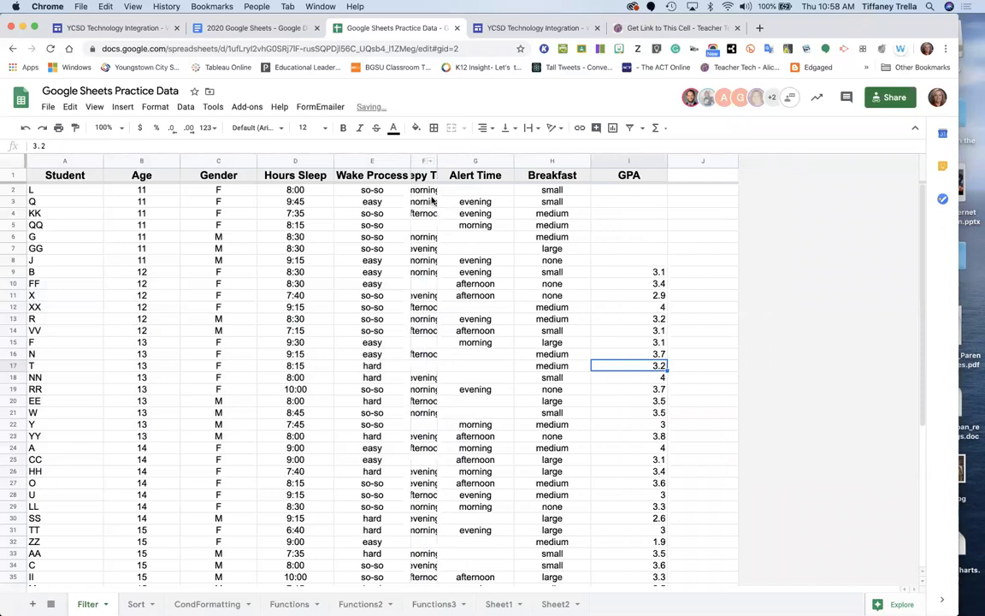
pyautogui.click(421, 161)
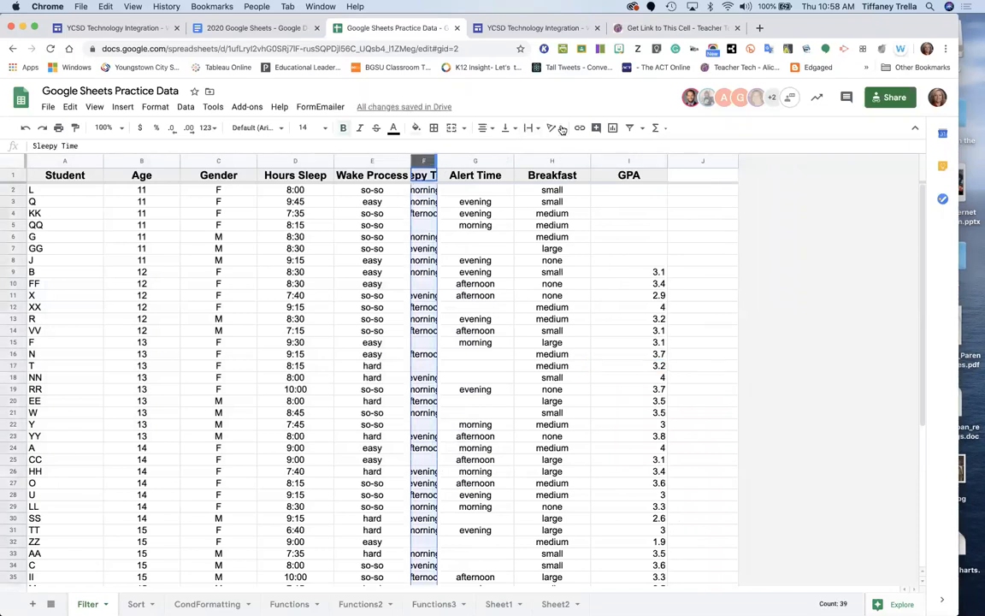
pyautogui.click(531, 127)
pyautogui.click(544, 147)
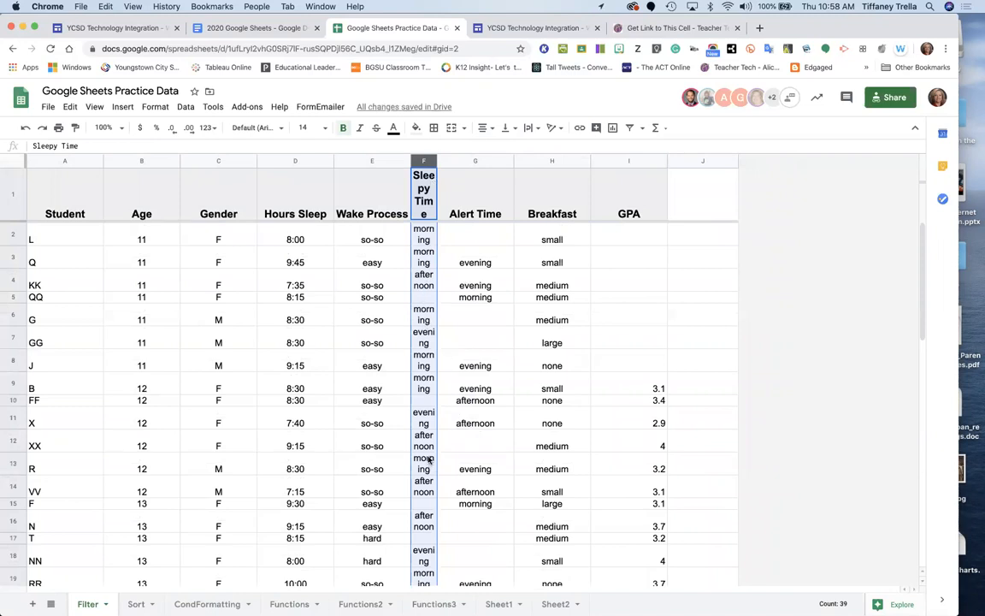
# Check how the narrowed, wrapped Sleepy Time column looks in the print preview and cancel printing.
pyautogui.click(48, 107)
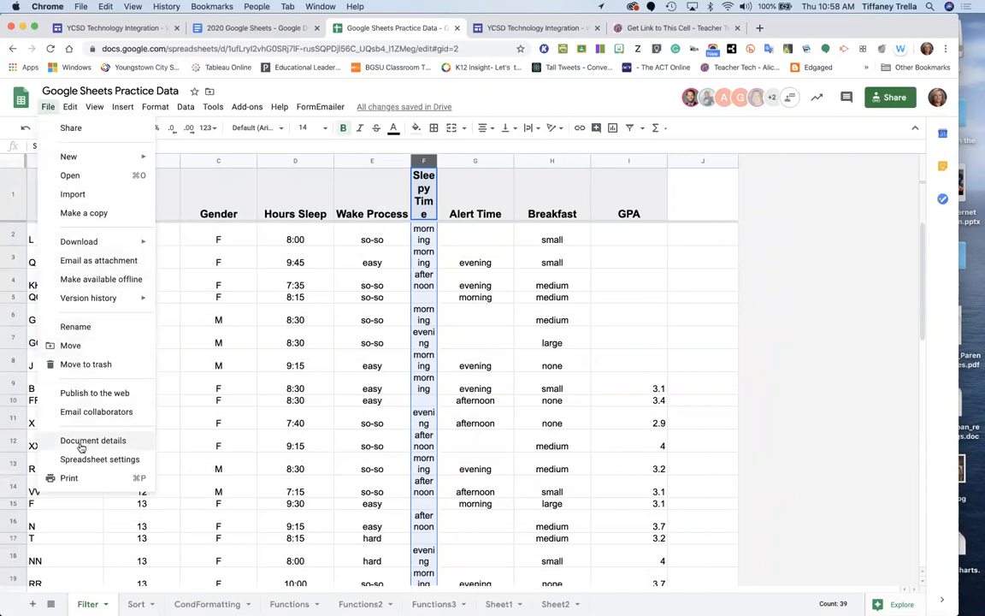
pyautogui.click(66, 477)
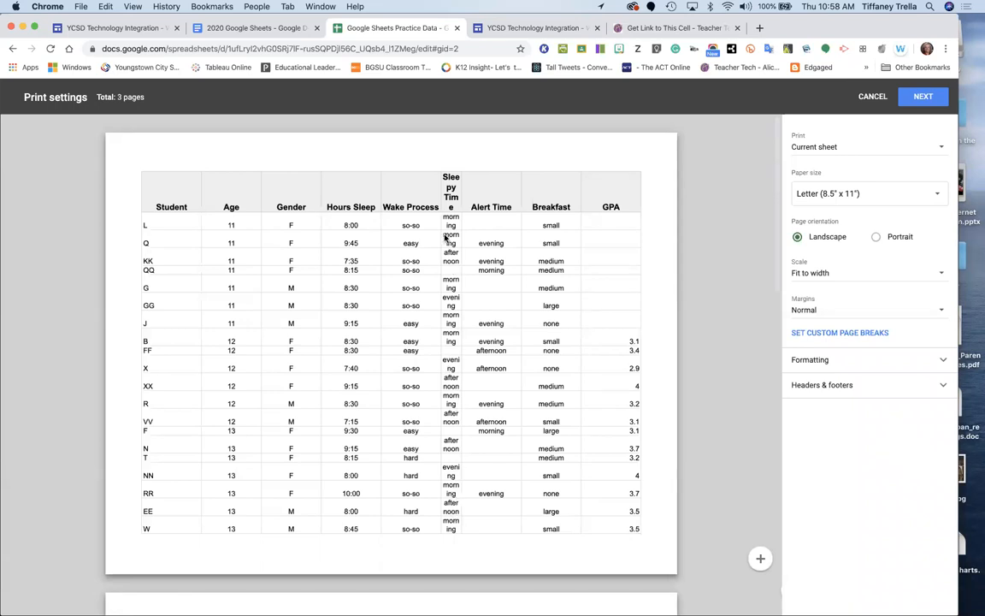
pyautogui.click(872, 96)
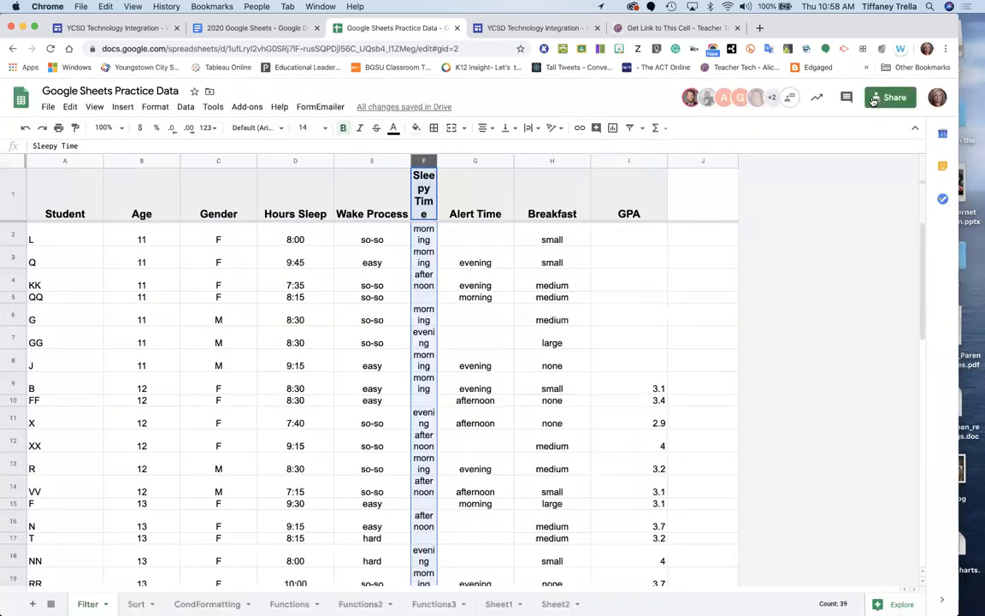
# Widen the Sleepy Time column until its heading fits on two lines and deselect the column.
pyautogui.moveTo(437, 161); pyautogui.dragTo(462, 159)
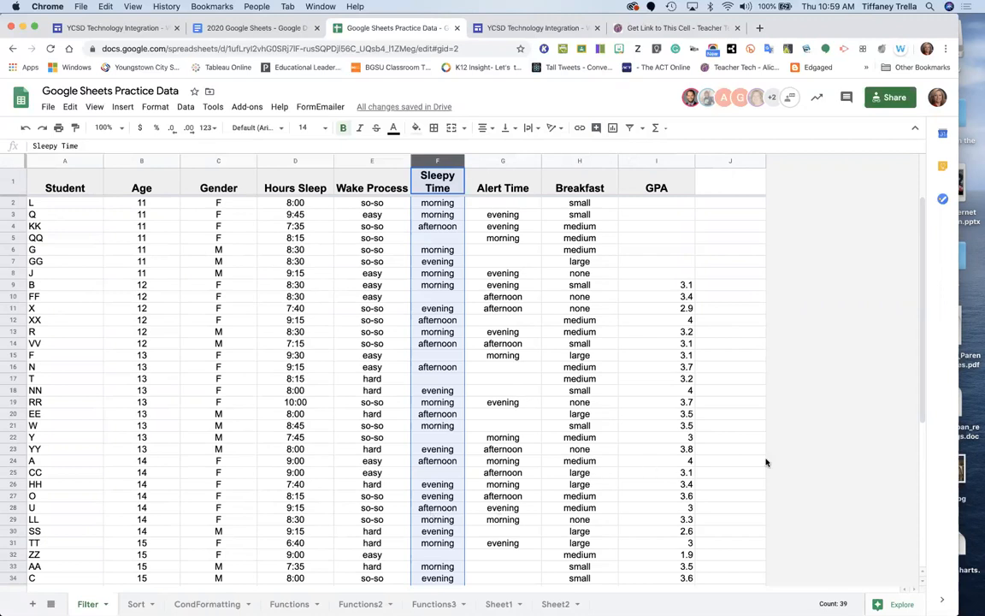
pyautogui.click(731, 414)
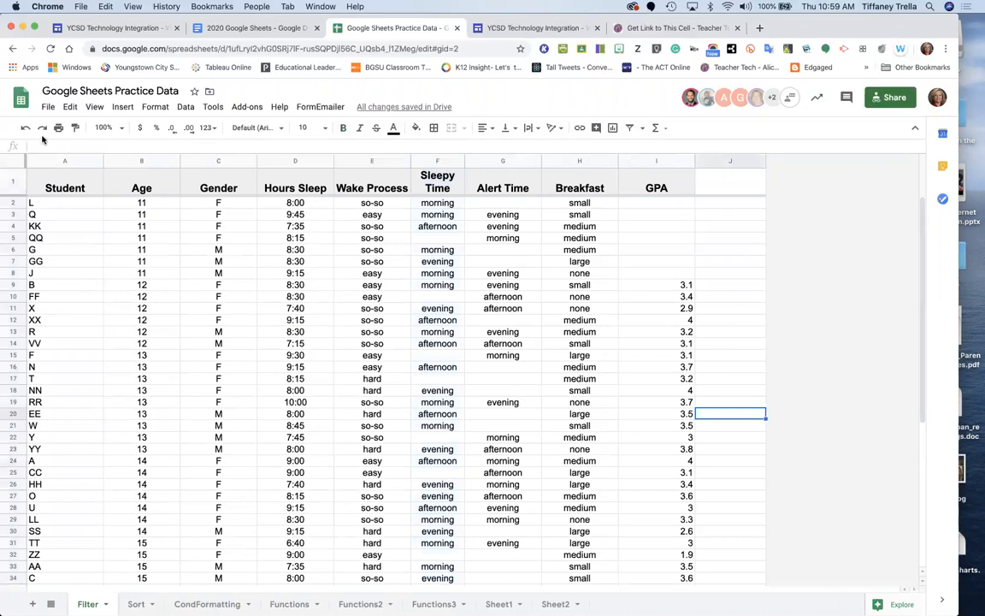
# Open the Functions2 sheet and select cell K13 in the DOB column.
pyautogui.click(435, 603)
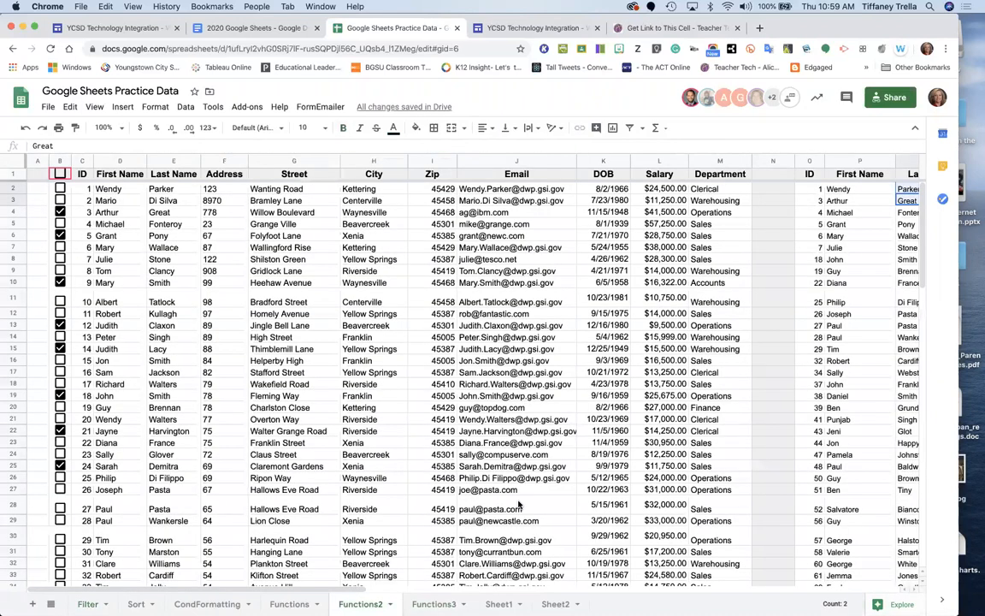
pyautogui.click(605, 326)
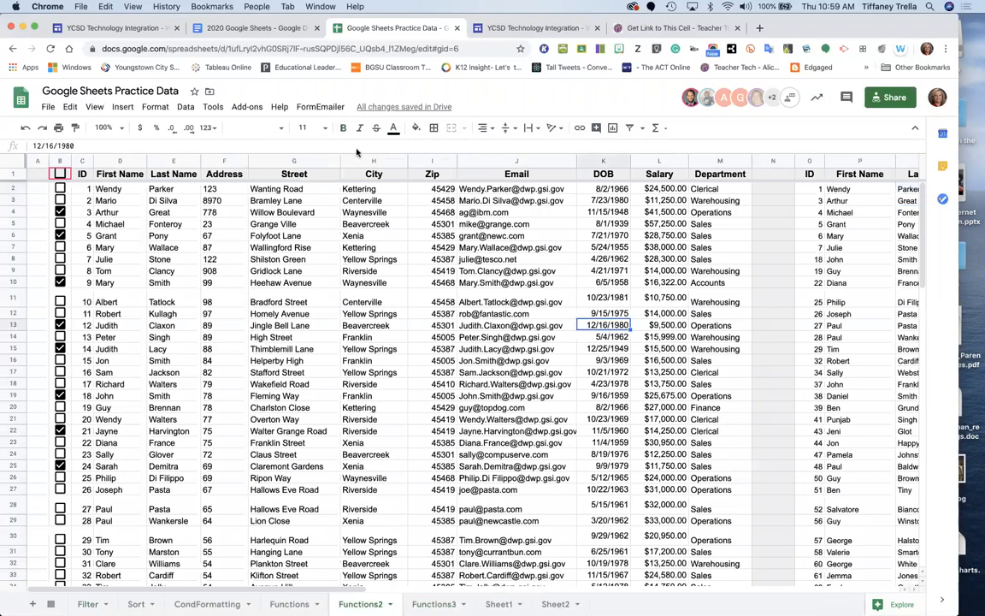
# Preview the Functions2 sheet for printing and compare the Normal (100%) scale with Fit to width.
pyautogui.click(59, 128)
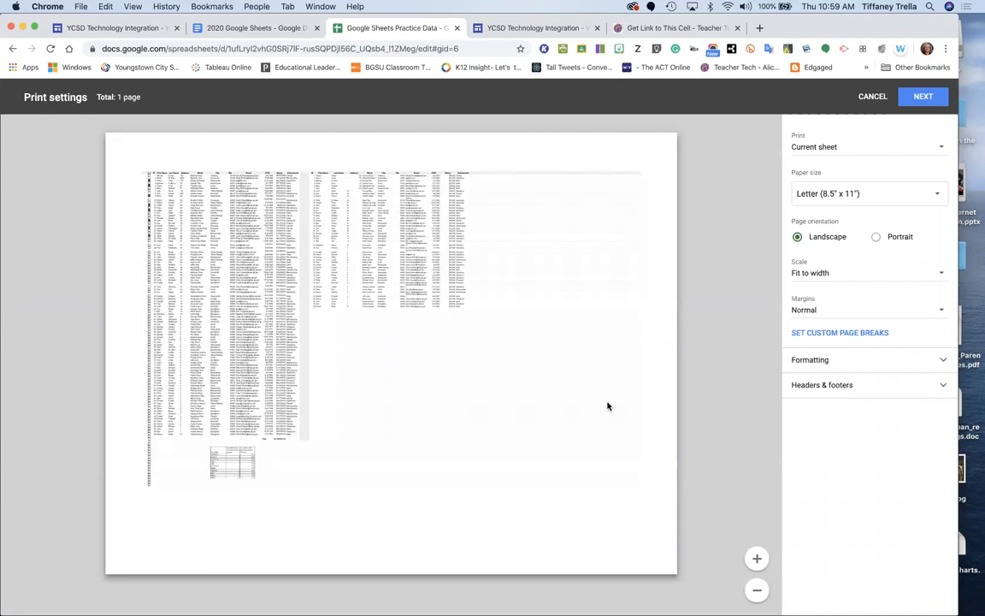
pyautogui.click(941, 280)
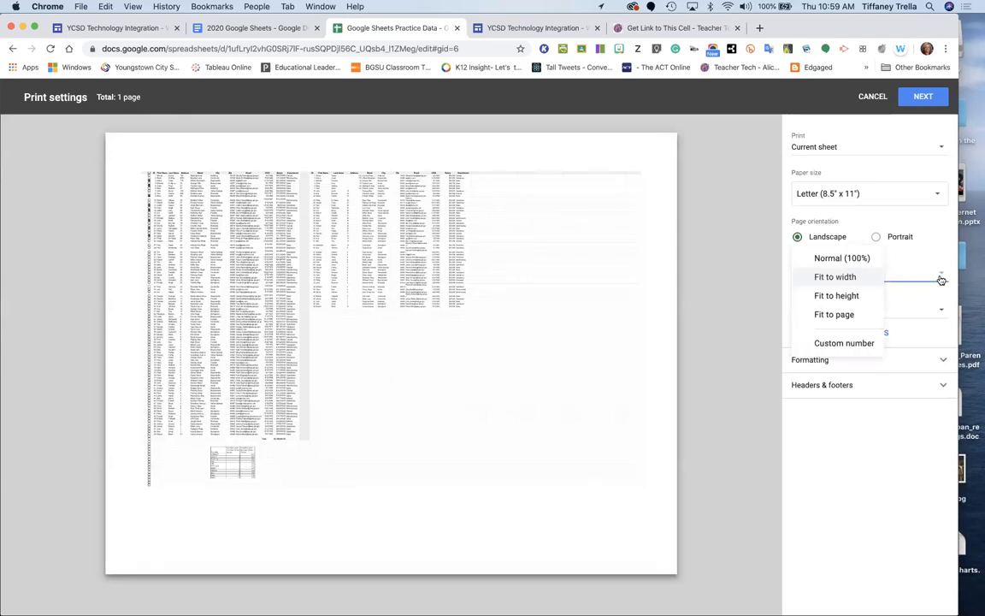
pyautogui.click(845, 263)
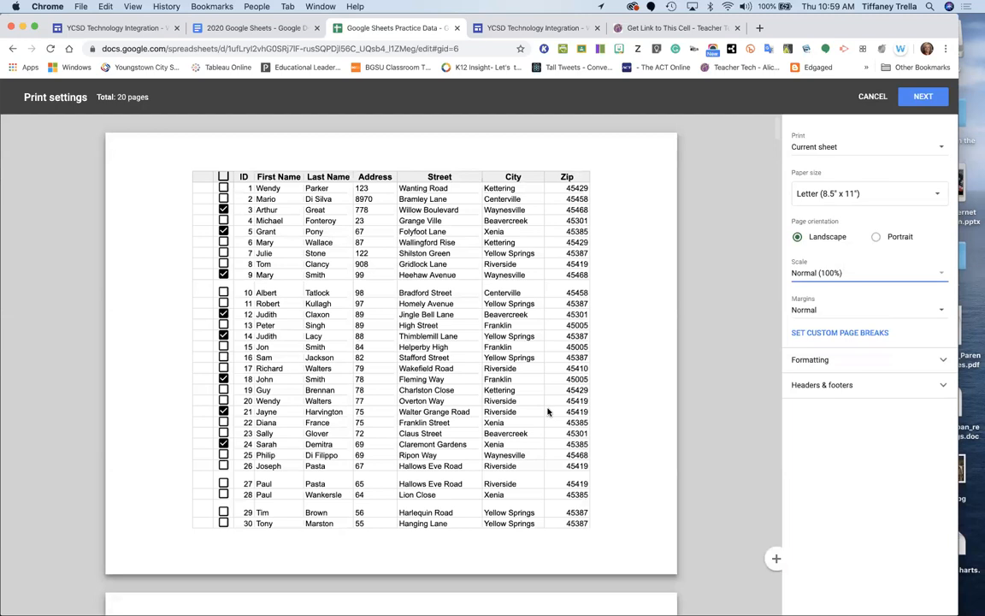
pyautogui.click(944, 277)
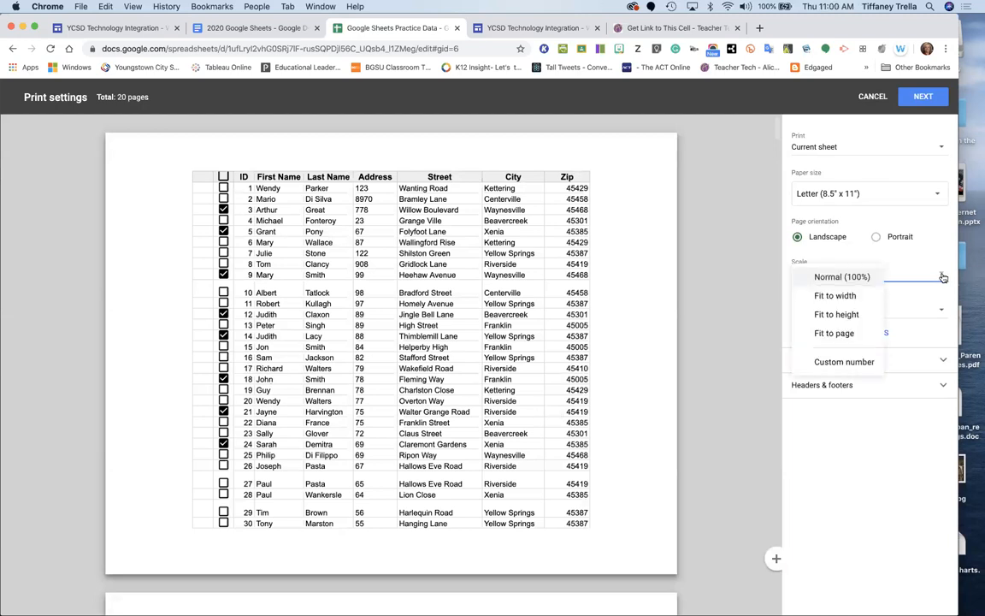
pyautogui.click(869, 297)
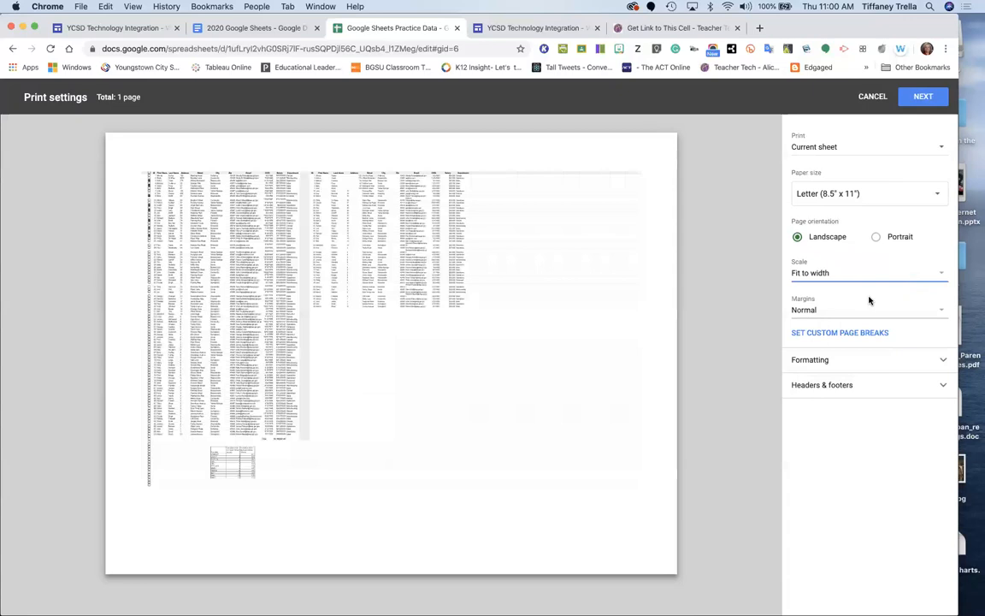
# Compare the Fit to height print scale with Normal (100%) in the preview and cancel printing.
pyautogui.click(941, 275)
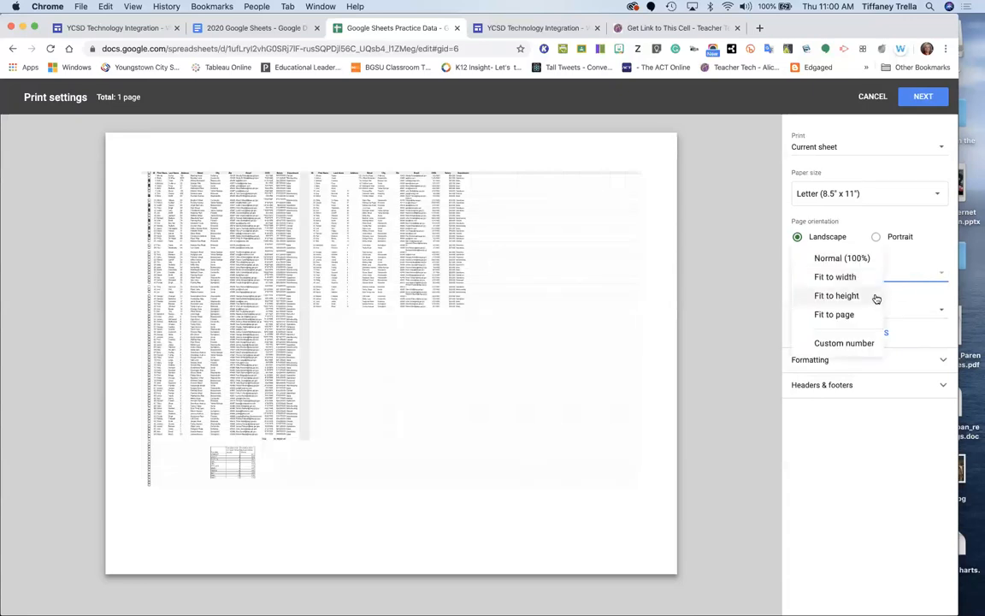
pyautogui.click(872, 296)
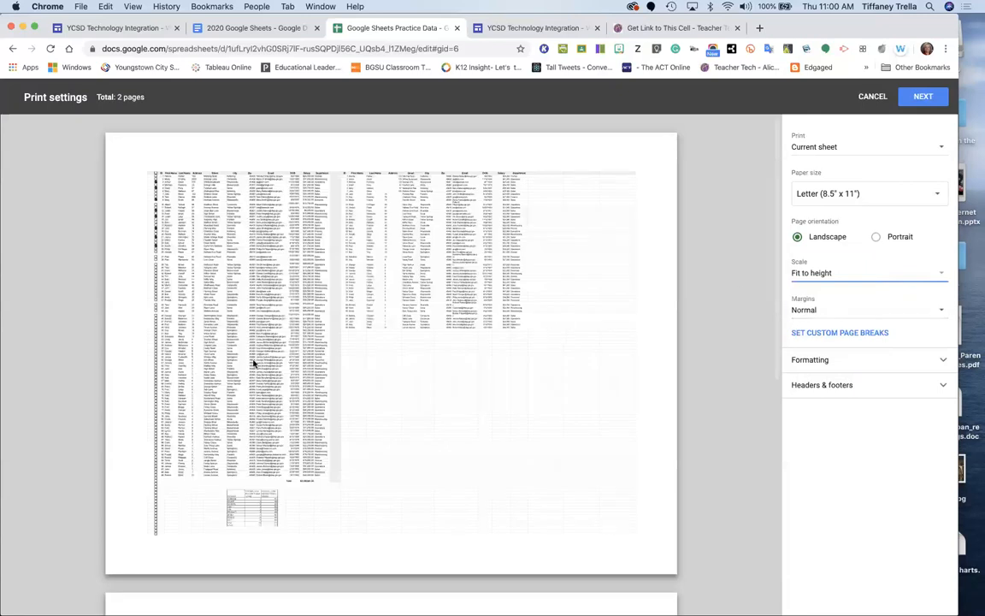
pyautogui.click(943, 277)
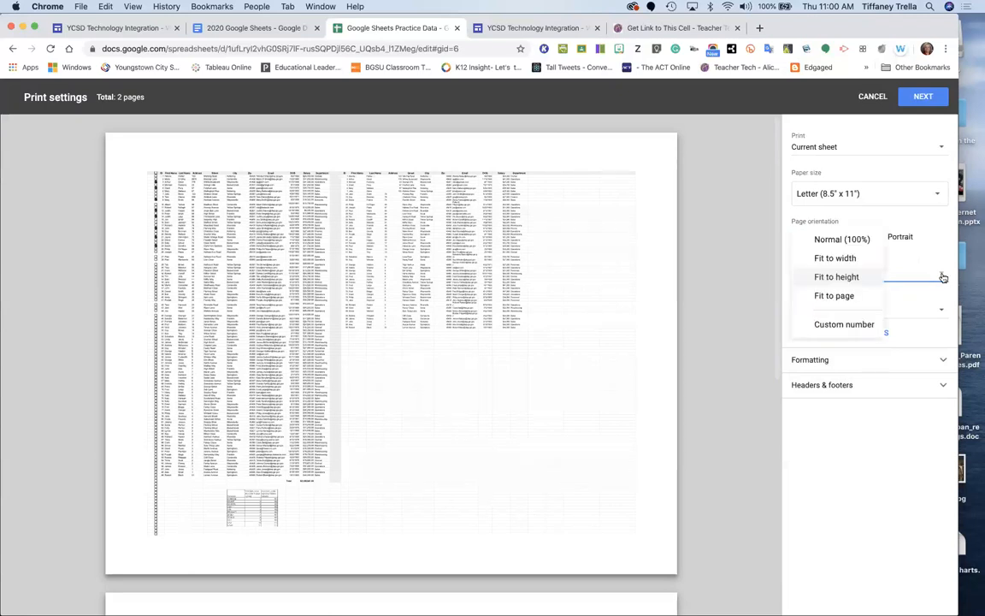
pyautogui.click(874, 241)
pyautogui.click(857, 272)
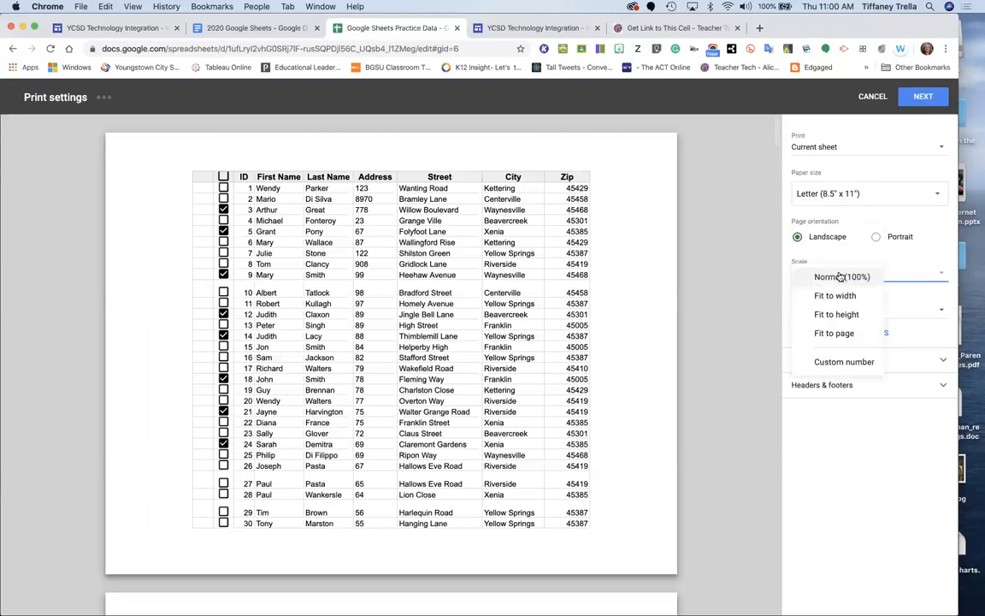
pyautogui.click(872, 96)
pyautogui.click(872, 96)
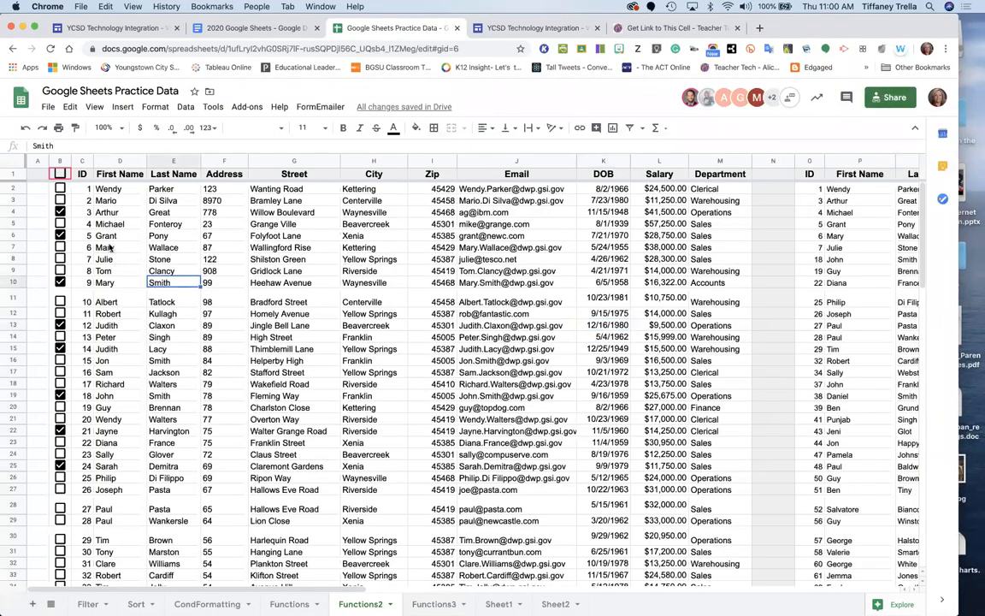
# Move columns D through H, from First Name to City, one column to the left over the ID column.
pyautogui.moveTo(119, 160); pyautogui.dragTo(175, 161)
pyautogui.moveTo(236, 172); pyautogui.dragTo(346, 174)
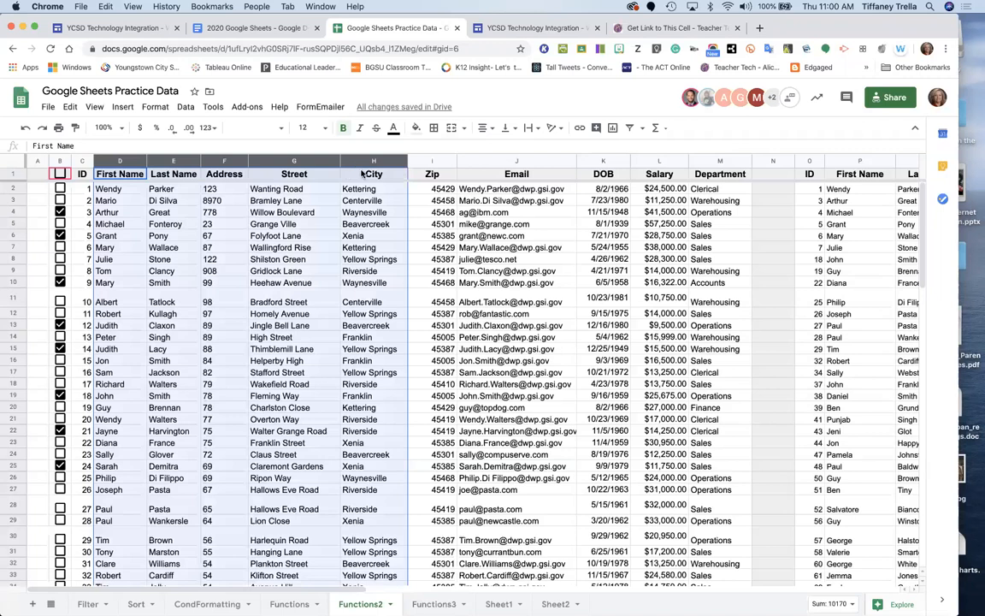
pyautogui.moveTo(93, 220); pyautogui.dragTo(82, 219)
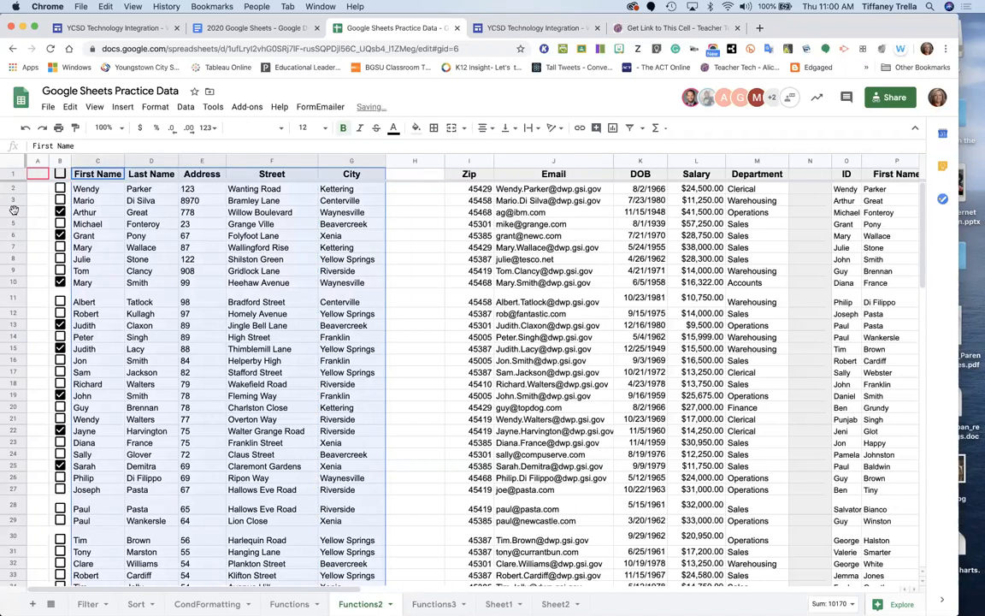
# Select rows 4 to 18 and preview printing only the selected cells (4:18).
pyautogui.click(14, 212)
pyautogui.moveTo(24, 278); pyautogui.dragTo(39, 385)
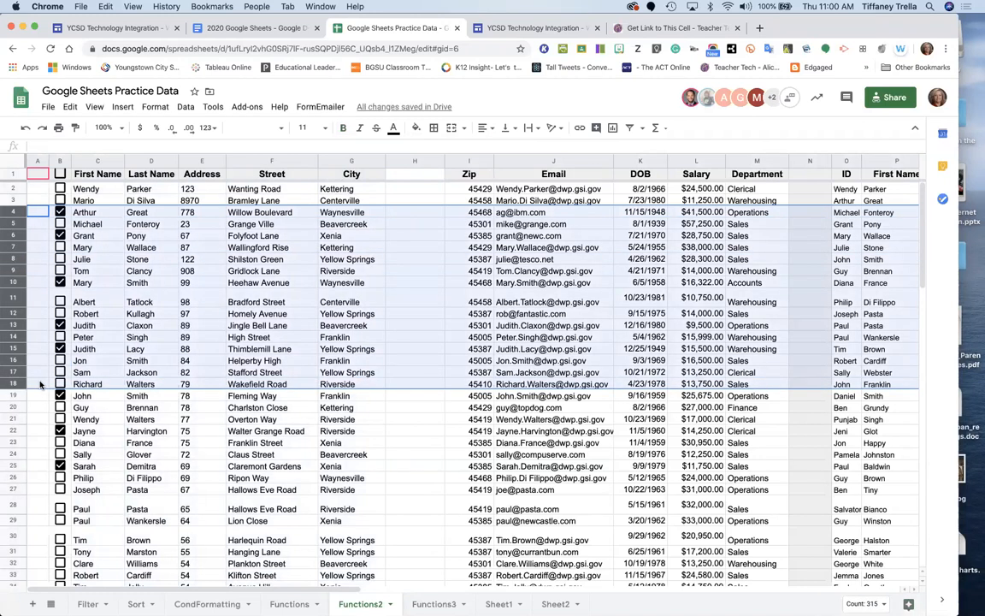
pyautogui.press('super+p')
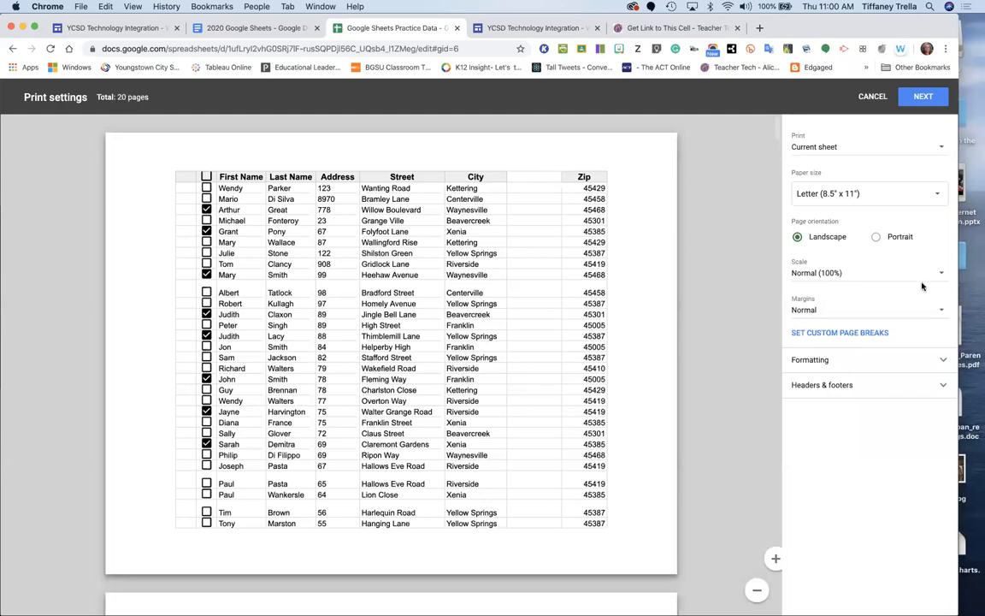
pyautogui.click(941, 147)
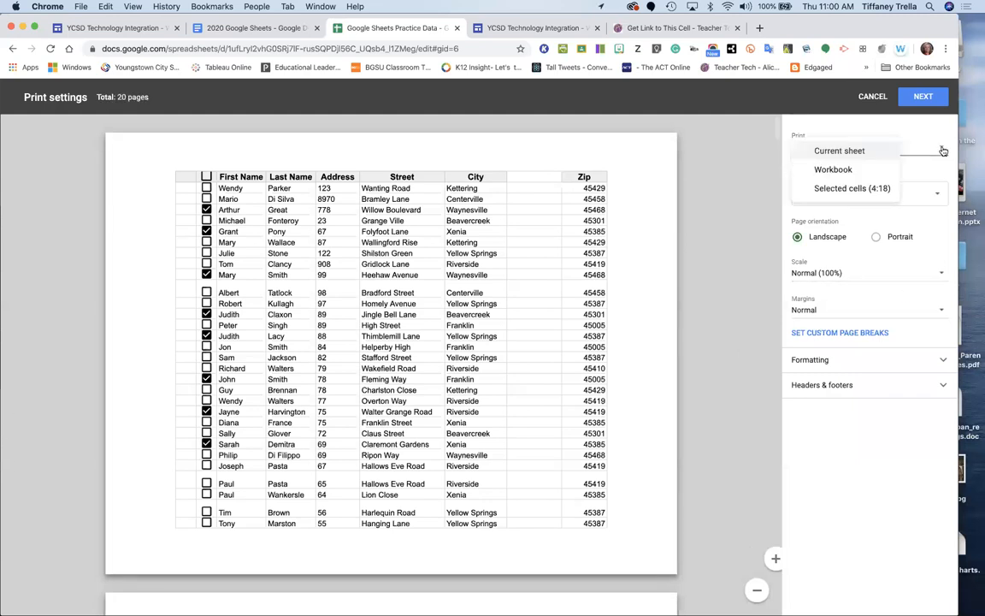
pyautogui.click(884, 188)
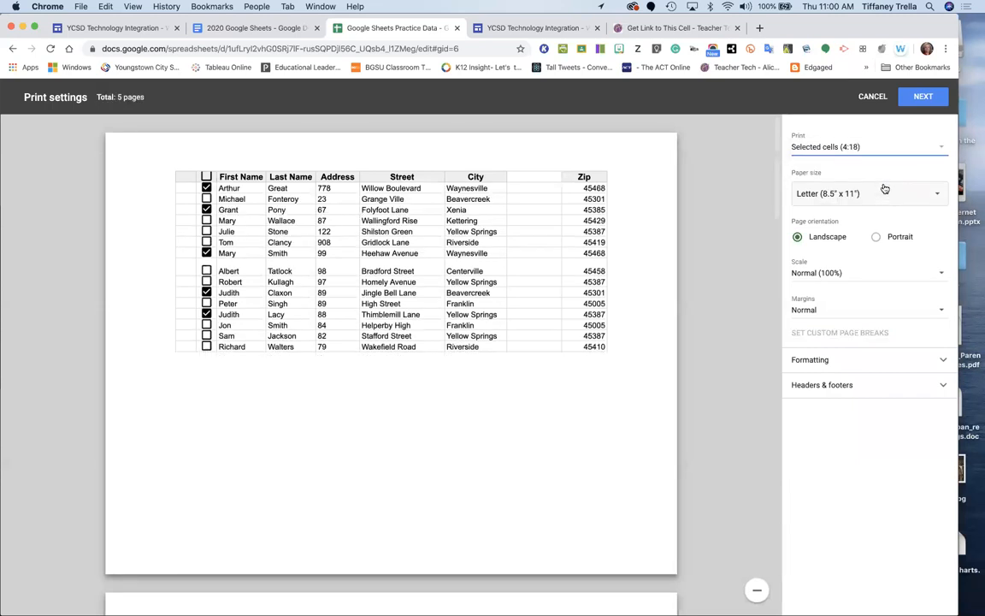
# Set the print scale for the selected rows to Fit to width, check the preview and cancel printing.
pyautogui.click(882, 275)
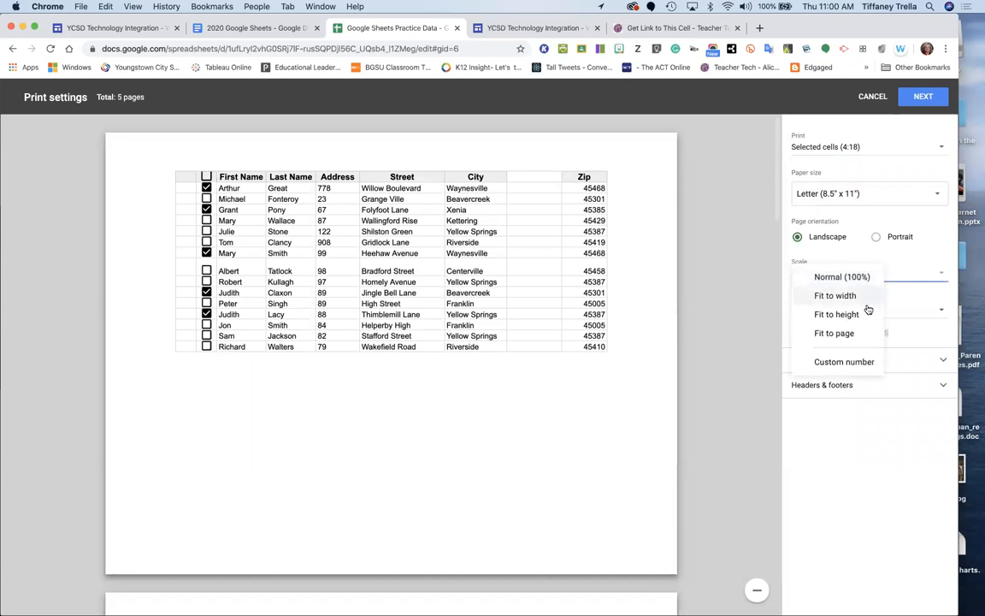
pyautogui.click(866, 296)
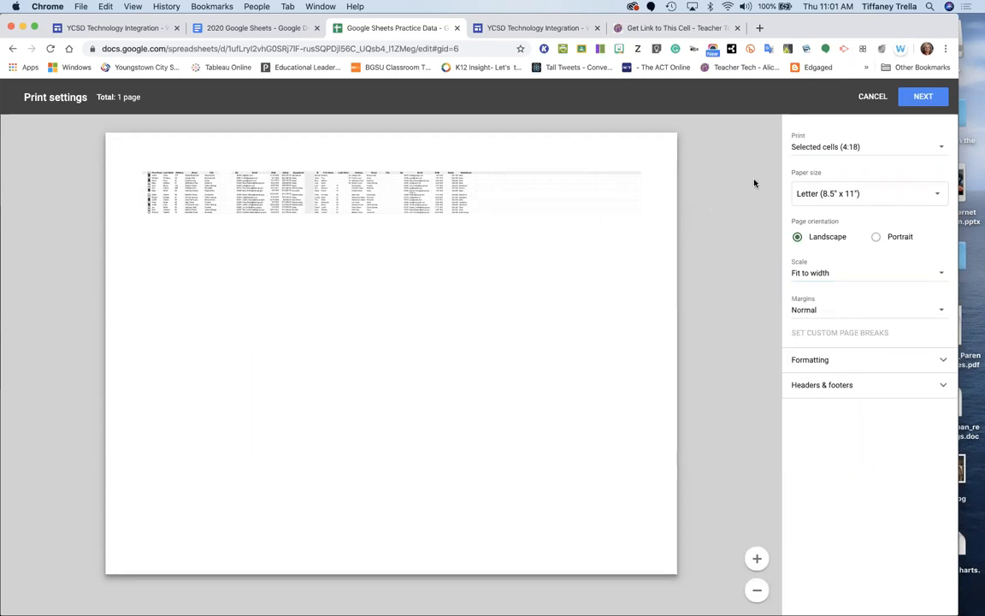
pyautogui.click(871, 98)
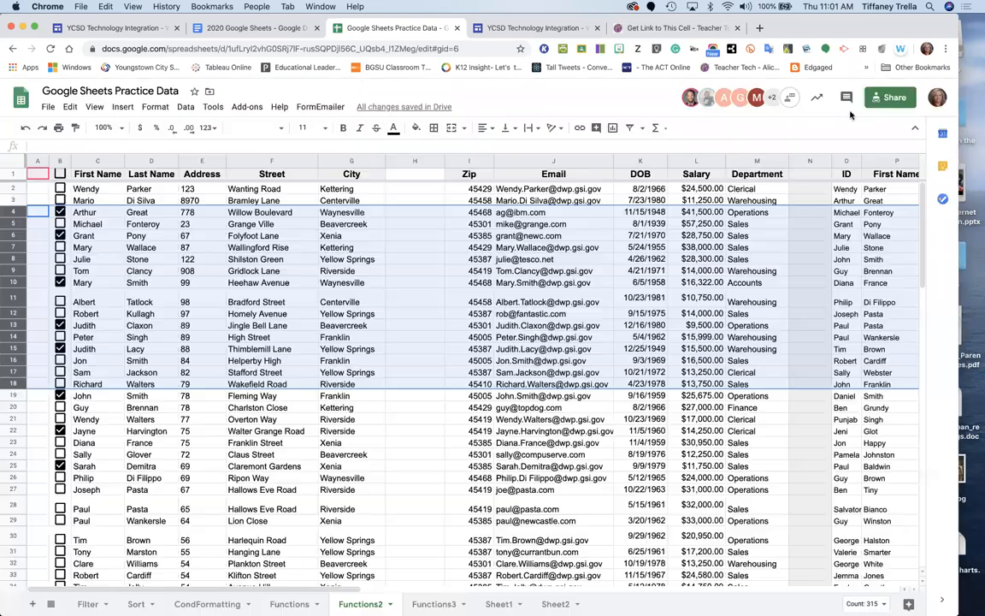
# Preview printing only the selected cells C4:L32, cancel printing and clear the selection by selecting cell H17.
pyautogui.moveTo(85, 212); pyautogui.dragTo(699, 568)
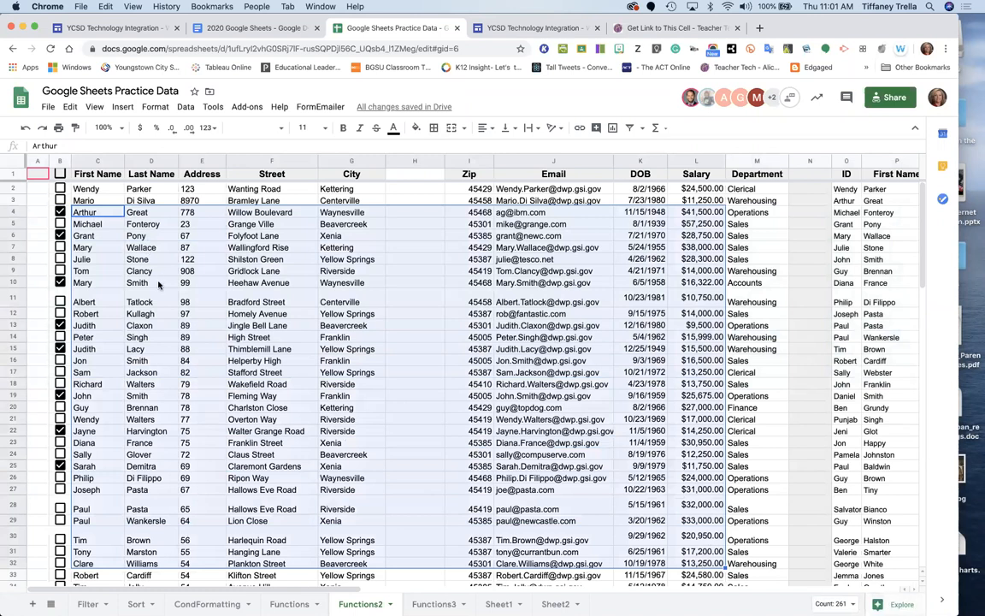
pyautogui.press('super+p')
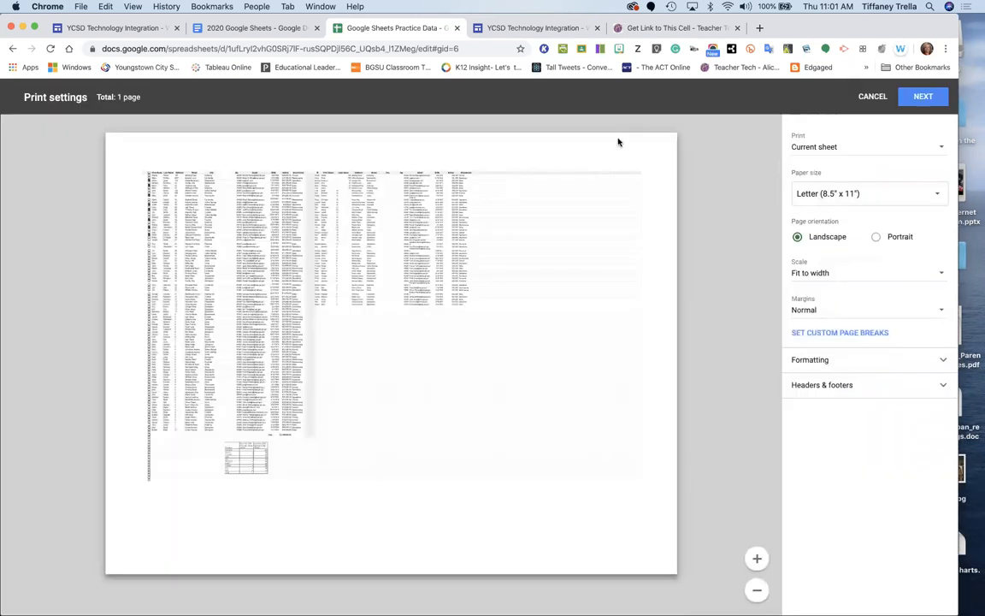
pyautogui.click(941, 151)
pyautogui.click(894, 189)
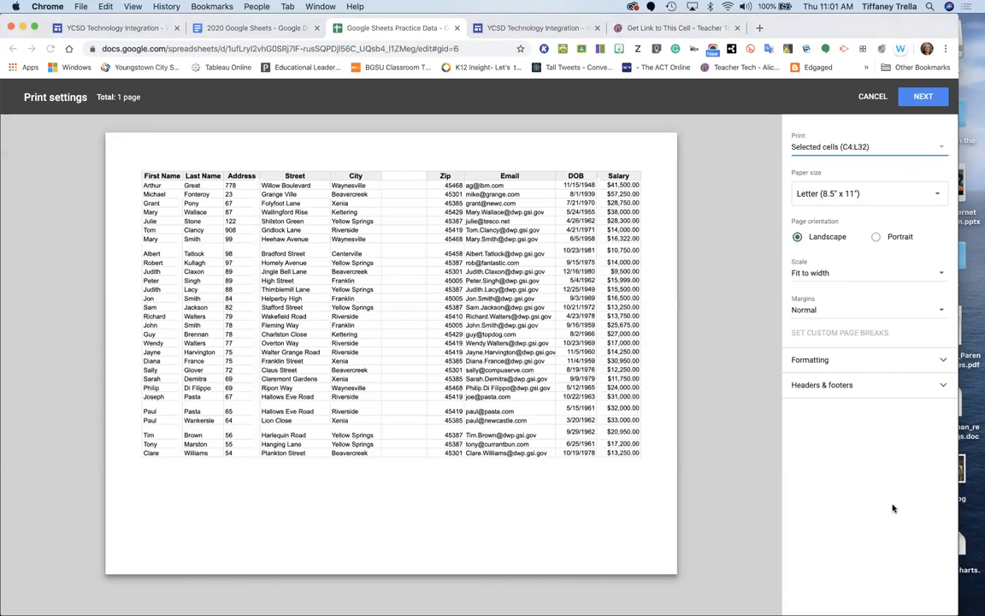
pyautogui.click(872, 97)
pyautogui.click(395, 370)
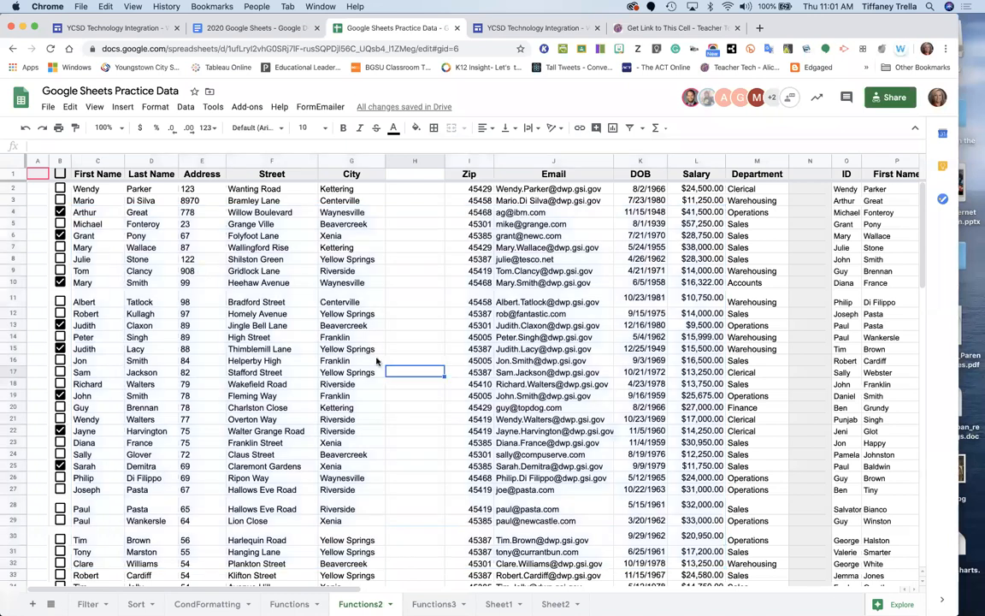
# Extend the print selection to cells C4:M32 to include Department, preview it, cancel printing and deselect the range.
pyautogui.click(85, 212)
pyautogui.moveTo(184, 221); pyautogui.dragTo(744, 570)
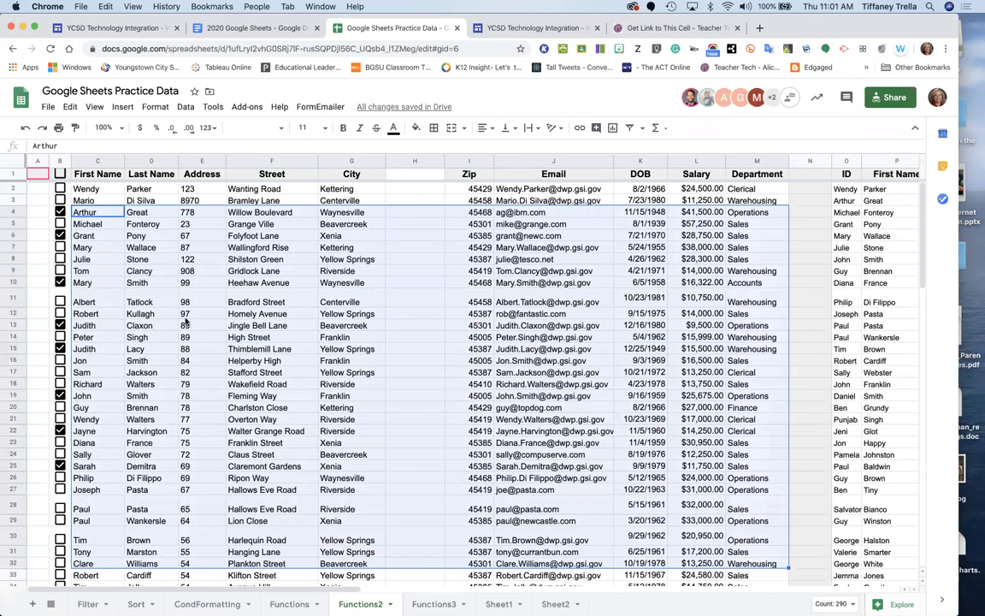
pyautogui.click(58, 128)
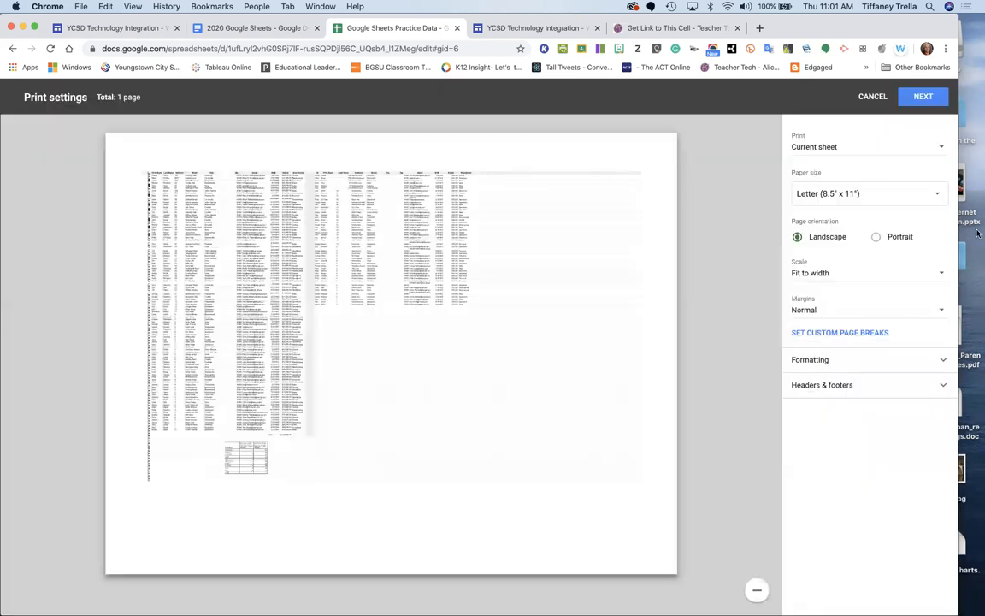
pyautogui.click(943, 150)
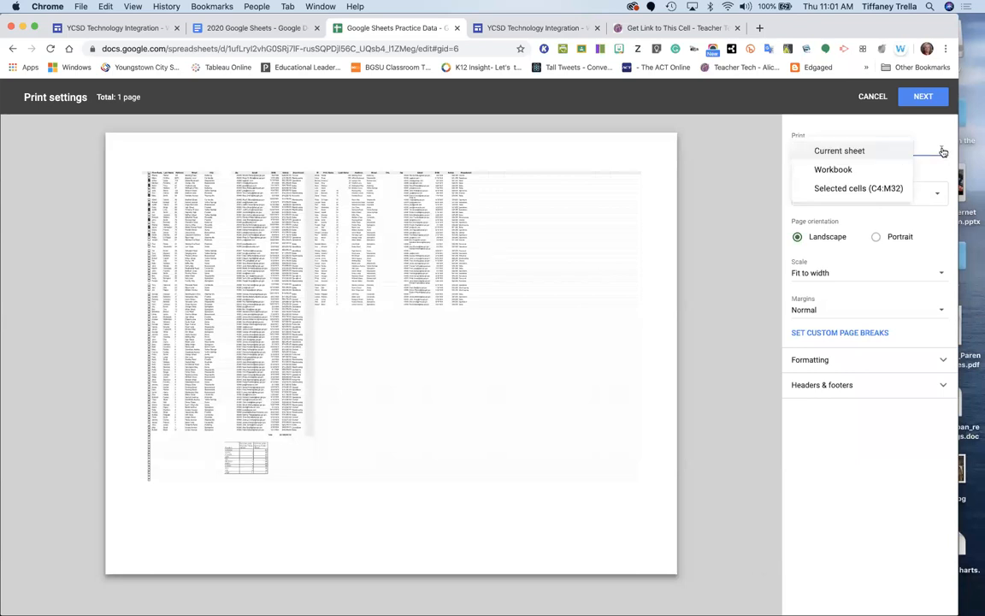
pyautogui.click(903, 188)
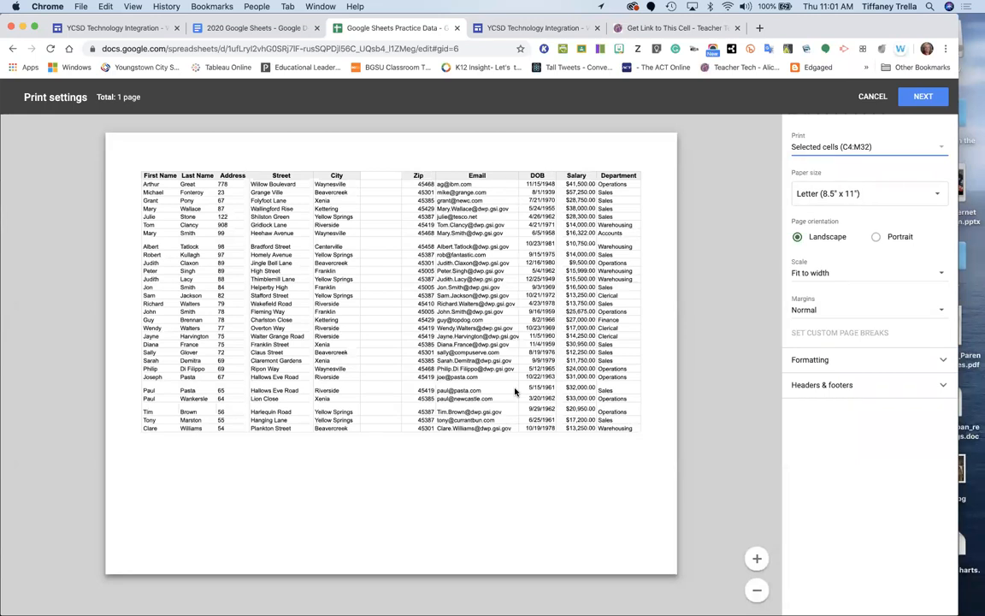
pyautogui.click(868, 99)
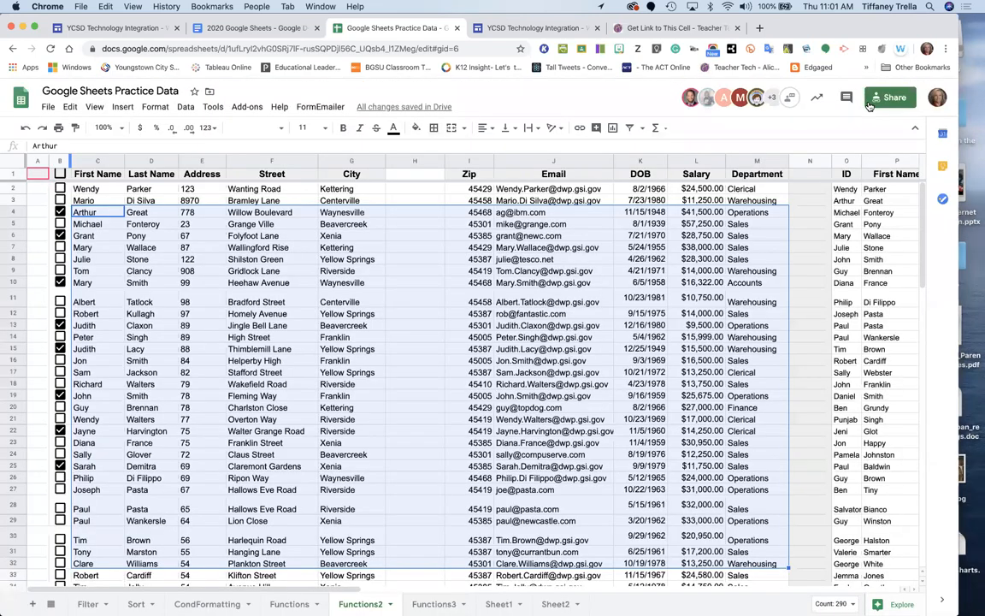
pyautogui.click(802, 308)
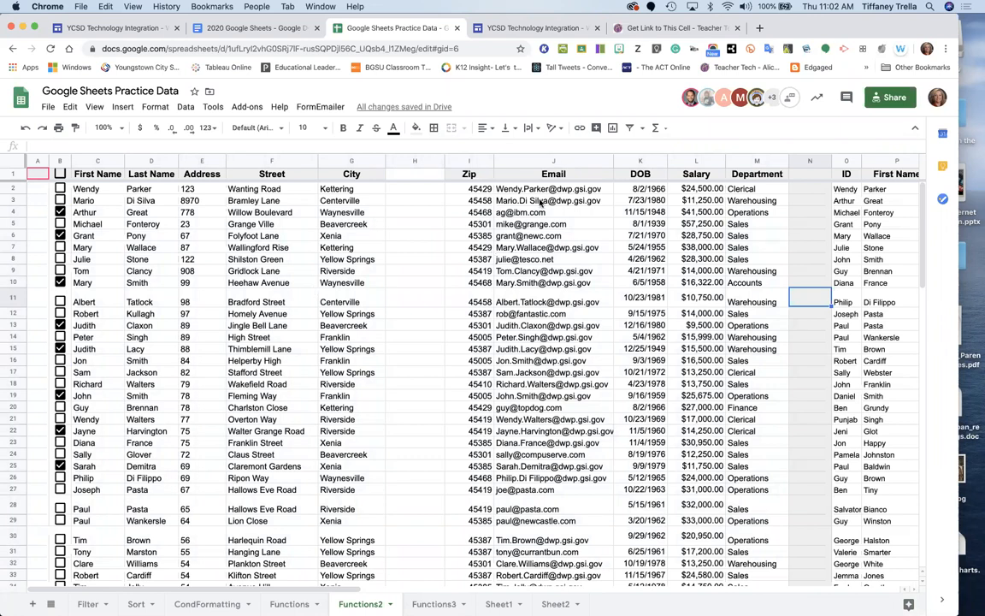
# Narrow the Email column by about 40% and preview printing only the selected cells F2:L38.
pyautogui.moveTo(612, 164); pyautogui.dragTo(565, 162)
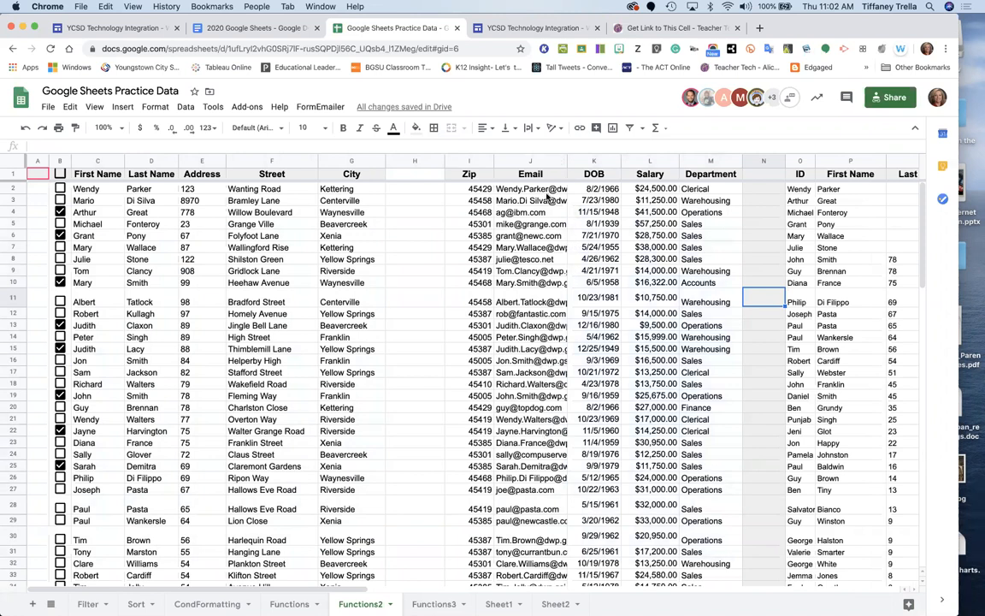
pyautogui.moveTo(297, 187); pyautogui.dragTo(658, 585)
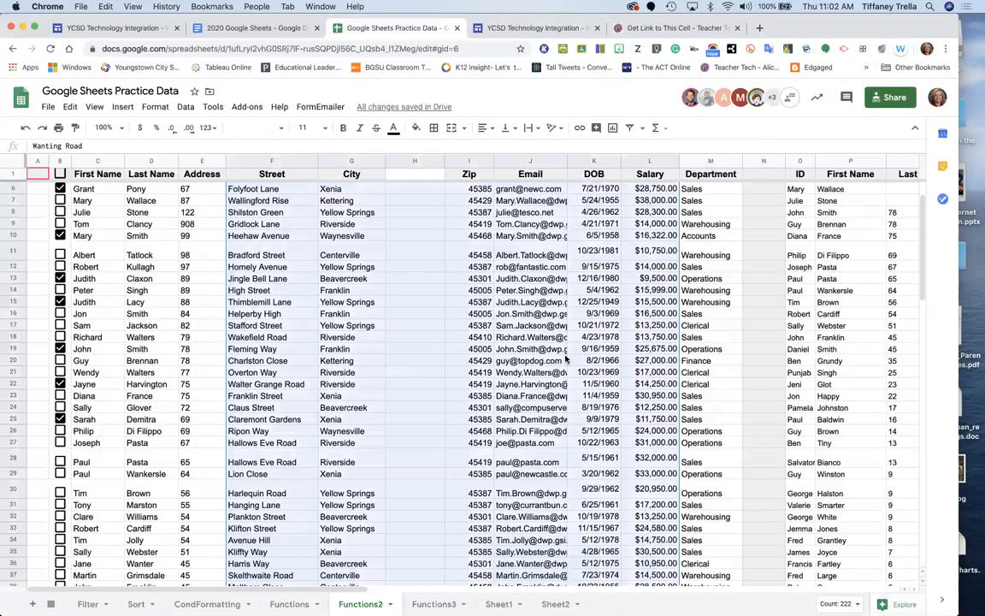
pyautogui.hotkey('ctrl', 'p')
pyautogui.click(934, 151)
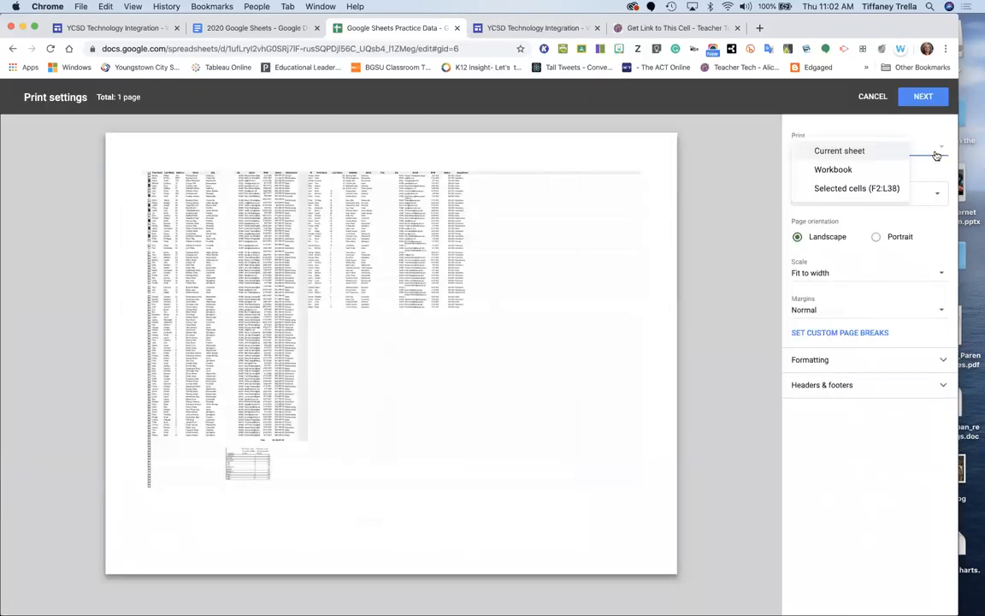
pyautogui.click(911, 191)
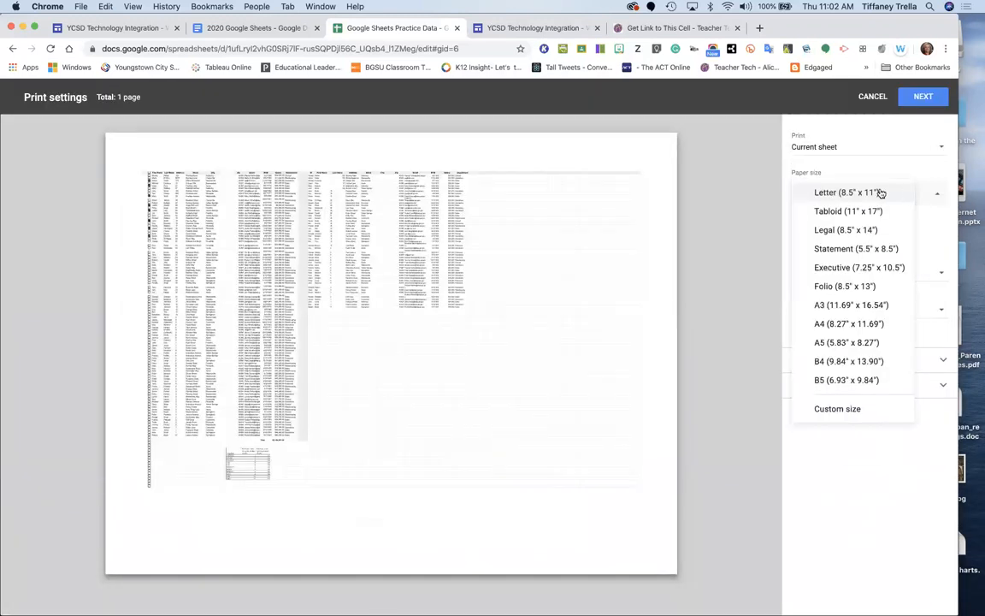
pyautogui.click(937, 148)
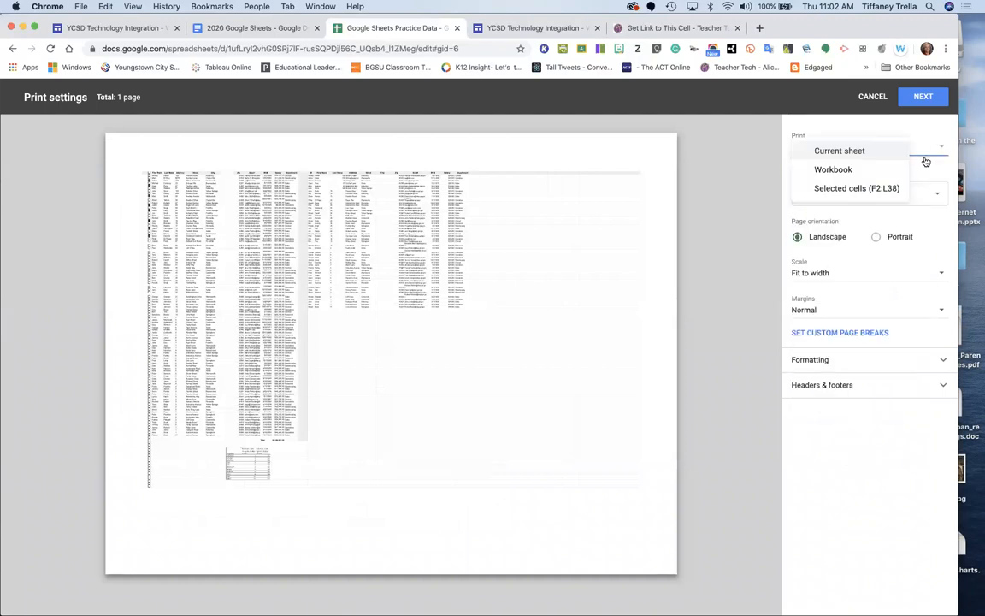
pyautogui.click(891, 189)
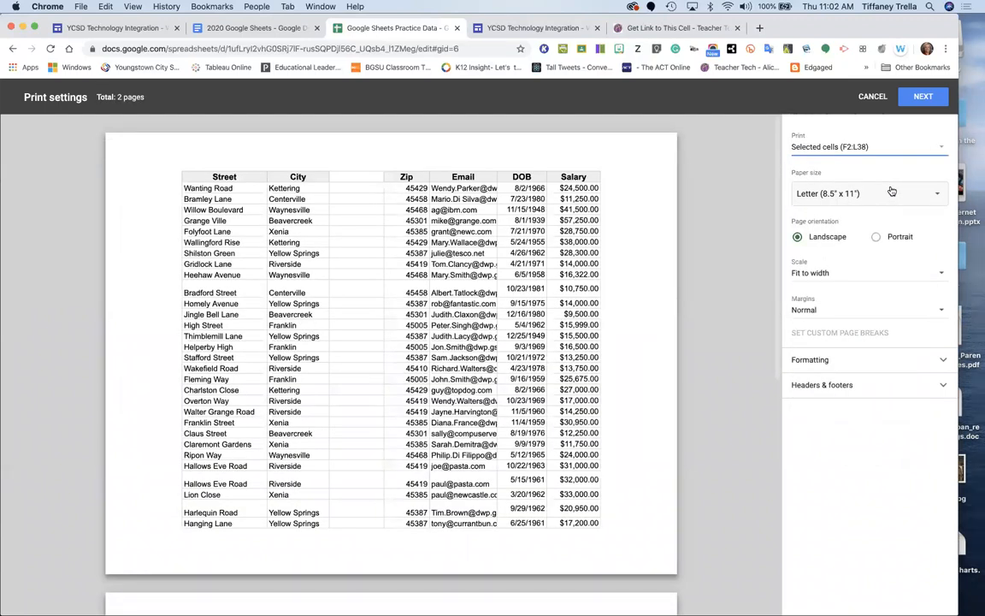
# Close the print settings without printing and clear the selection of cells F2:L38.
pyautogui.hotkey('ctrl', 'Up')
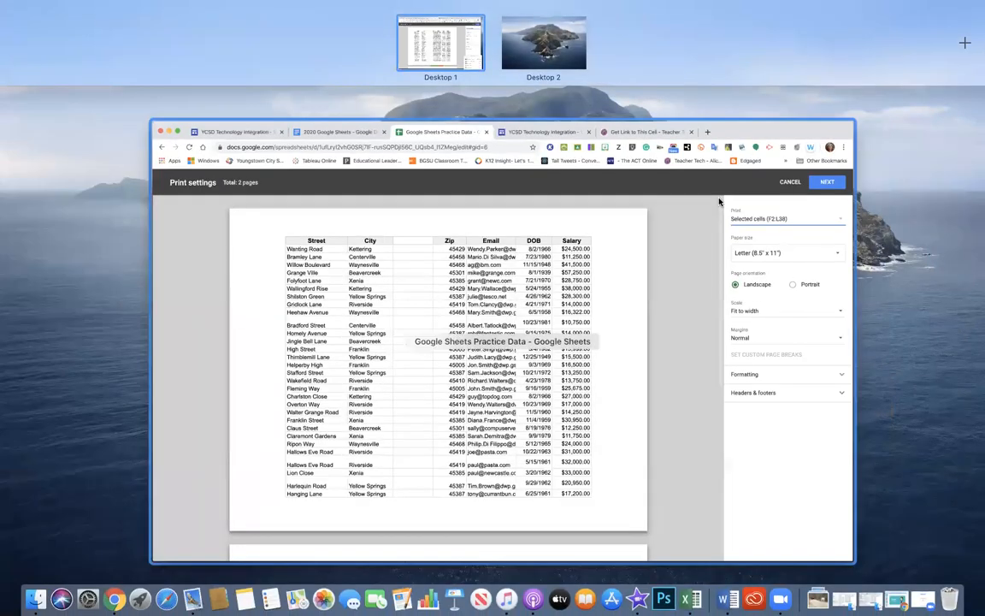
pyautogui.click(726, 201)
pyautogui.click(873, 95)
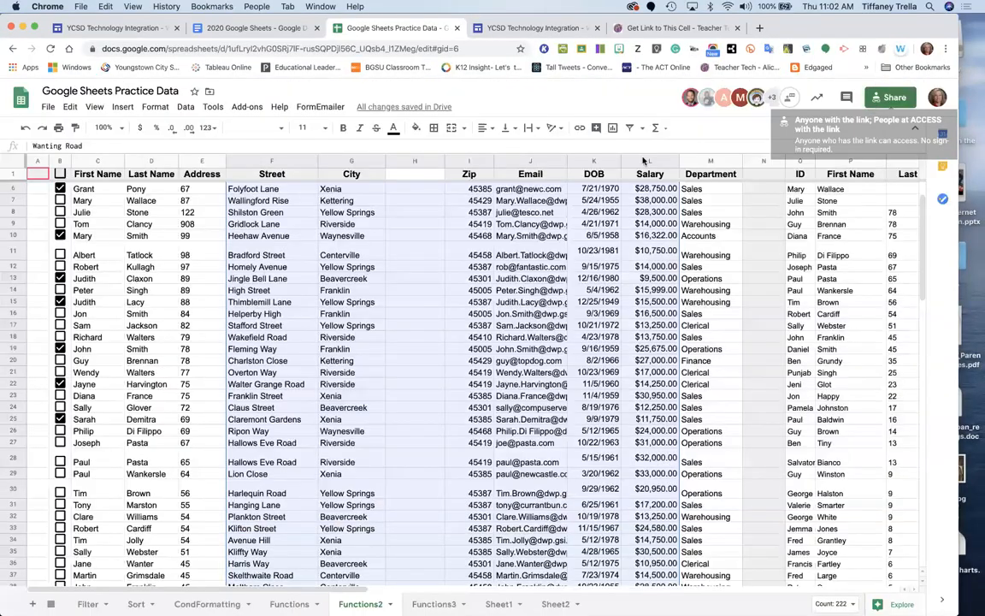
pyautogui.click(469, 225)
# Set text wrapping to Wrap for the whole Email column and deselect it.
pyautogui.click(546, 160)
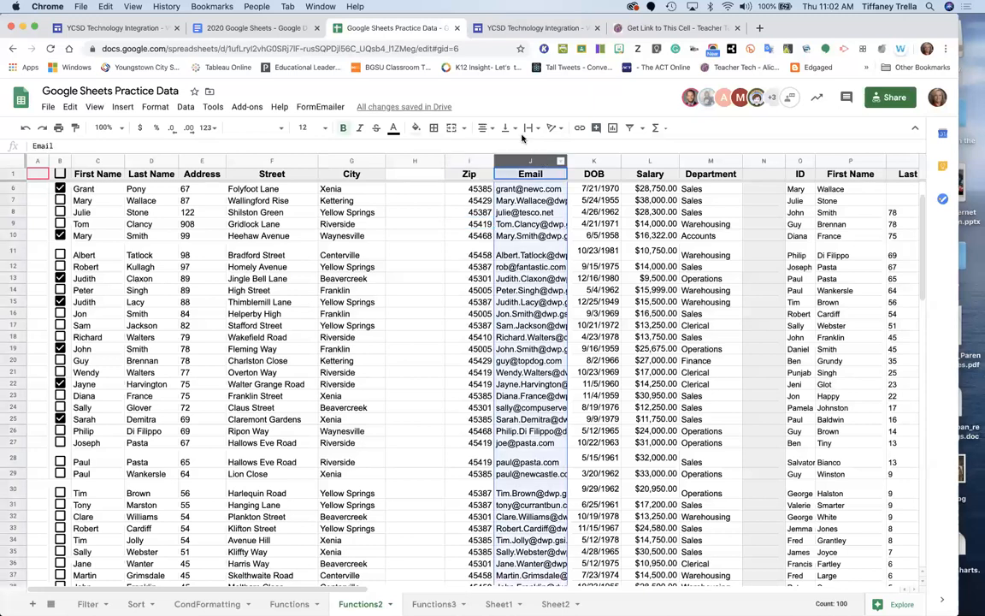
pyautogui.click(543, 128)
pyautogui.click(548, 149)
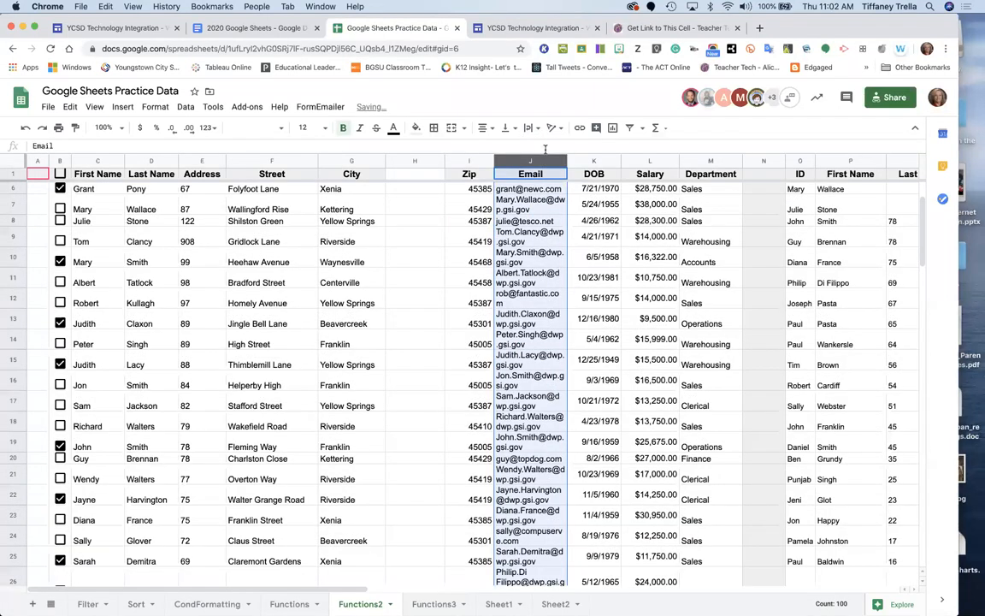
pyautogui.click(560, 278)
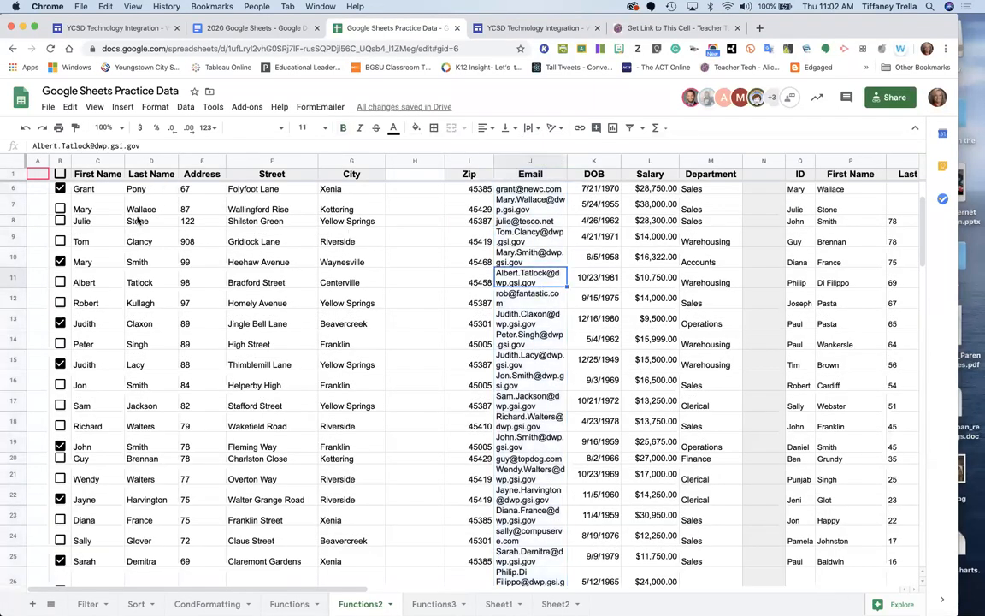
# Preview printing only the selected cells C6:L19, cancel printing and deselect the range.
pyautogui.moveTo(92, 189); pyautogui.dragTo(625, 440)
pyautogui.press('super+p')
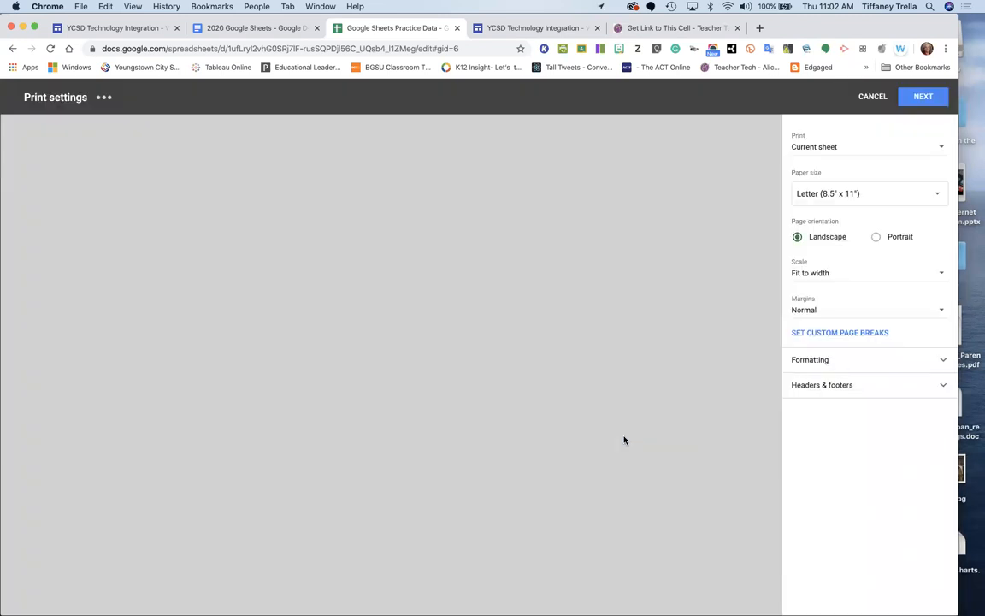
pyautogui.click(941, 151)
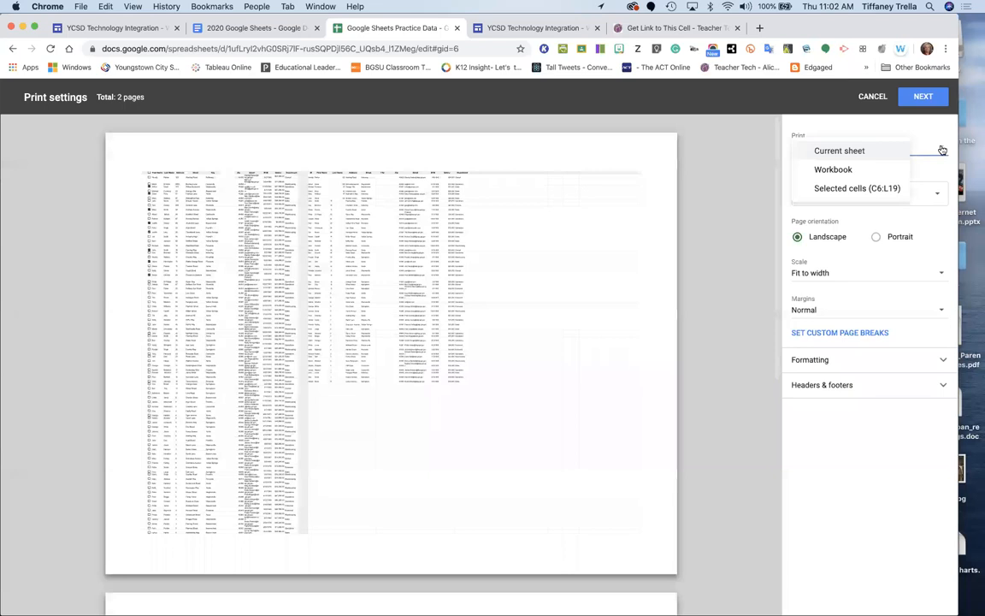
pyautogui.click(889, 189)
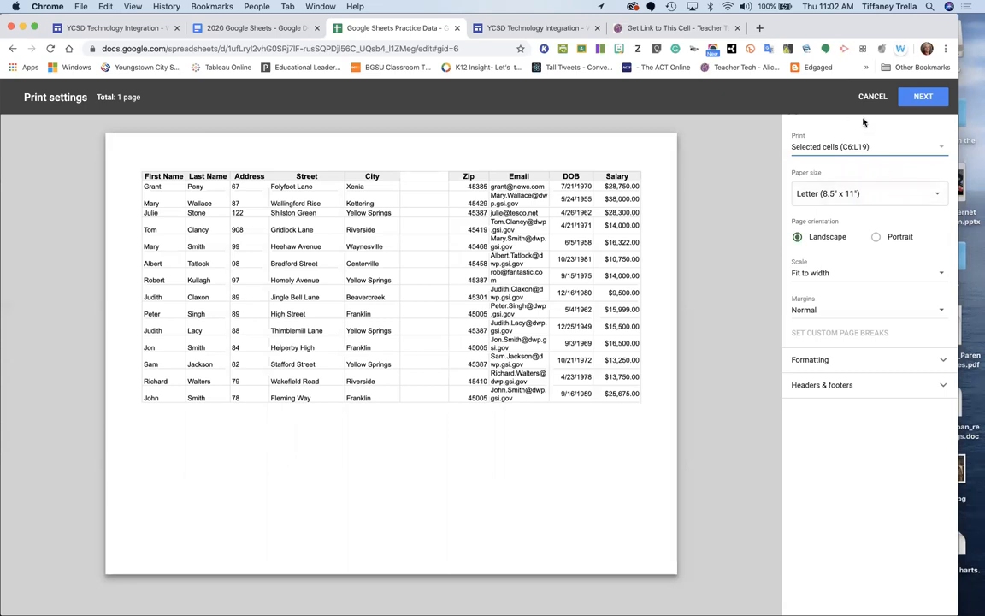
pyautogui.click(872, 97)
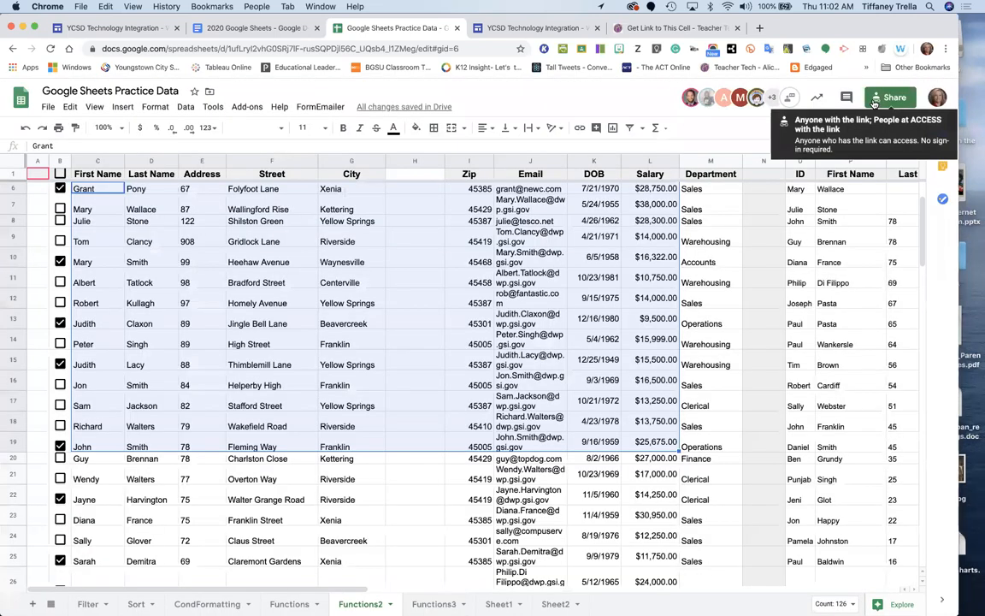
pyautogui.click(702, 362)
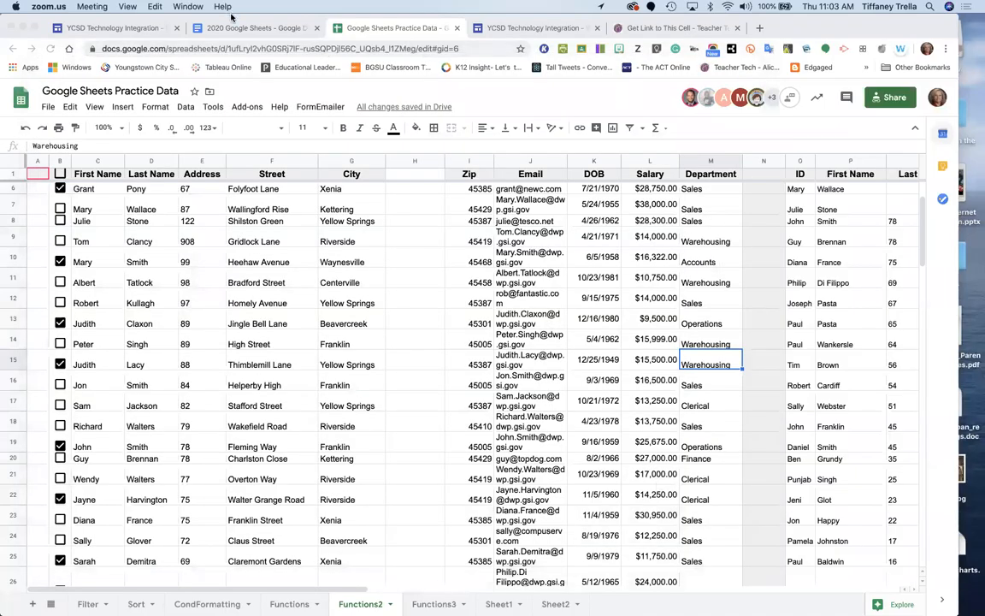
# Switch to the 2020 Google Sheets document and open the Survey link at its end.
pyautogui.click(257, 28)
pyautogui.scroll(-10, 341, 332)
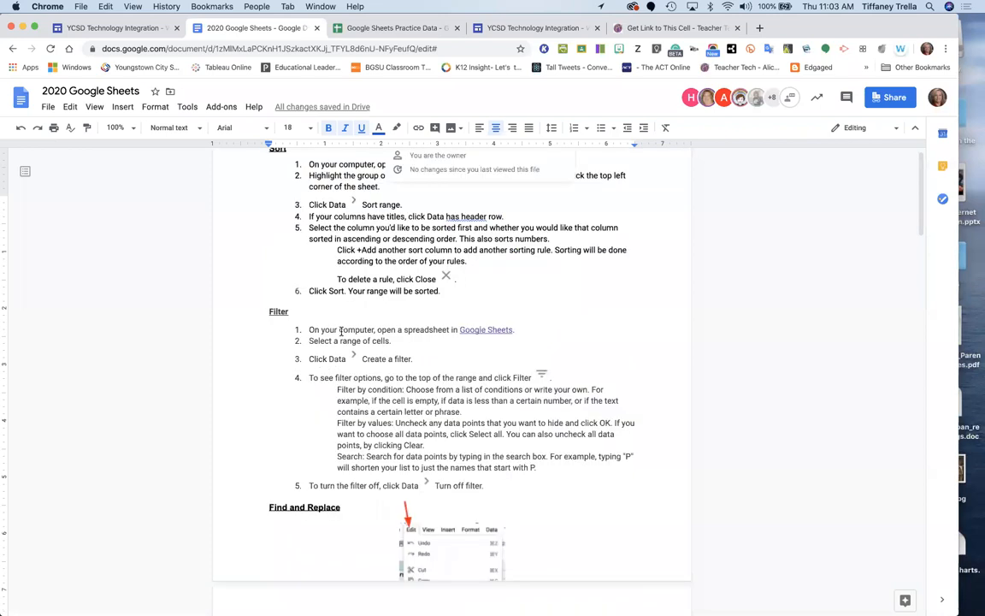
pyautogui.scroll(-15, 341, 332)
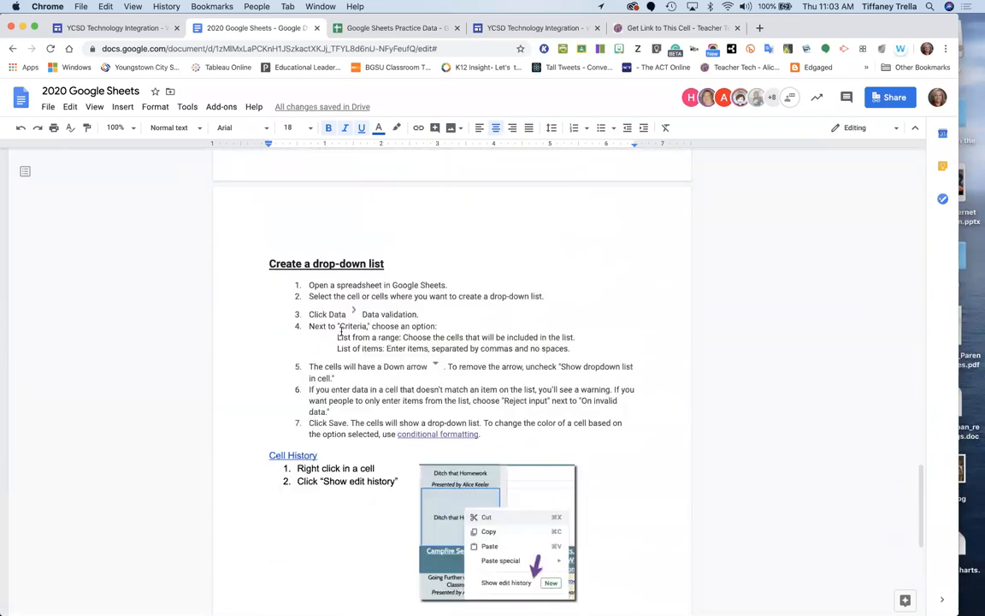
pyautogui.moveTo(385, 478); pyautogui.dragTo(574, 480)
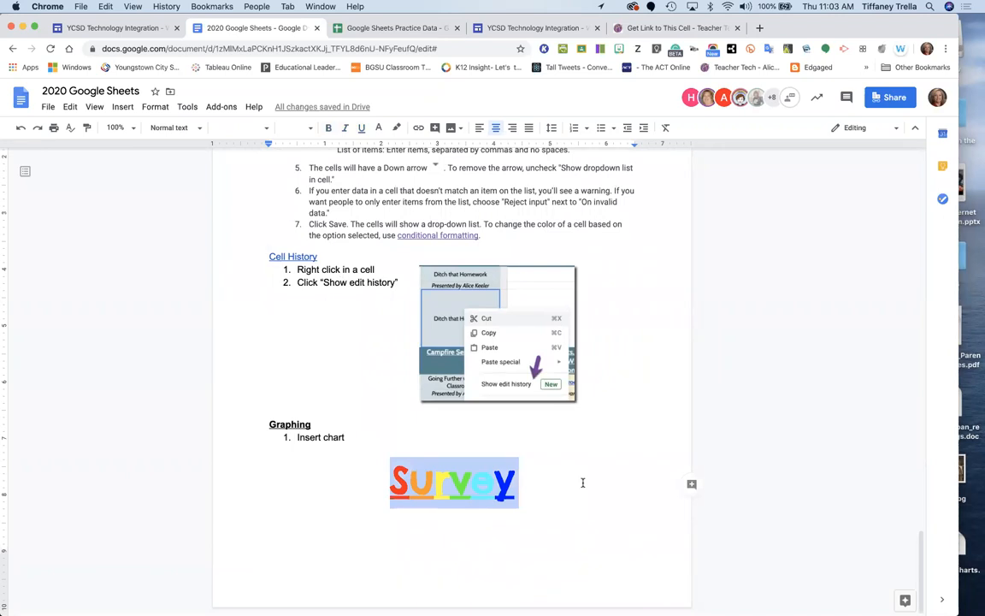
pyautogui.click(492, 486)
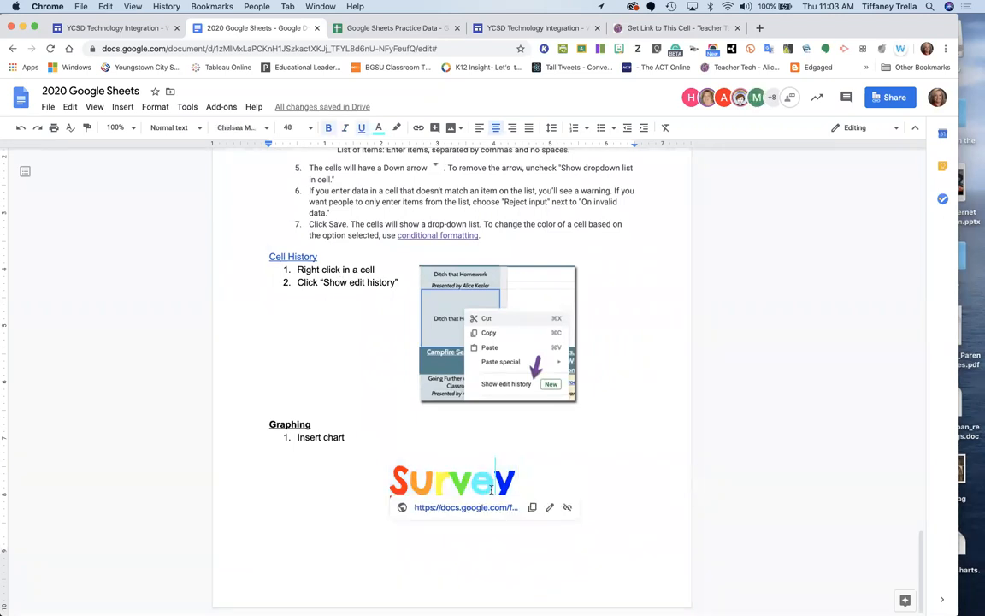
pyautogui.click(461, 507)
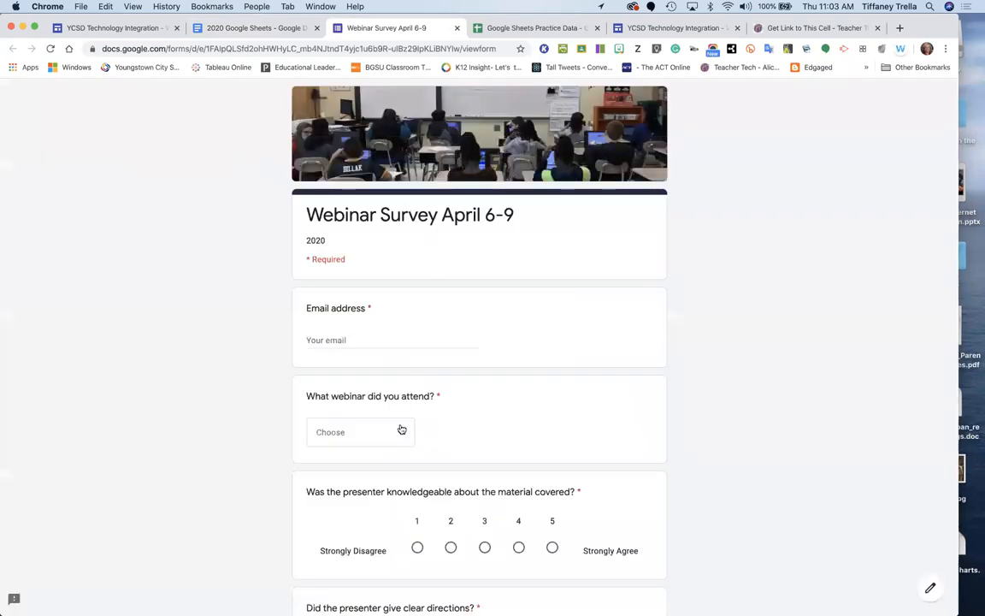
# View the answer choices for the webinar attended without choosing one, and close the survey form.
pyautogui.click(401, 428)
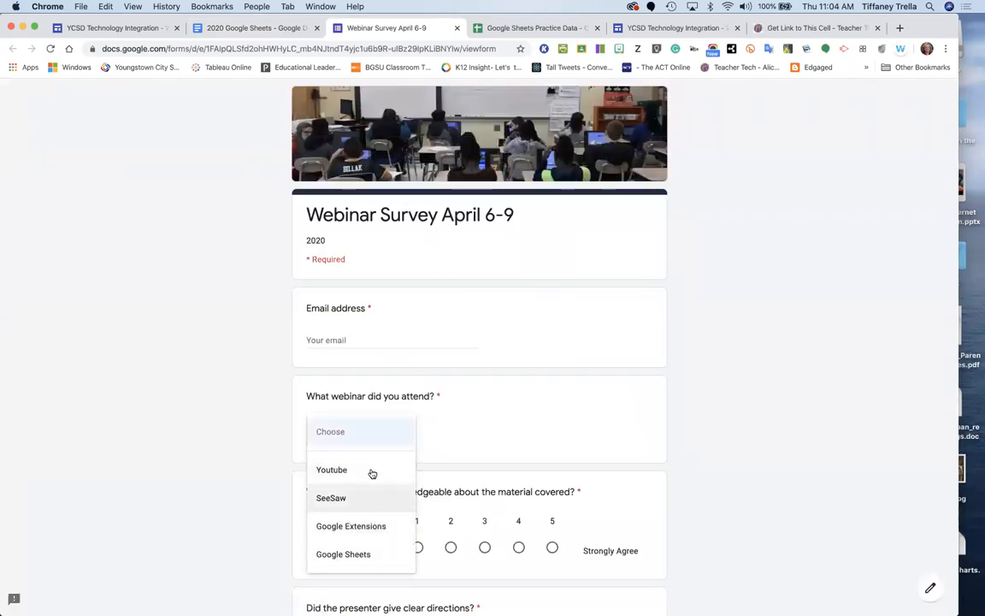
pyautogui.click(726, 524)
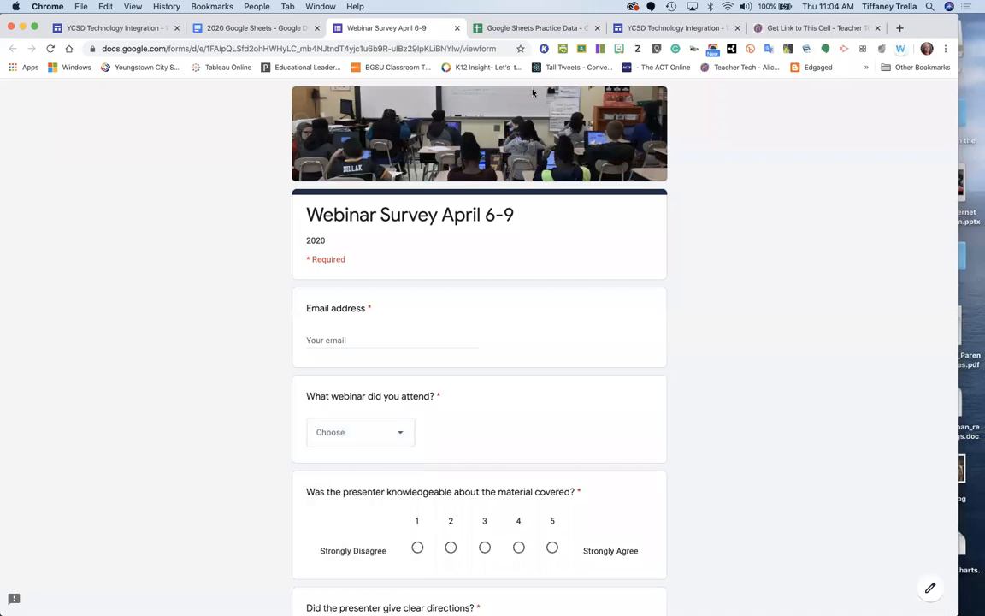
pyautogui.click(457, 28)
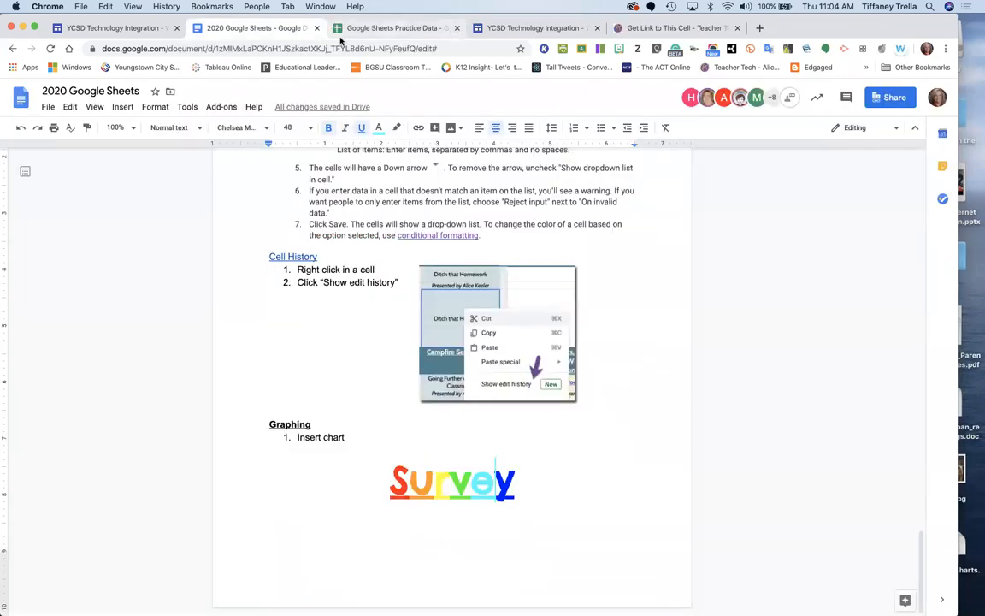